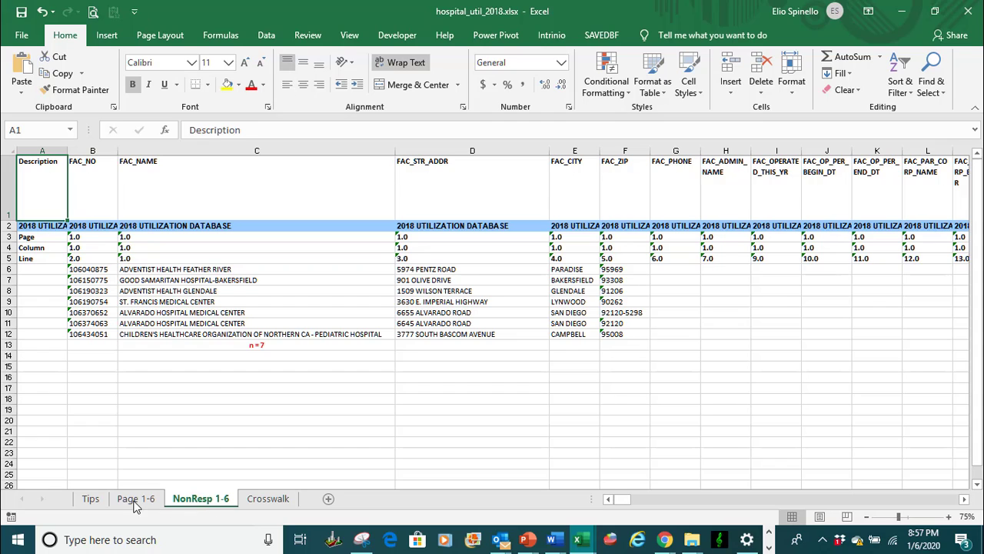
- Open the Page 1-6 worksheet and review its hospital records down to the last row
click(143, 499)
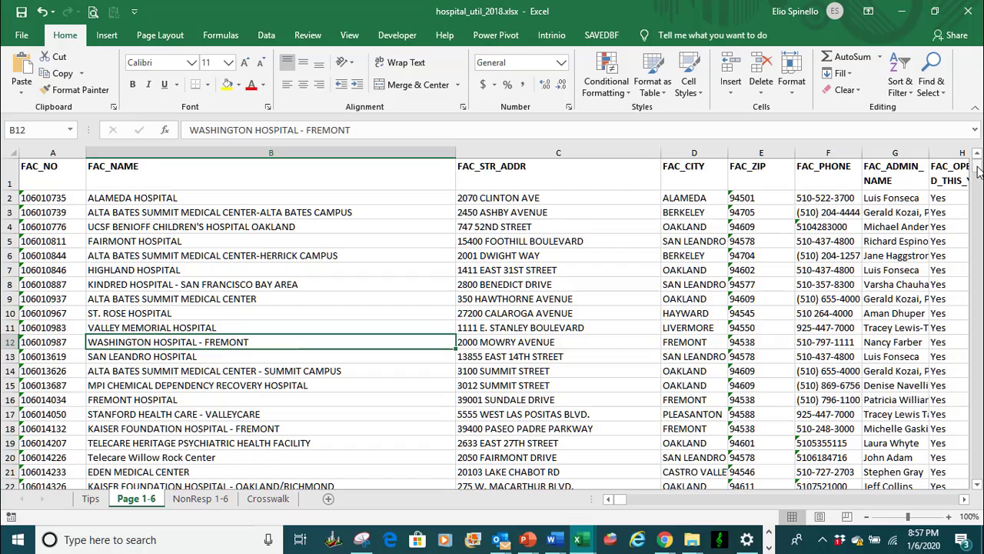
drag(978, 171, 976, 489)
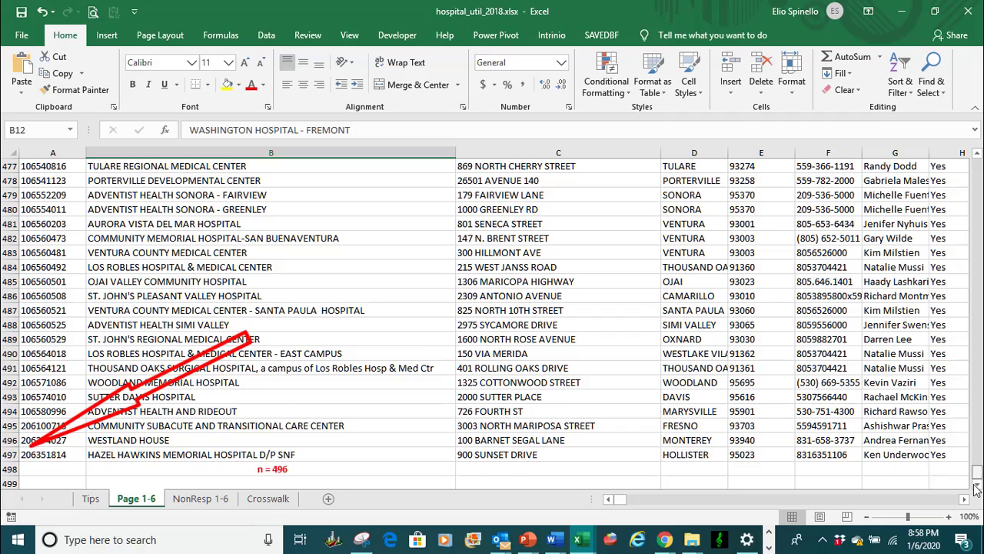
drag(977, 472, 980, 146)
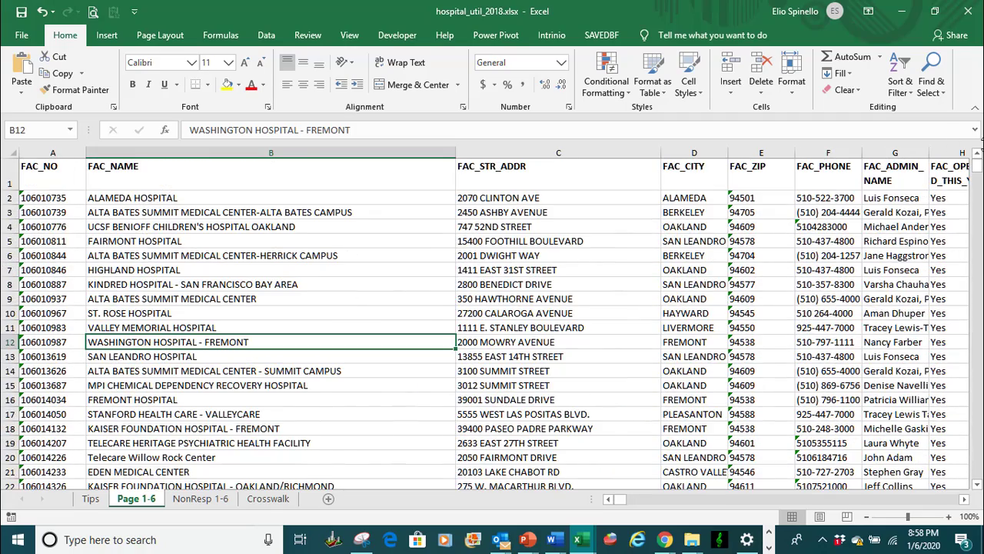
- Turn on filtering for the header row of the Page 1-6 hospital data
click(49, 171)
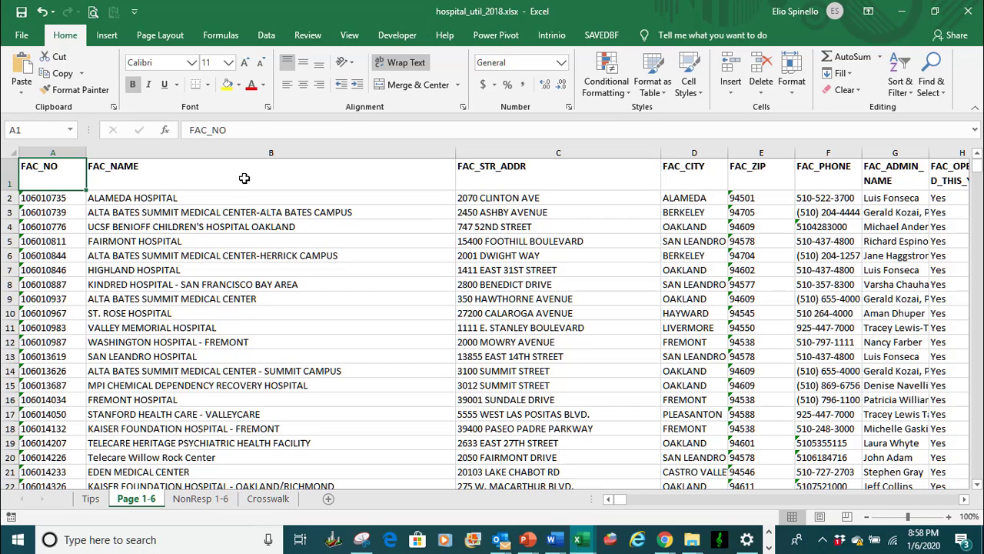
click(265, 37)
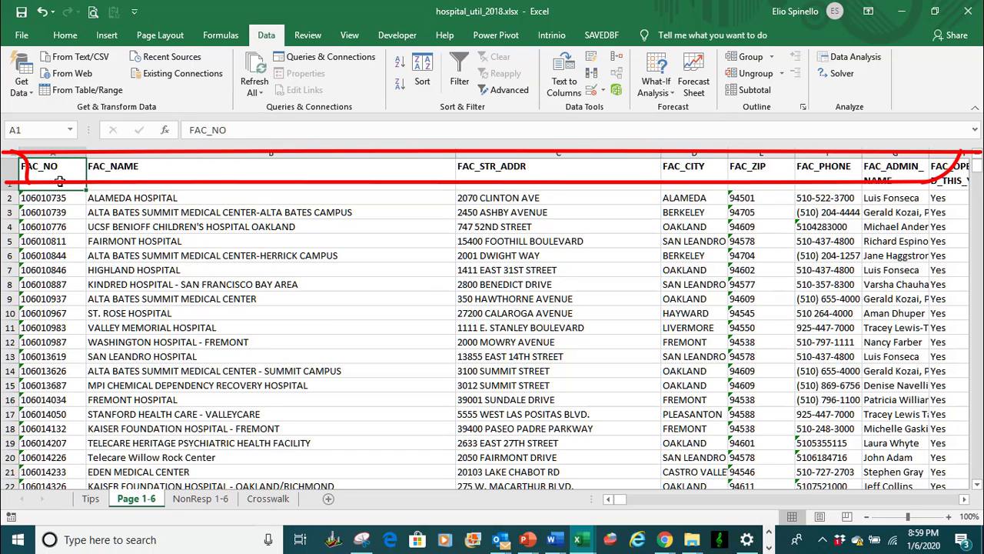
click(131, 176)
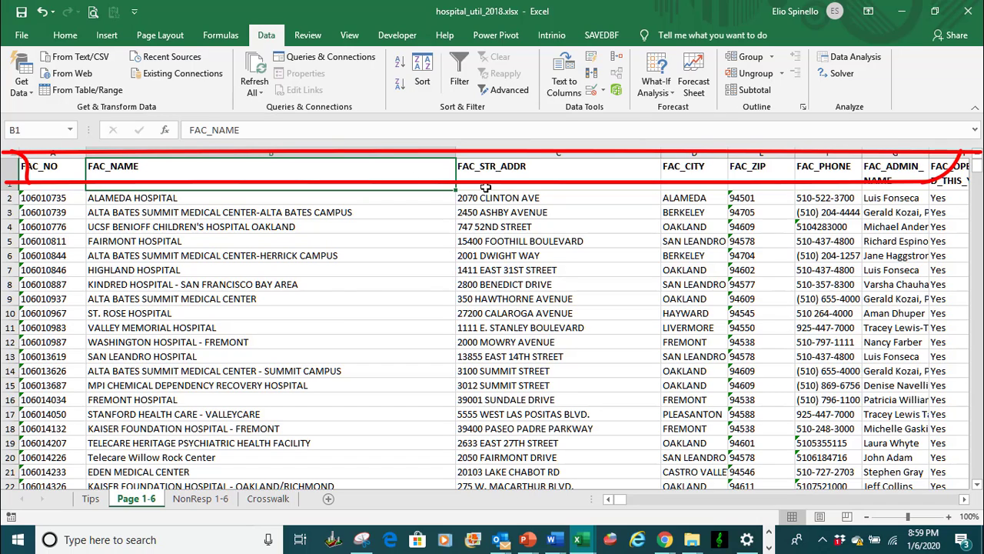
click(511, 174)
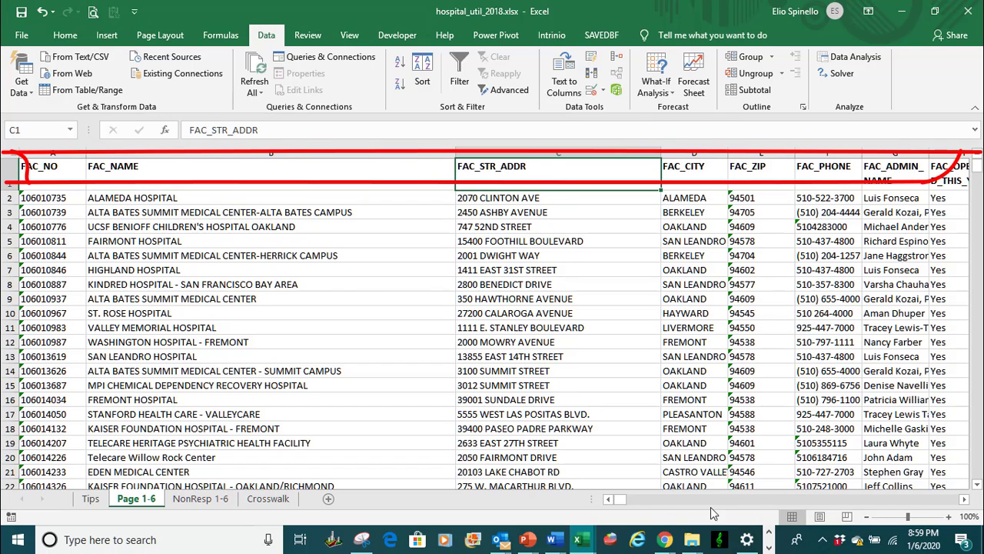
mouse_move(620, 499)
mouse_down()
mouse_move(779, 511)
mouse_move(953, 498)
mouse_move(601, 502)
mouse_up()
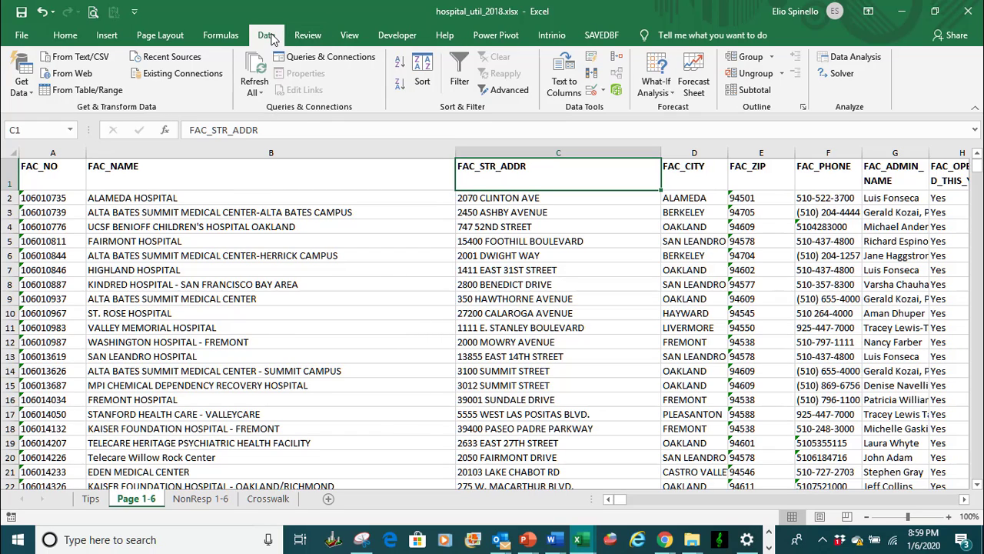
click(467, 65)
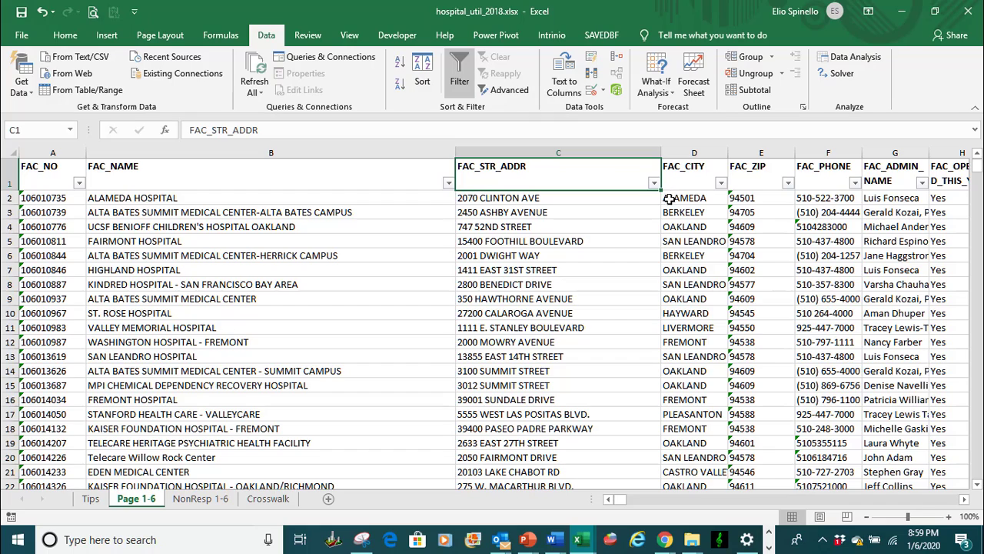
- Look at the cities offered in the FAC_CITY column's filter without applying any change
click(721, 183)
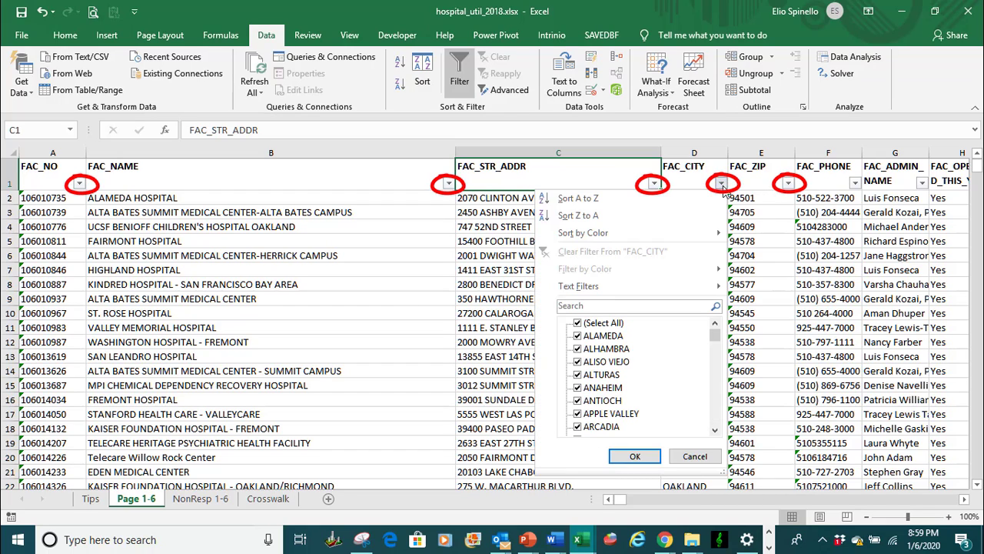
drag(712, 336, 715, 334)
click(694, 456)
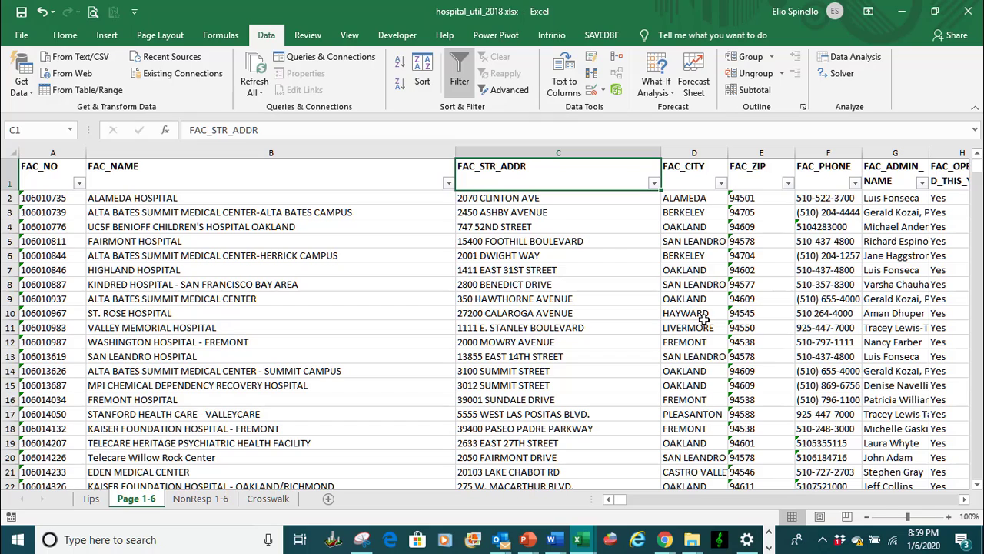
- Filter the FAC_CITY column to show only LOS ANGELES
click(721, 183)
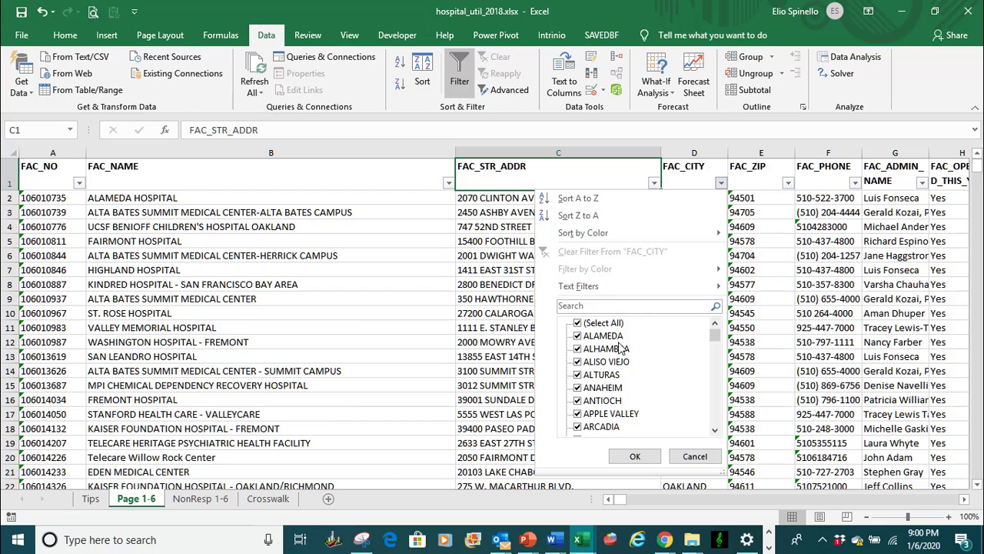
mouse_move(716, 337)
mouse_down()
mouse_move(715, 347)
mouse_move(716, 328)
mouse_up()
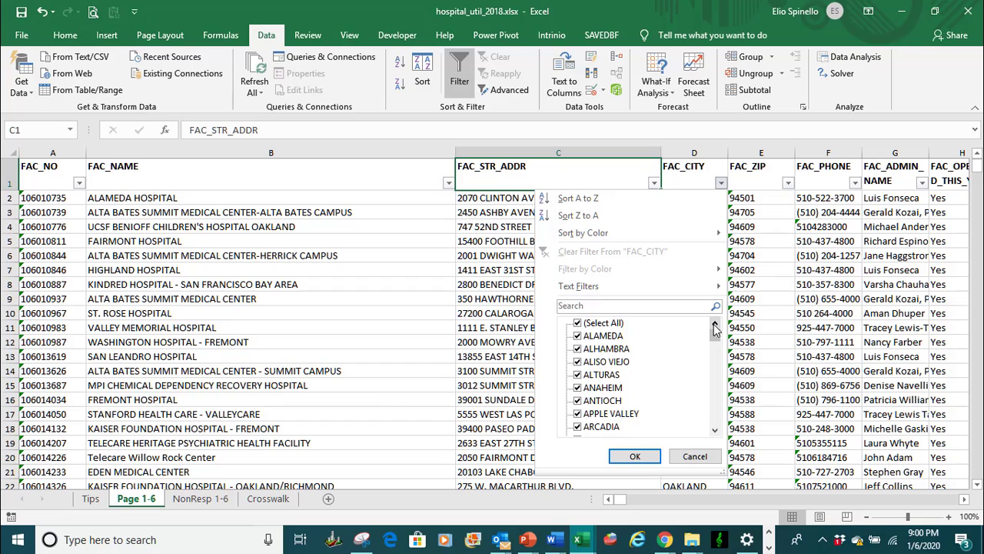
click(577, 324)
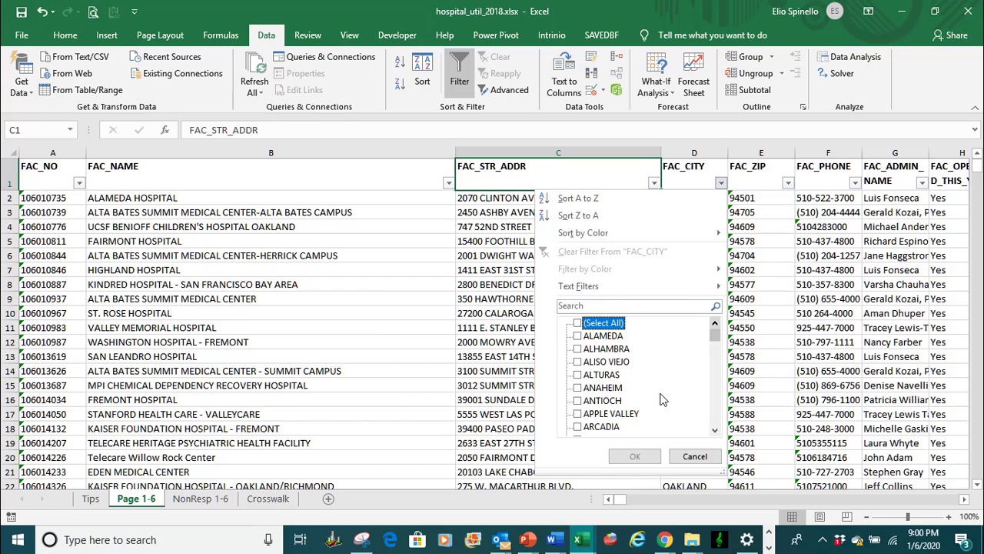
drag(715, 335, 715, 375)
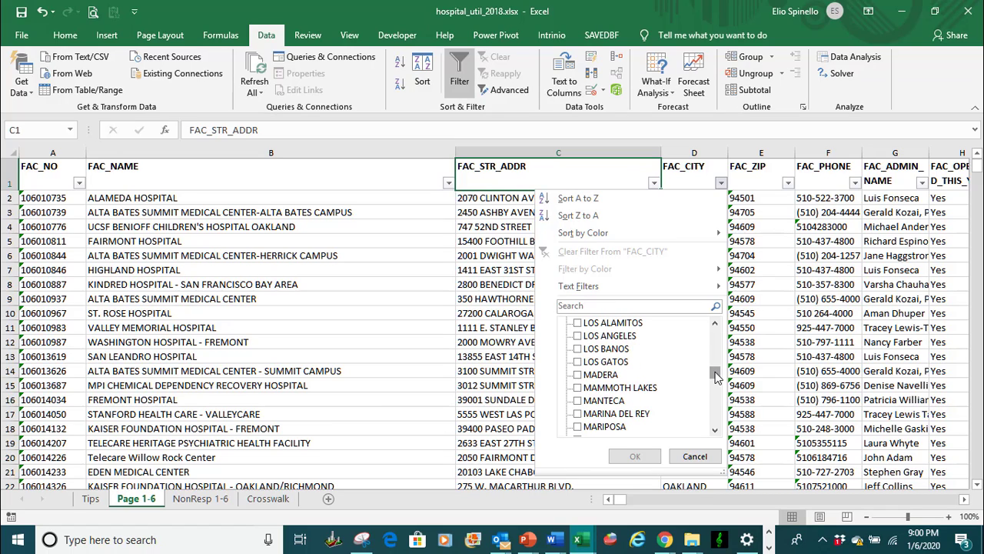
click(577, 335)
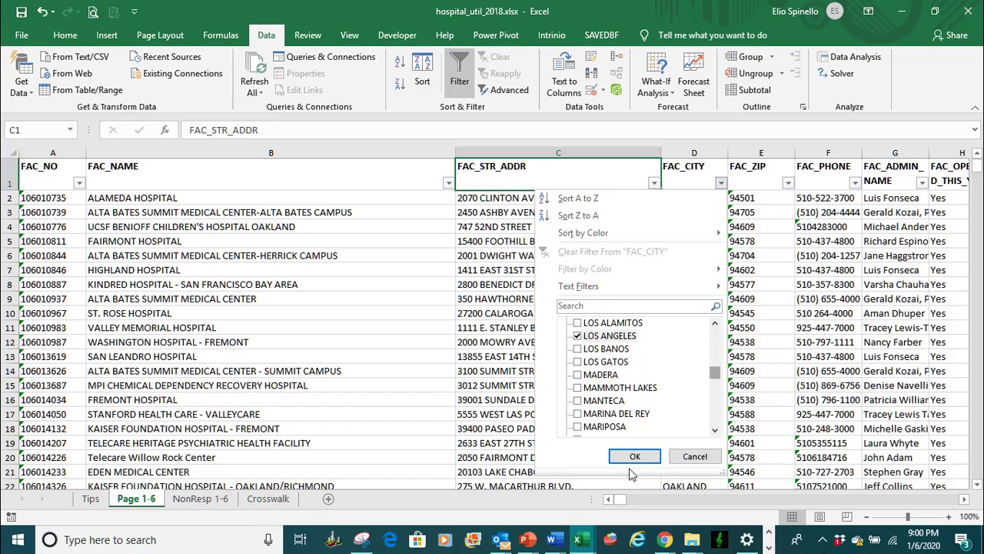
click(635, 456)
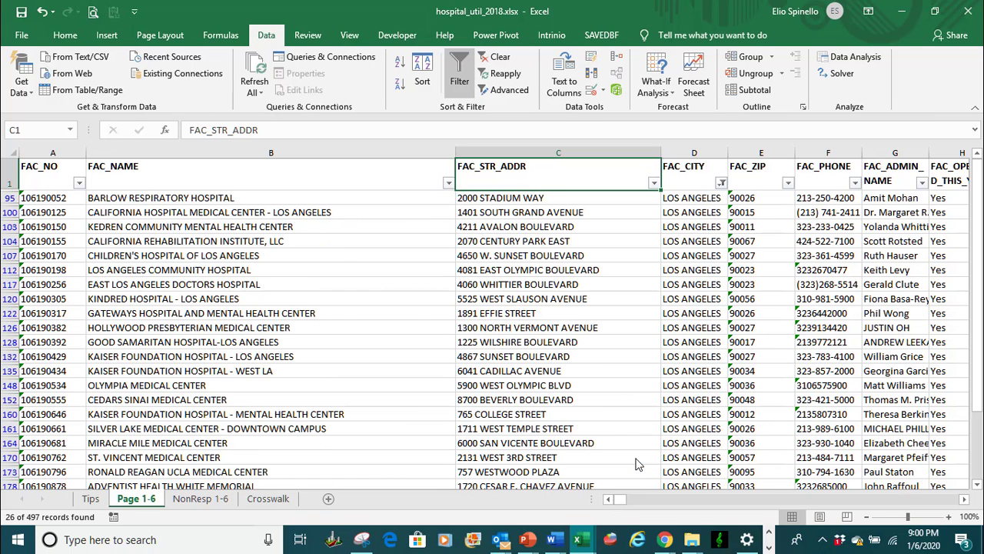
- Examine the filtered Los Angeles hospital records down to the last row and across the columns to the licensed bed counts
scroll(523, 391, down, 1)
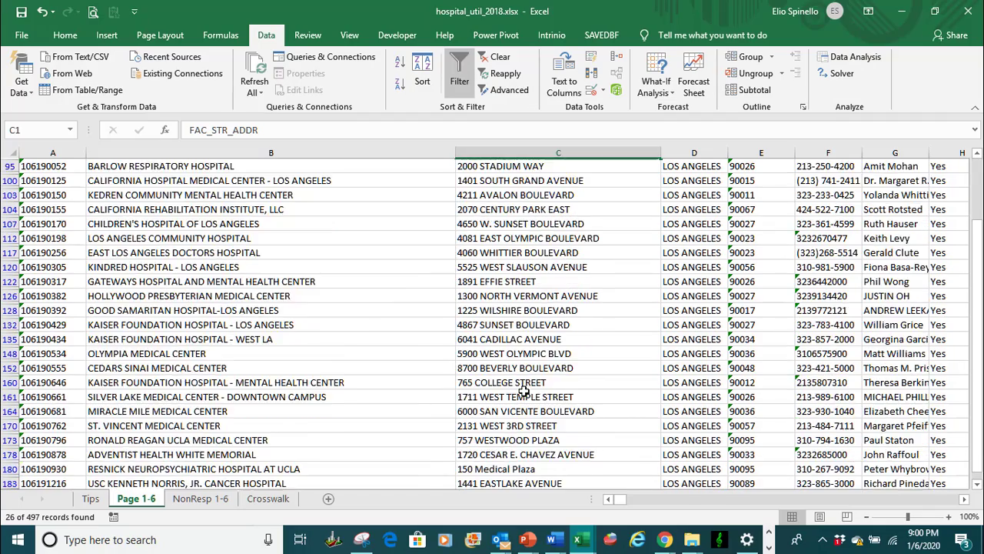
scroll(523, 391, down, 3)
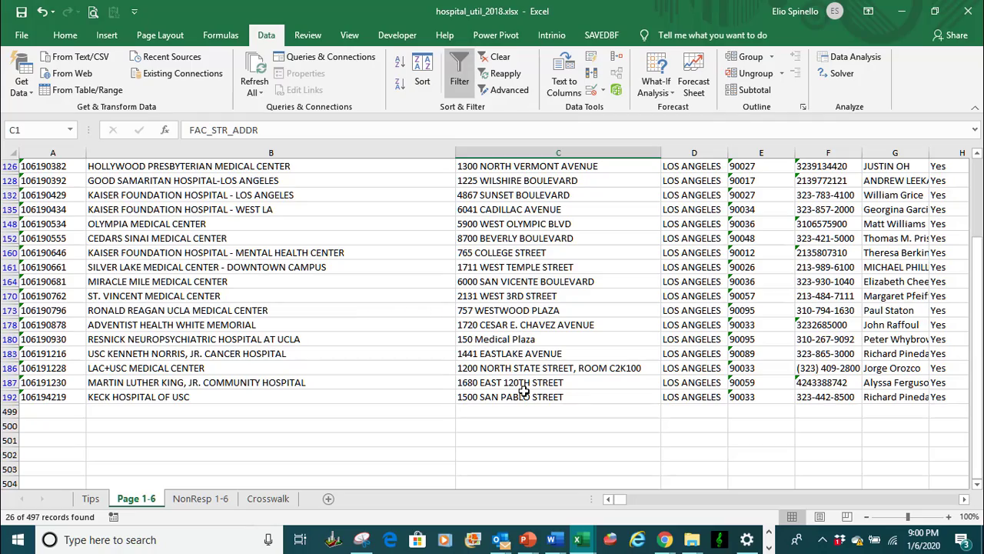
scroll(523, 390, up, 3)
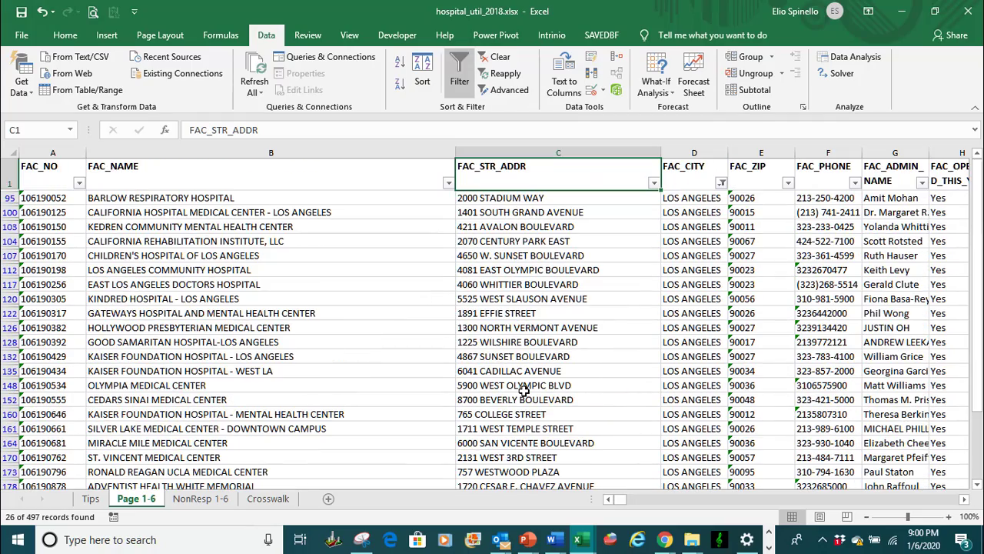
scroll(523, 390, down, 2)
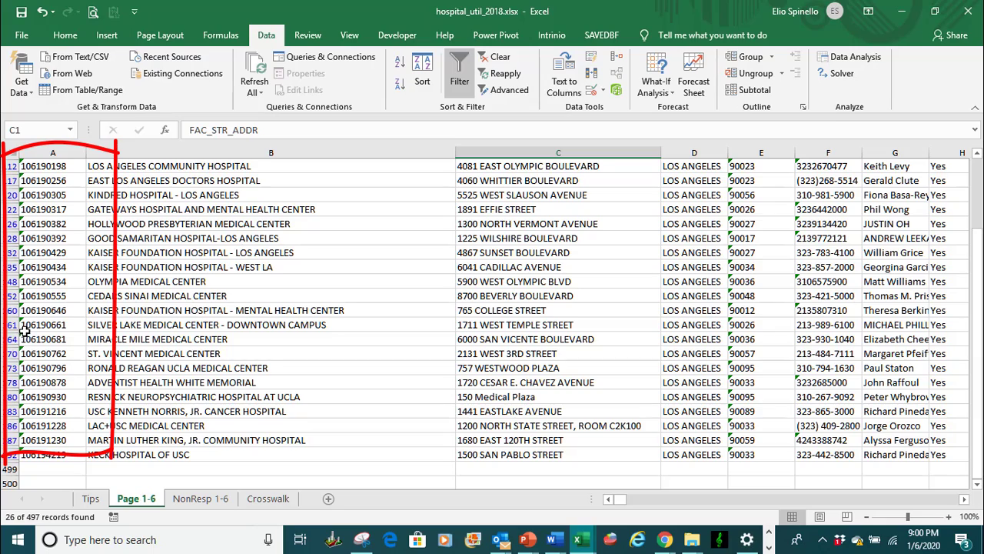
scroll(517, 452, up, 3)
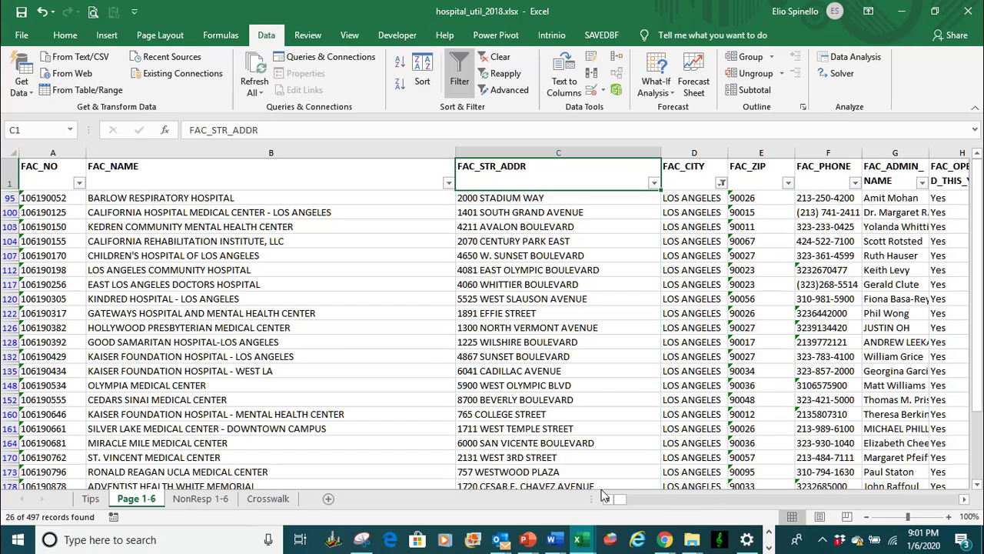
click(877, 499)
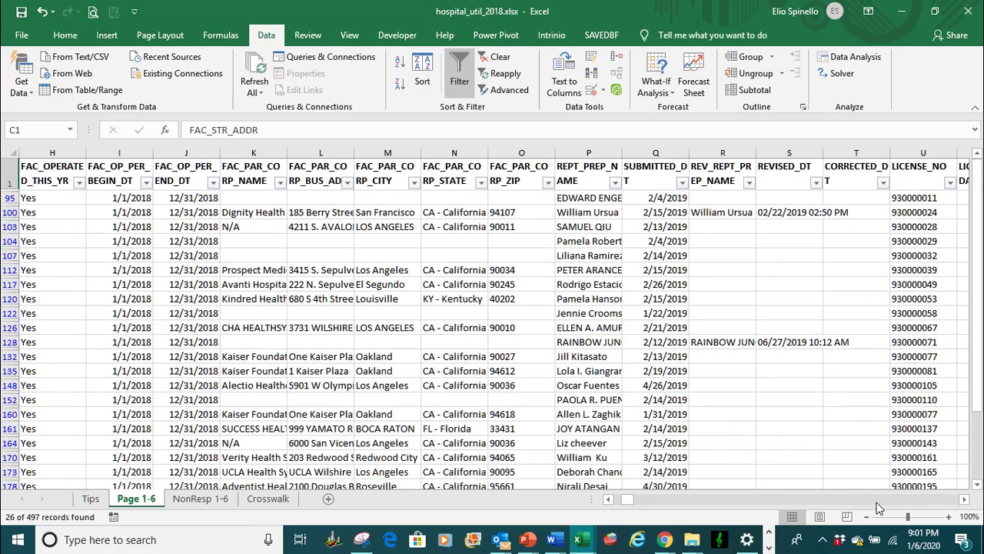
click(877, 499)
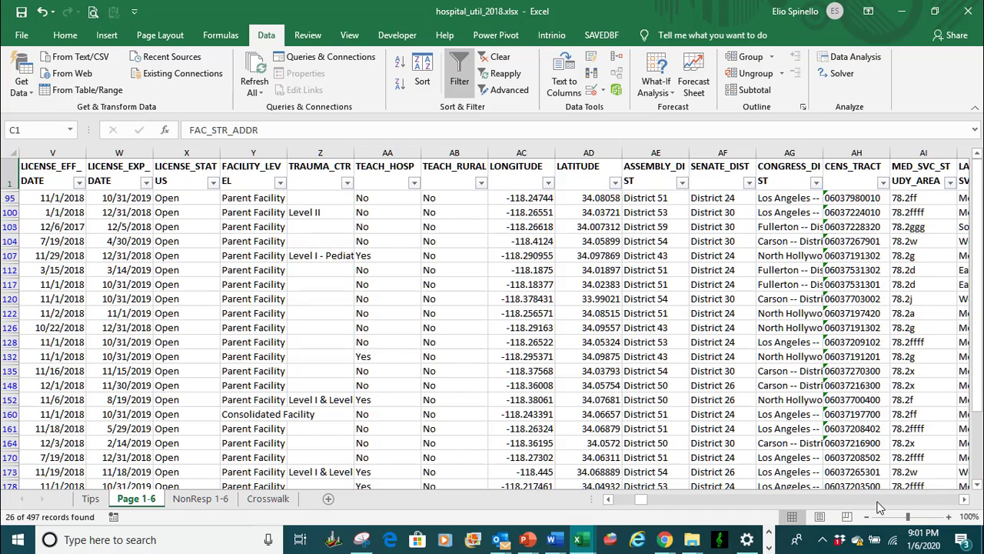
click(877, 499)
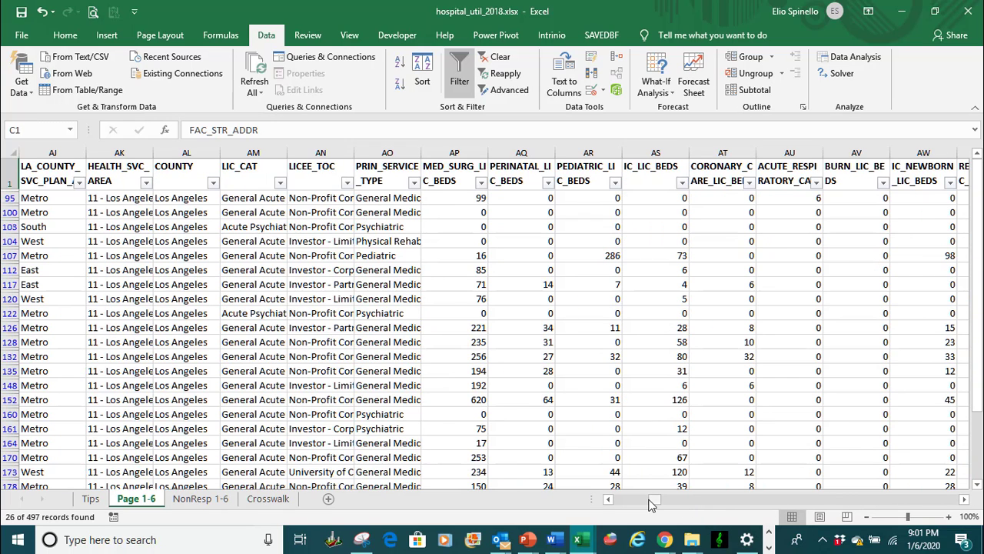
drag(649, 504, 606, 502)
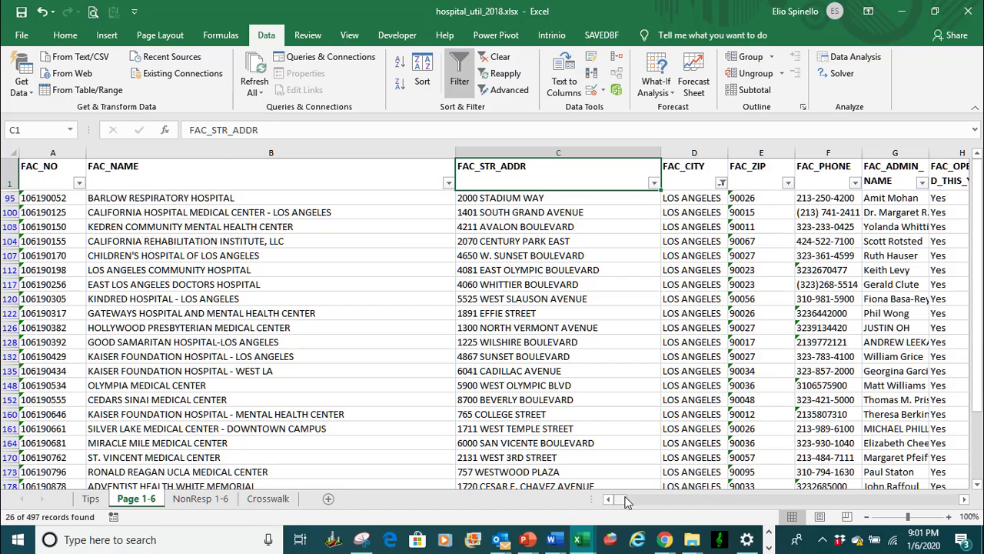
- Filter the LIC_CAT column to Acute Psychiatric Hospital by excluding General Acute Care Hospital
click(743, 505)
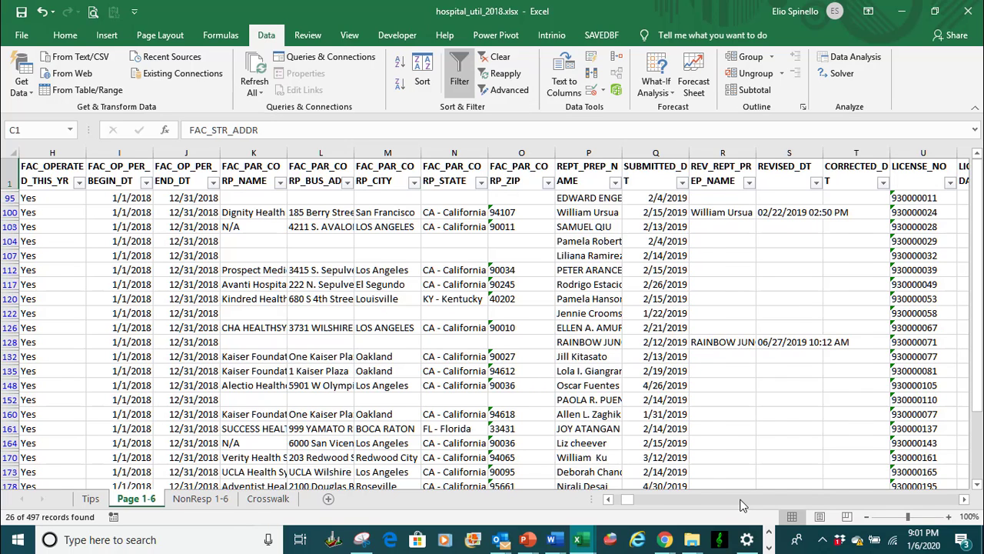
click(743, 504)
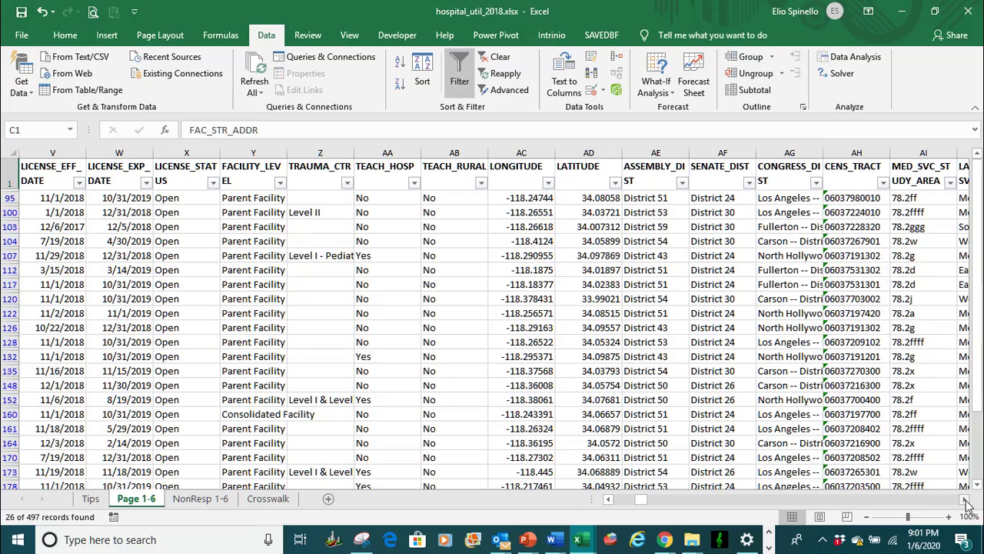
drag(966, 504, 966, 504)
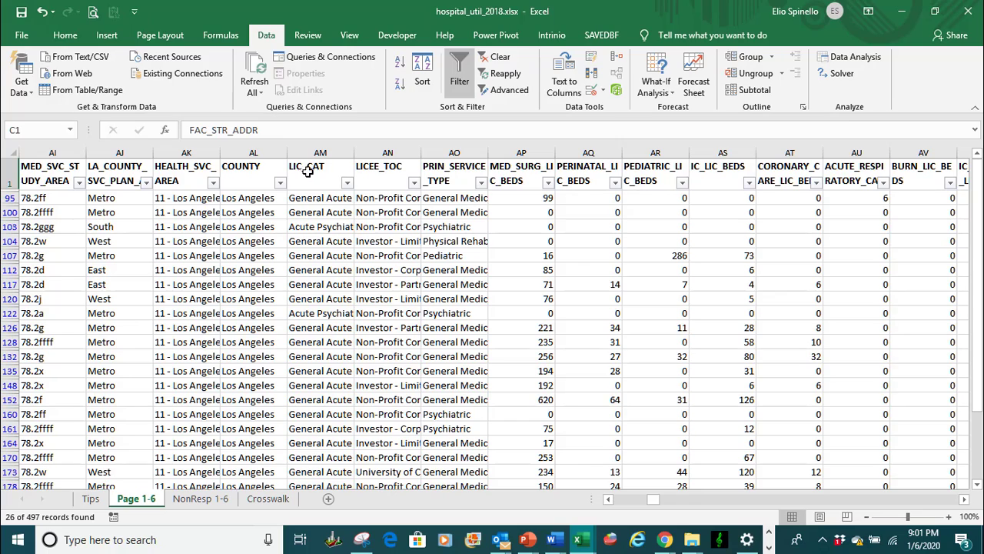
mouse_move(353, 173)
mouse_down()
mouse_move(323, 196)
mouse_move(355, 175)
mouse_up()
click(348, 185)
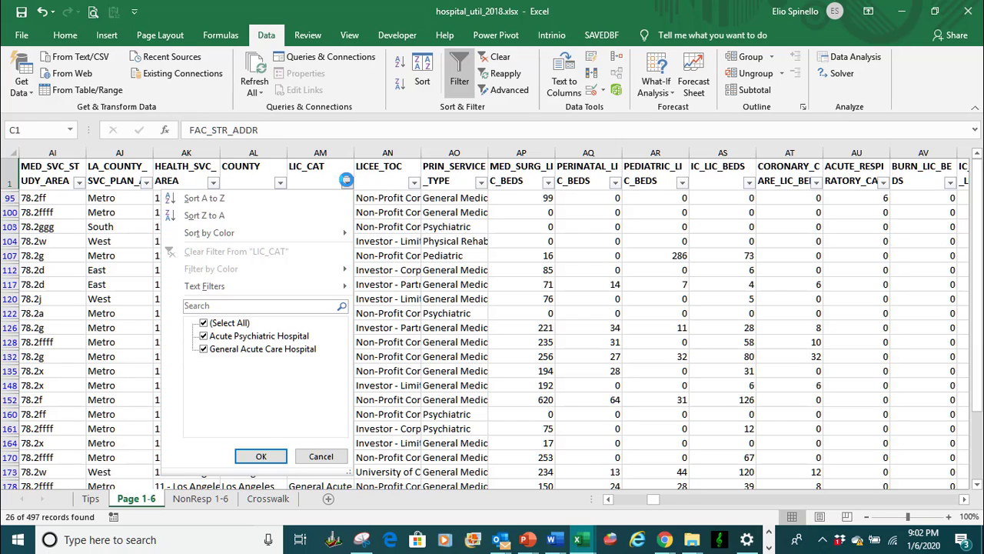
click(204, 349)
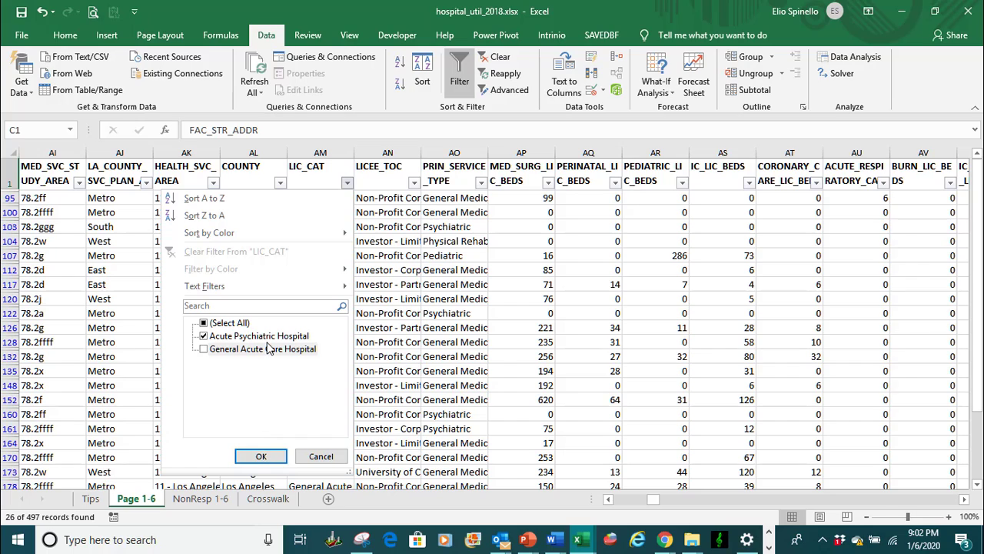
click(260, 456)
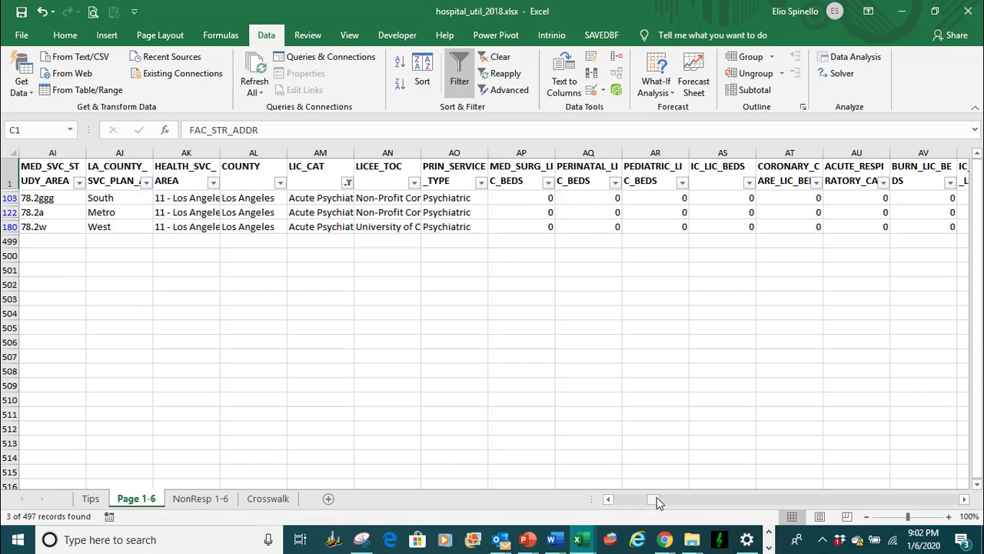
- Reselect all cities in the FAC_CITY filter and look through the psychiatric hospitals listed down to the last row
drag(653, 499, 611, 499)
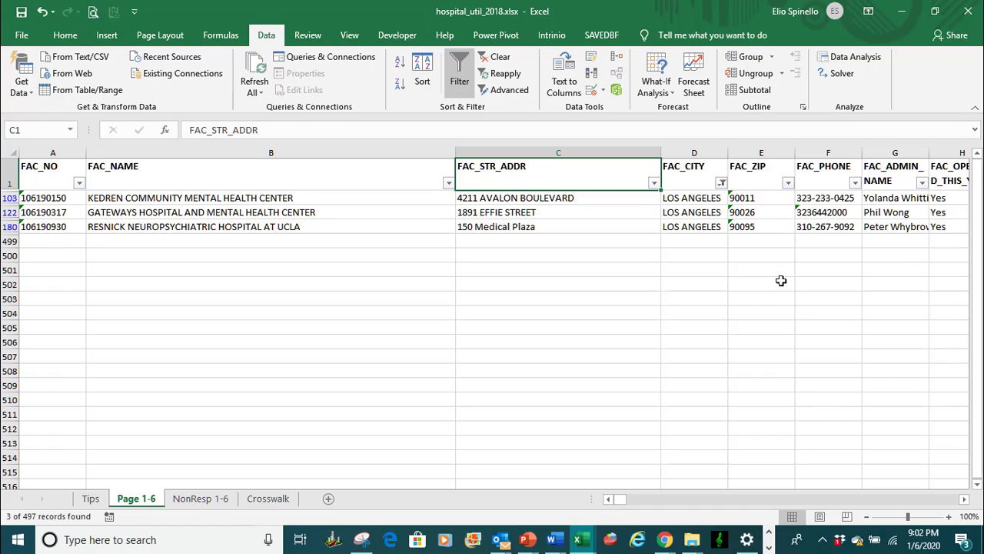
click(722, 182)
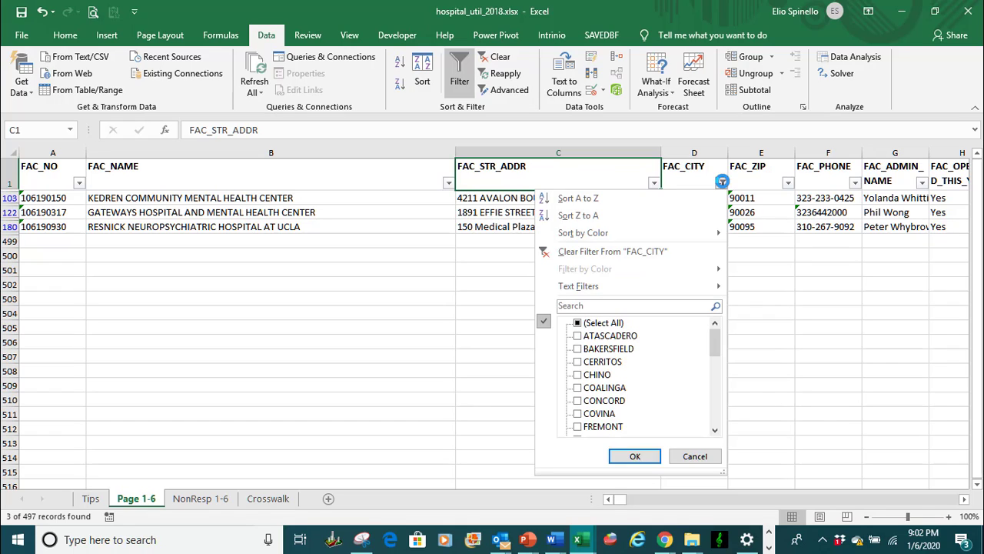
click(578, 324)
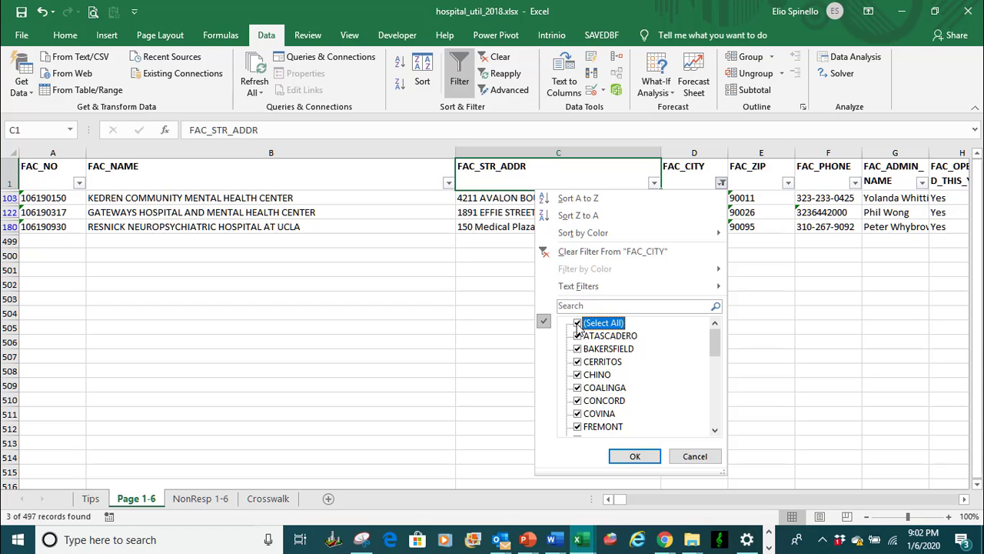
click(649, 457)
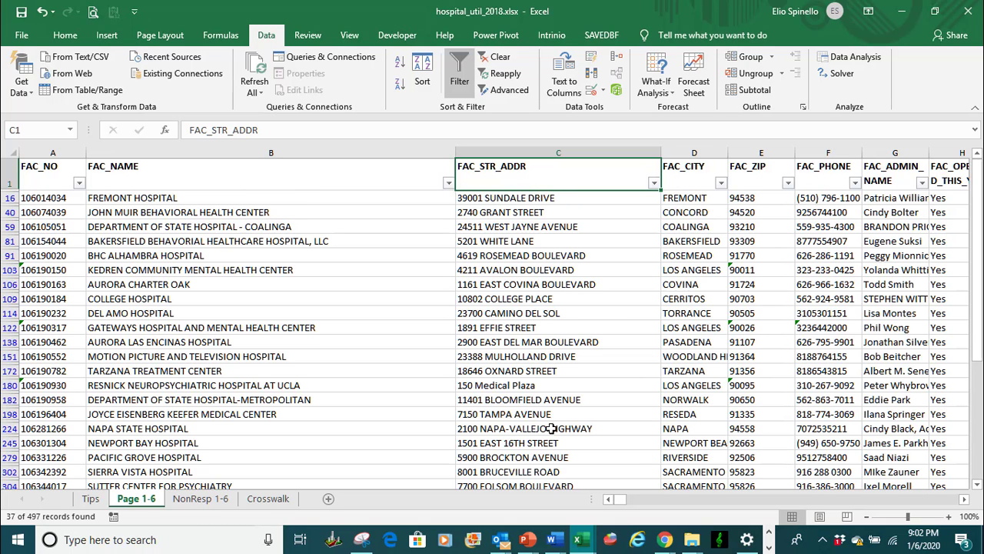
scroll(551, 429, down, 2)
scroll(551, 429, down, 6)
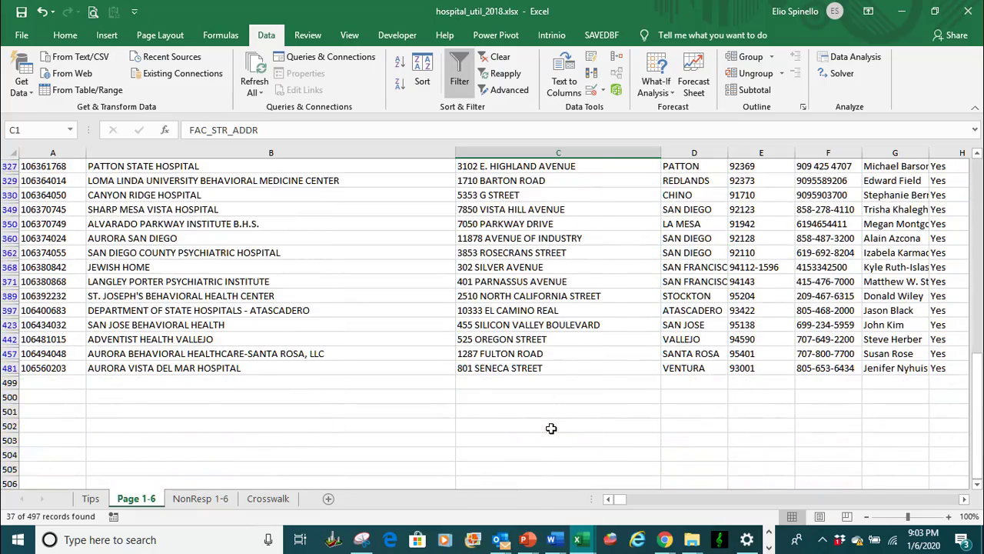
scroll(551, 428, up, 8)
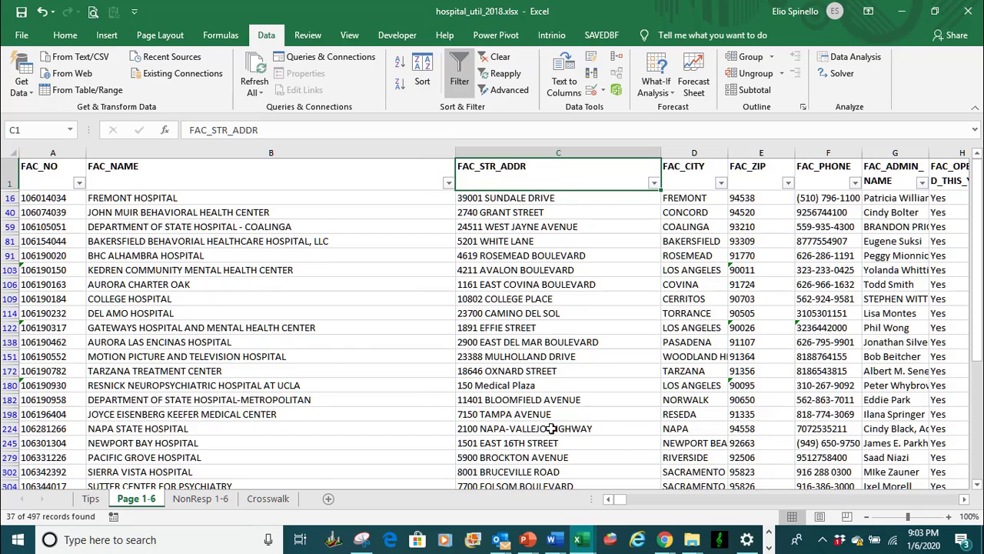
- Widen the LIC_CAT column to about double its width to fit the license category names
drag(619, 499, 624, 502)
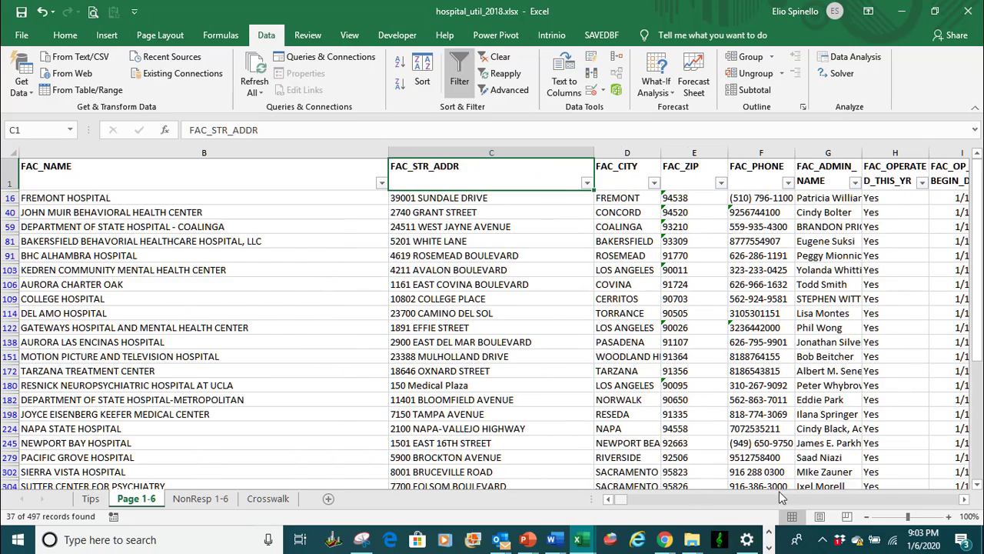
click(942, 502)
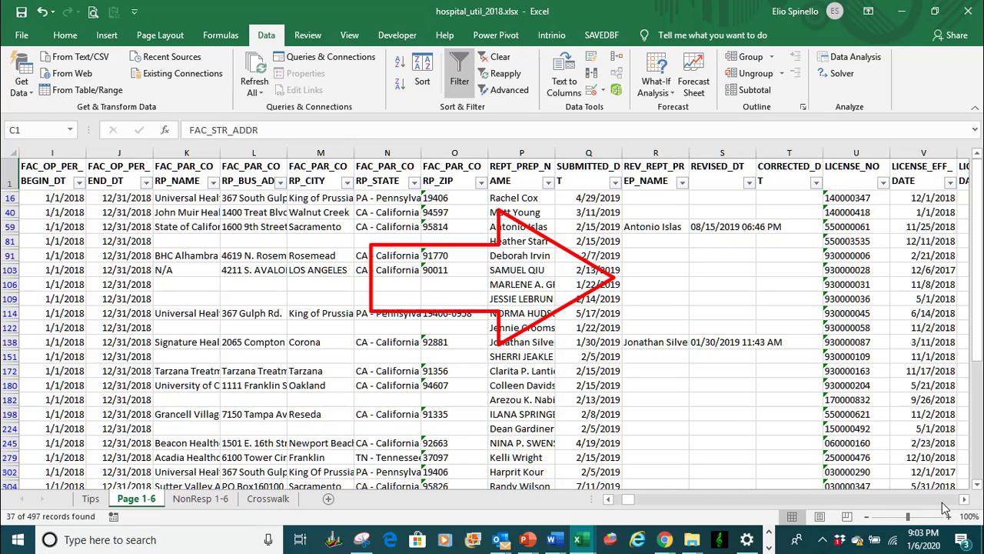
click(942, 502)
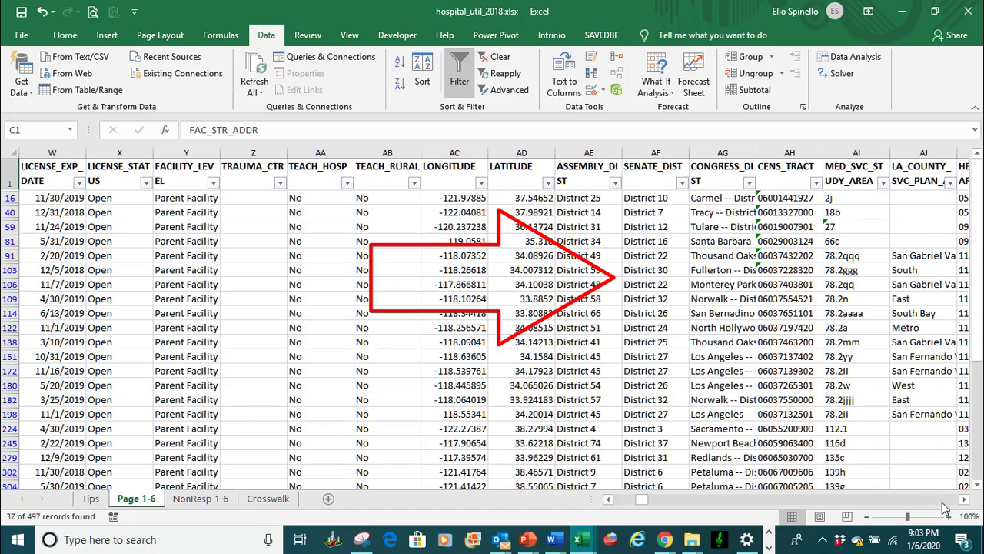
click(942, 503)
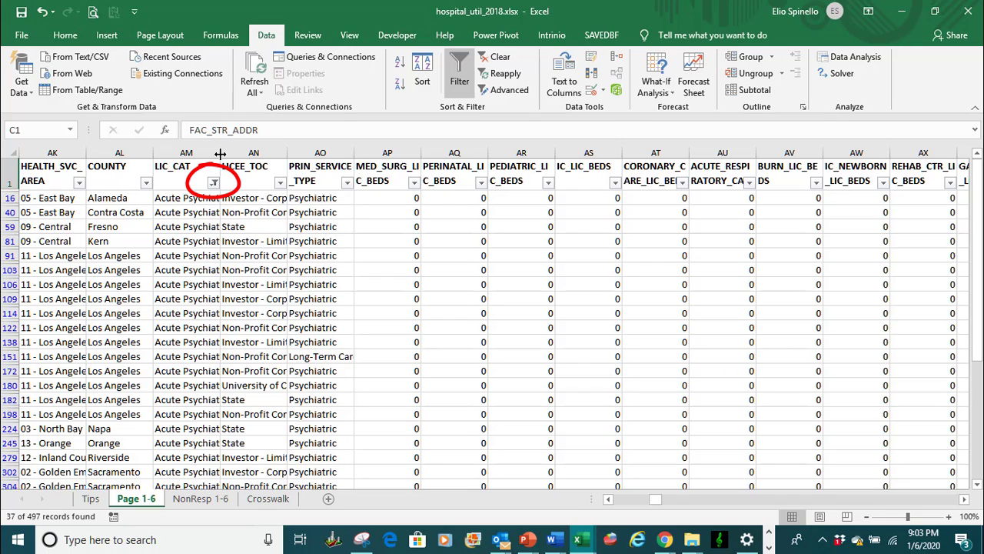
drag(220, 153, 286, 155)
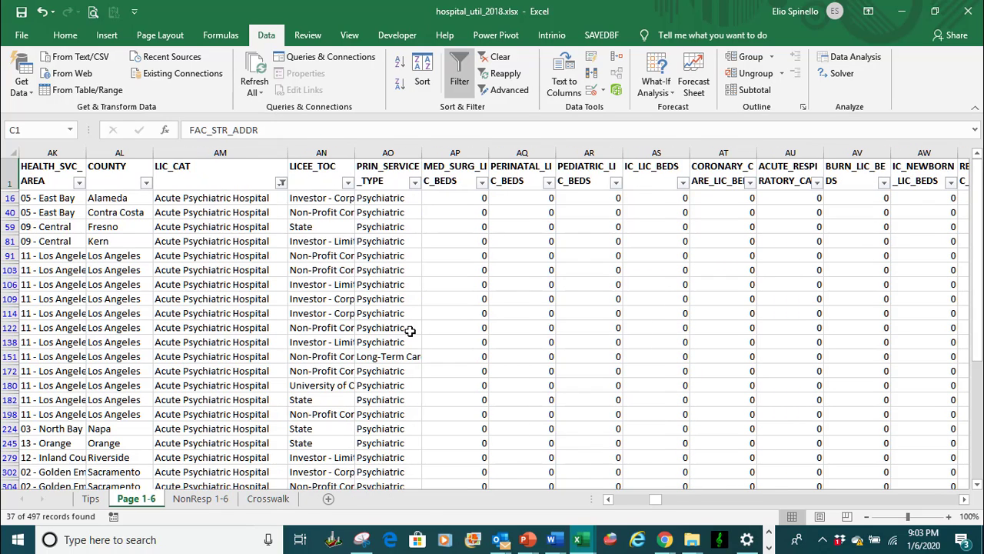
- Reselect all license categories in the LIC_CAT filter to bring back every facility record
click(281, 185)
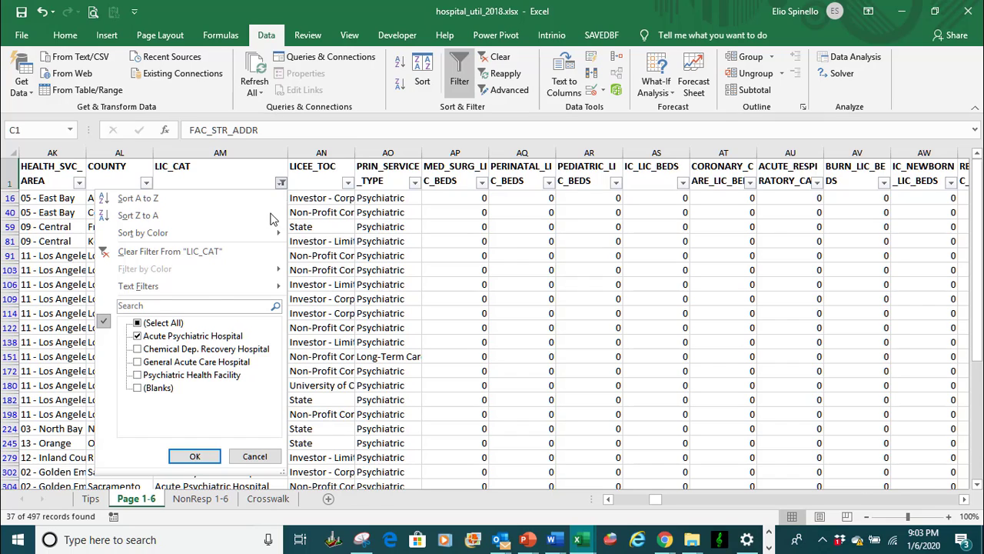
click(138, 323)
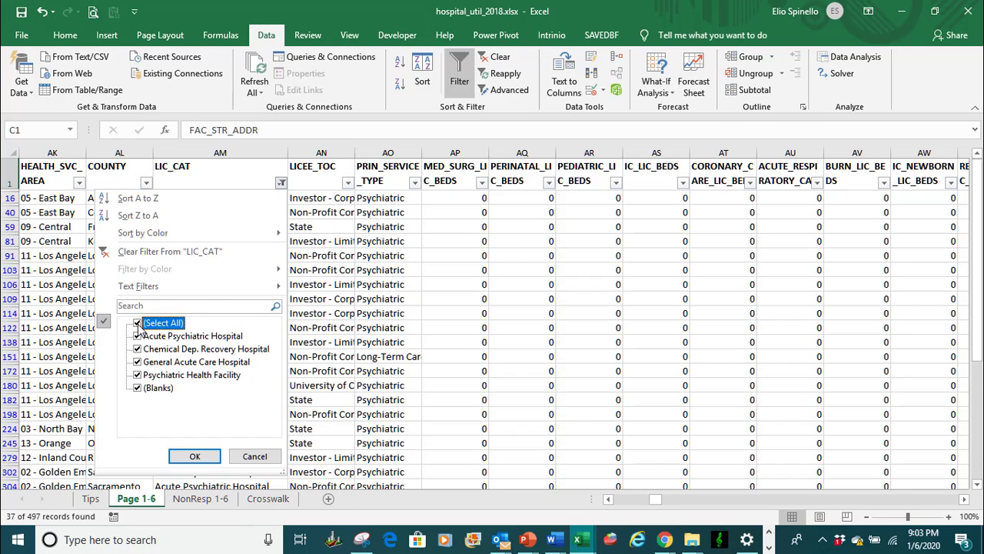
click(195, 457)
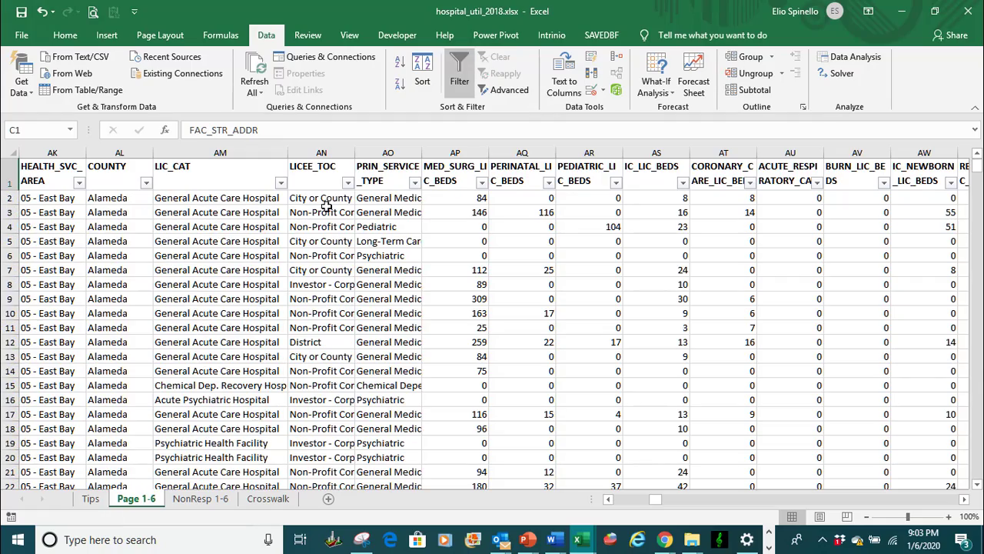
- Sort the facility records by FAC_ZIP from A to Z and check the order down to the last row
drag(654, 503, 607, 504)
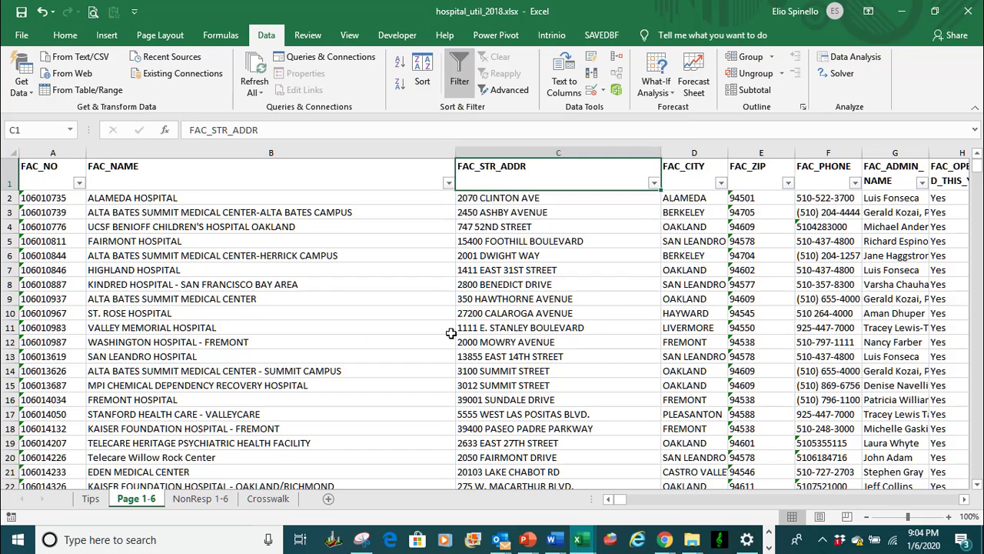
click(446, 330)
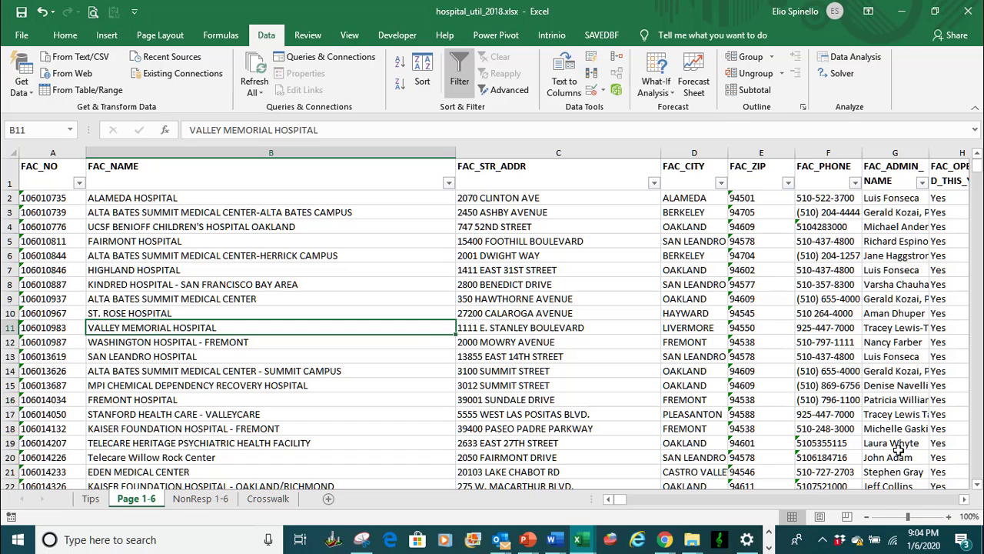
click(964, 500)
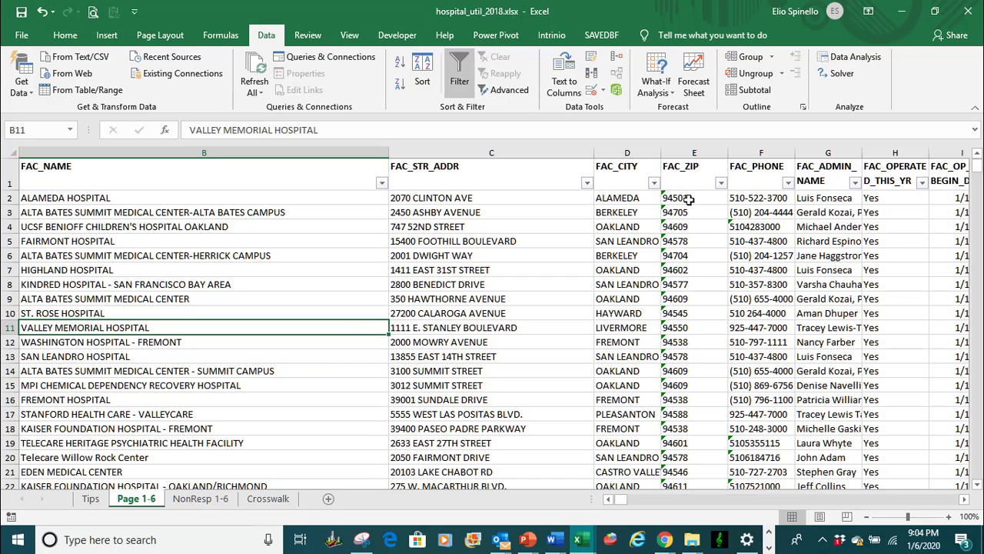
click(689, 199)
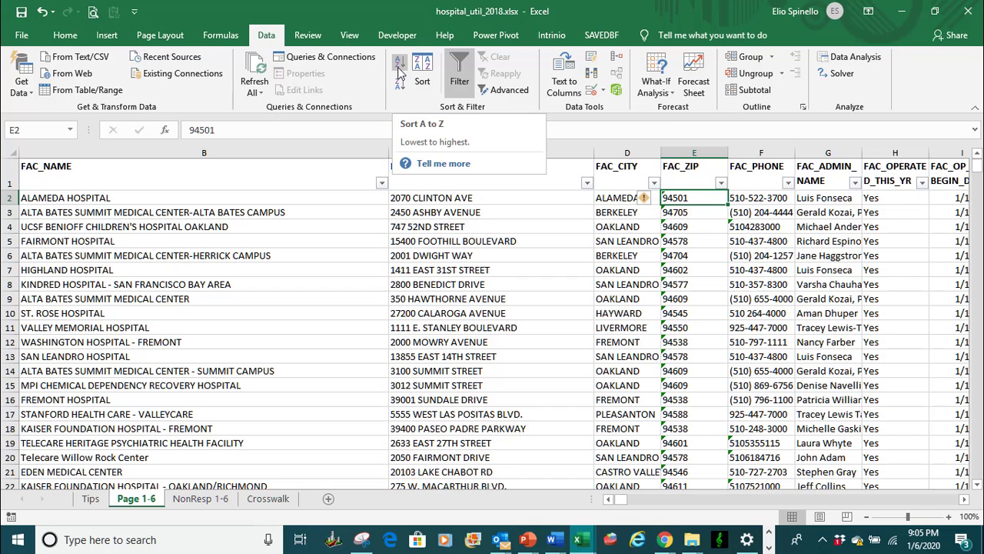
click(398, 67)
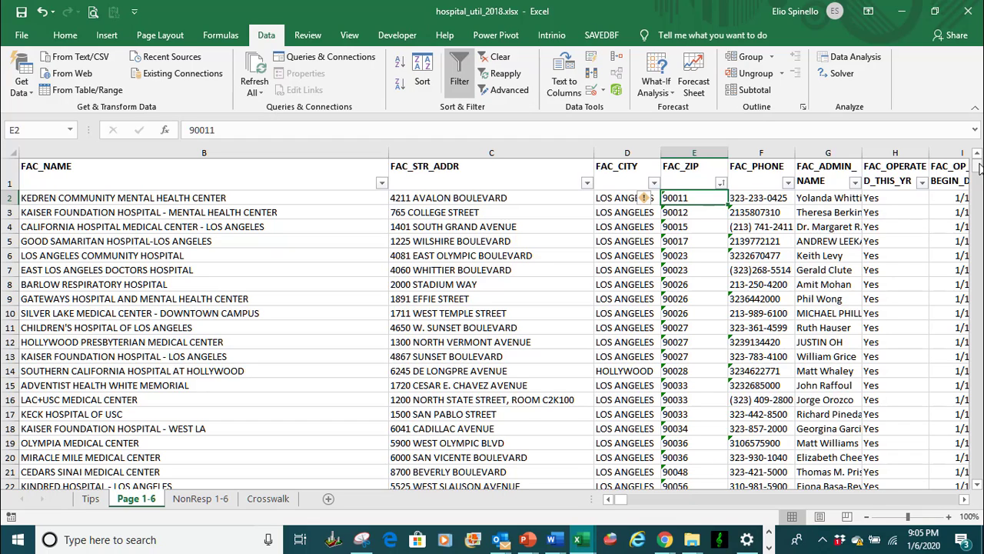
drag(978, 168, 968, 497)
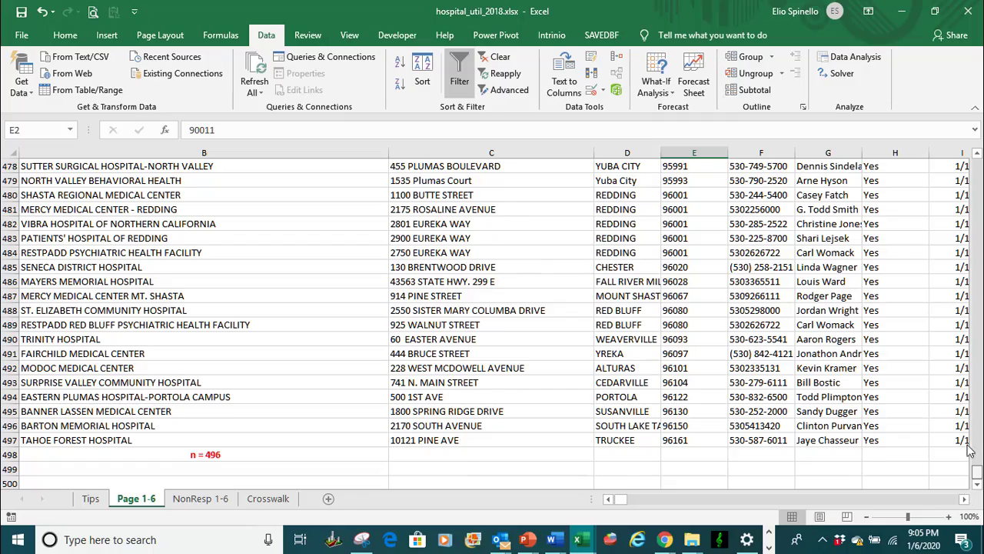
drag(973, 453, 977, 157)
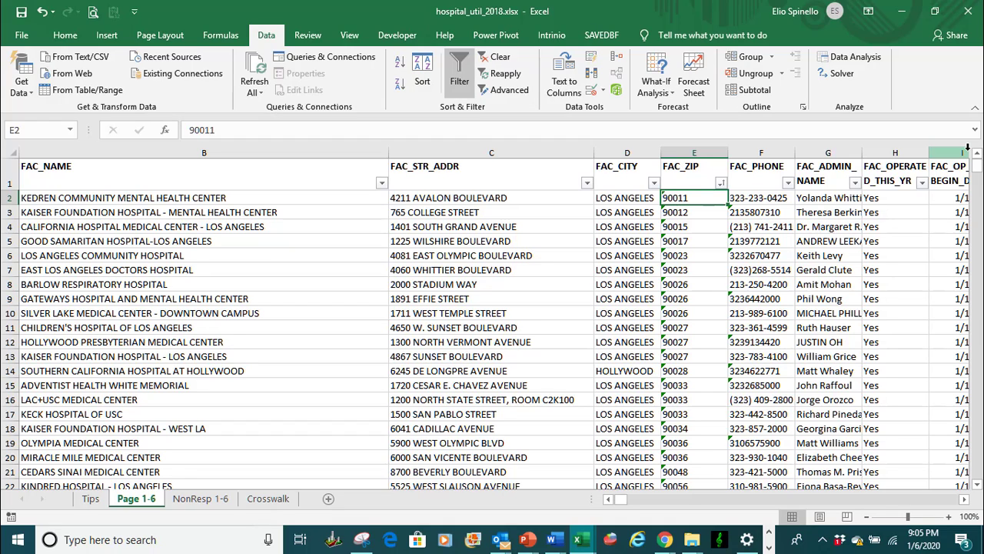
- Start a custom sort of the facility records and set its first level to the FAC_CITY column
click(429, 66)
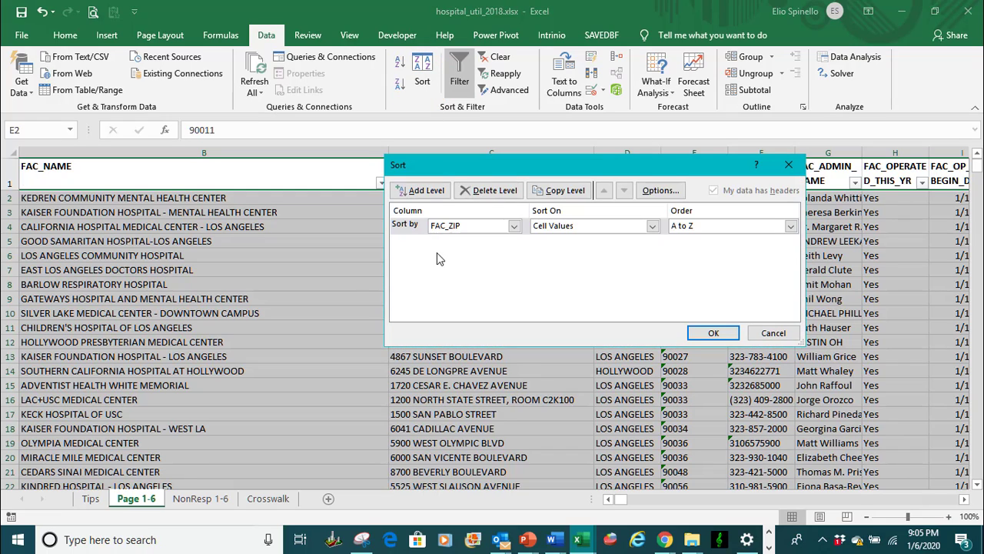
drag(471, 166, 368, 205)
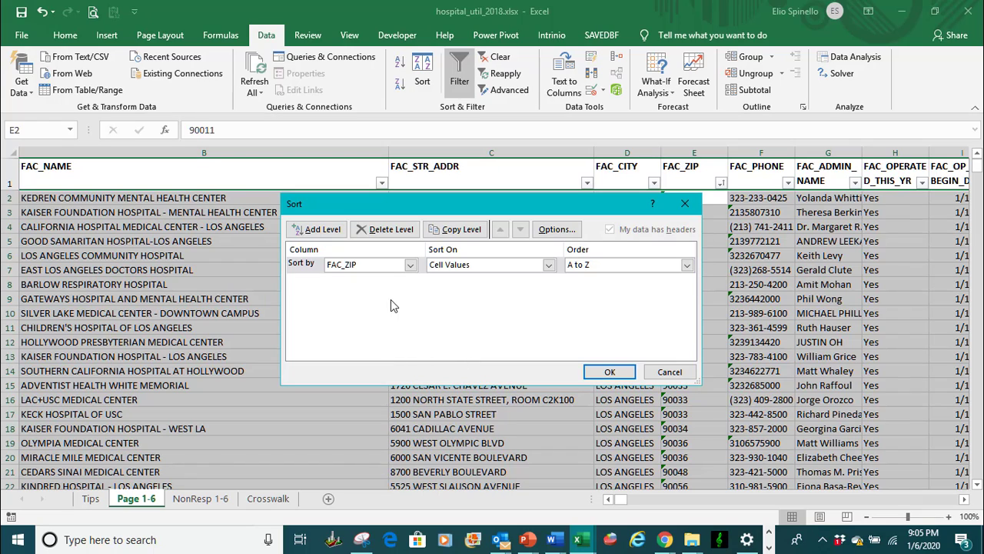
click(410, 265)
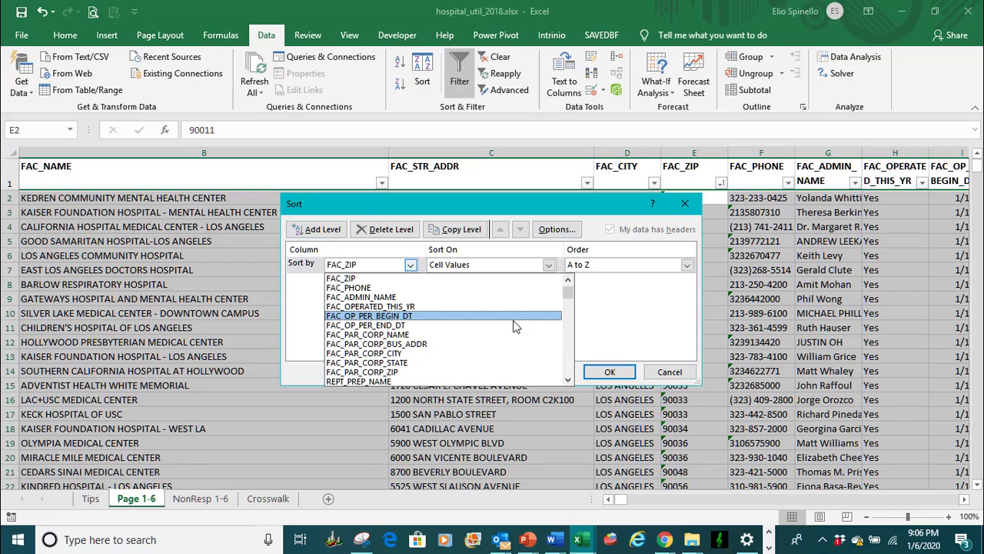
scroll(516, 326, up, 2)
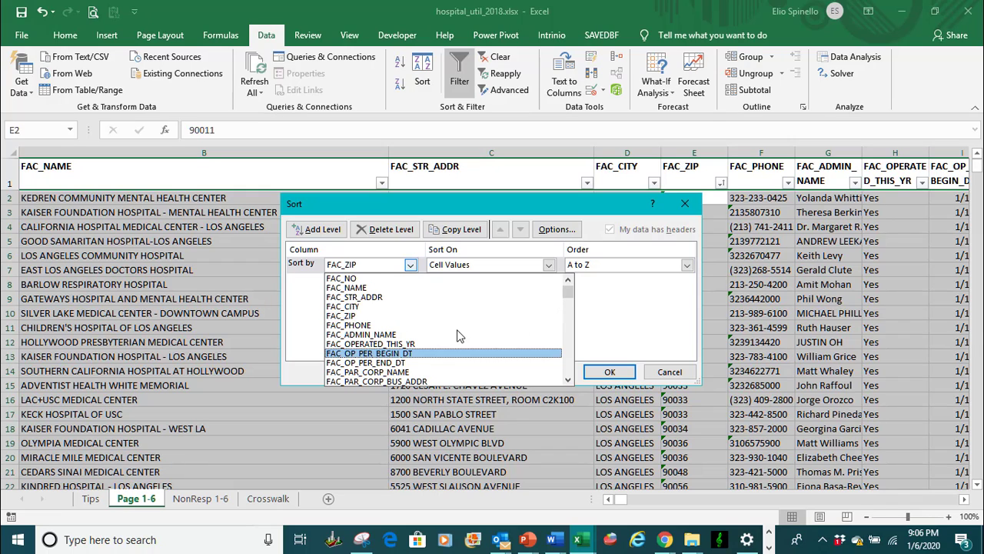
click(374, 306)
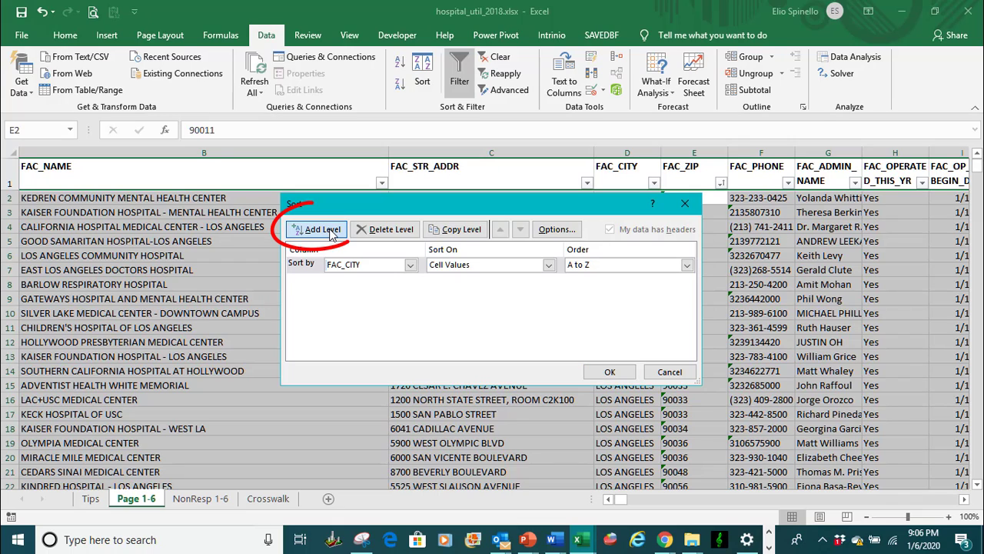
- Add a second sort level on TOT_LIC_BEDS with the order set to Largest to Smallest
click(330, 231)
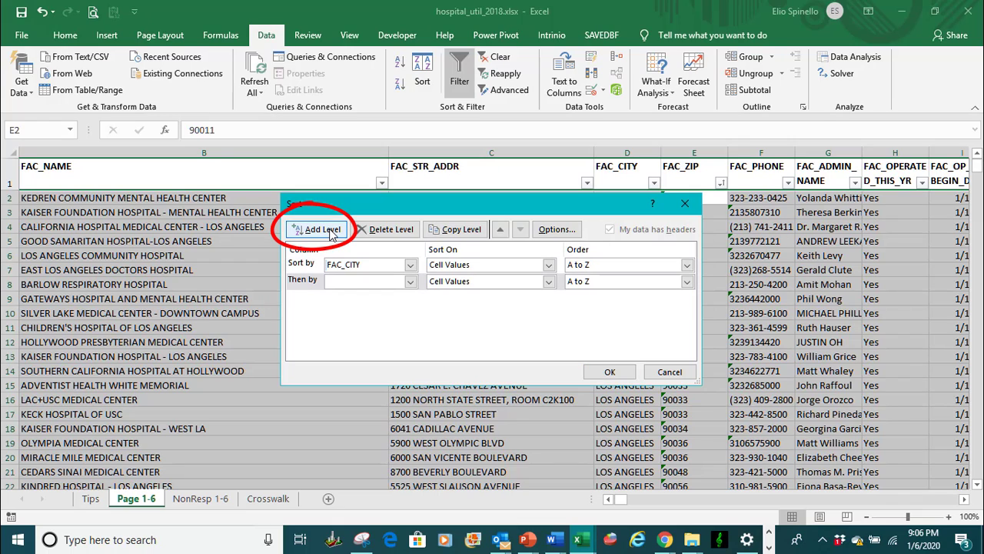
click(411, 281)
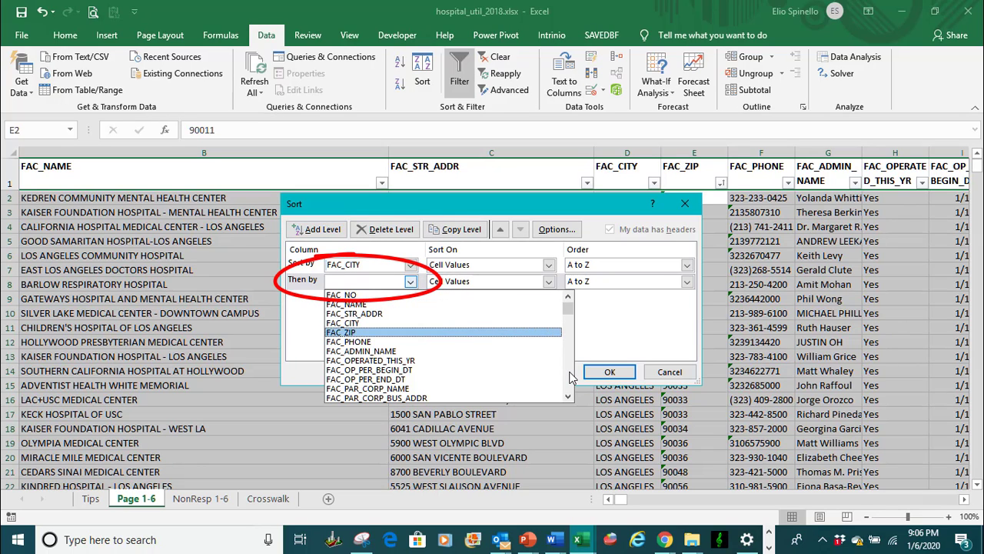
scroll(570, 376, down, 4)
scroll(569, 376, down, 4)
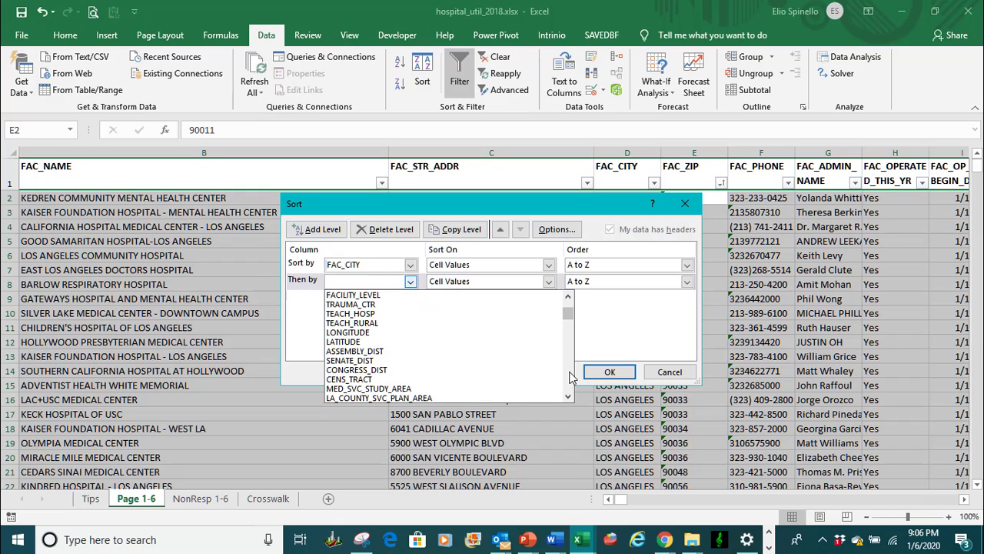
scroll(570, 377, down, 4)
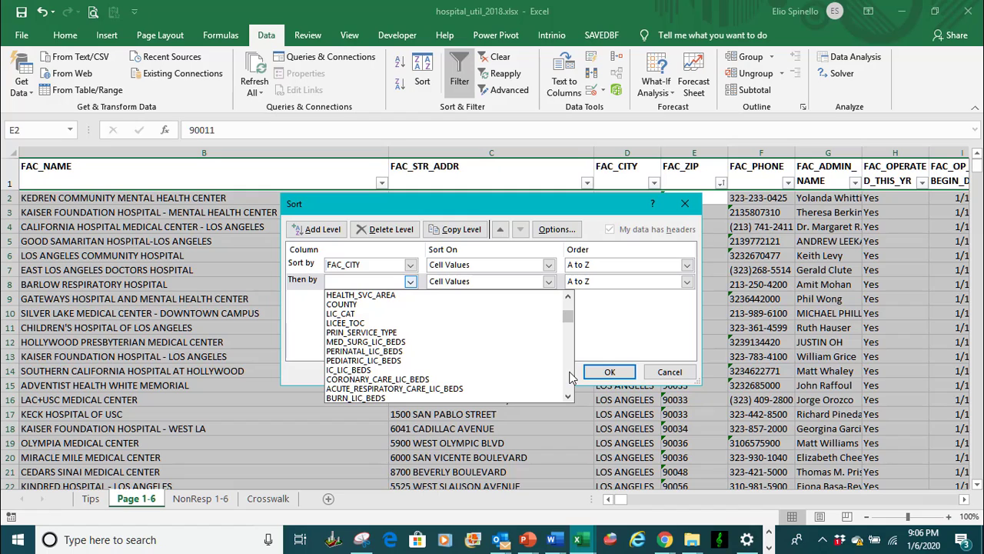
click(569, 398)
click(569, 397)
click(569, 398)
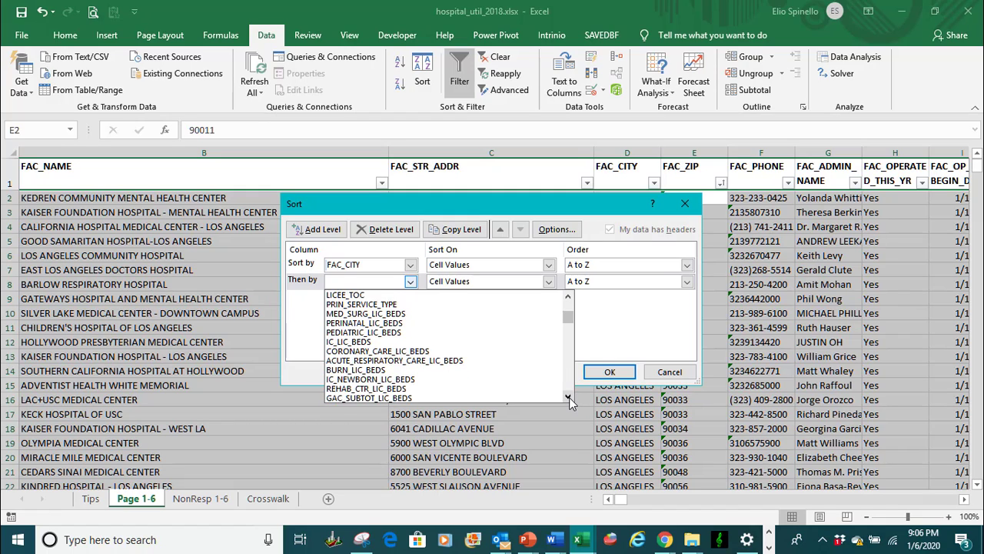
click(569, 397)
click(569, 397)
click(569, 397)
click(569, 398)
click(569, 398)
click(569, 397)
click(569, 398)
click(569, 397)
click(569, 397)
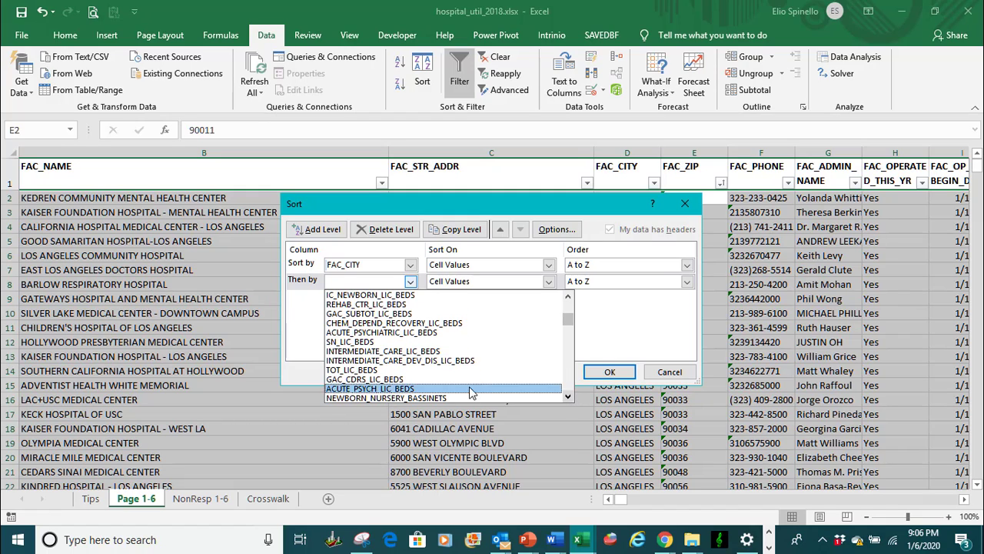
click(404, 372)
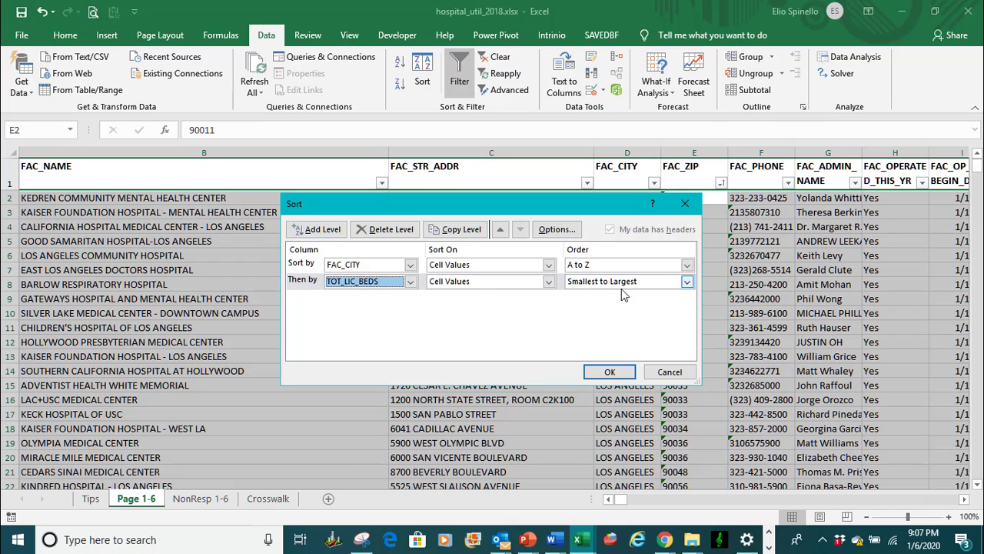
click(687, 283)
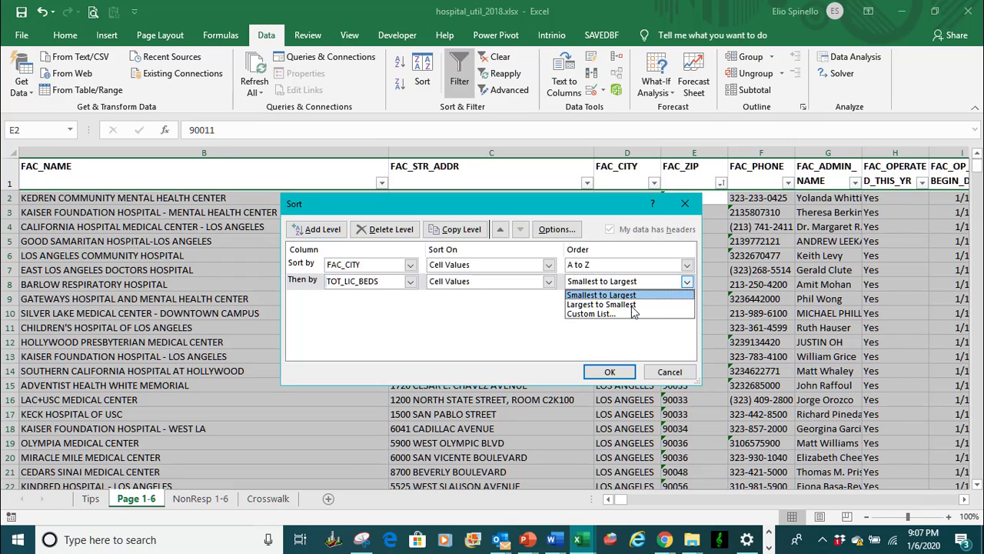
click(632, 306)
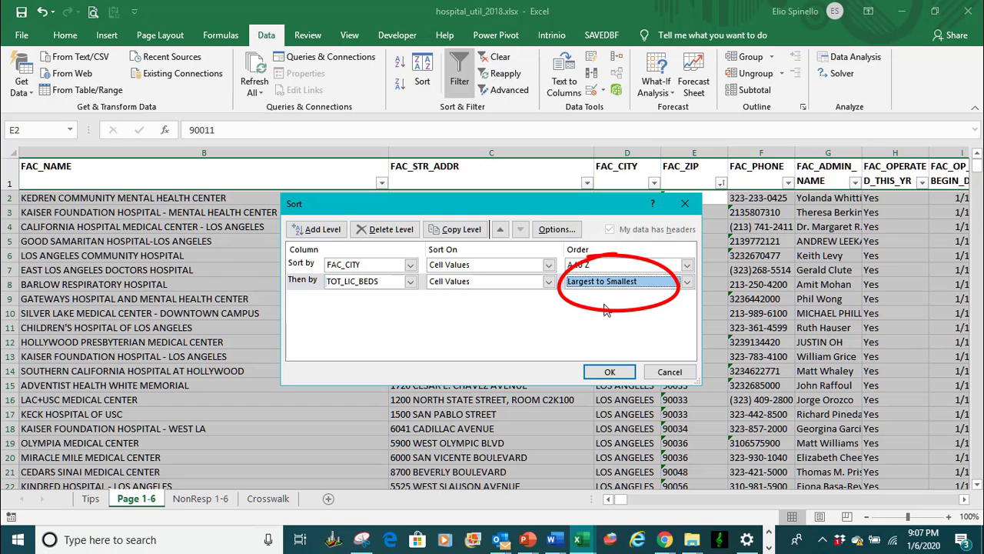
- Apply the two-level sort and compare the TOT_LIC_BEDS values of the four Anaheim facilities in rows 6 to 9
click(609, 373)
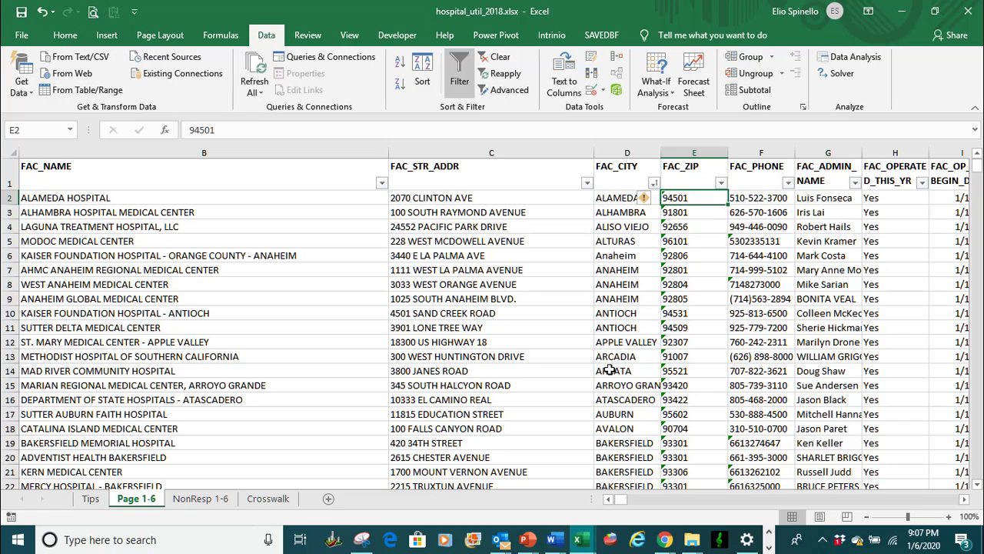
click(8, 255)
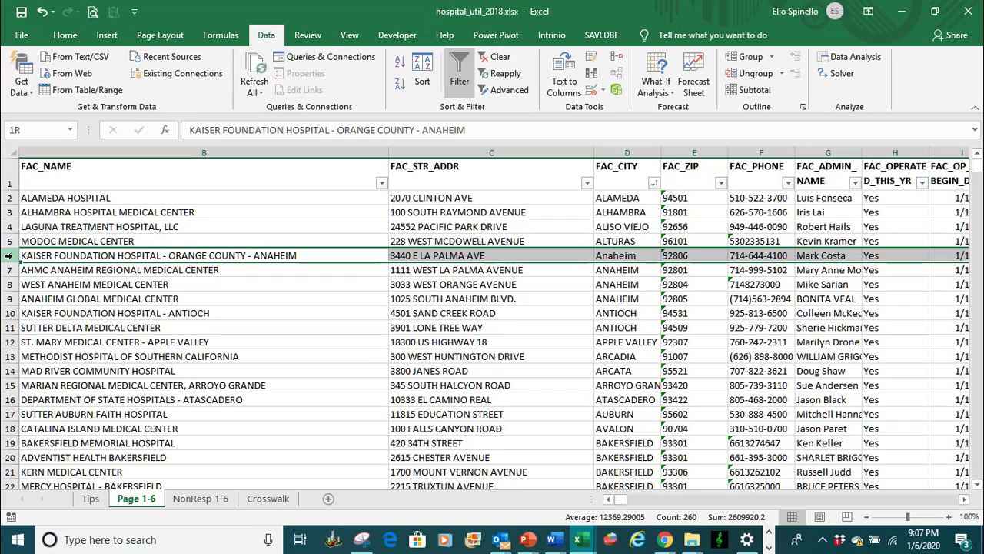
drag(9, 255, 4, 300)
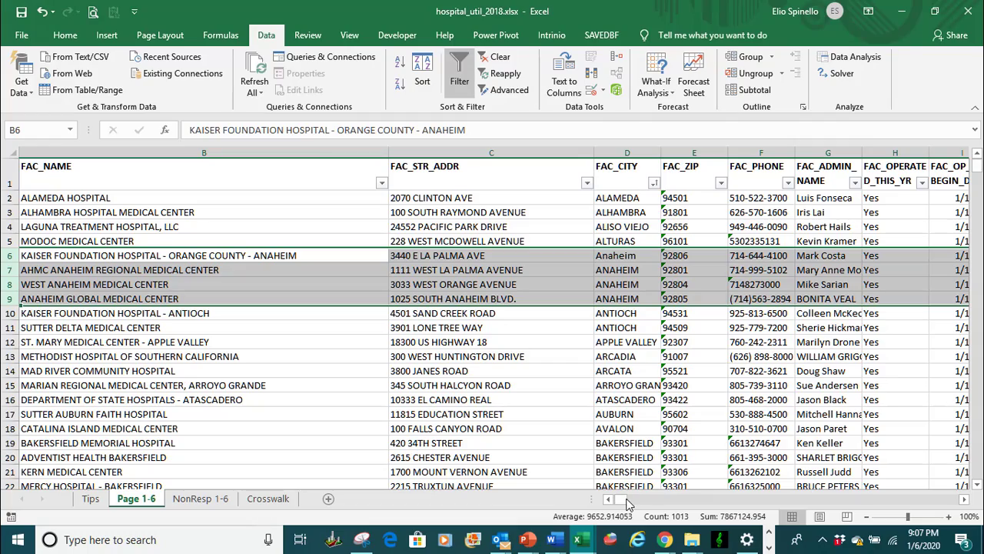
drag(621, 498, 669, 483)
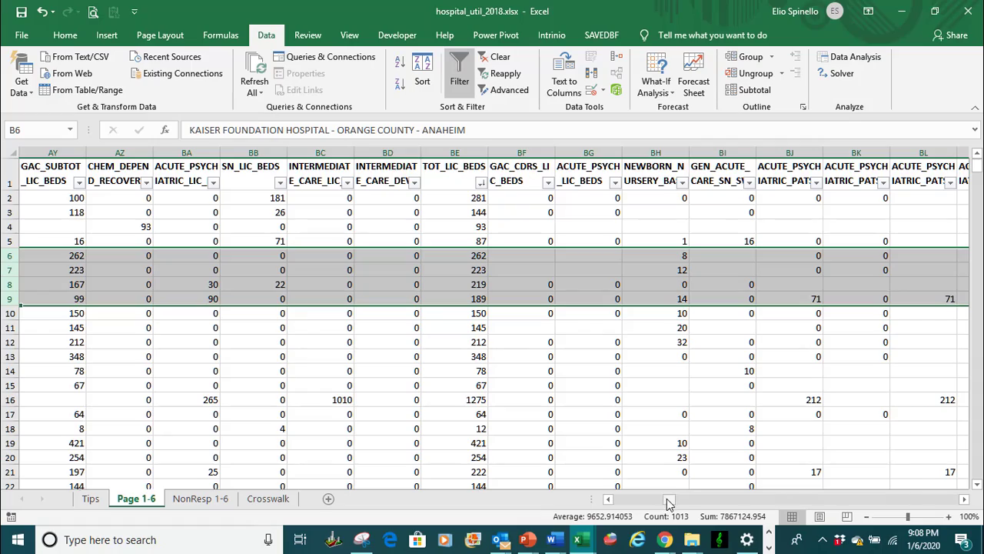
drag(668, 503, 607, 500)
scroll(143, 239, down, 1)
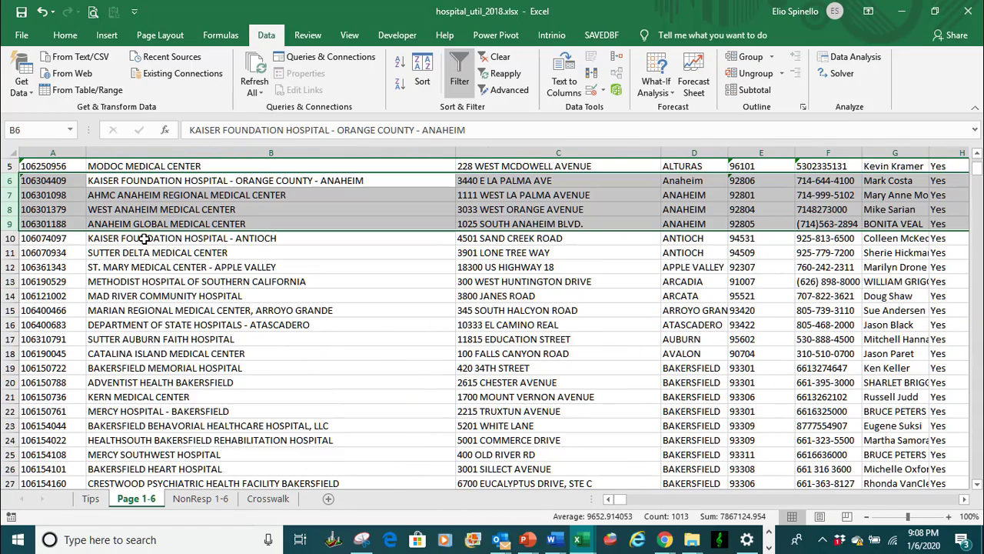
scroll(179, 255, up, 2)
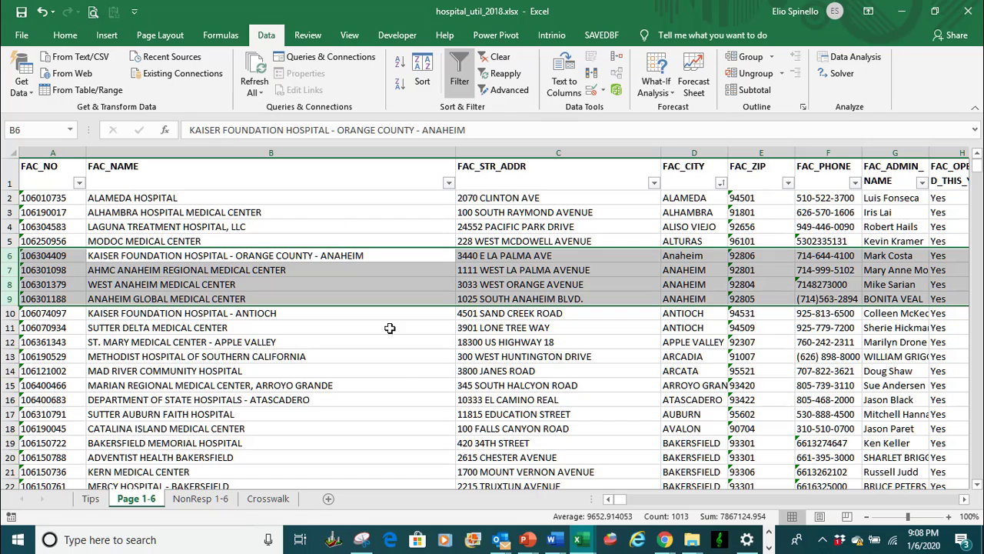
- Sort the facility records by FAC_NAME in both directions, finishing with the A to Z order
click(412, 386)
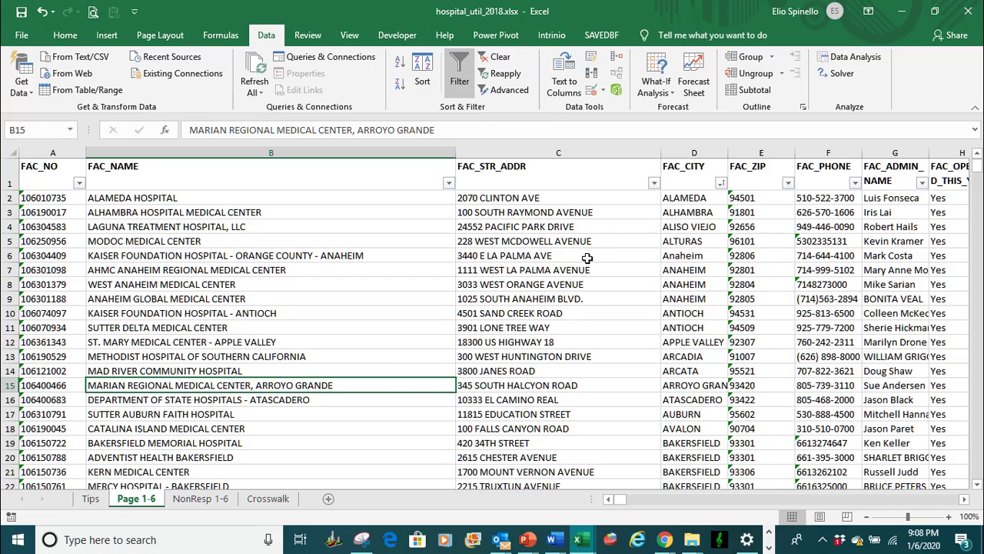
click(129, 225)
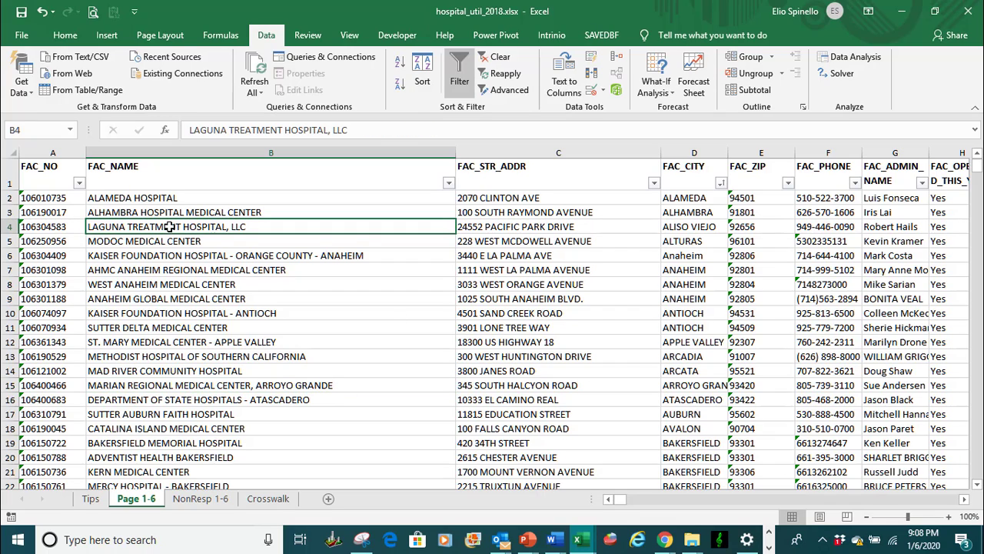
click(404, 66)
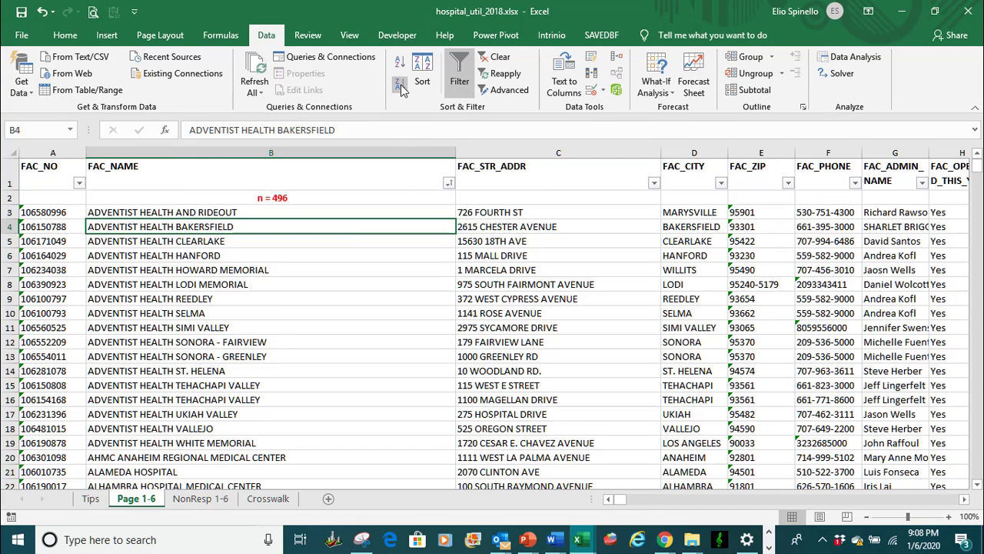
click(400, 85)
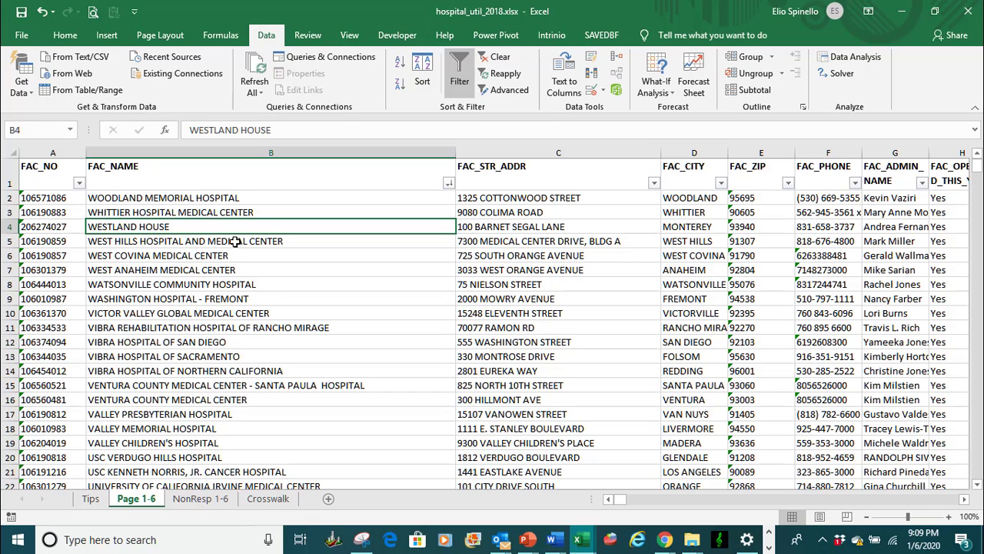
click(400, 73)
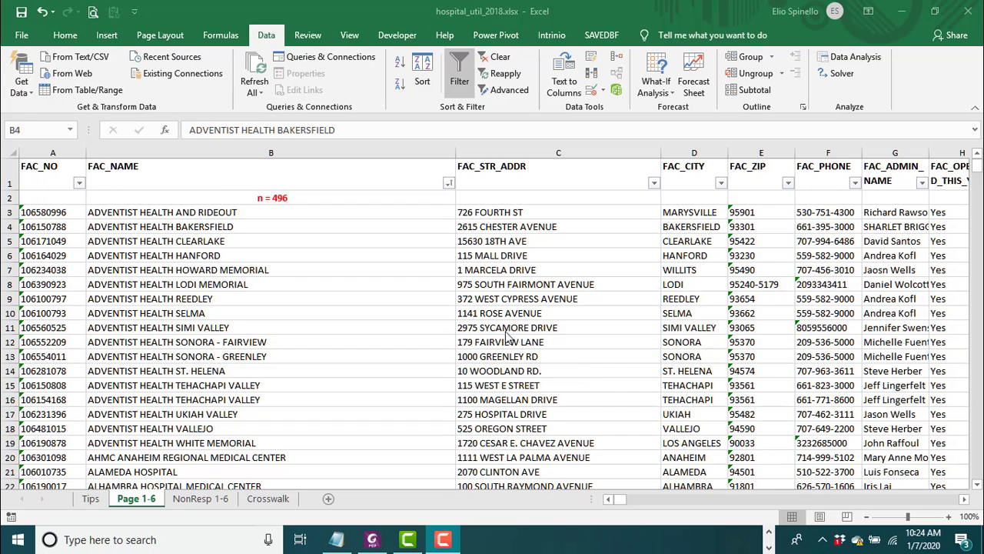
- Check the FAC_NAME order down to the last facility row and return to the start of the list
click(979, 168)
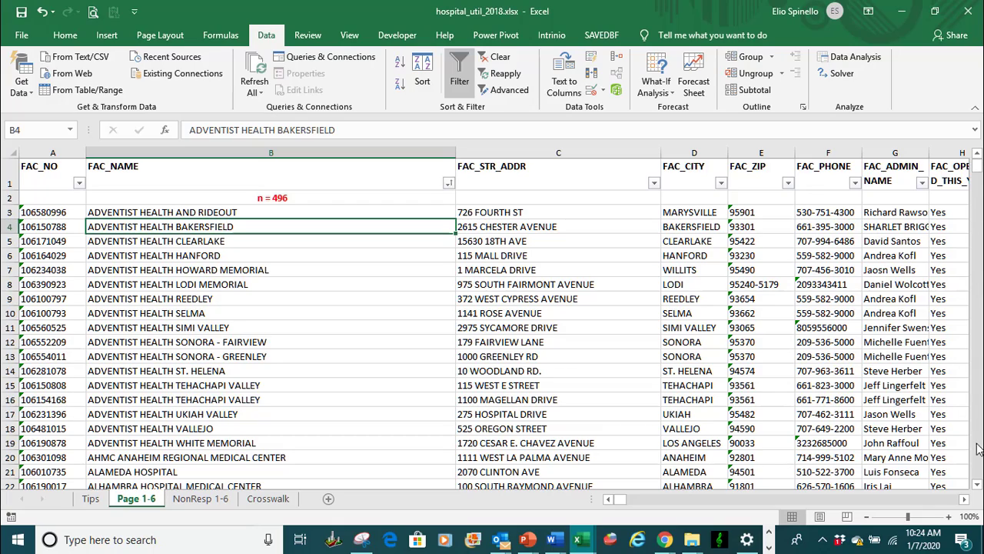
click(976, 471)
click(976, 471)
click(976, 471)
click(976, 471)
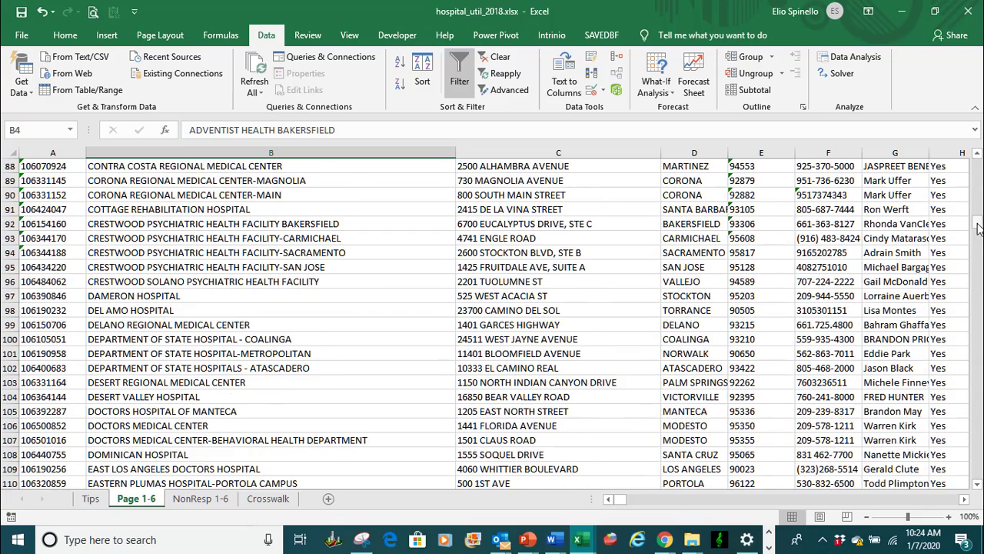
drag(978, 224, 979, 471)
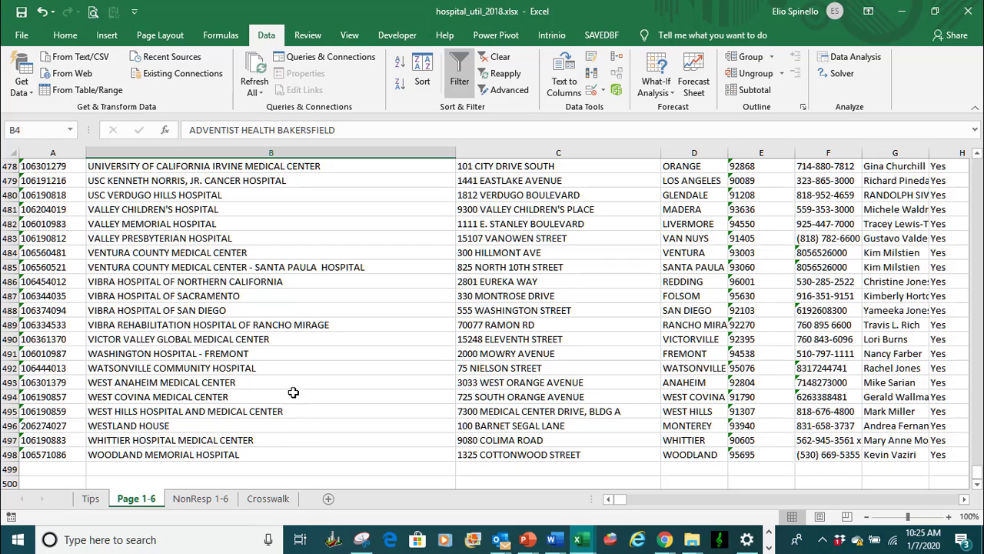
drag(979, 471, 977, 170)
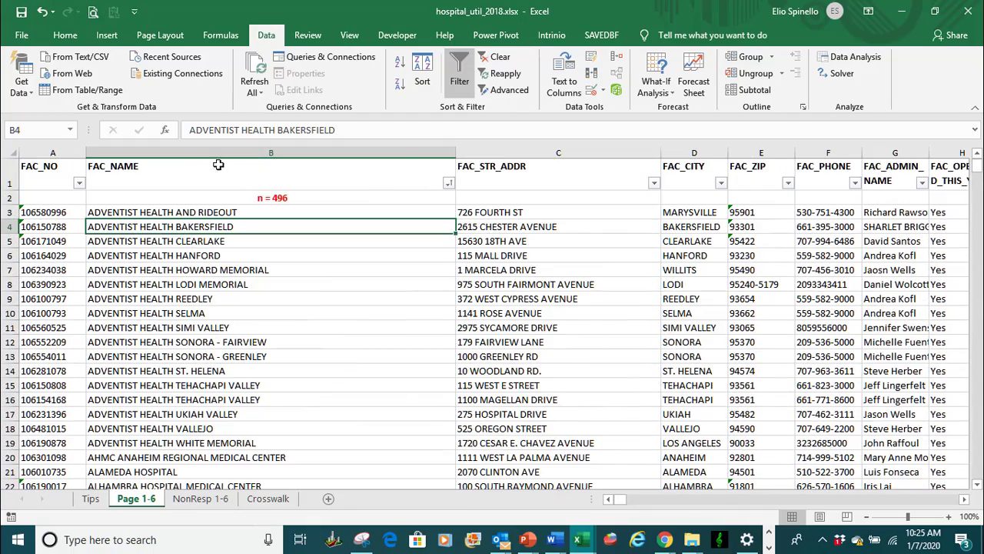
- Delete row 2, which holds only the red "n = 496" note, so the records directly follow the header row
click(317, 198)
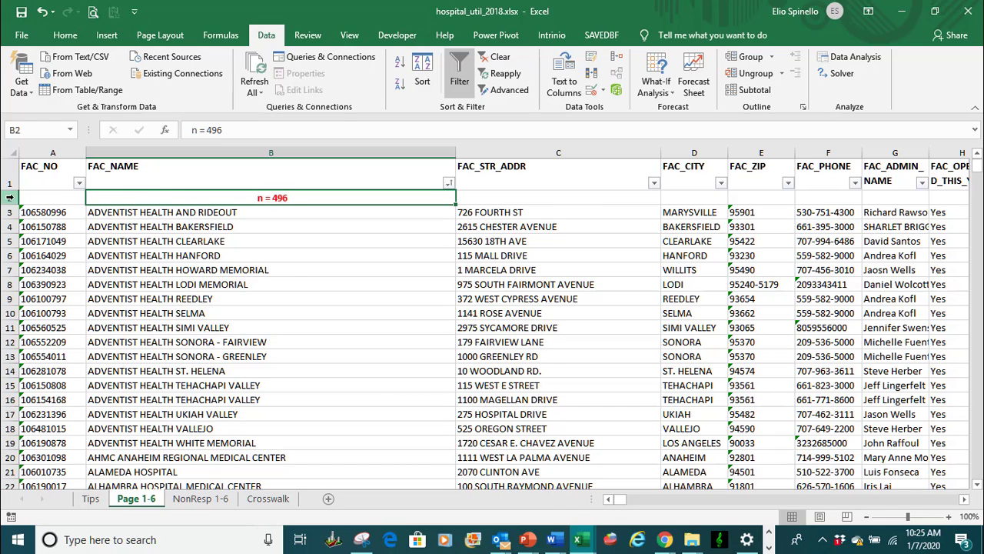
click(11, 197)
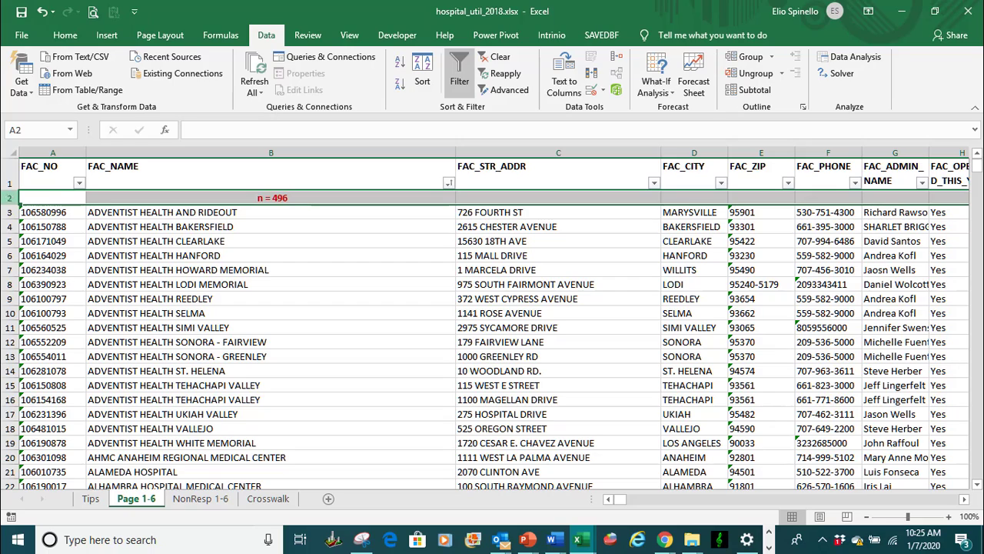
right_click(6, 198)
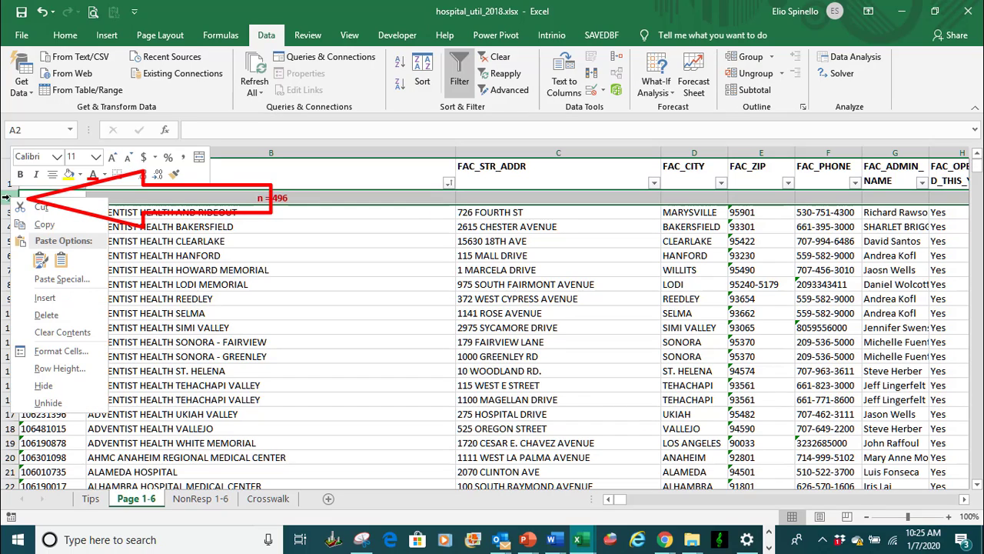
click(47, 315)
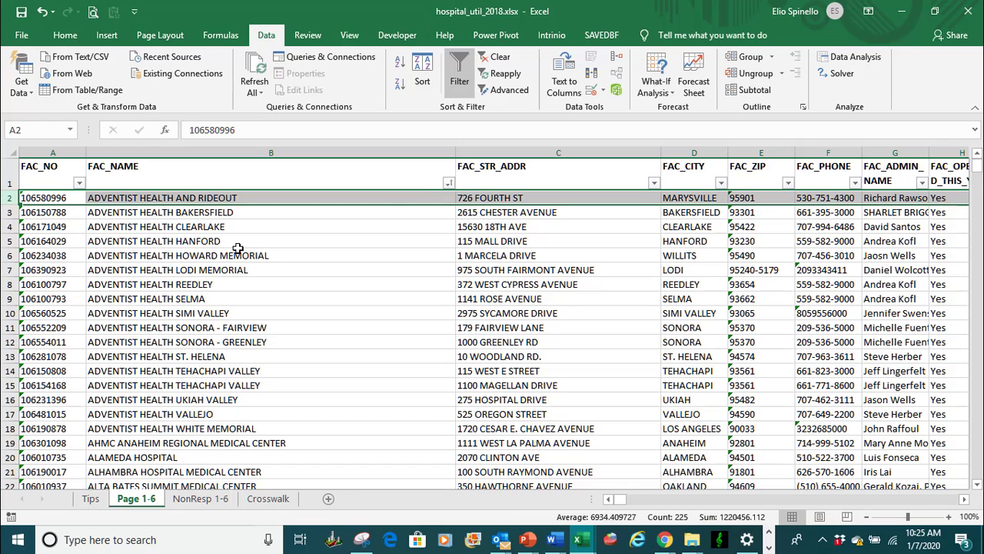
- Sort the facility records by FAC_STR_ADDR from A to Z, and return them to A to Z order by FAC_NAME
click(480, 199)
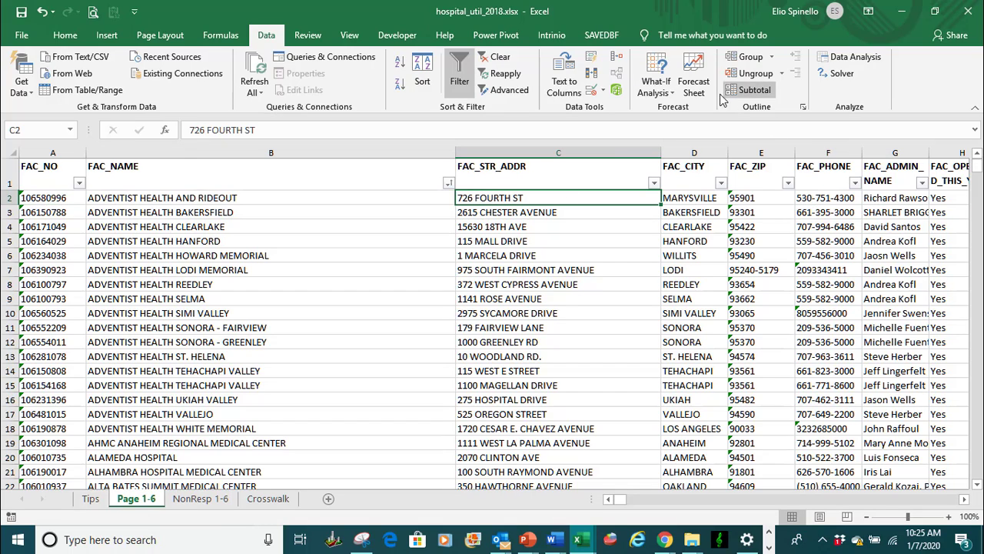
click(399, 65)
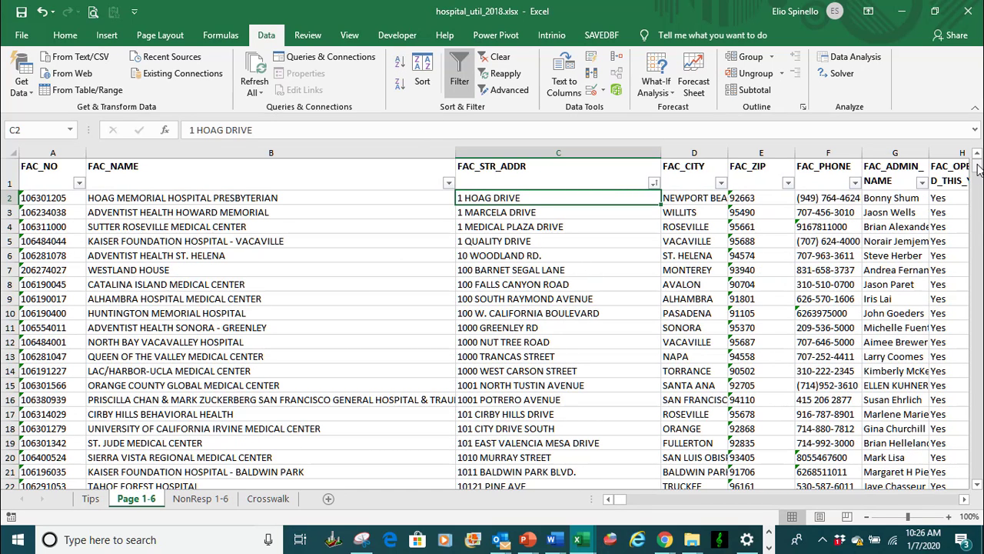
mouse_move(977, 169)
mouse_down()
mouse_move(977, 480)
mouse_move(966, 154)
mouse_up()
click(172, 197)
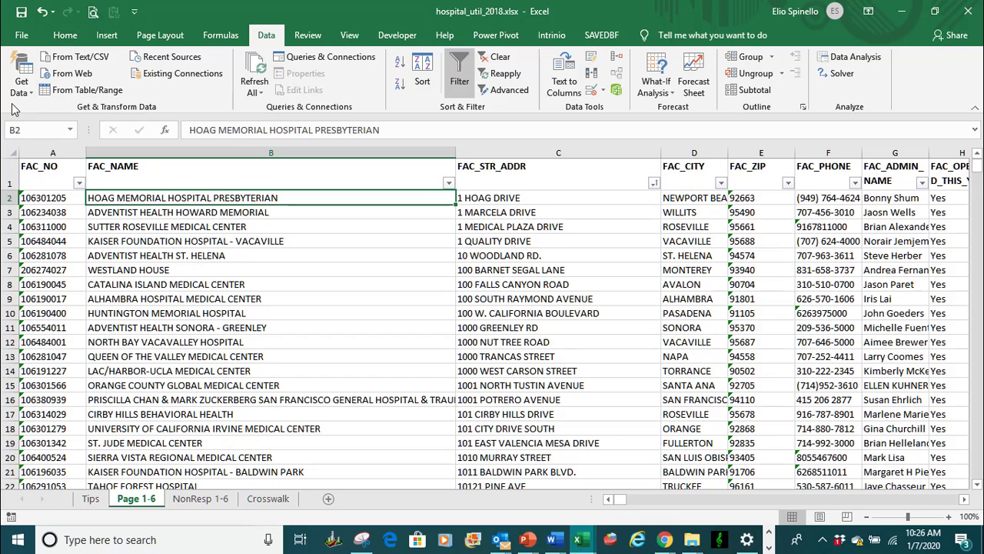
click(400, 64)
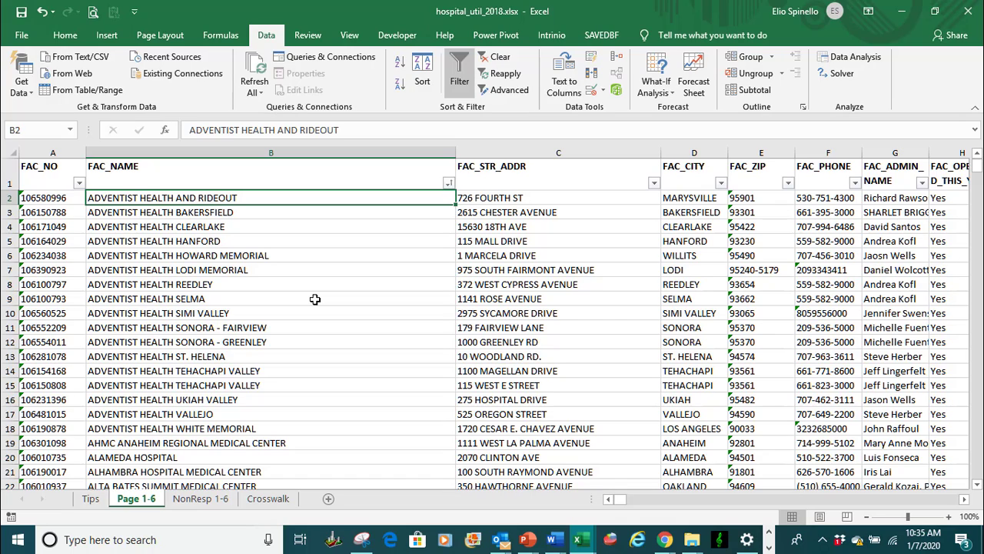
- Create a PivotTable on a new worksheet from the Page 1-6 range $A$1:$MO$497
click(107, 36)
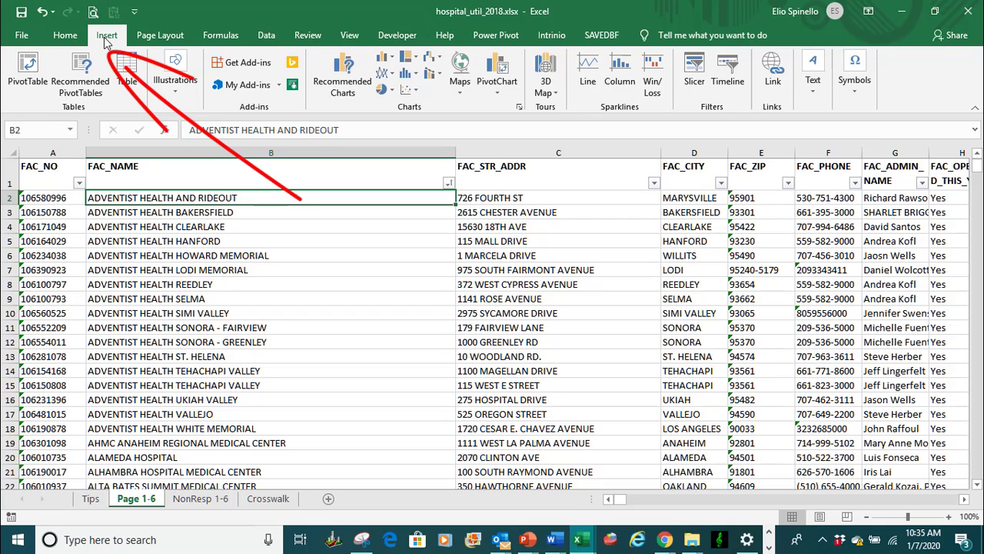
click(27, 84)
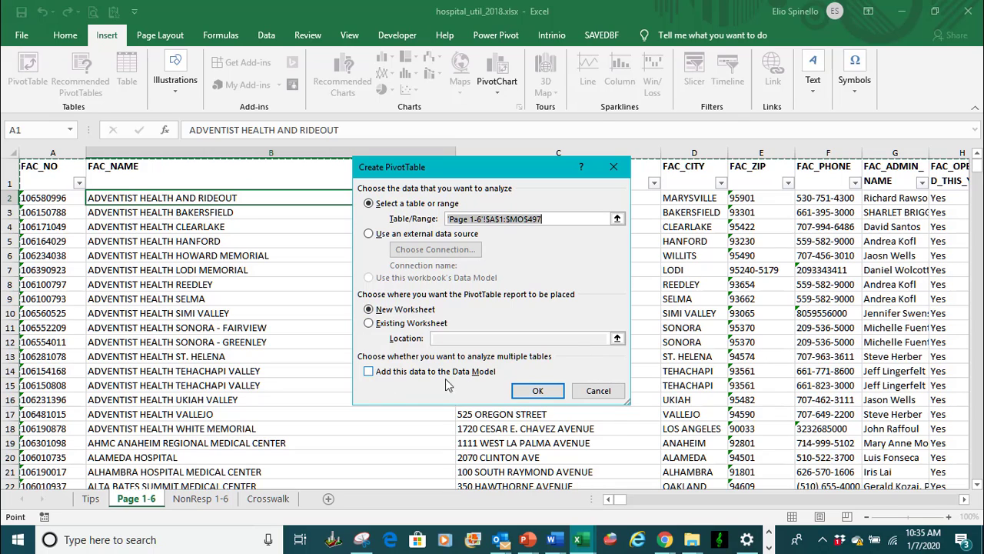
click(538, 393)
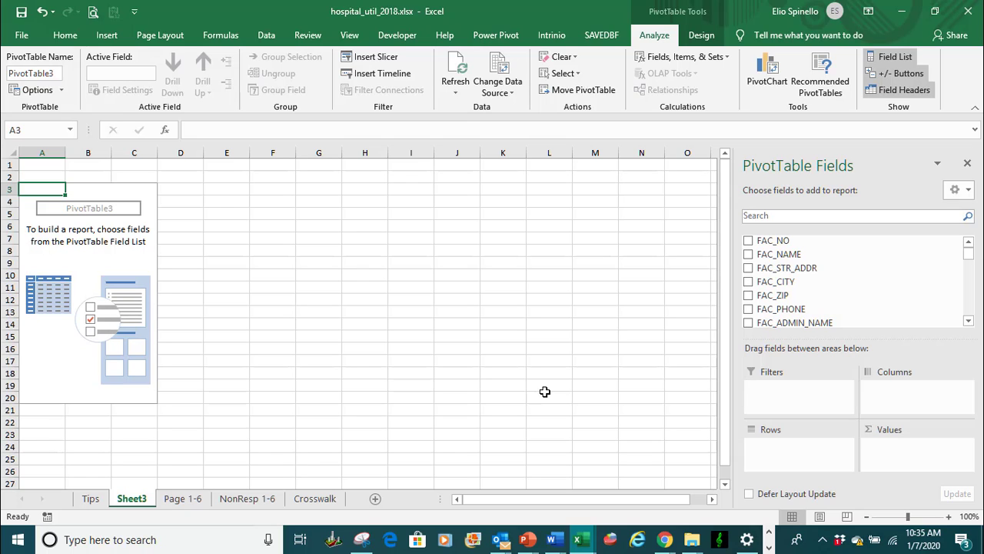
- Rename the new PivotTable worksheet as Pivot Table 1
right_click(143, 505)
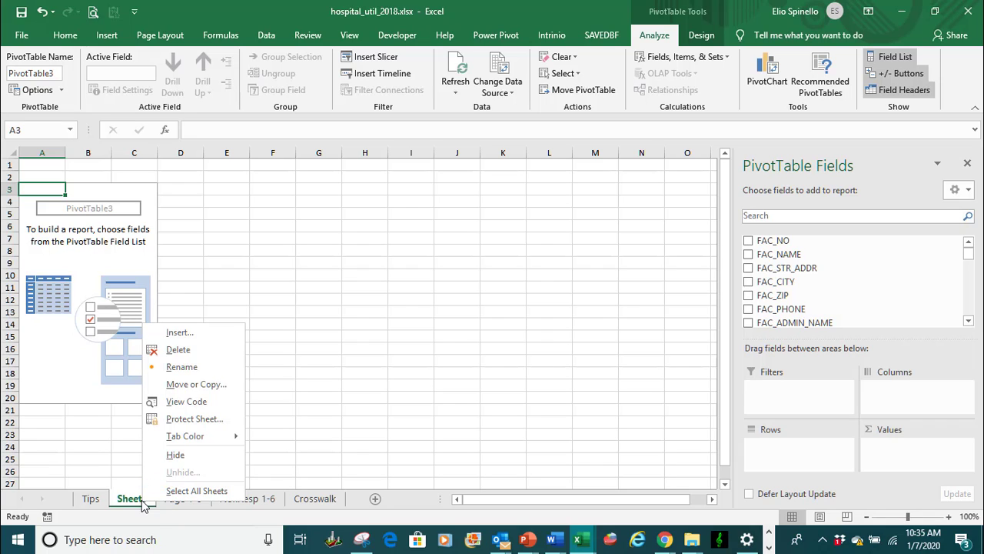
click(201, 367)
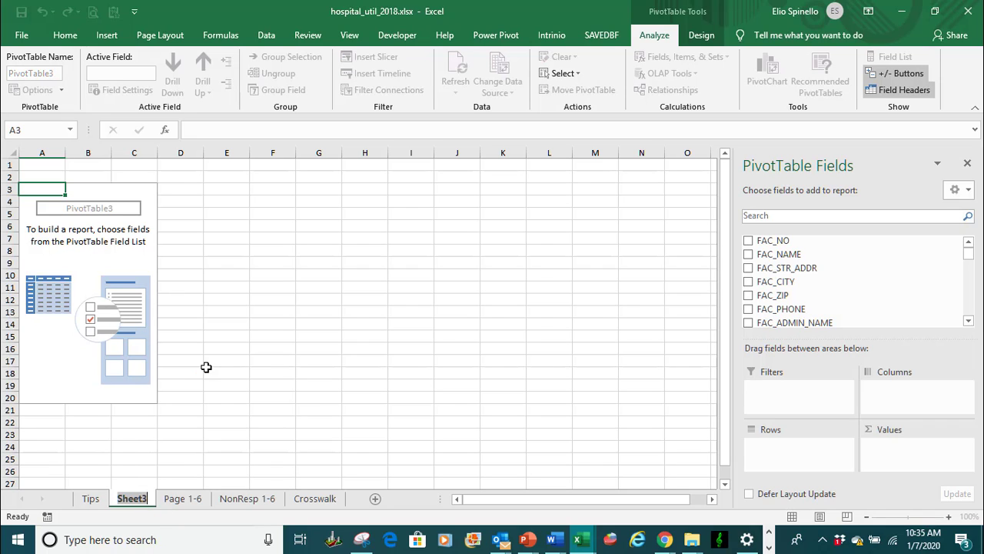
text(P)
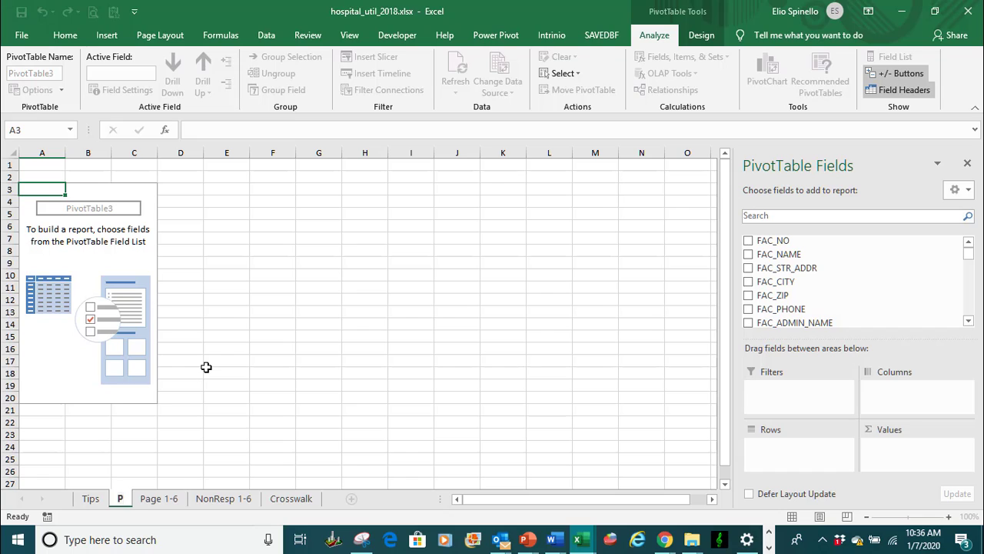
text(ivot)
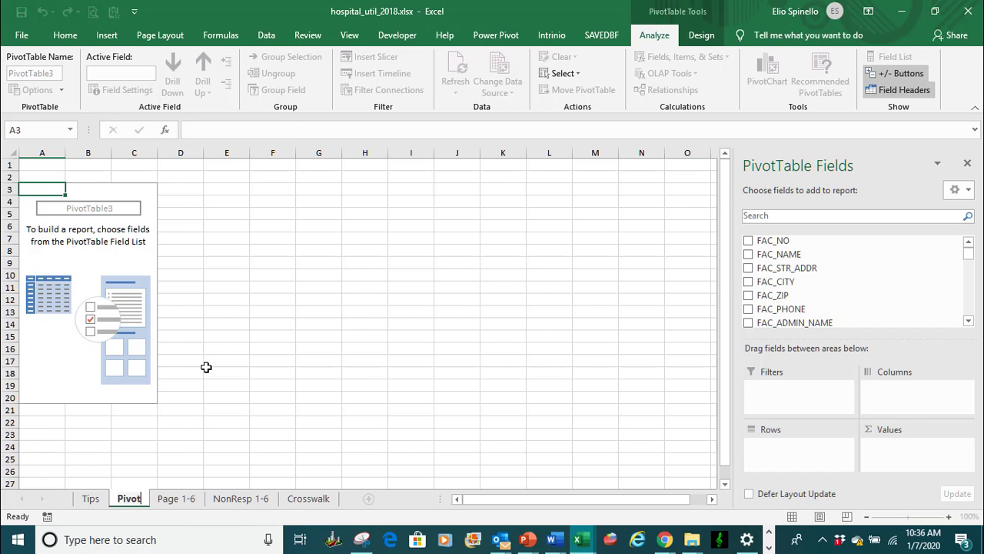
text( Tsb)
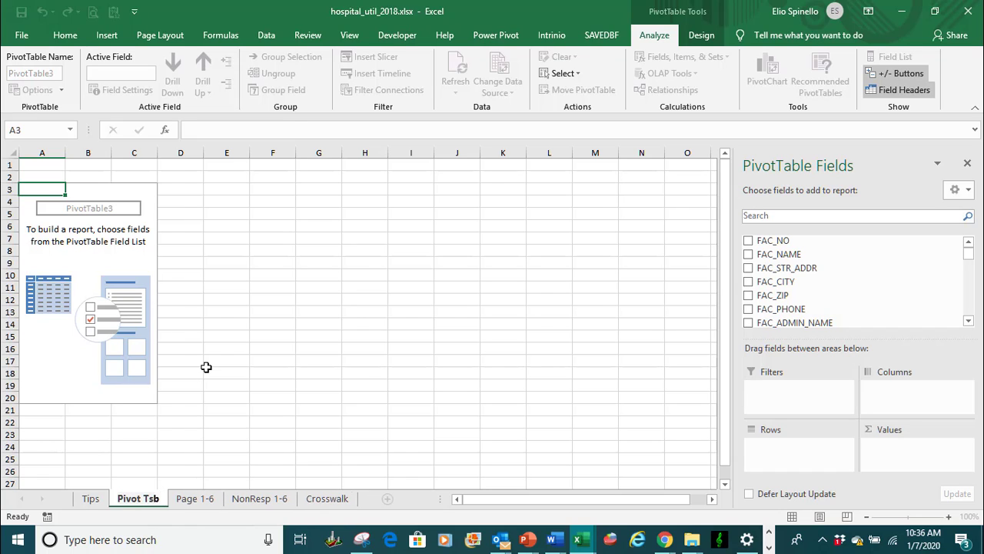
key(BackSpace)
key(BackSpace)
text(able 2)
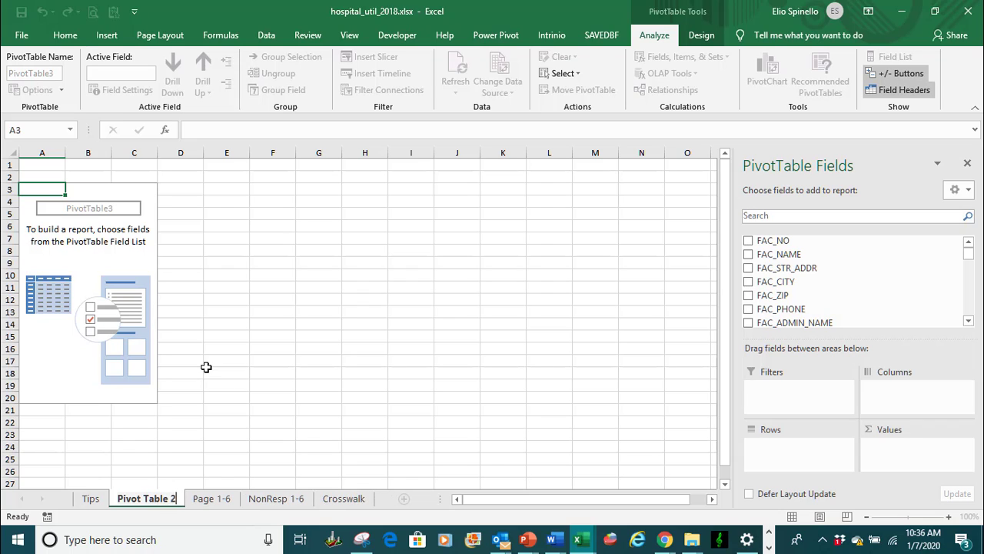
key(BackSpace)
text(1)
key(Return)
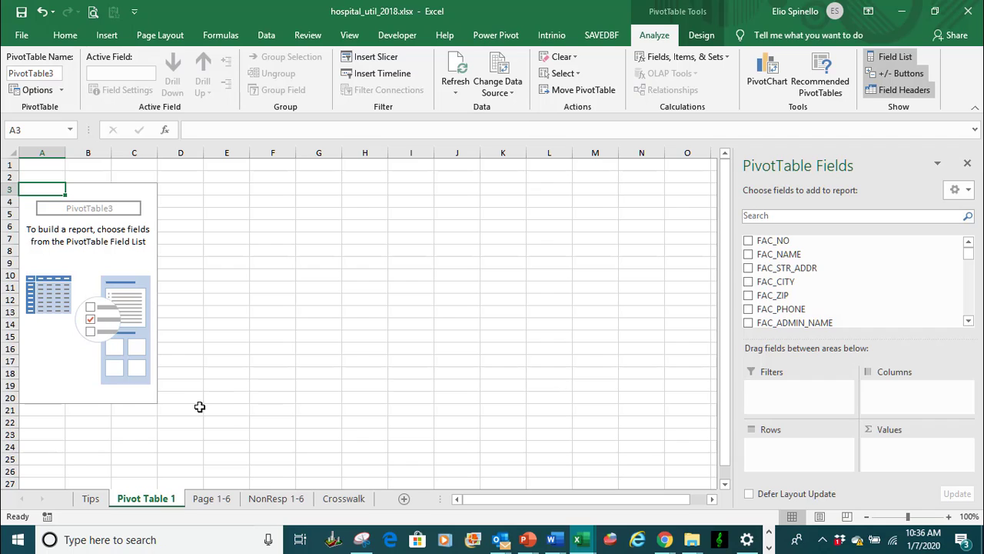
right_click(143, 501)
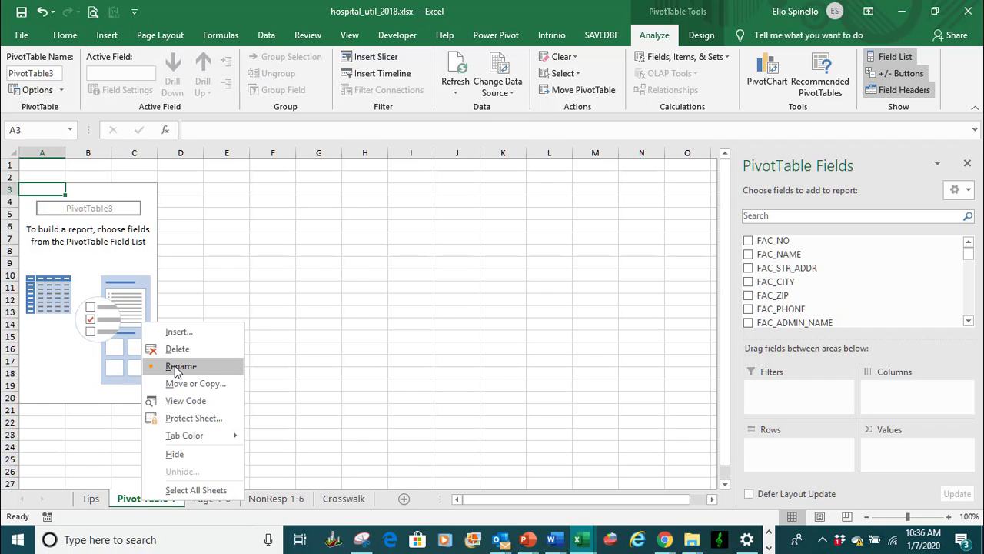
click(107, 461)
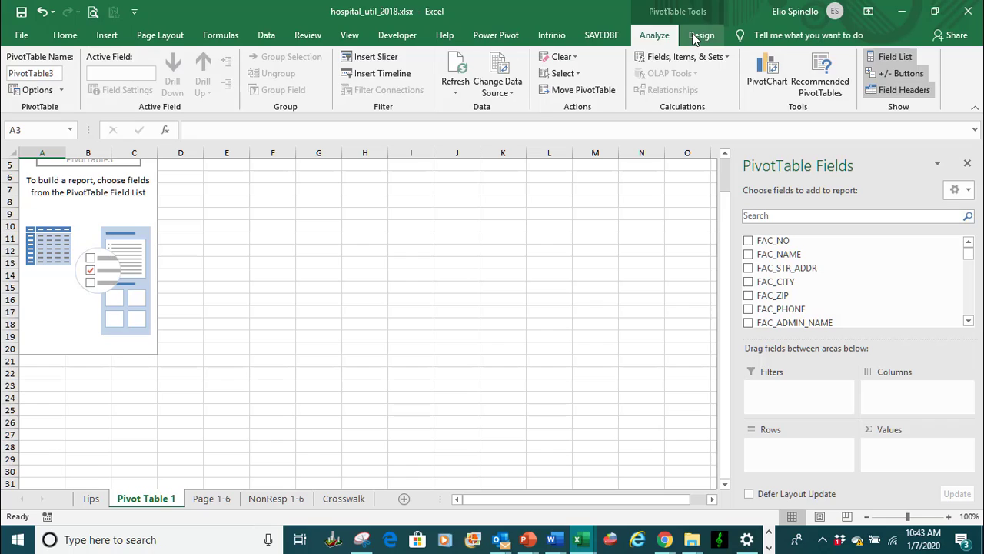
click(695, 37)
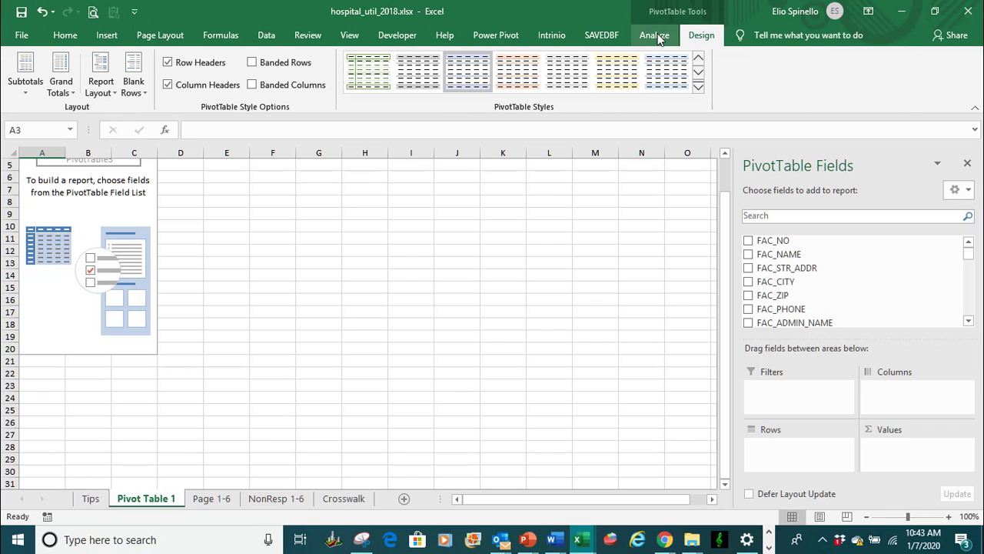
click(655, 36)
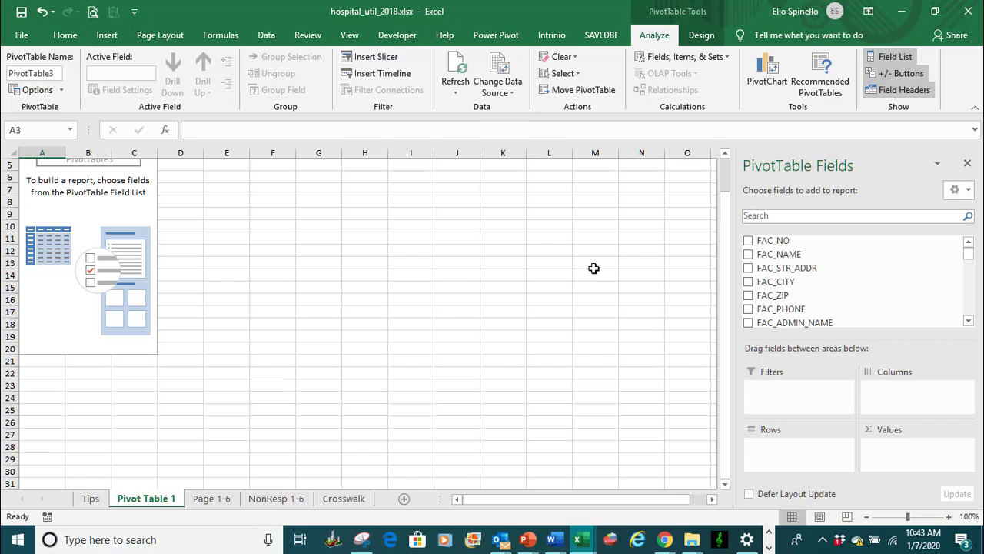
scroll(594, 268, up, 2)
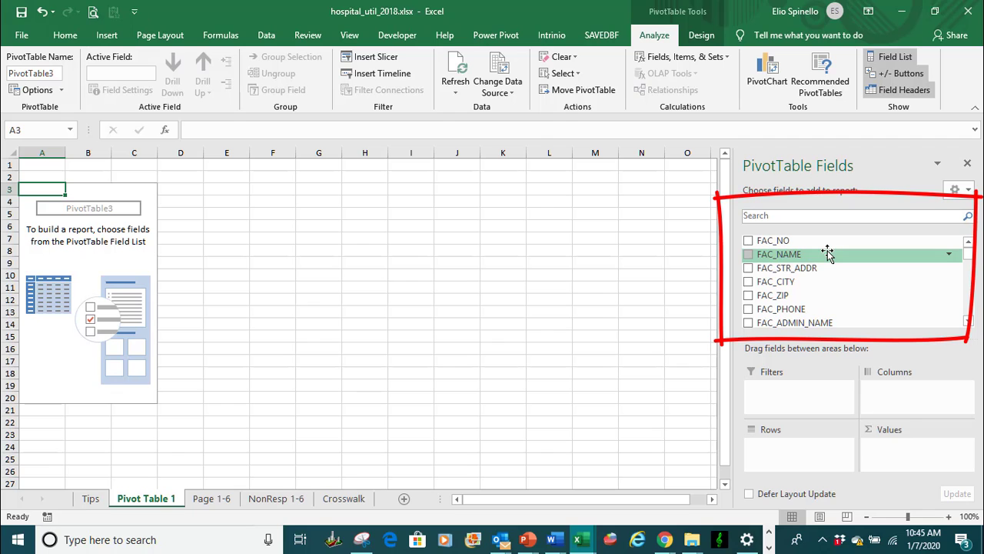
mouse_move(968, 254)
mouse_down()
mouse_move(968, 317)
mouse_move(957, 239)
mouse_up()
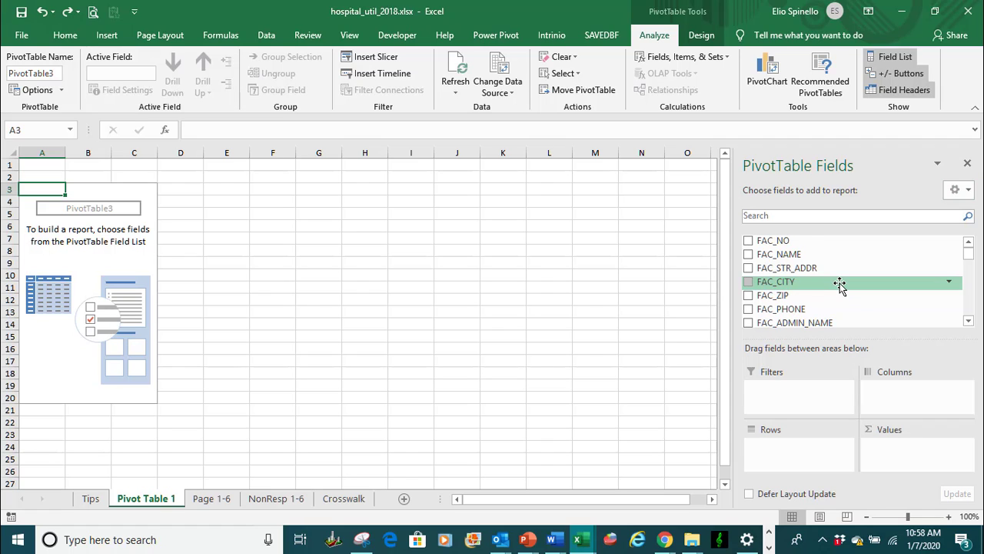
- Add FAC_CITY as the PivotTable's row field and look through the resulting city list as far as LOS ANGELES
mouse_move(840, 284)
mouse_down()
mouse_move(855, 325)
mouse_move(799, 454)
mouse_move(796, 446)
mouse_up()
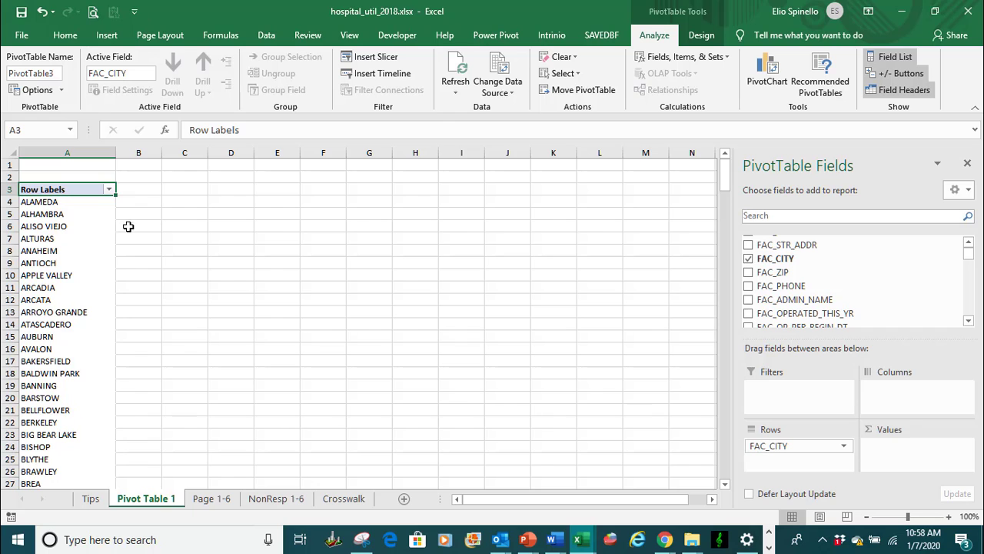
scroll(134, 243, down, 9)
scroll(133, 243, down, 20)
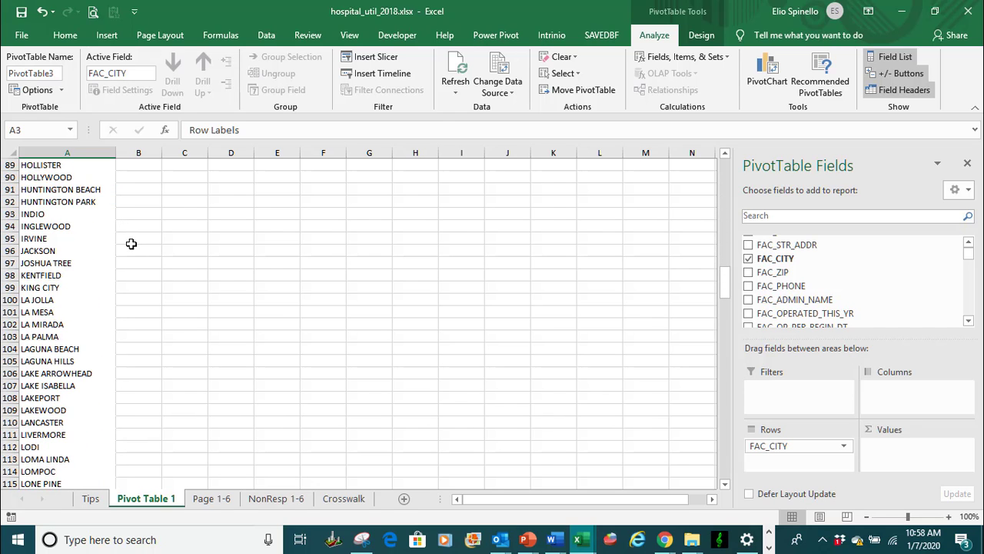
scroll(131, 244, down, 4)
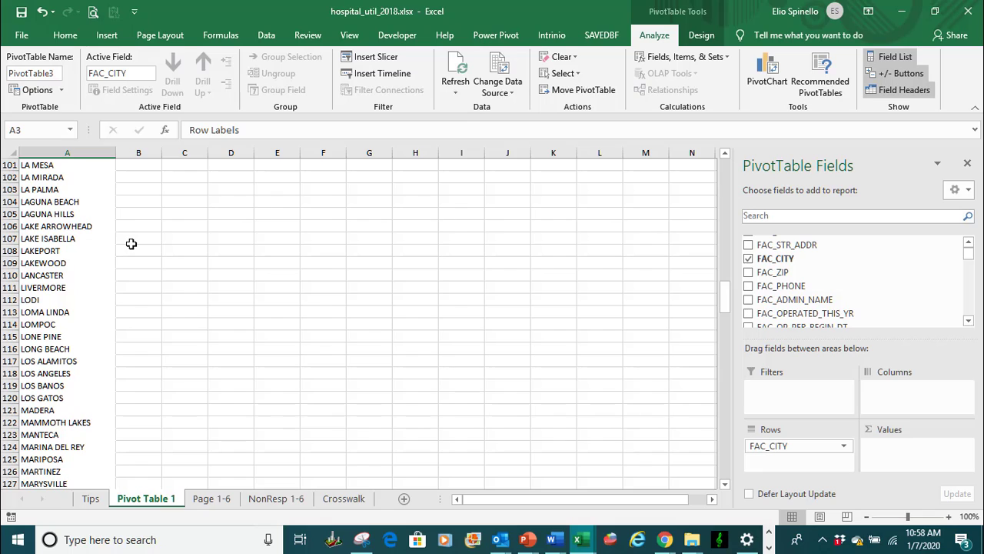
click(44, 373)
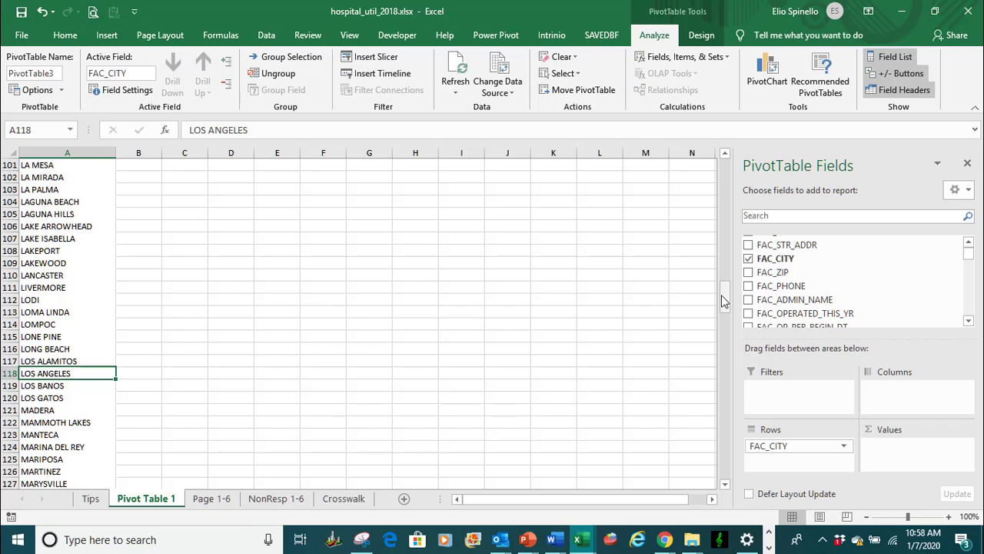
drag(725, 298, 724, 158)
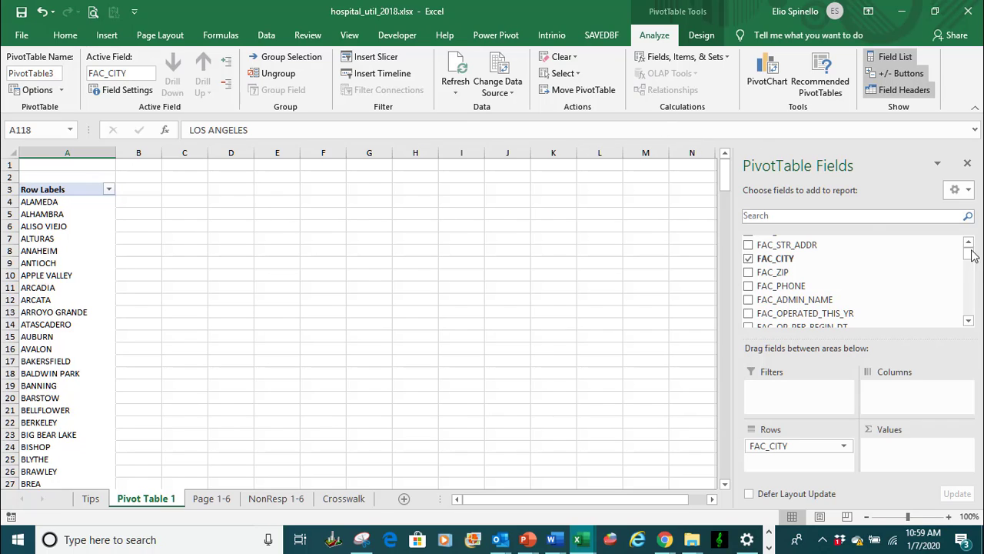
- Add FAC_NAME to the PivotTable's values as a count and check the counts for ANAHEIM, ANTIOCH and BAKERSFIELD
drag(967, 252, 966, 248)
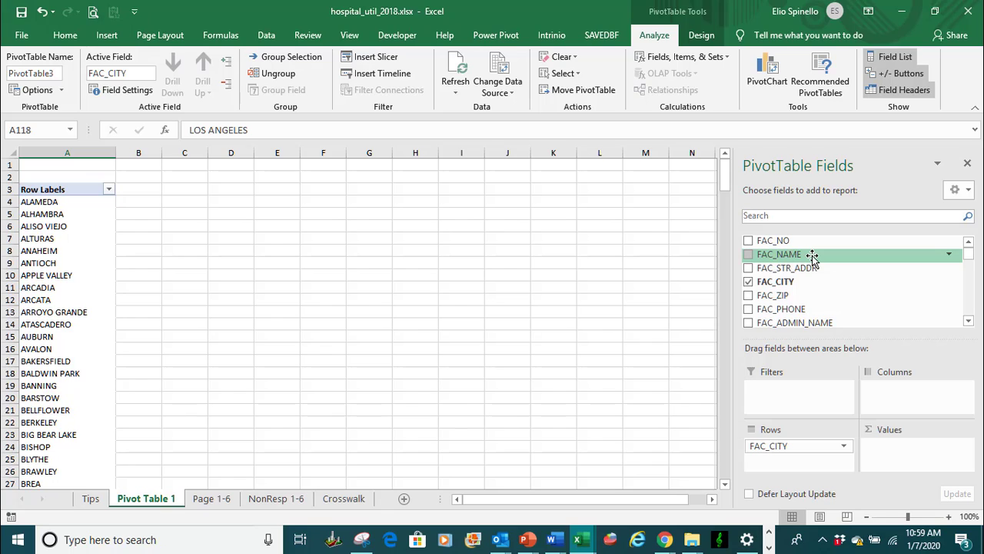
drag(812, 256, 907, 446)
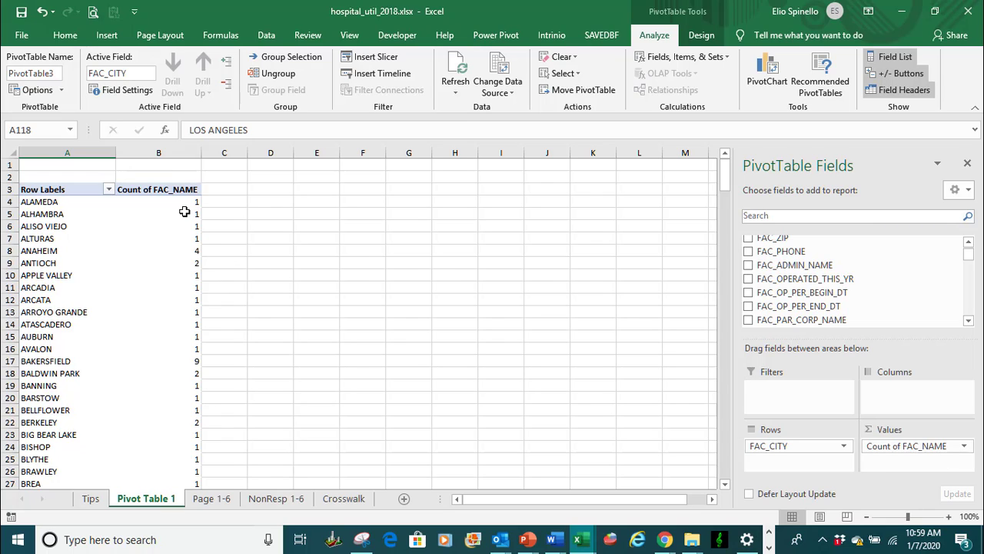
mouse_move(185, 212)
click(186, 250)
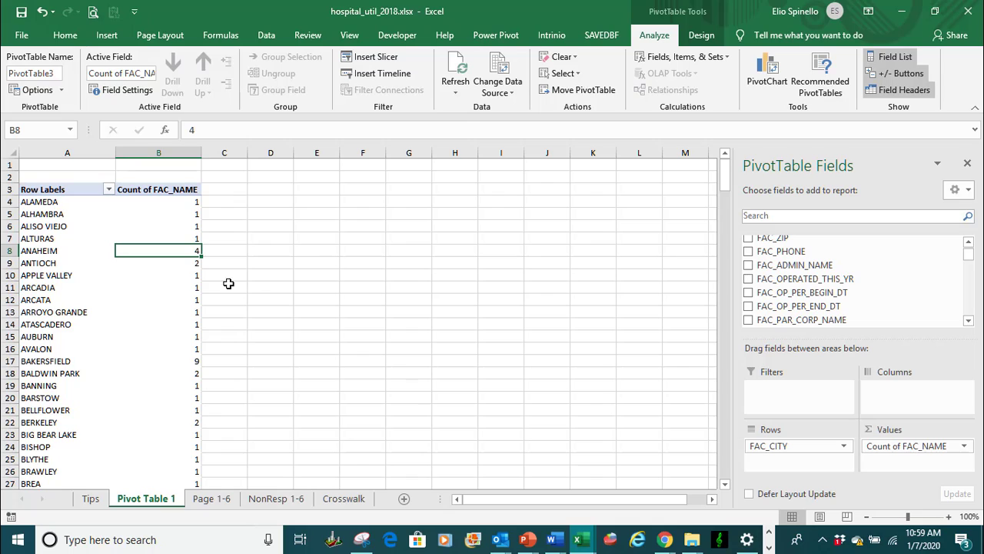
click(176, 261)
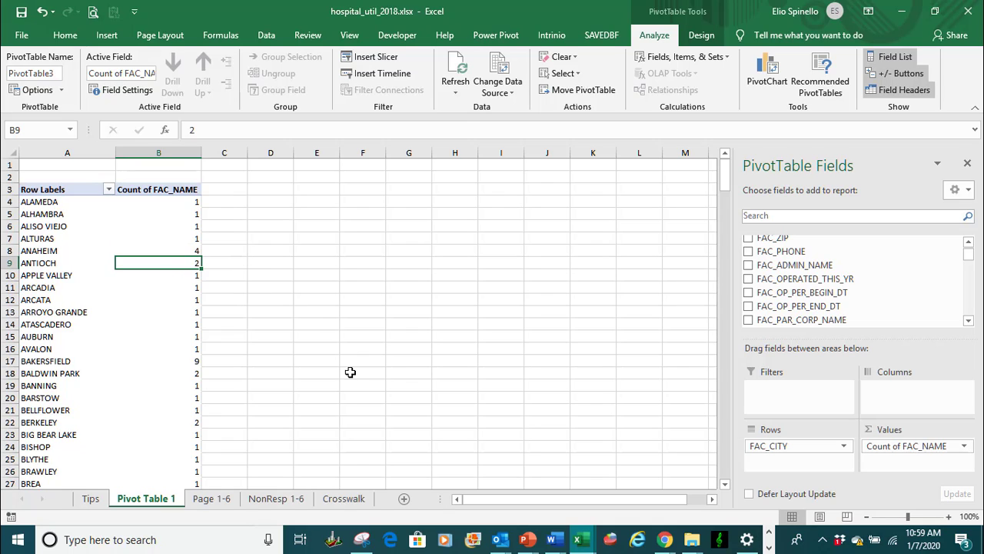
click(177, 362)
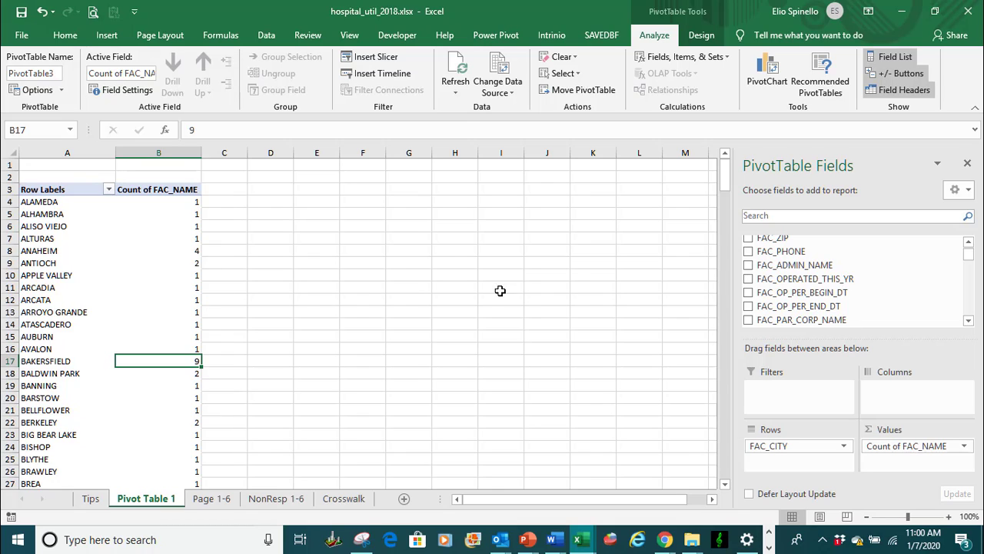
- Review the summary functions for the FAC_NAME count, keep Count, and set the value field's custom name to Nbr of Hospitals
click(964, 448)
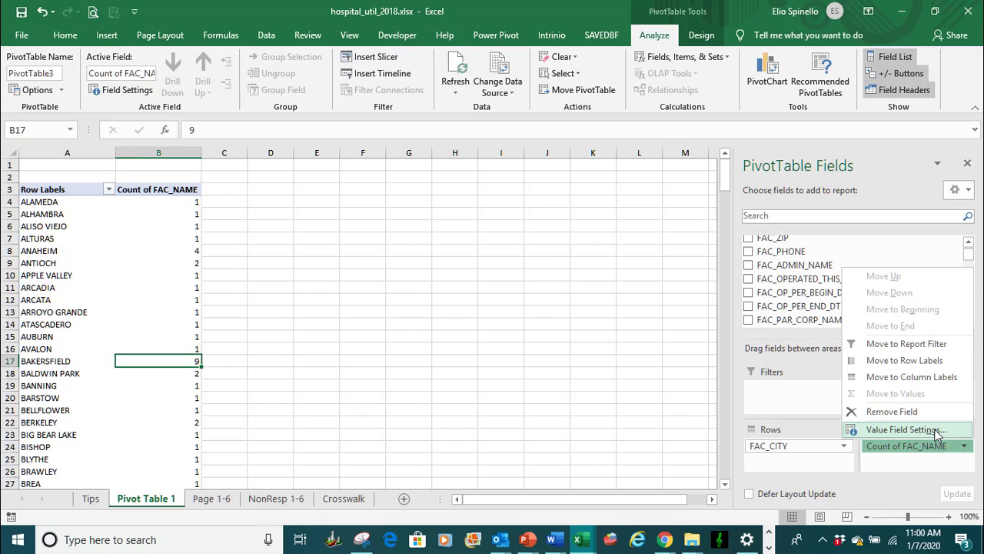
click(936, 435)
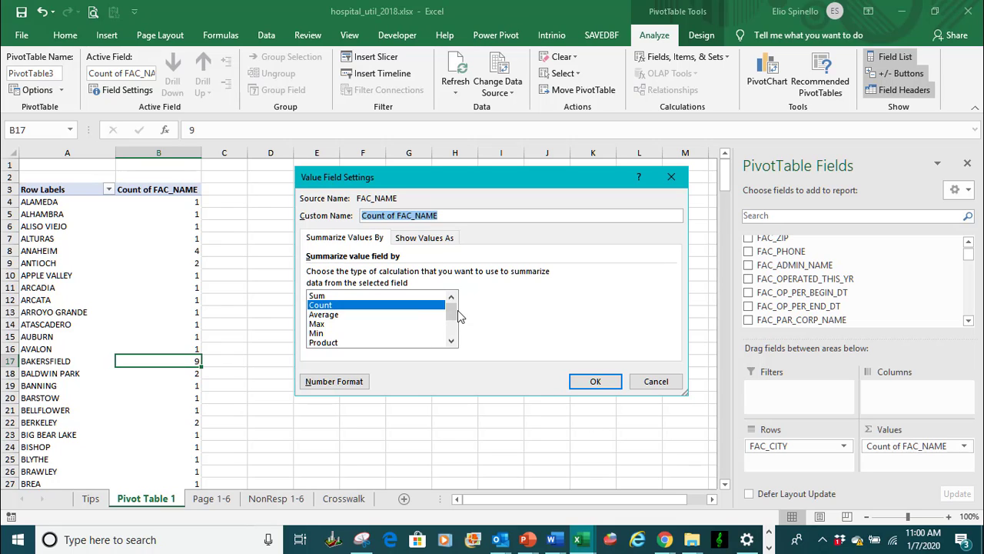
drag(455, 312, 450, 338)
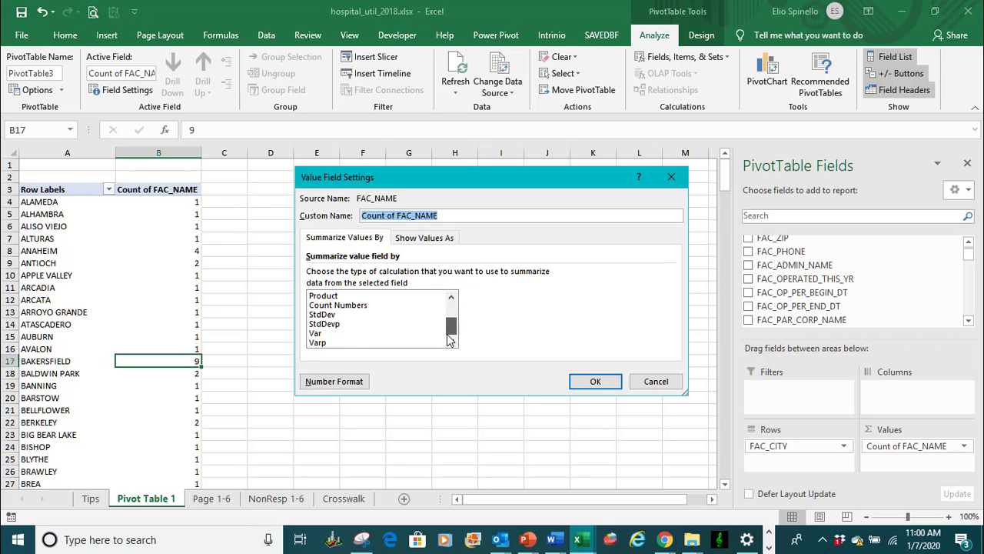
mouse_move(449, 335)
mouse_down()
mouse_move(445, 314)
mouse_move(450, 334)
mouse_up()
drag(447, 336, 449, 298)
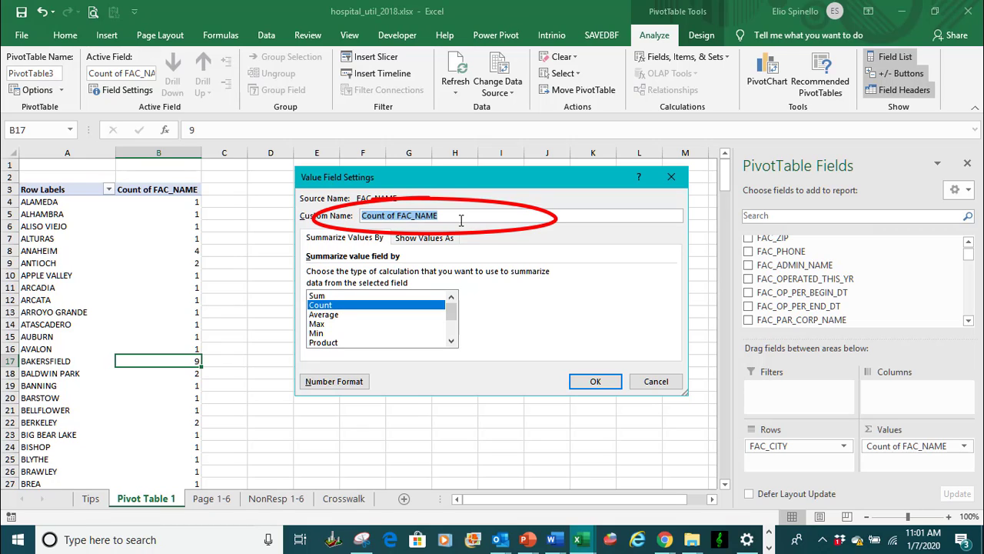
text(Nbr of H)
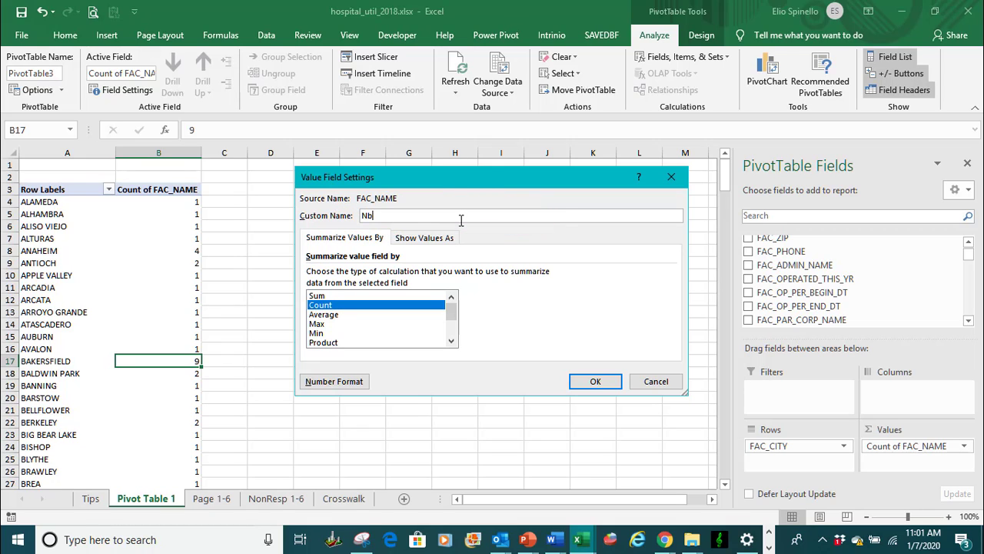
text(ospitals)
click(594, 383)
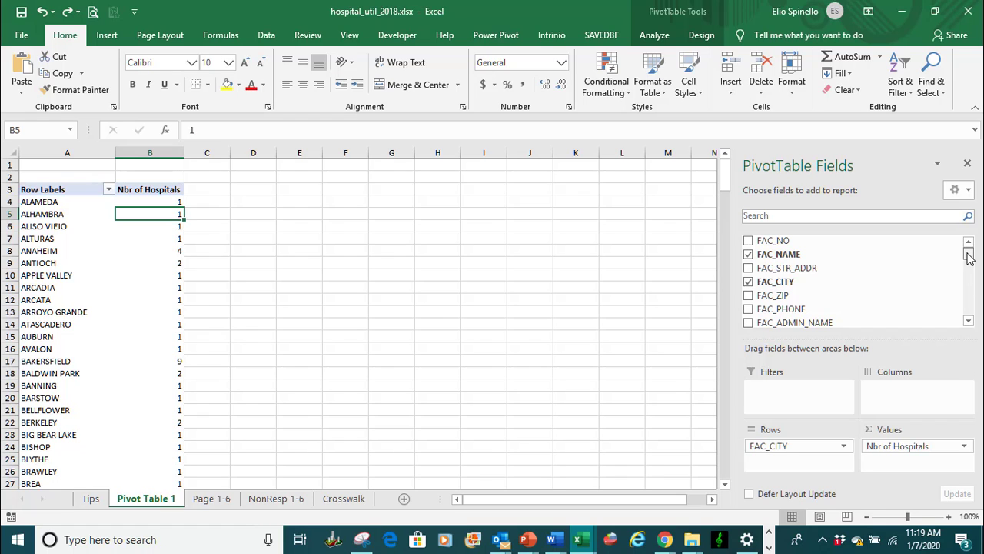
- Add TEACH_HOSP as the PivotTable's column field to split each city's hospitals by teaching status
scroll(972, 308, down, 2)
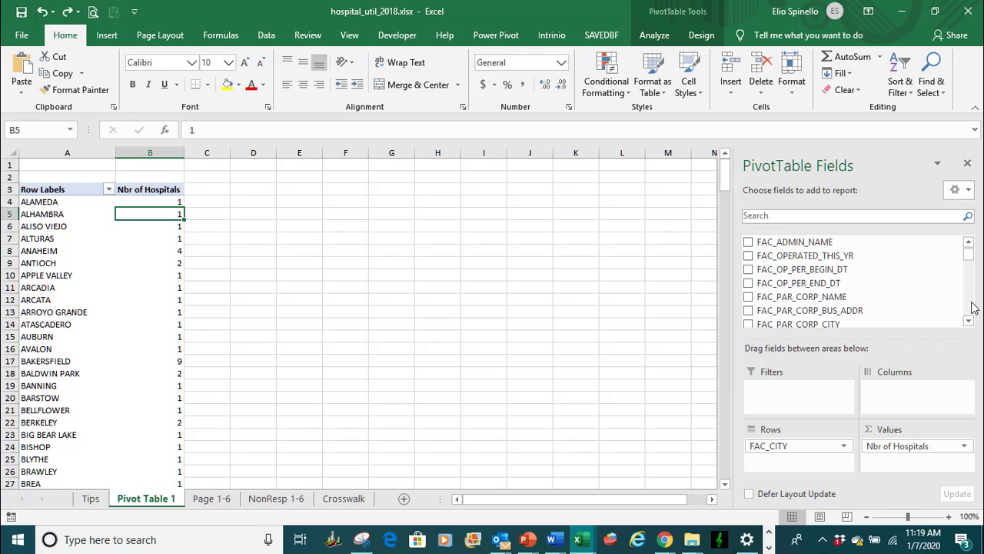
scroll(973, 307, down, 8)
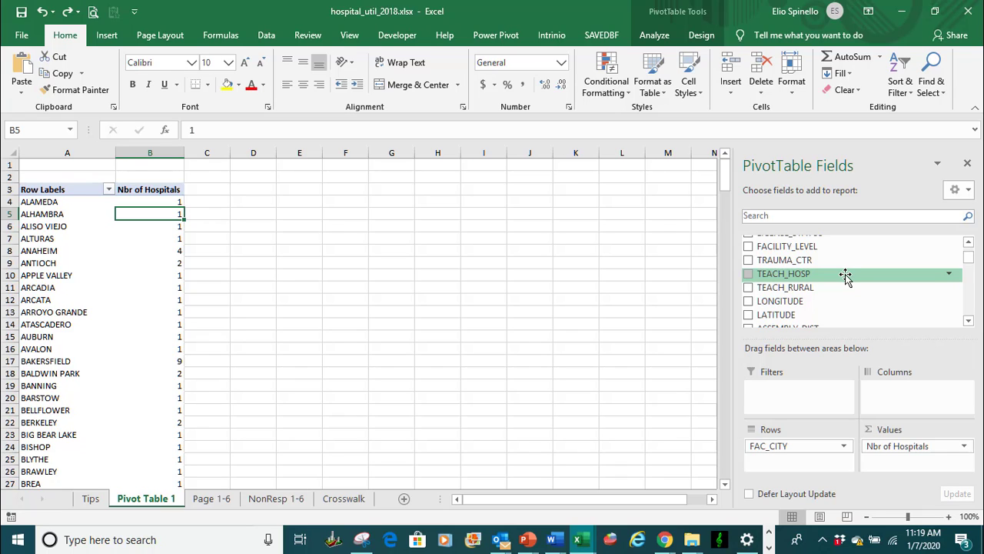
mouse_move(804, 275)
mouse_down()
mouse_move(837, 294)
mouse_move(884, 354)
mouse_move(904, 401)
mouse_up()
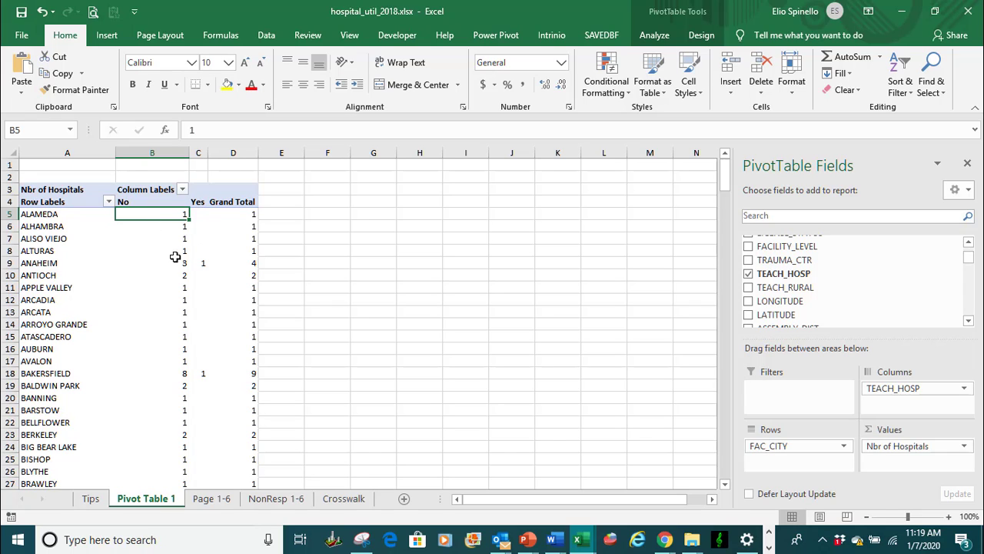
mouse_move(173, 263)
click(201, 215)
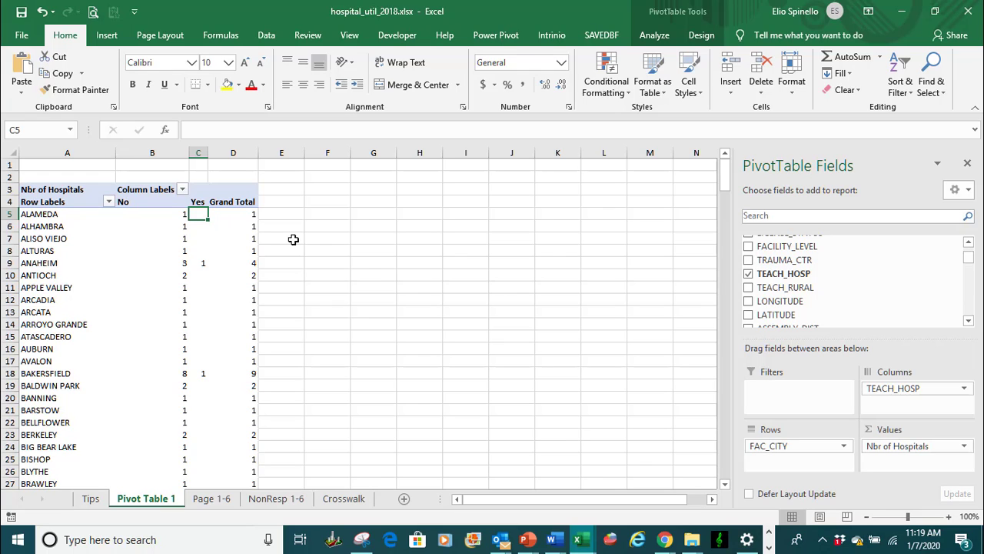
- Widen the Yes column and center the contents of columns B through D
drag(209, 153, 233, 152)
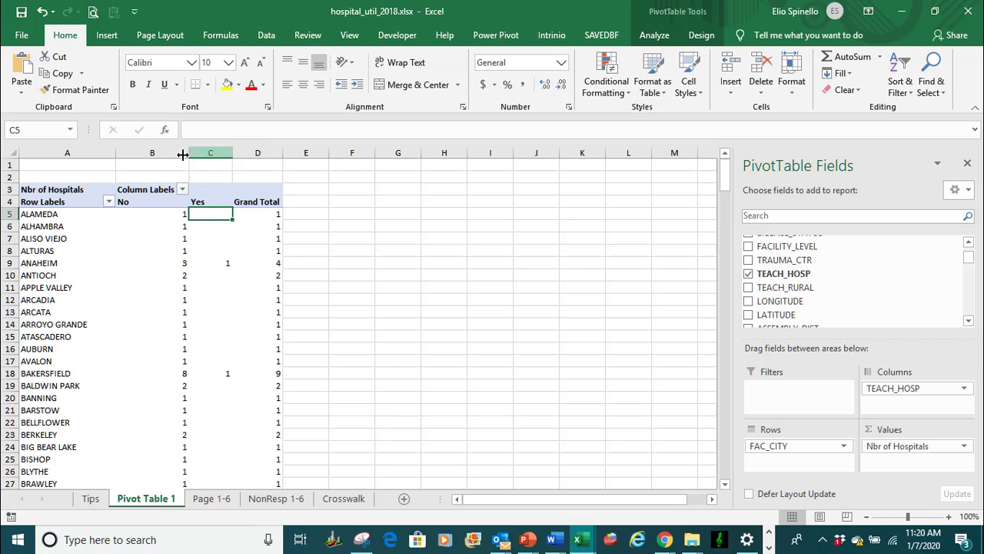
drag(166, 153, 256, 156)
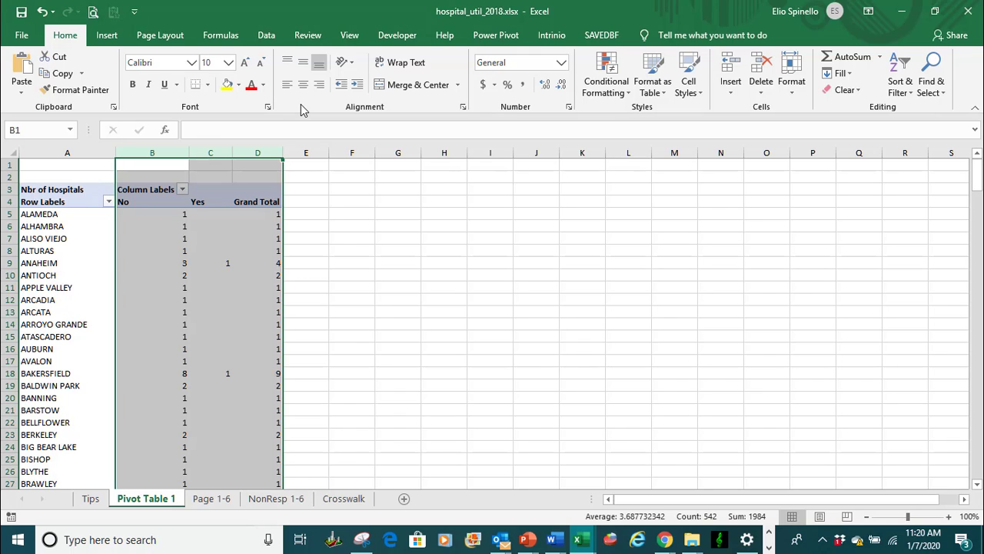
click(303, 86)
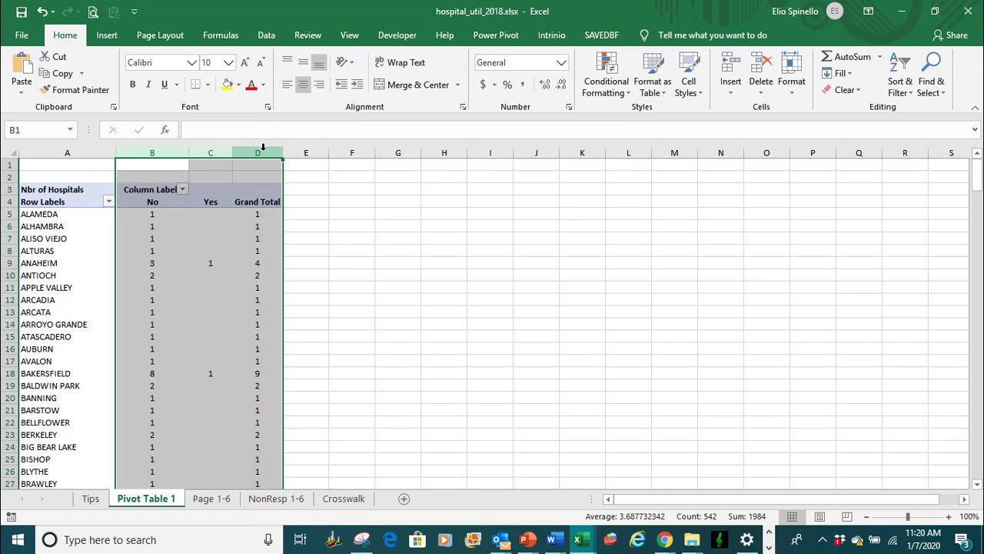
click(213, 310)
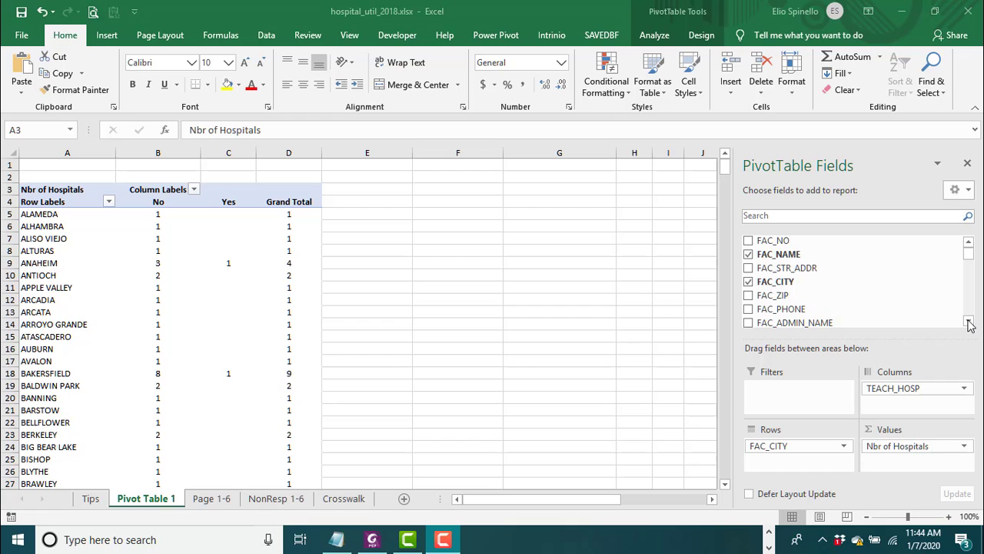
- Add TOT_LIC_BEDS to the PivotTable's values as a sum beneath Nbr of Hospitals
scroll(968, 323, down, 2)
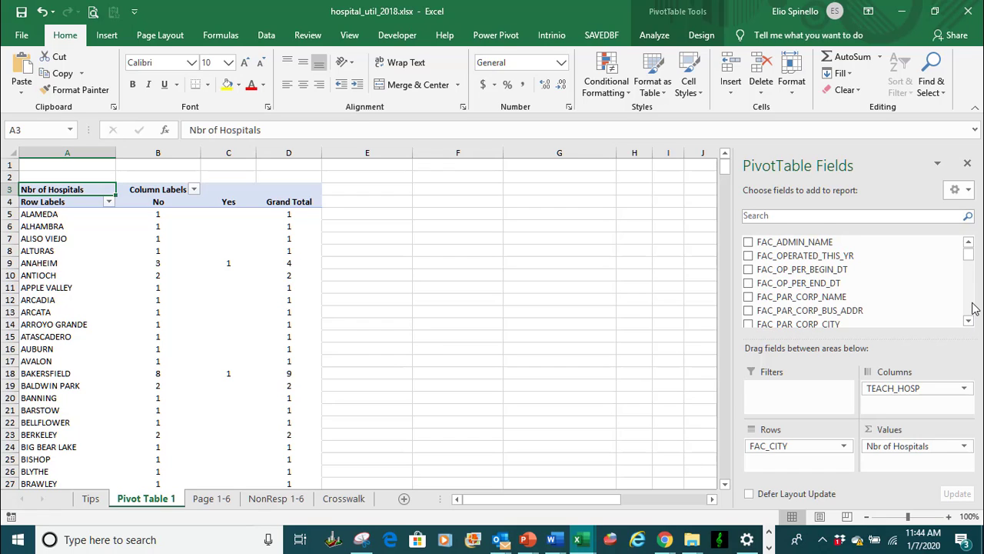
scroll(973, 307, down, 2)
scroll(973, 308, down, 2)
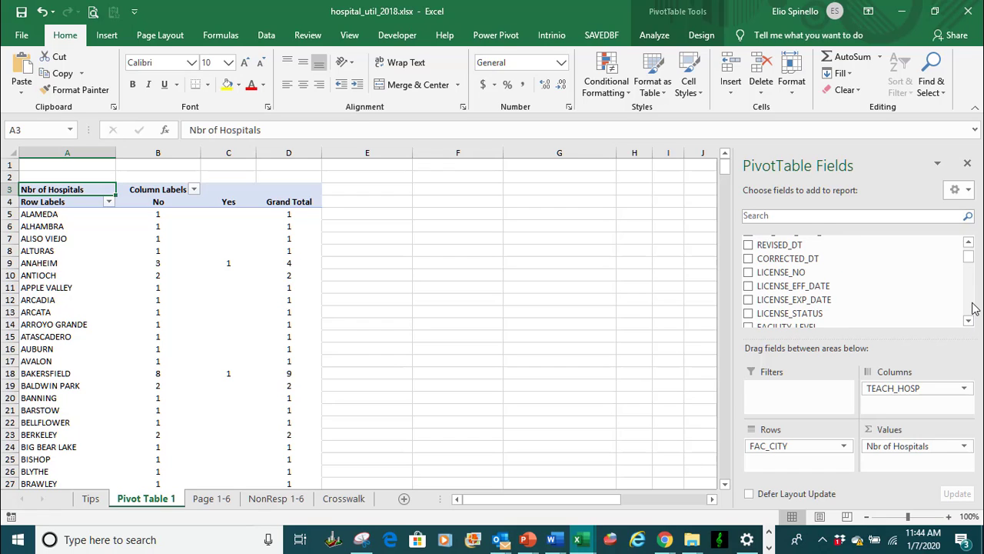
scroll(973, 308, down, 6)
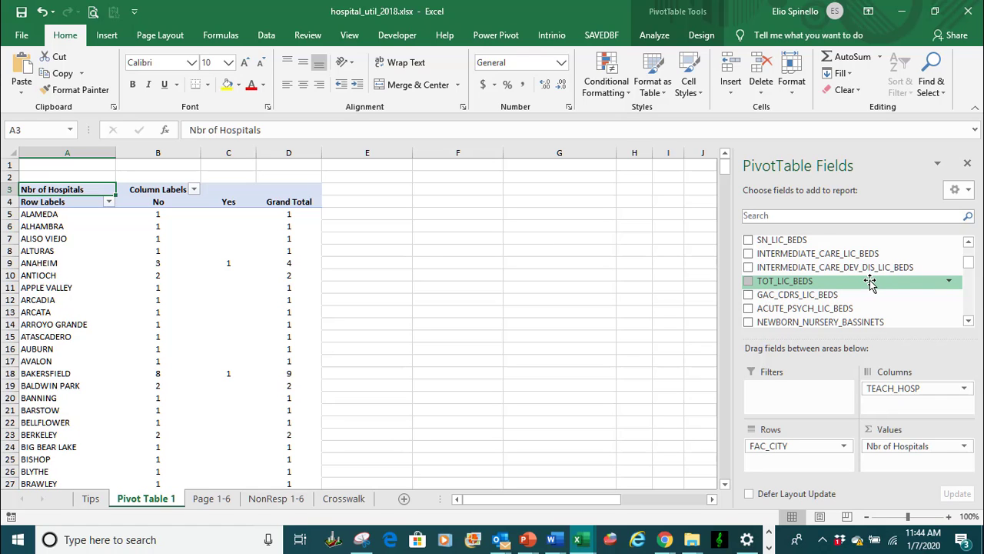
drag(872, 279, 917, 459)
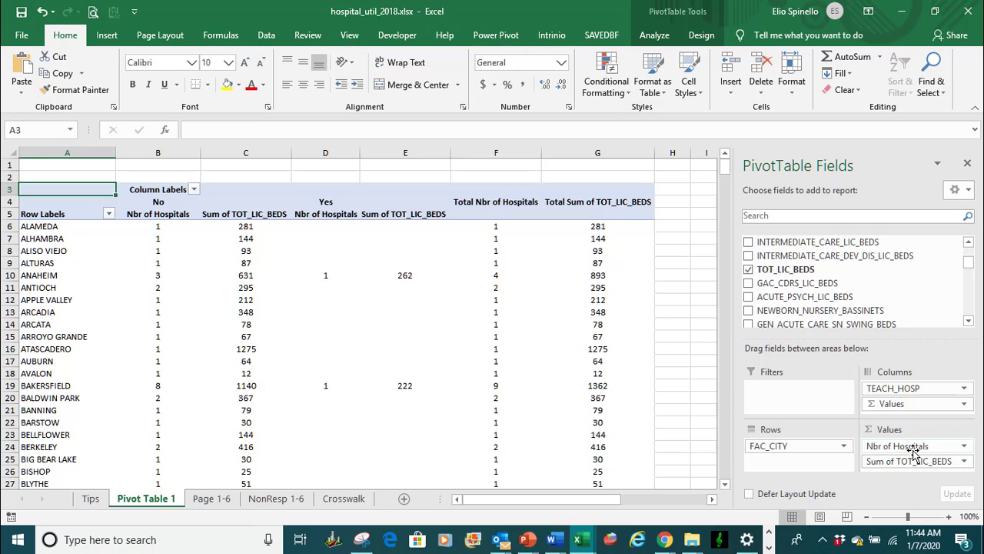
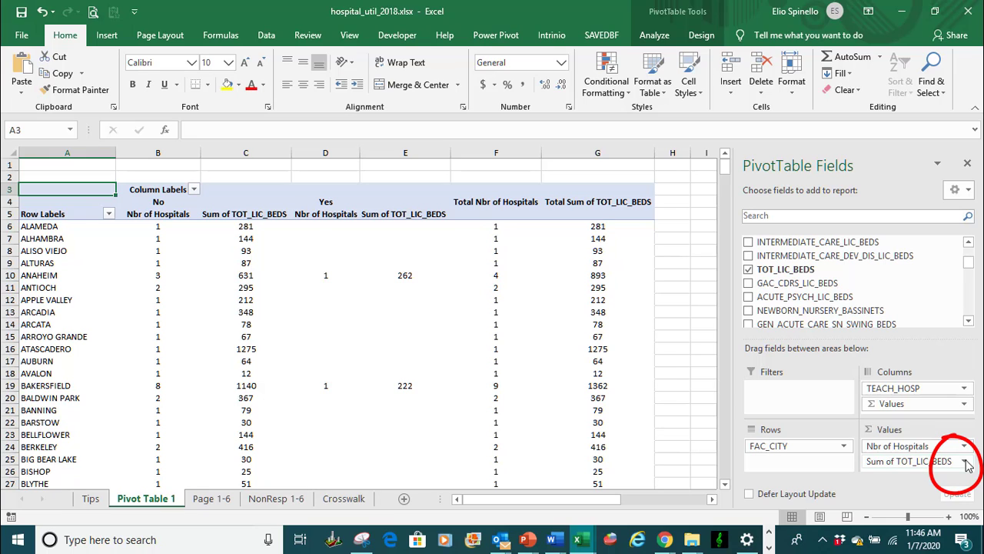
- Summarize the TOT_LIC_BEDS value field by Average and set its custom name to Average Beds
click(965, 461)
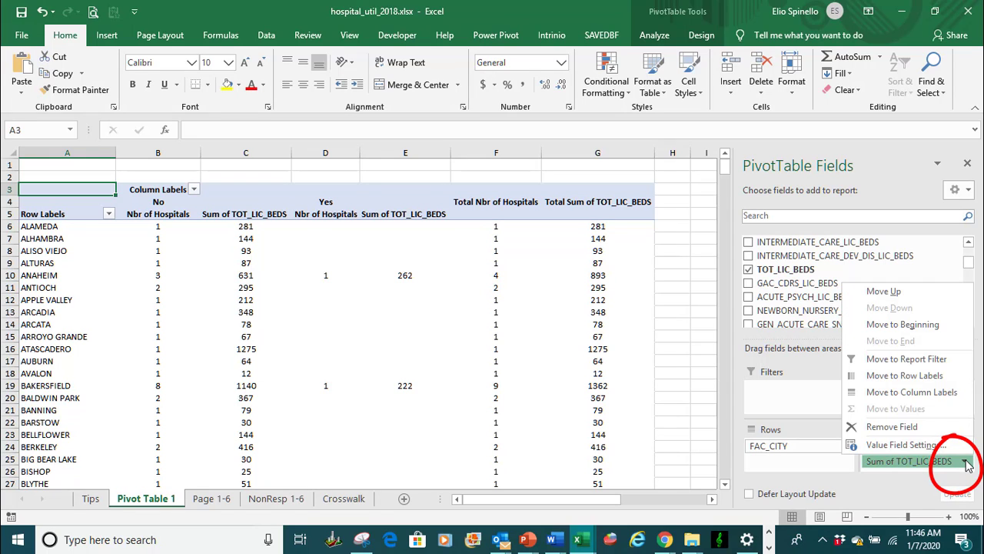
click(914, 446)
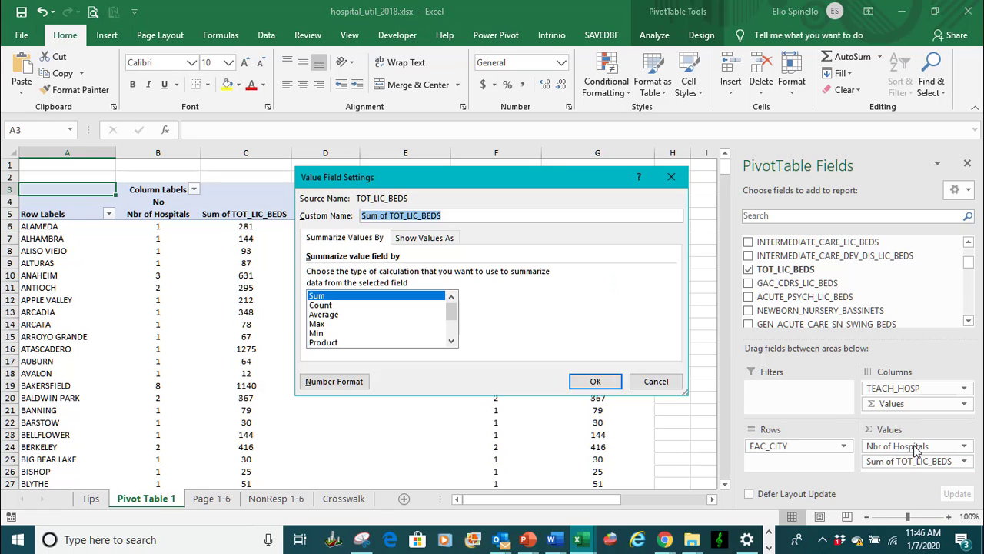
click(336, 317)
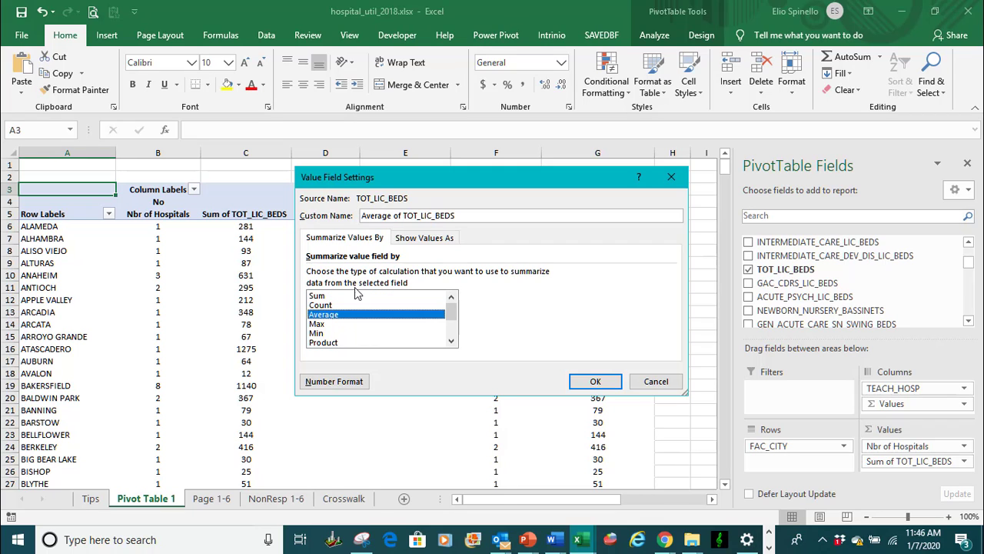
click(454, 217)
drag(454, 217, 392, 217)
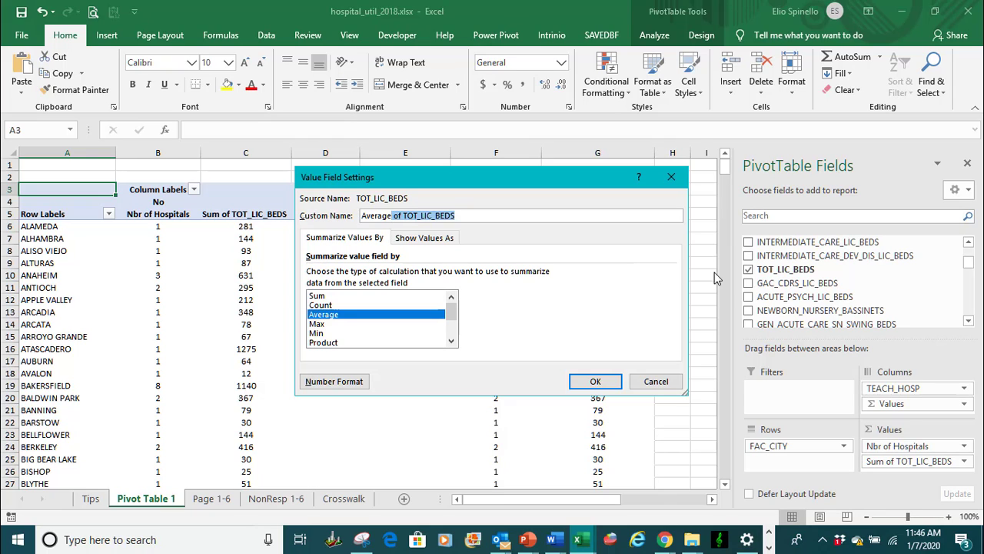
key(BackSpace)
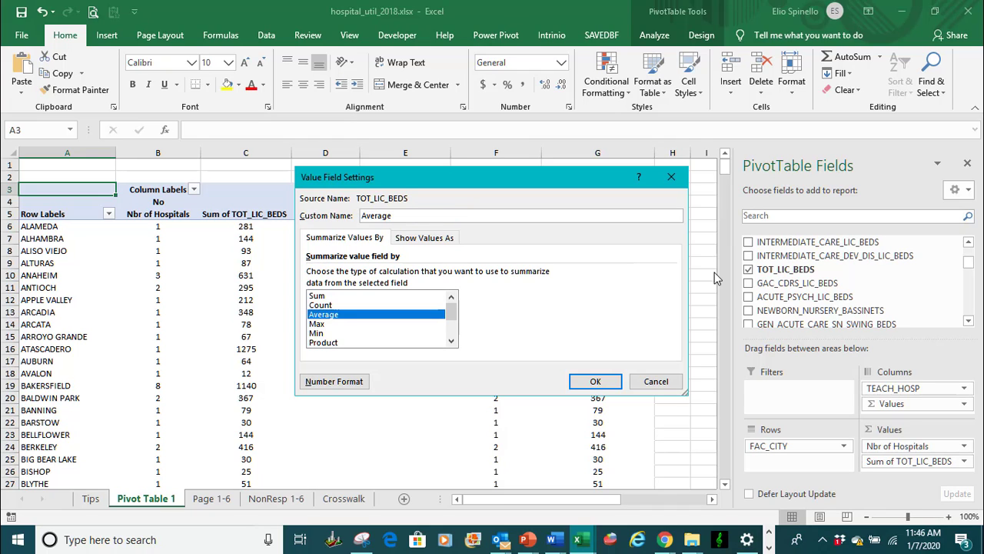
text(Beds)
click(593, 382)
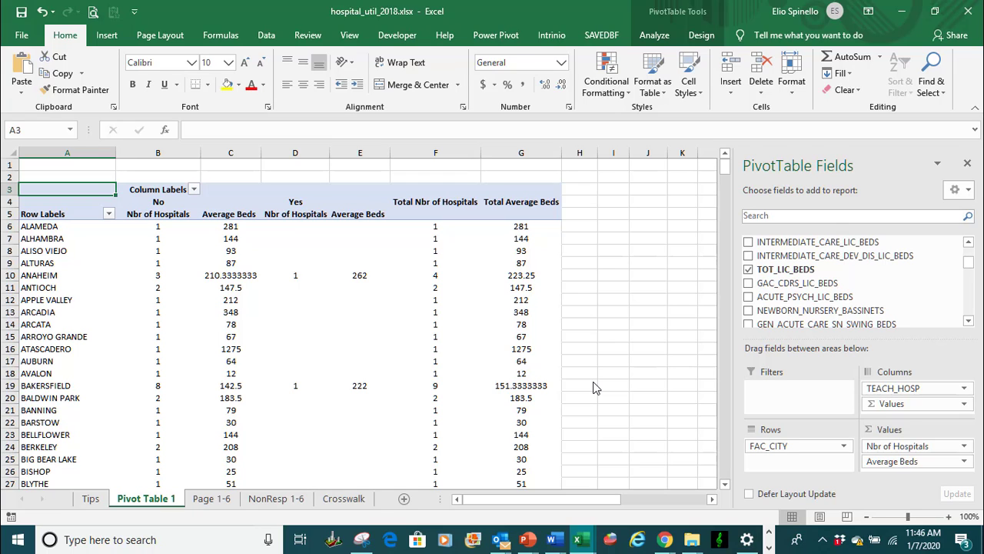
- Move TEACH_HOSP from the PivotTable's columns to its rows, beneath FAC_CITY
mouse_move(352, 431)
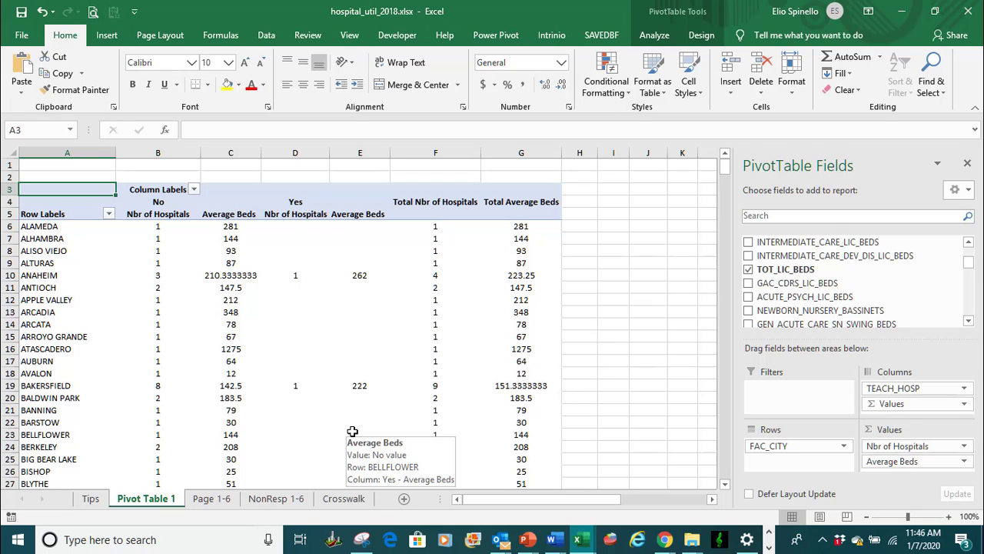
mouse_move(228, 286)
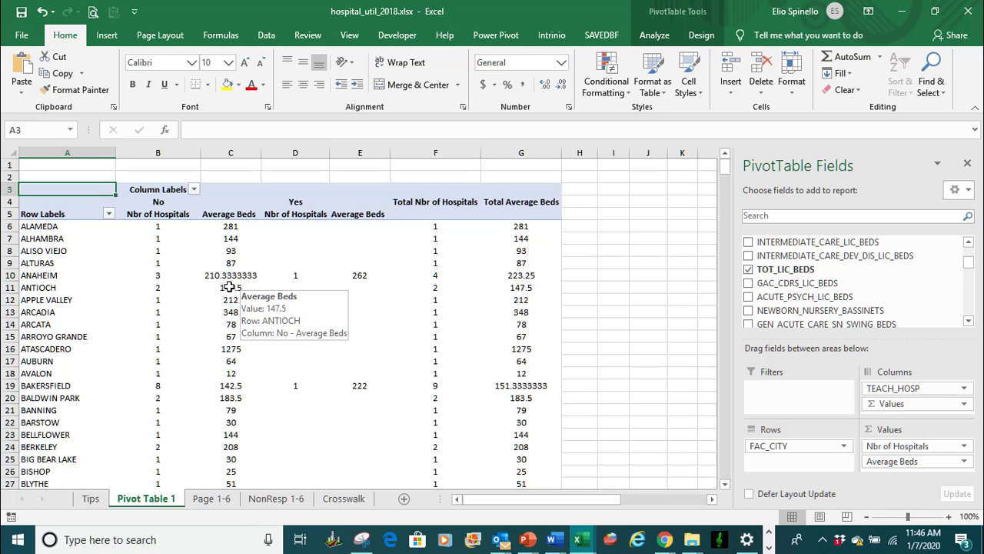
mouse_move(251, 276)
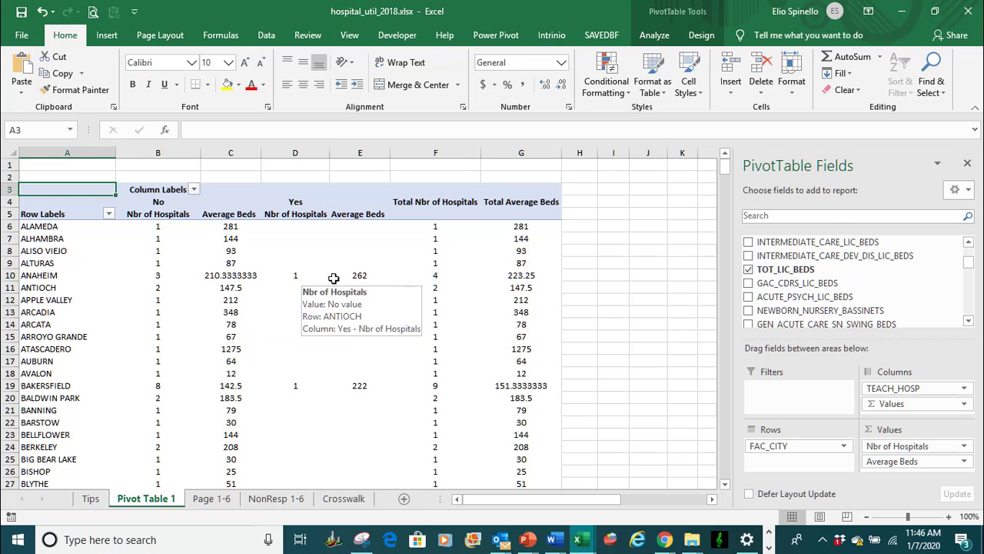
mouse_move(372, 277)
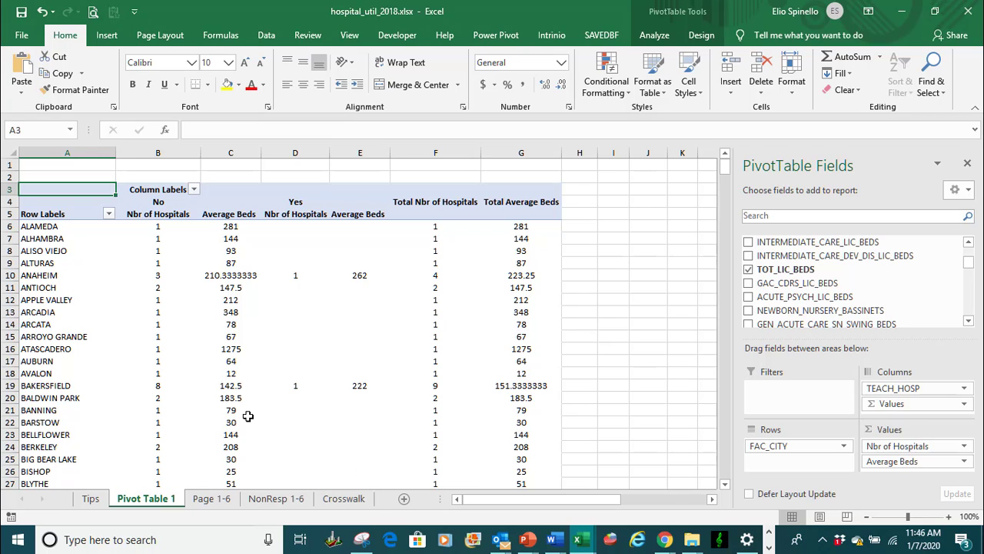
mouse_move(246, 388)
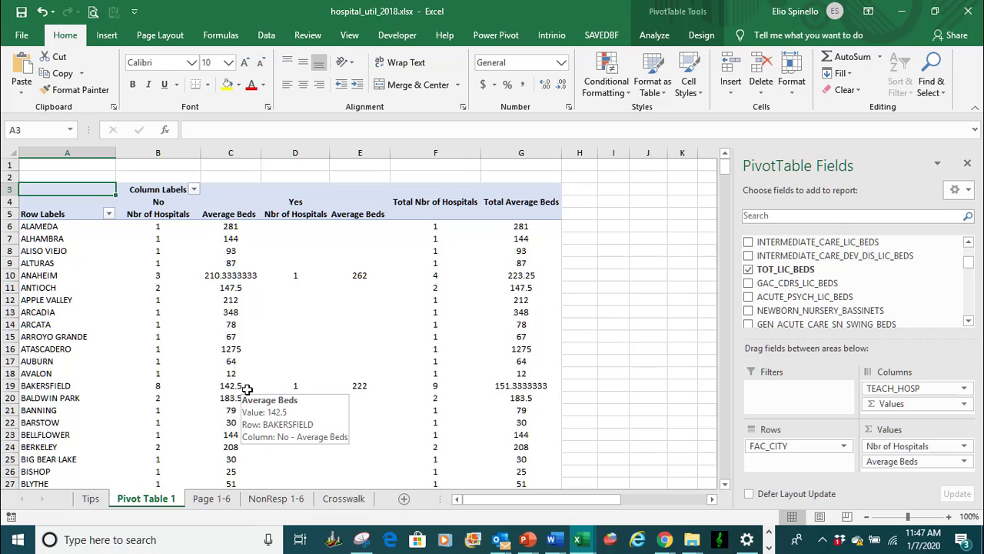
mouse_move(366, 391)
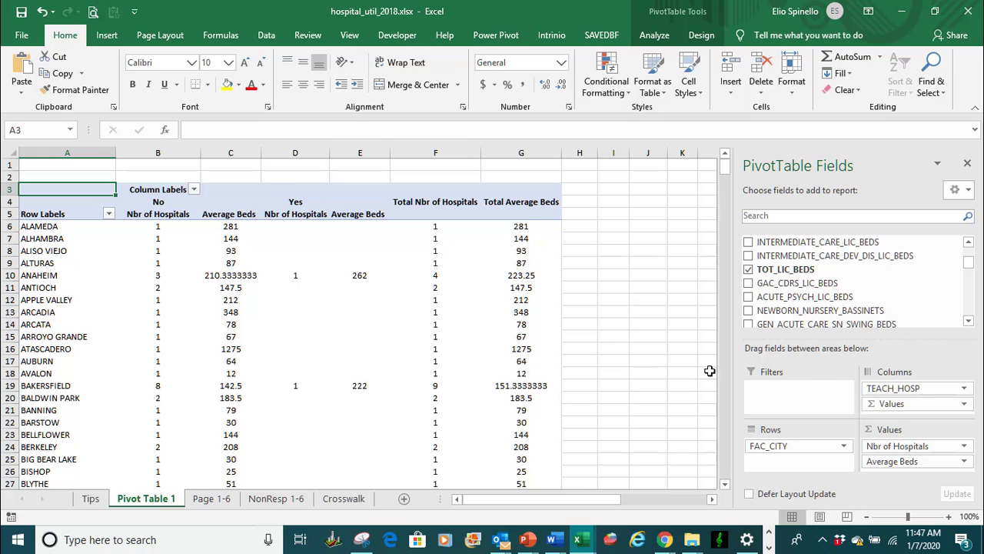
click(917, 389)
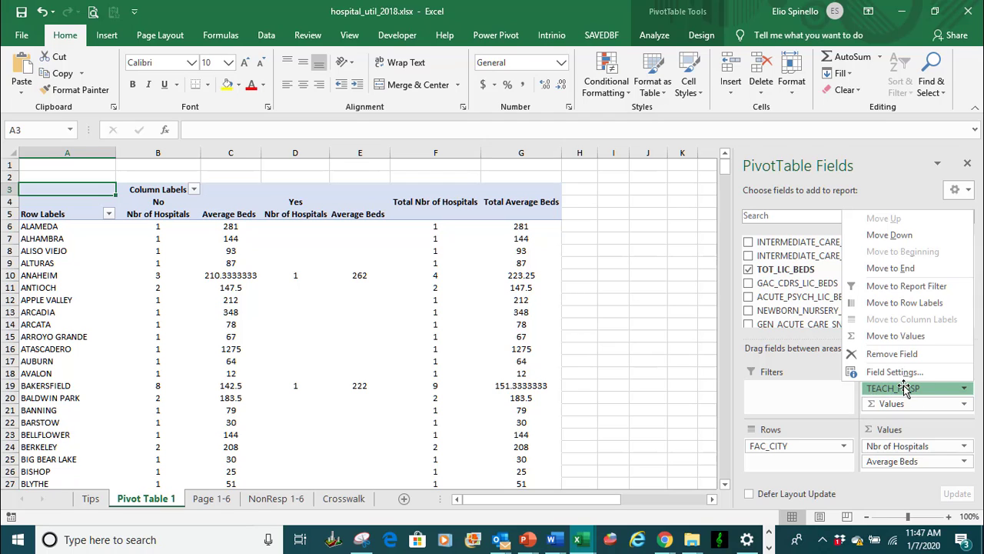
click(904, 387)
drag(904, 387, 800, 466)
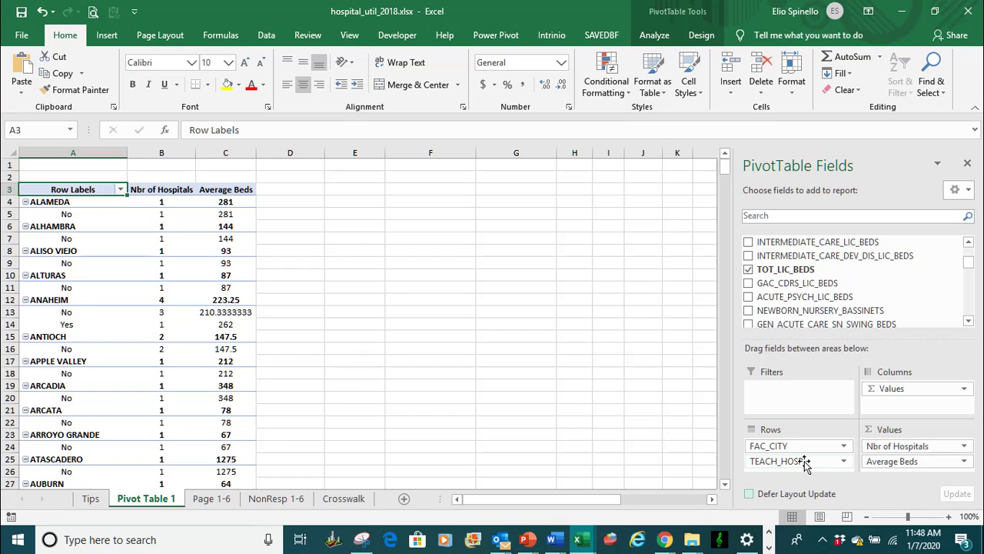
- Filter the PivotTable's FAC_CITY row labels to show only ANAHEIM and LOS ANGELES
scroll(103, 392, down, 1)
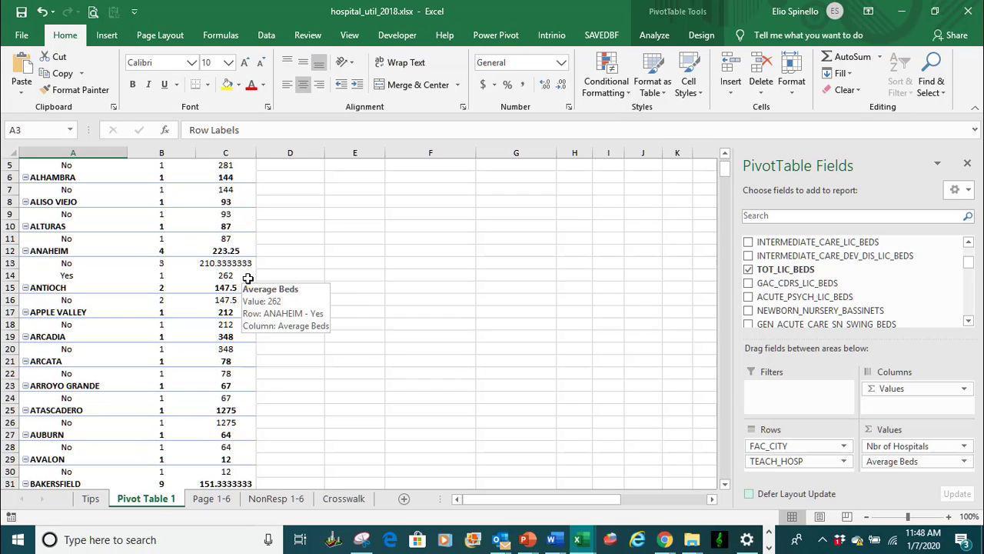
scroll(411, 350, up, 2)
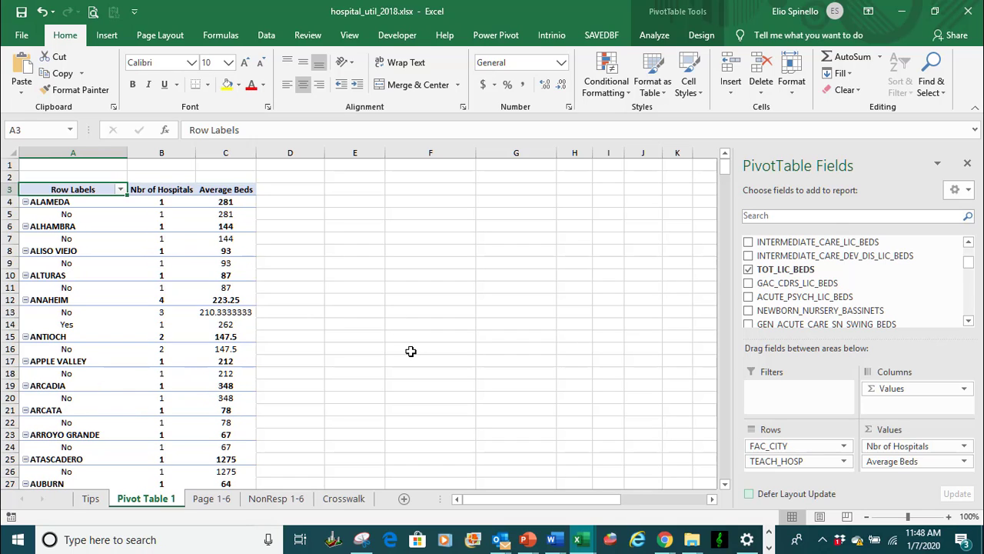
drag(725, 171, 709, 123)
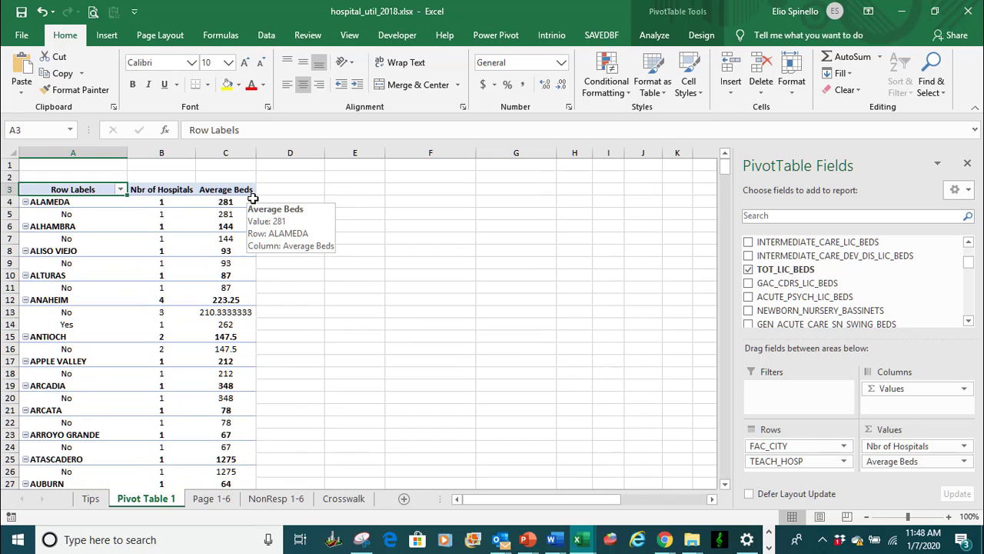
click(121, 190)
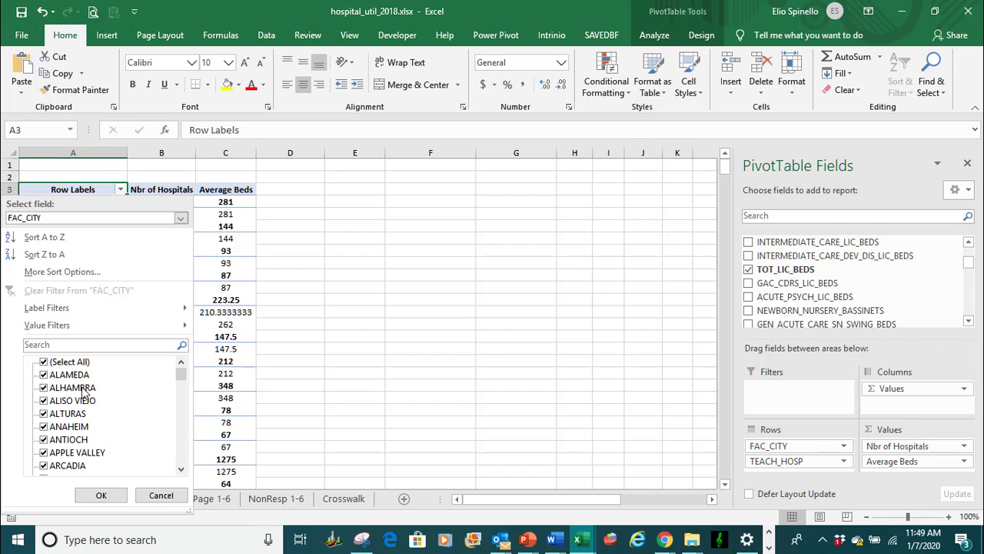
click(44, 362)
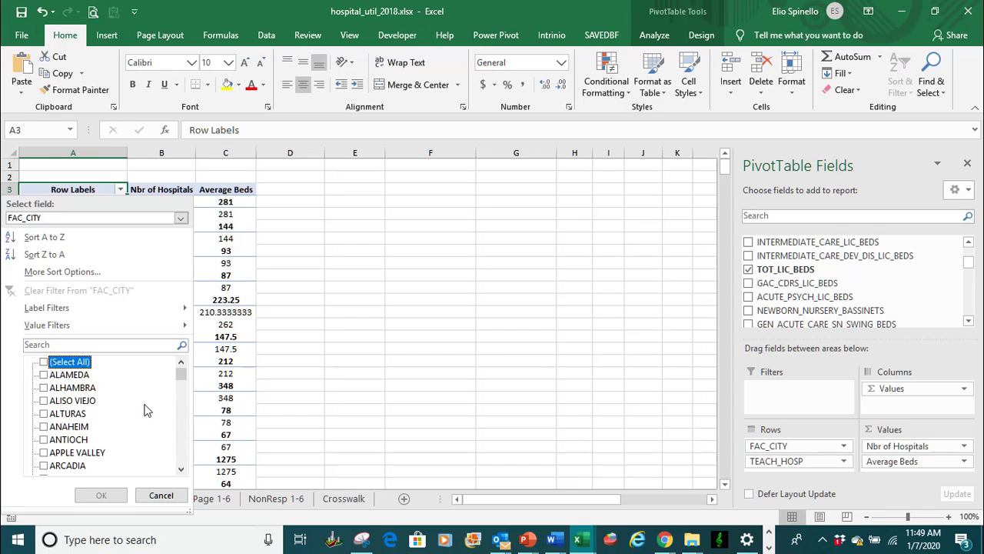
click(44, 427)
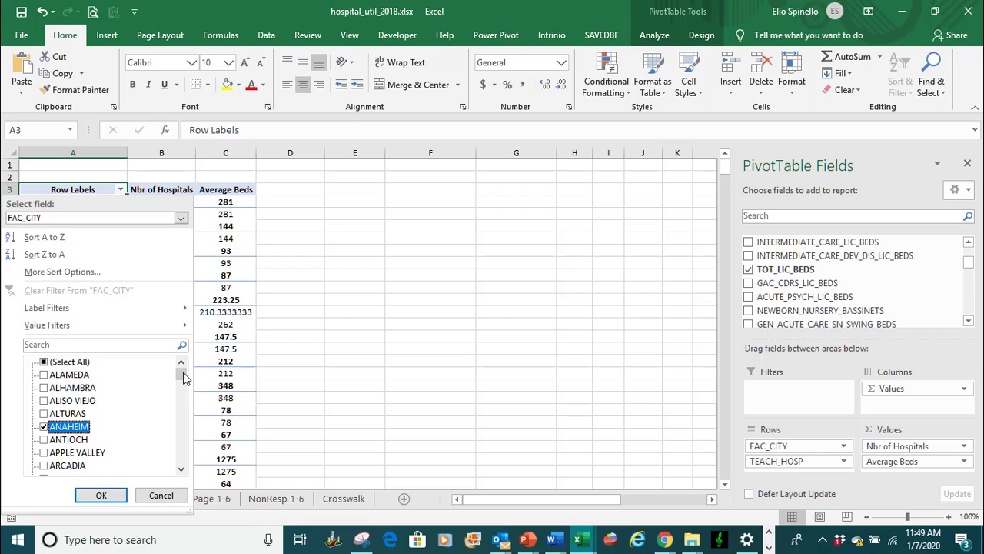
drag(181, 376, 178, 413)
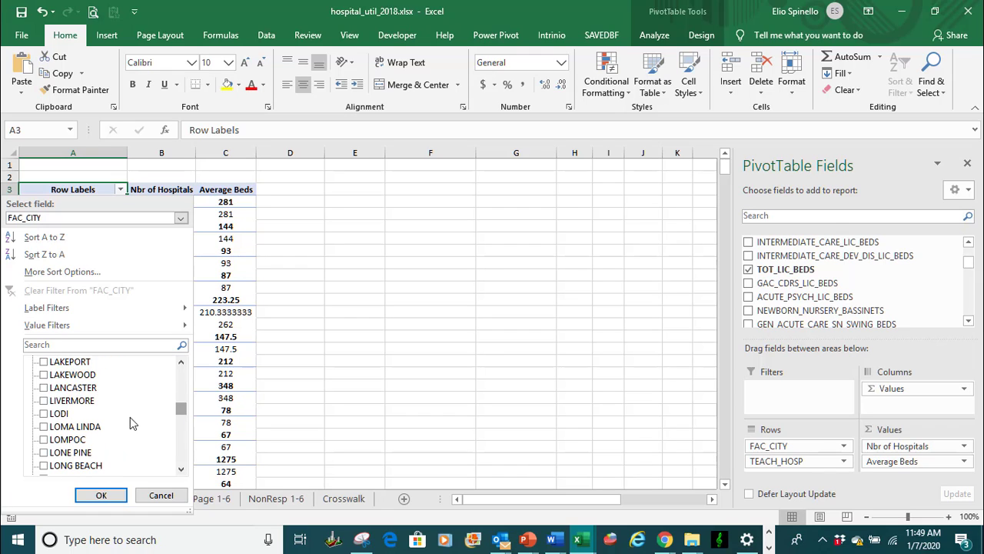
scroll(130, 416, down, 3)
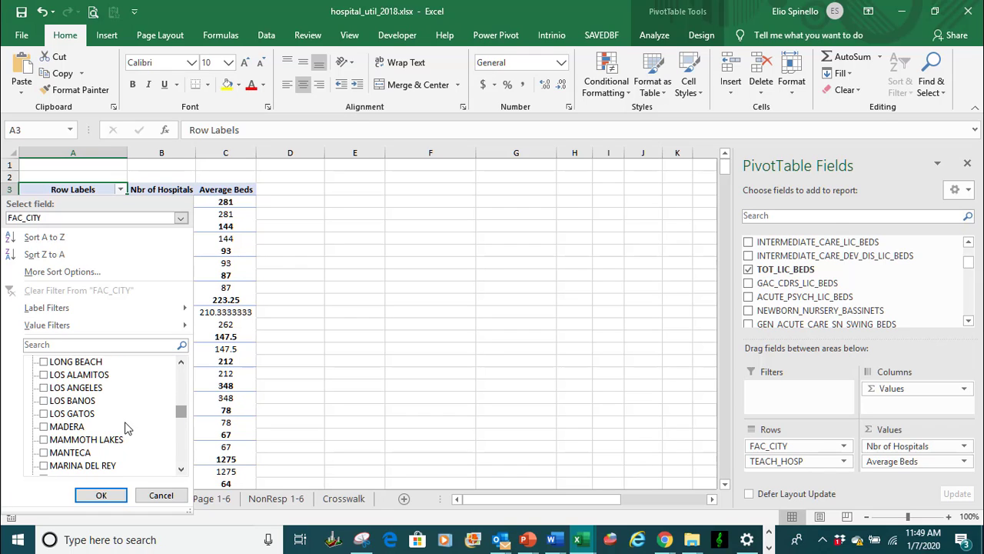
click(44, 389)
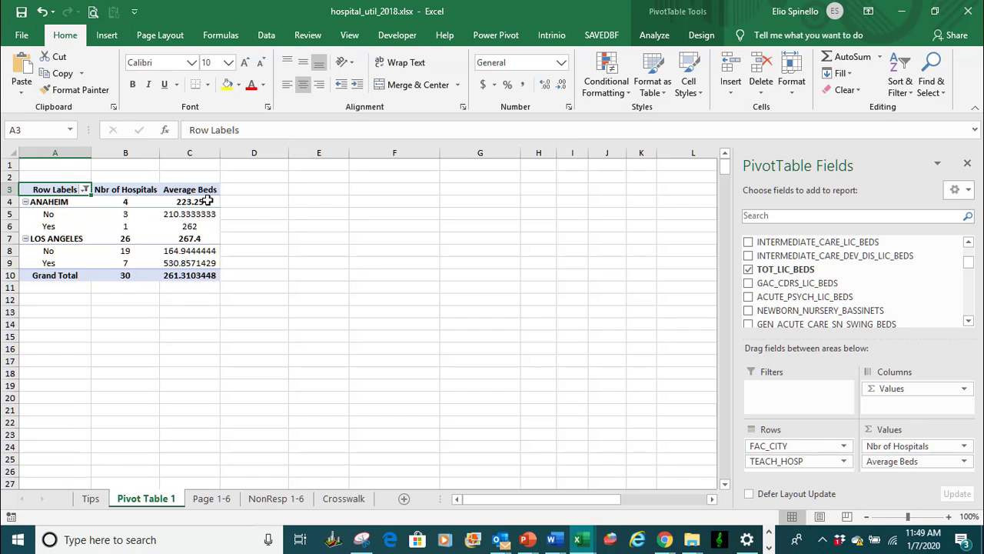
- Format the Average Beds value field as Number with 0 decimal places
mouse_move(207, 203)
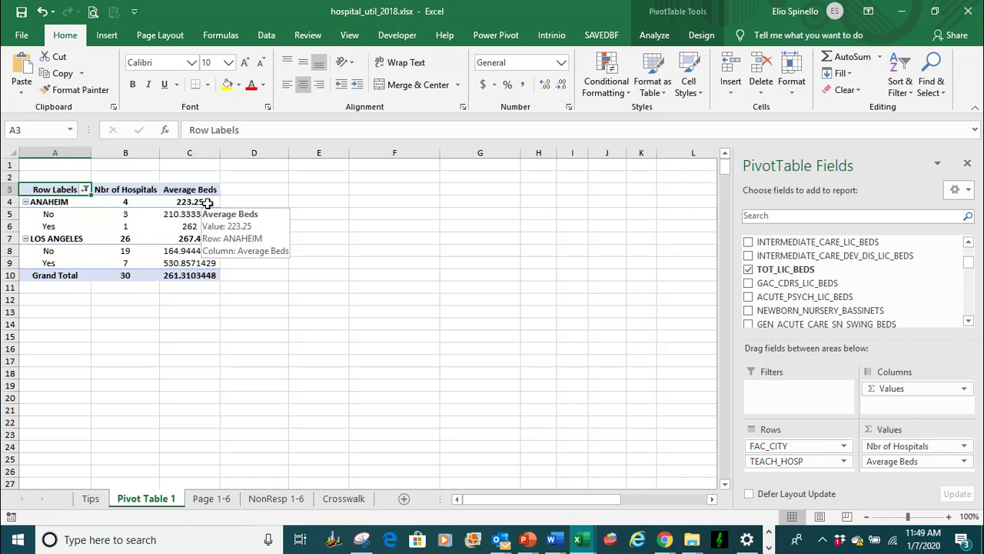
click(965, 462)
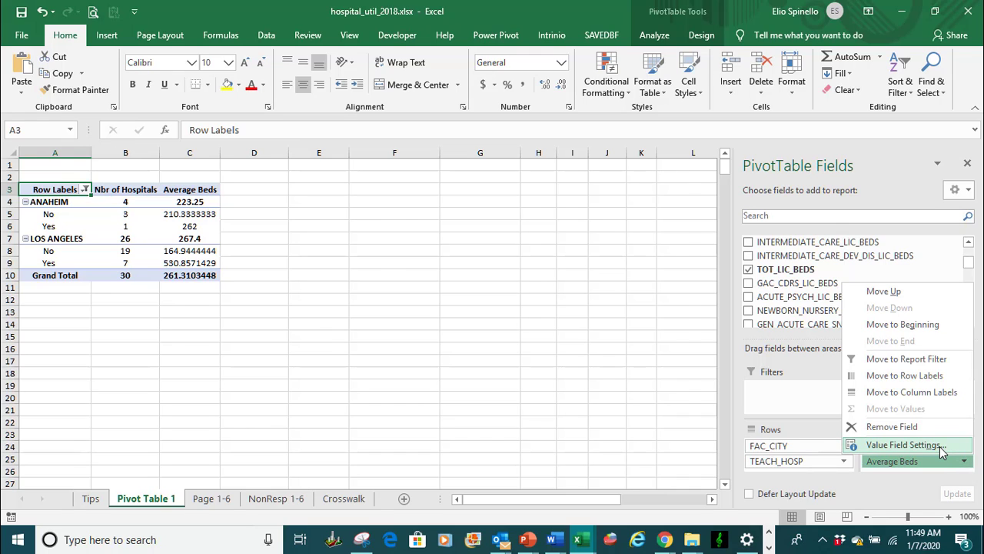
click(939, 446)
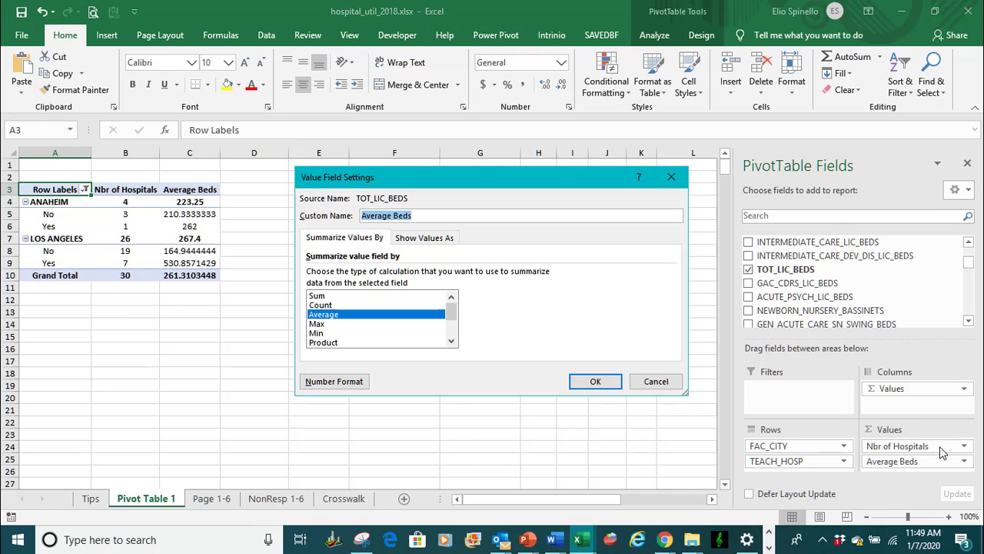
click(348, 389)
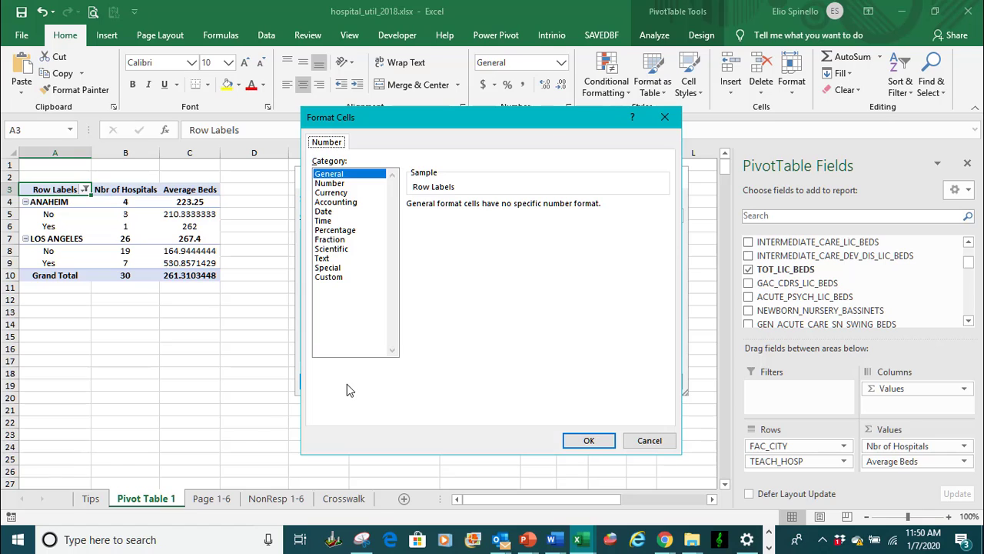
click(337, 184)
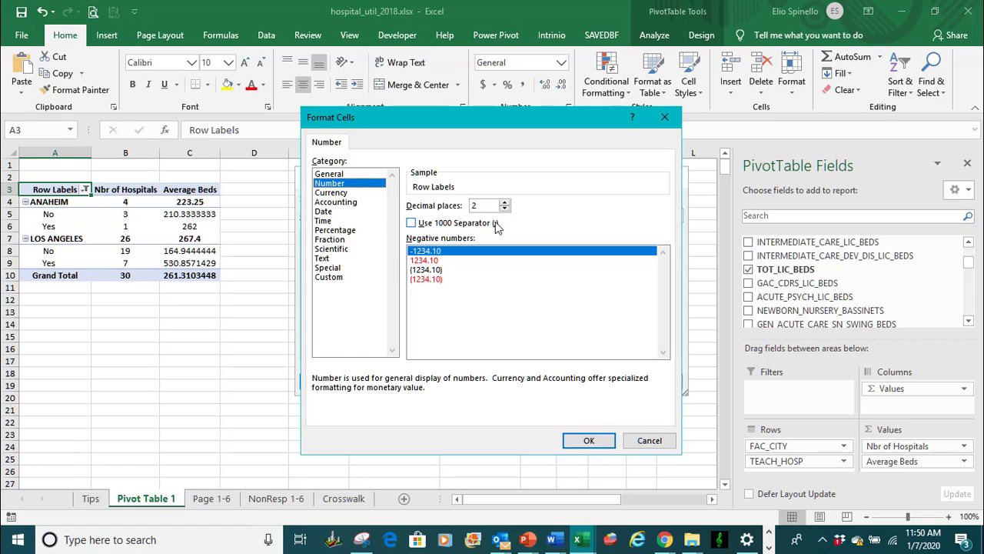
click(506, 210)
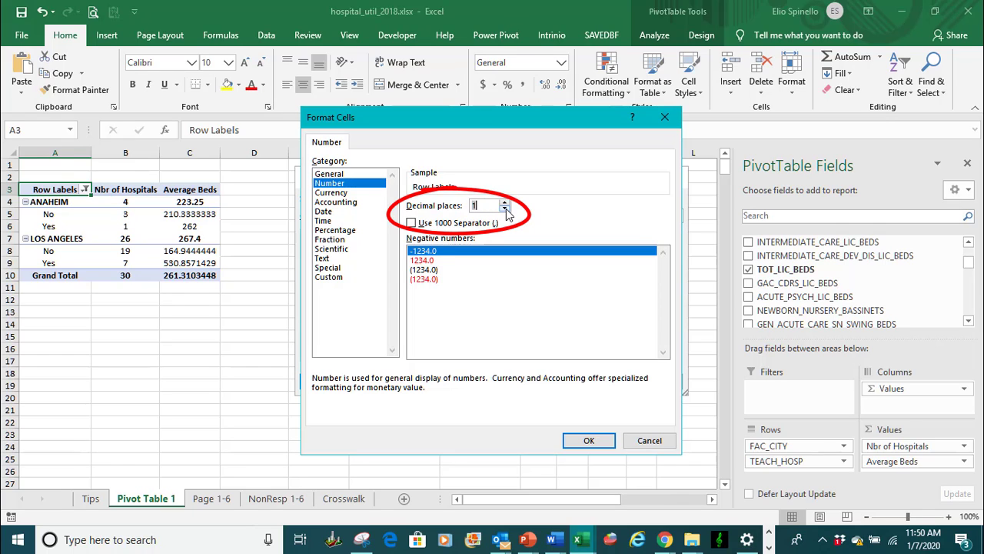
click(505, 210)
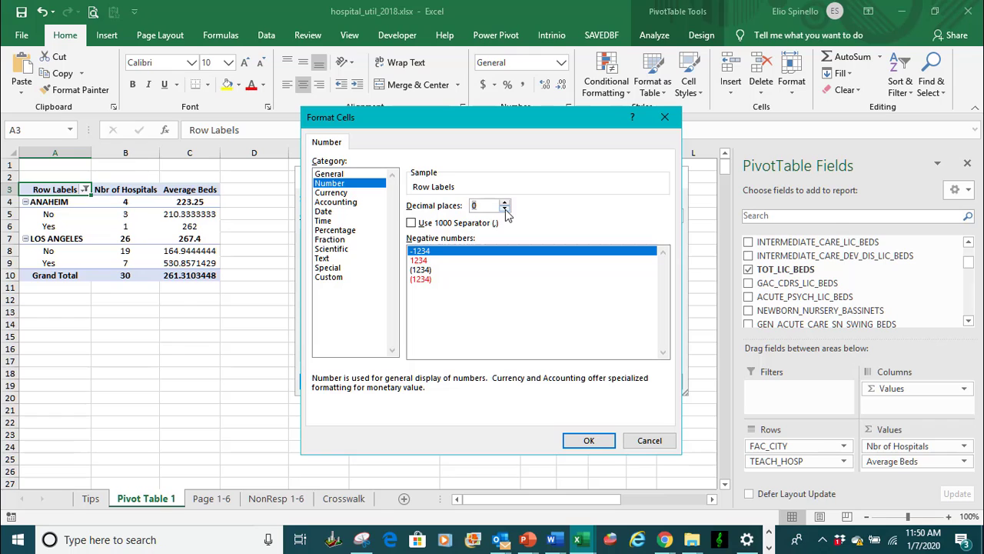
click(590, 442)
click(598, 382)
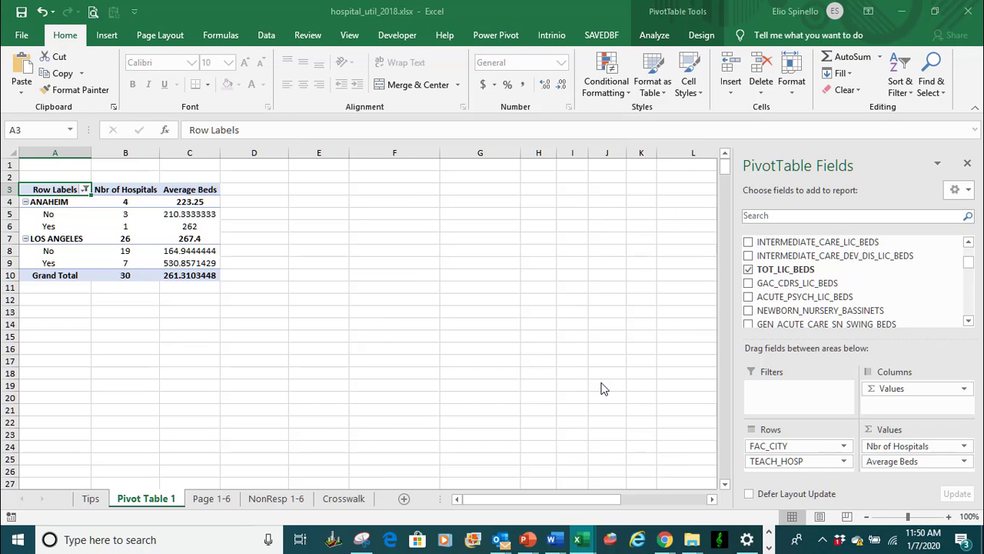
- Alternate the selection between empty cells below the PivotTable and cells inside it to hide and show the field list
click(206, 324)
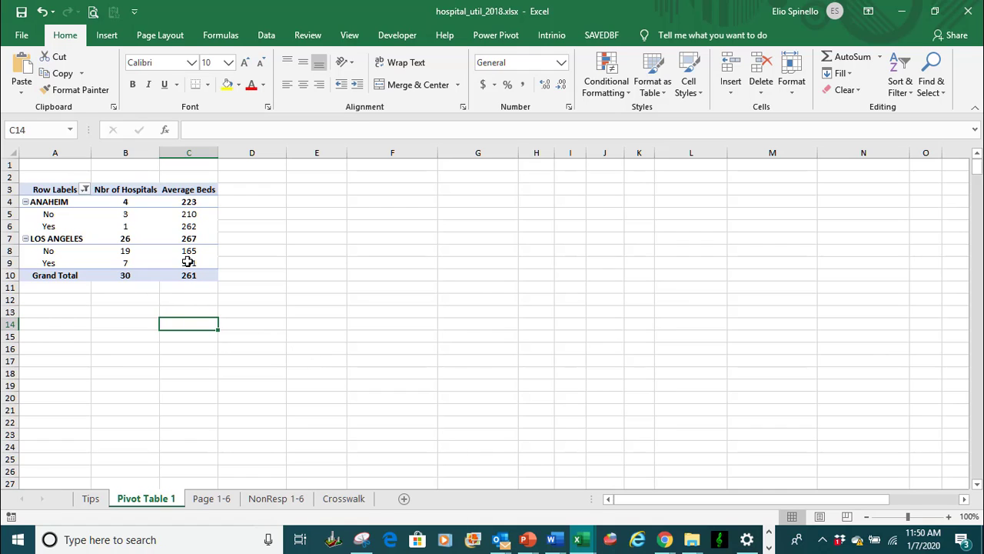
click(159, 226)
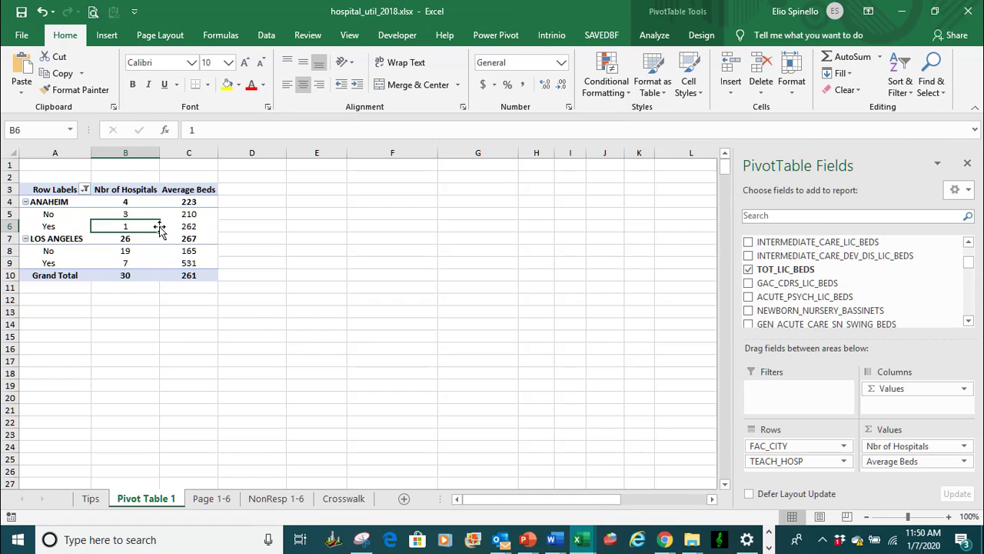
click(161, 302)
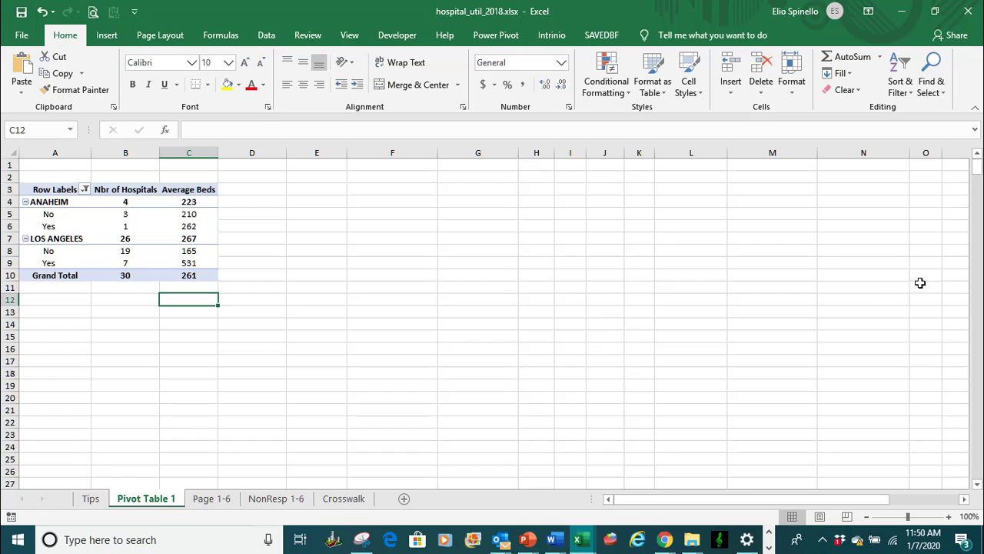
click(132, 235)
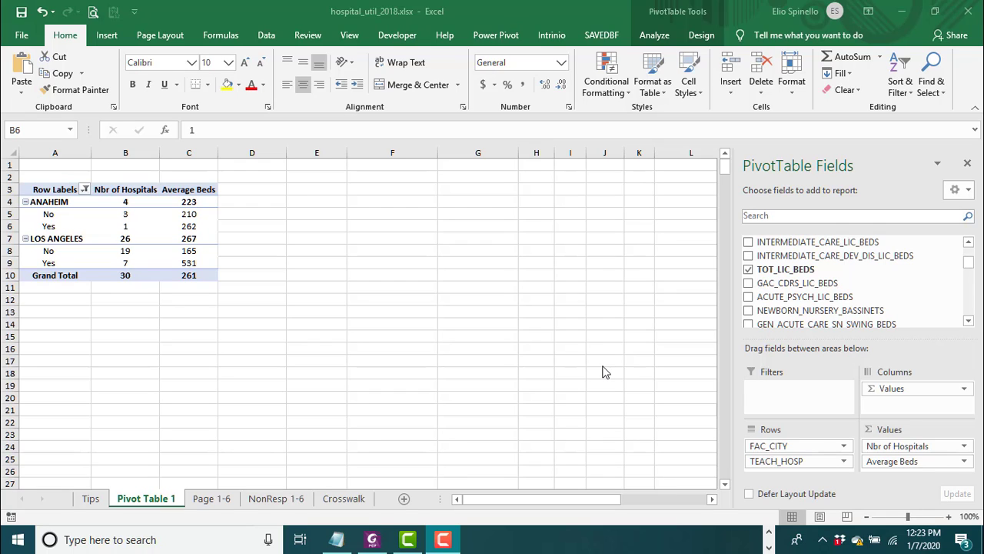
- Insert a FAC_CITY slicer for the PivotTable and place it just beside the table, over columns D to F
click(646, 39)
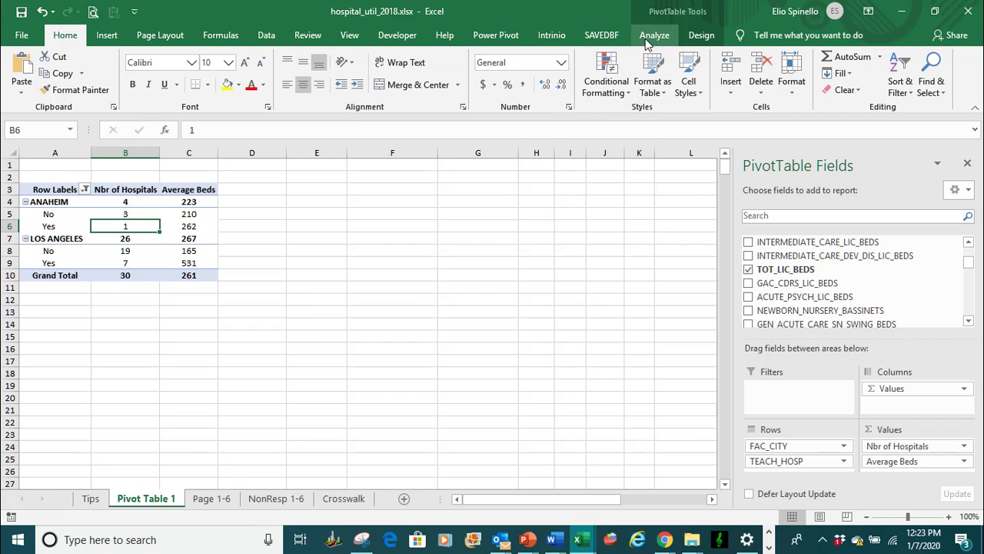
click(652, 36)
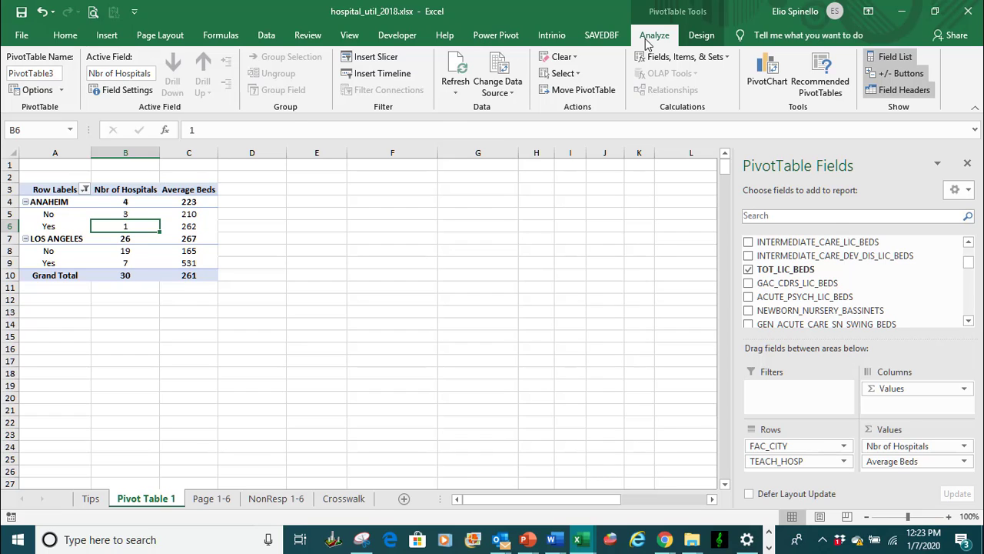
click(371, 61)
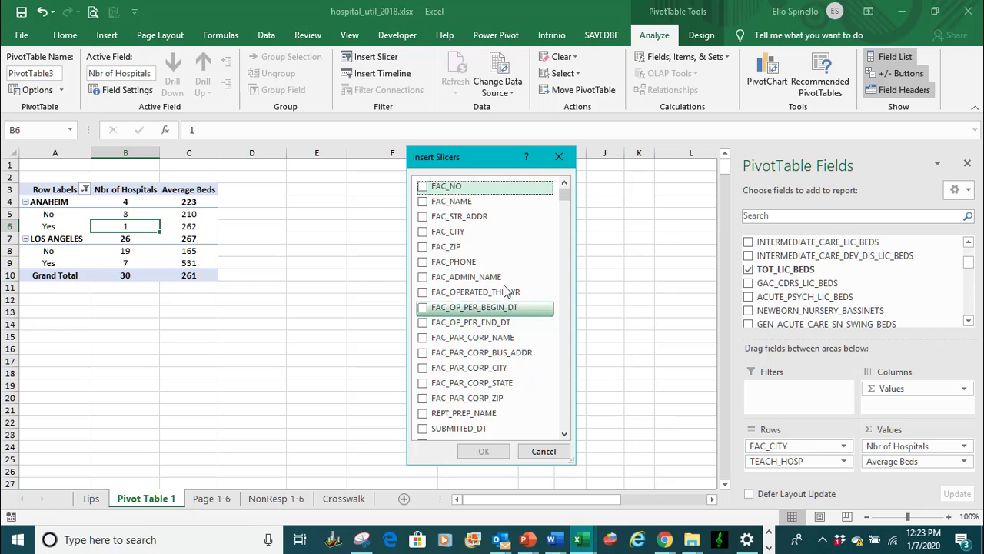
click(422, 232)
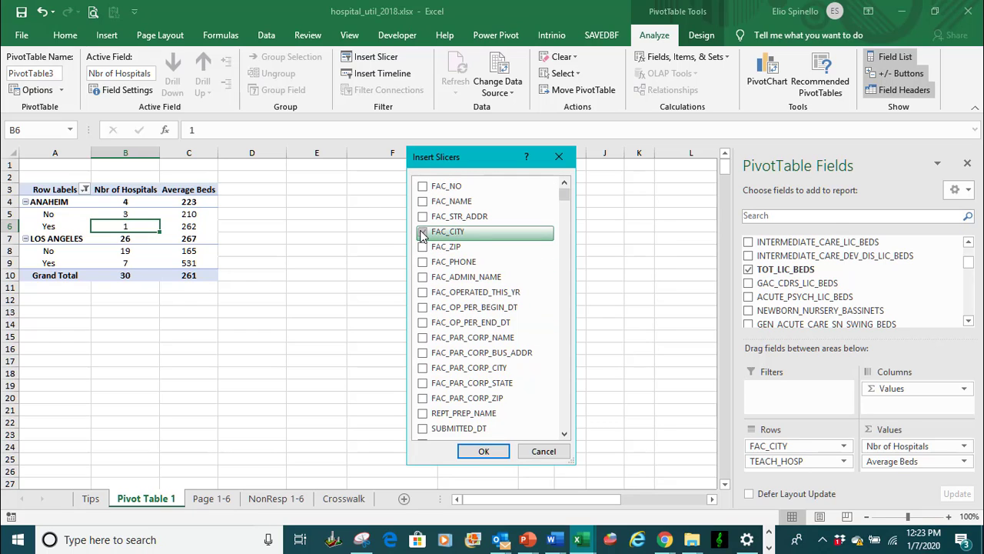
click(484, 452)
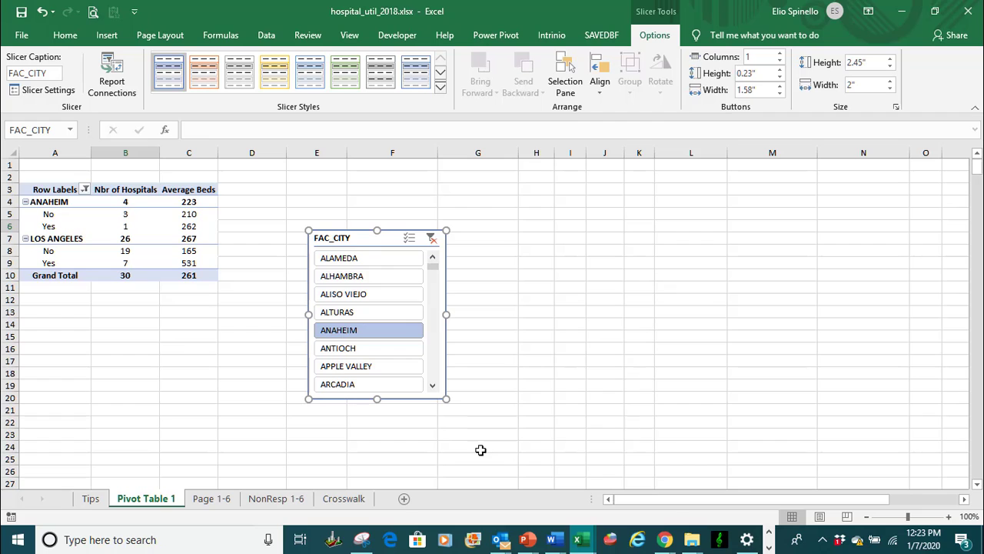
drag(342, 229, 292, 168)
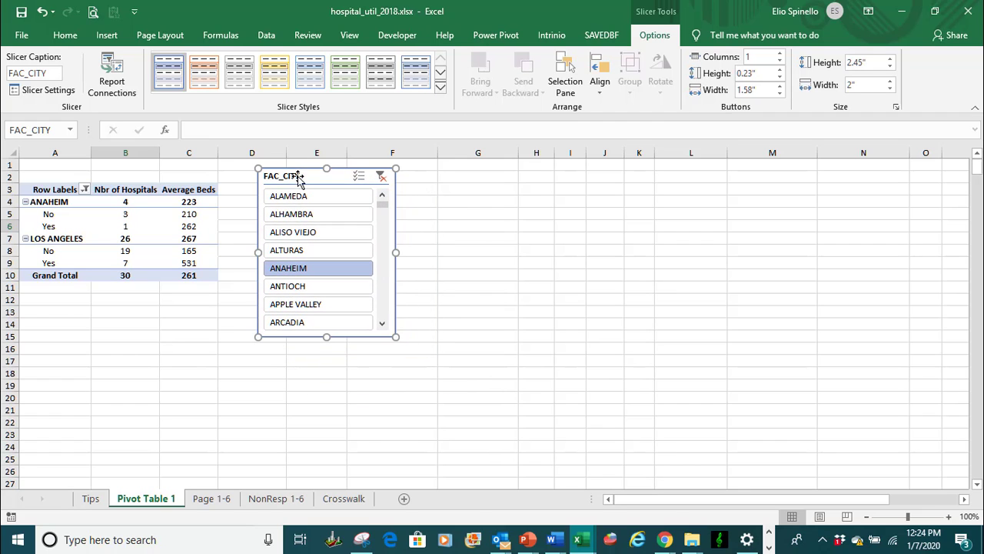
click(417, 325)
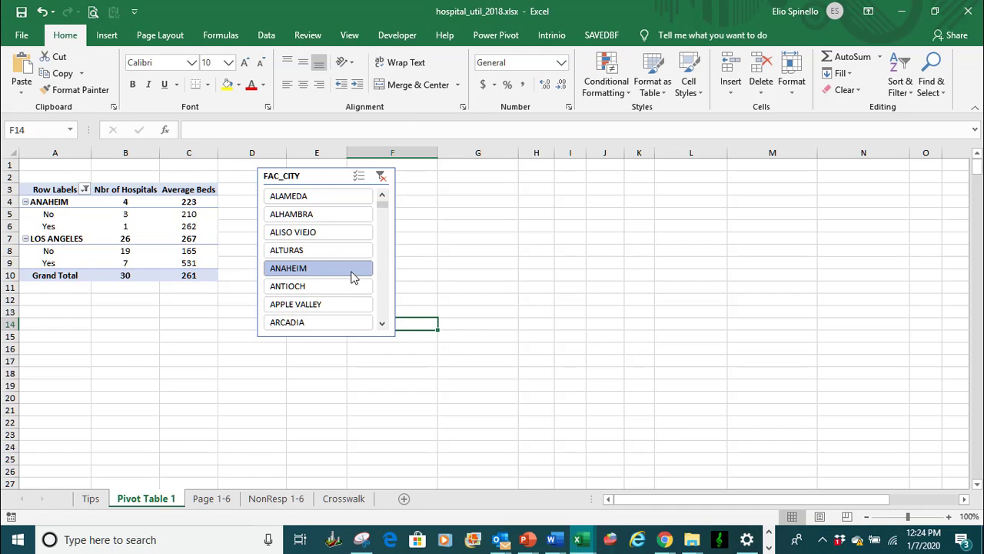
- Use the FAC_CITY slicer to filter the PivotTable to one city at a time: APPLE VALLEY, BAKERSFIELD, BALDWIN PARK, and finally ATASCADERO
click(297, 304)
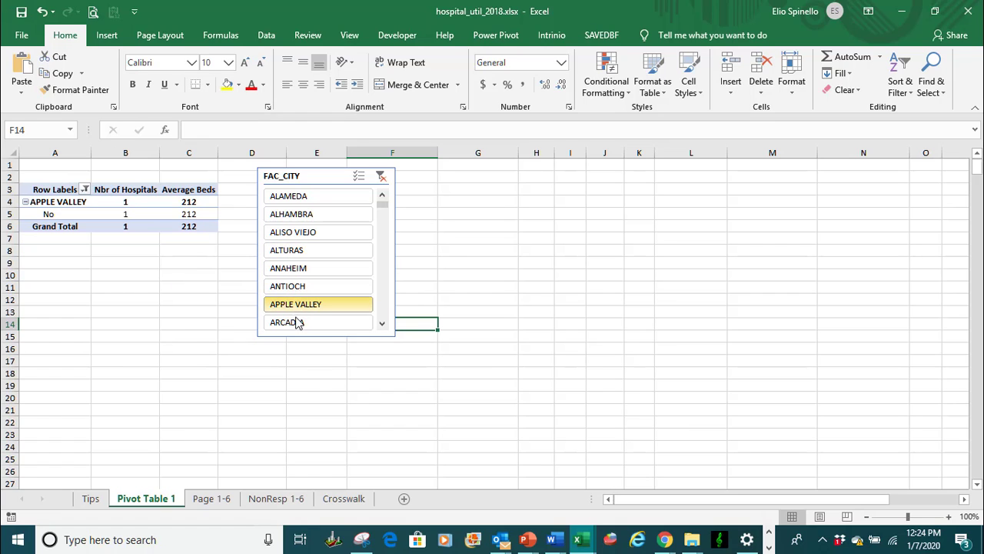
scroll(292, 288, down, 3)
scroll(292, 296, up, 1)
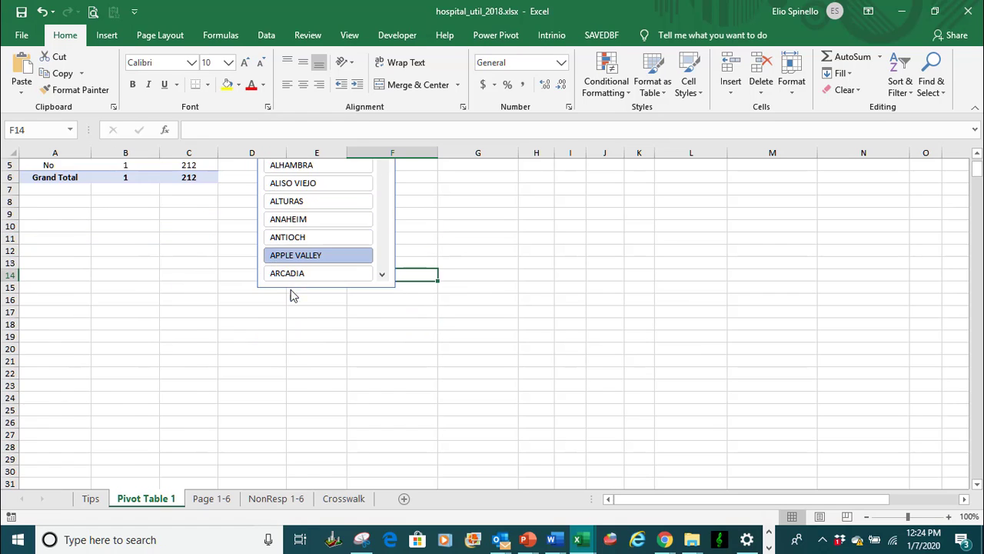
scroll(292, 296, up, 2)
click(381, 315)
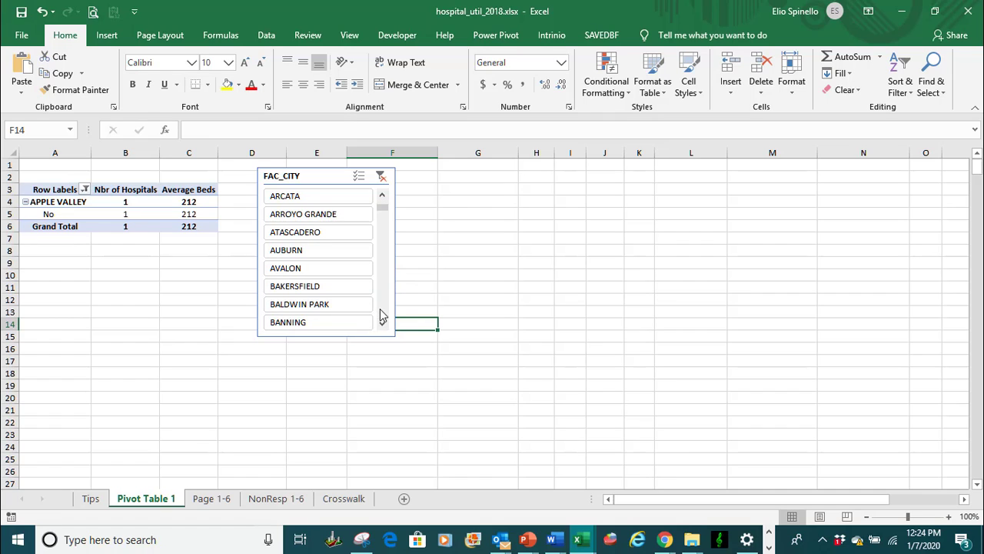
click(299, 295)
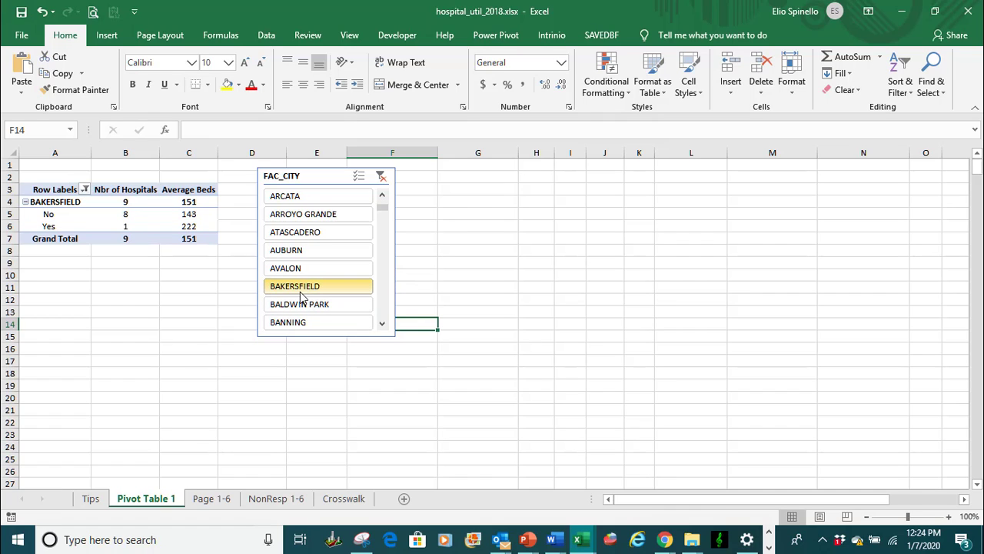
click(298, 308)
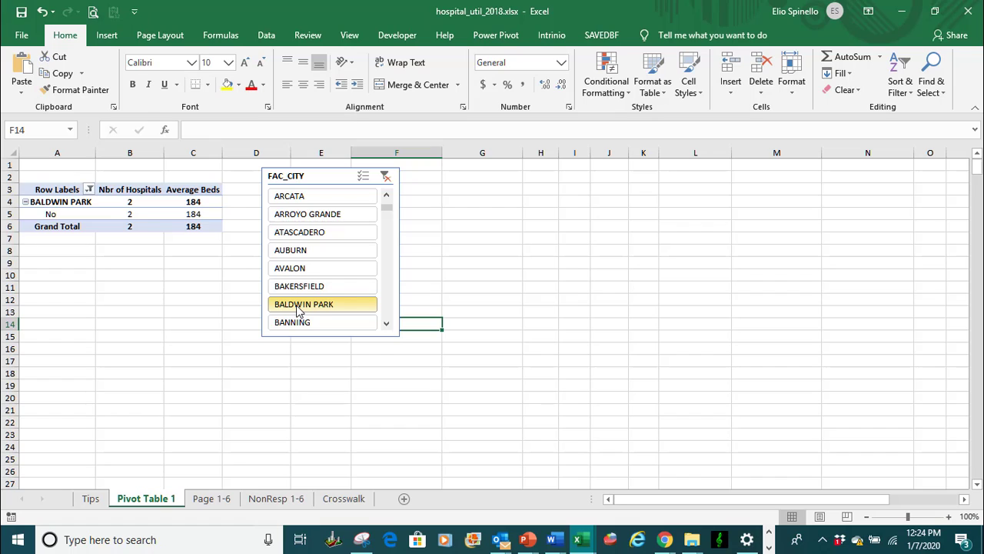
click(300, 234)
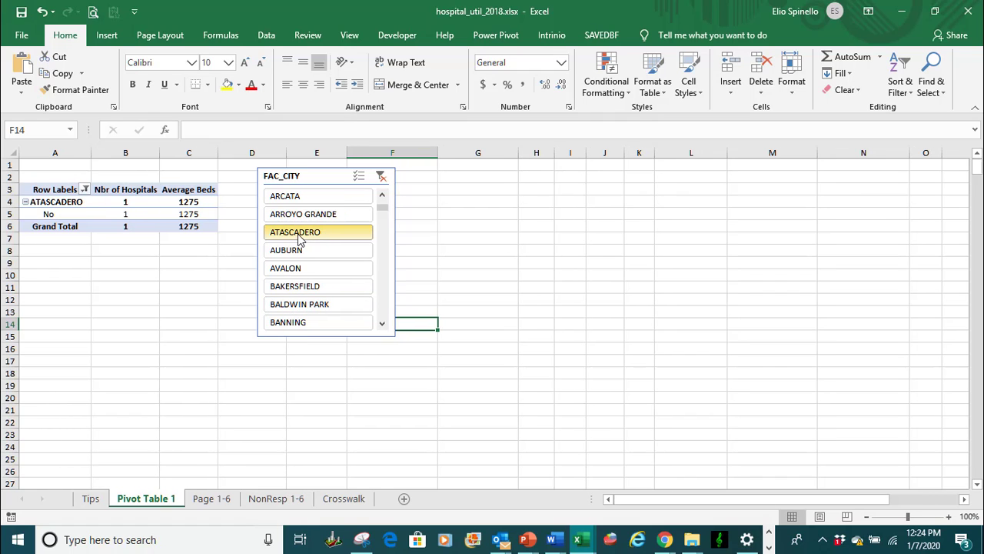
- Turn on multi-select in the FAC_CITY slicer and add AUBURN, AVALON, BISHOP and BELLFLOWER to the selected cities
click(358, 179)
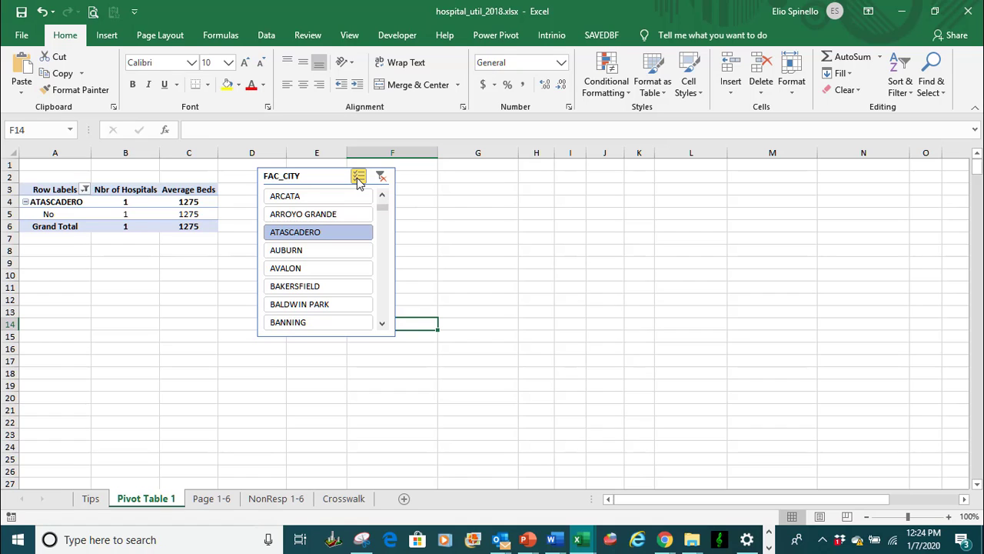
click(292, 252)
click(293, 271)
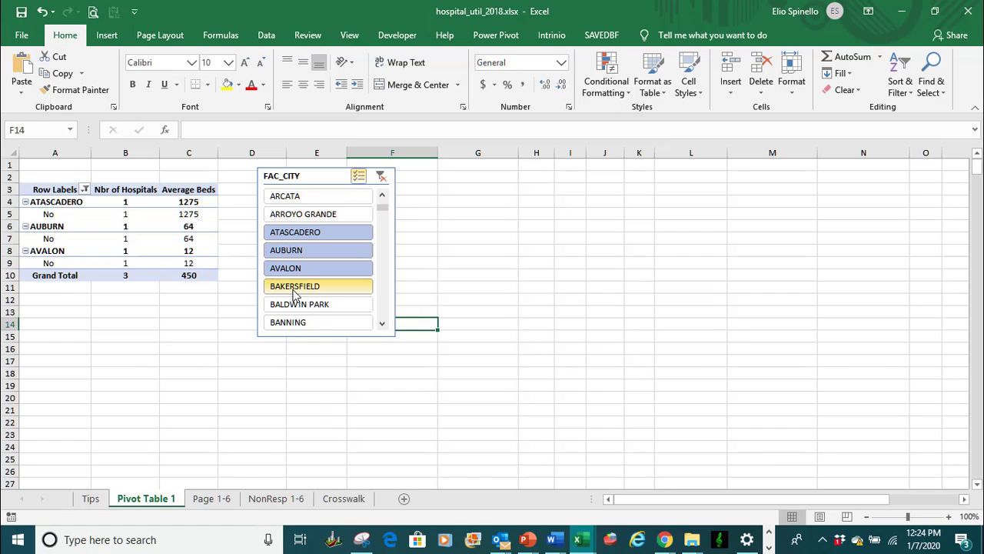
click(382, 323)
click(314, 268)
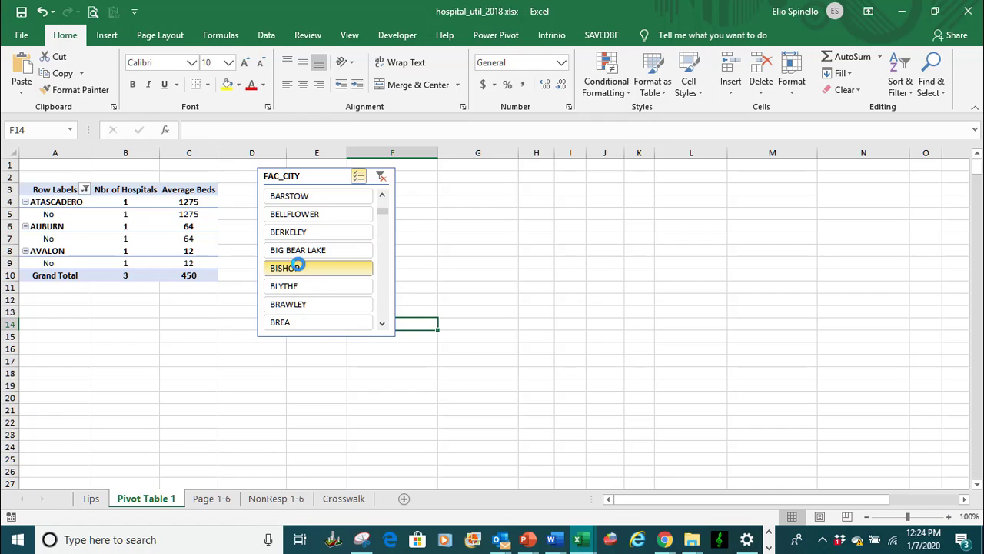
click(285, 218)
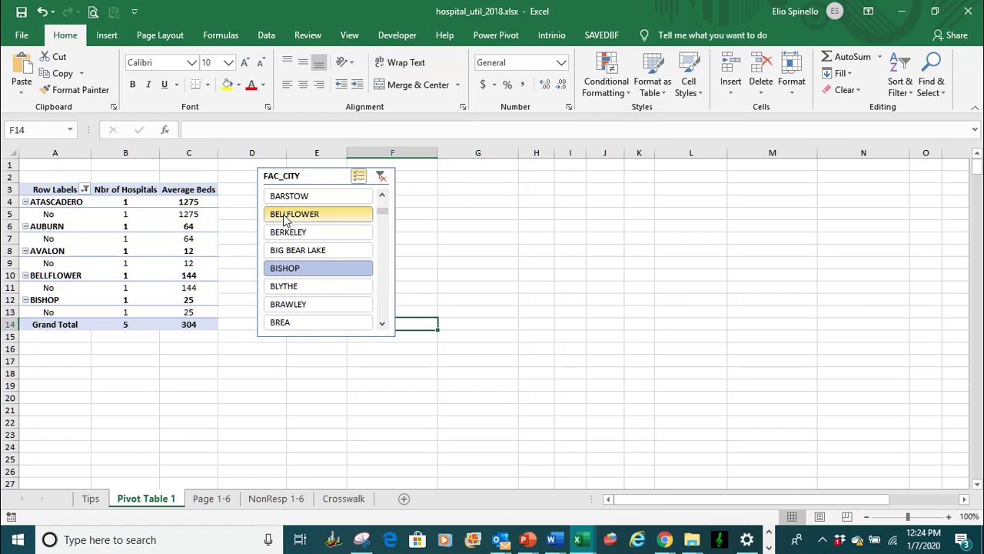
- Add FRESNO and FULLERTON to the cities selected in the FAC_CITY slicer, and deselect the slicer
click(385, 315)
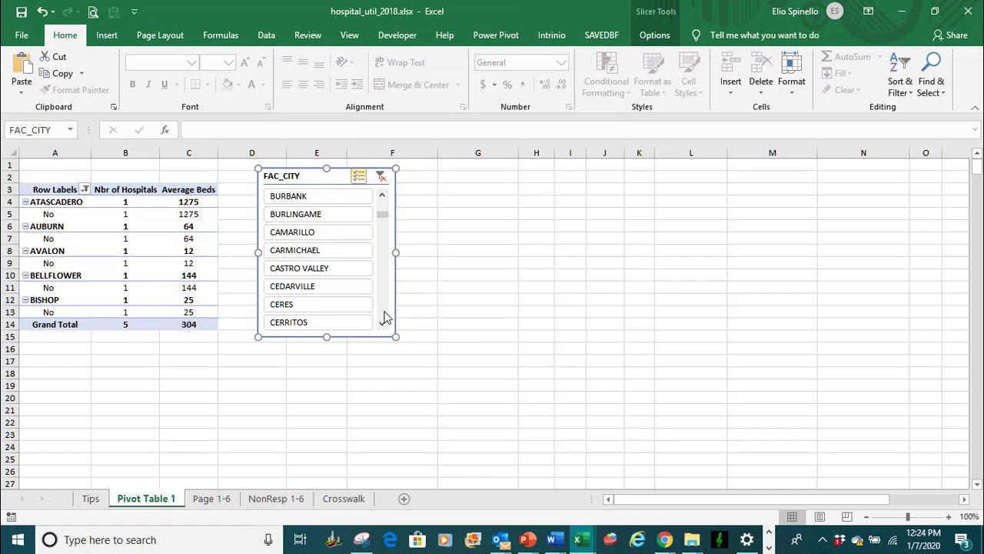
scroll(384, 315, down, 9)
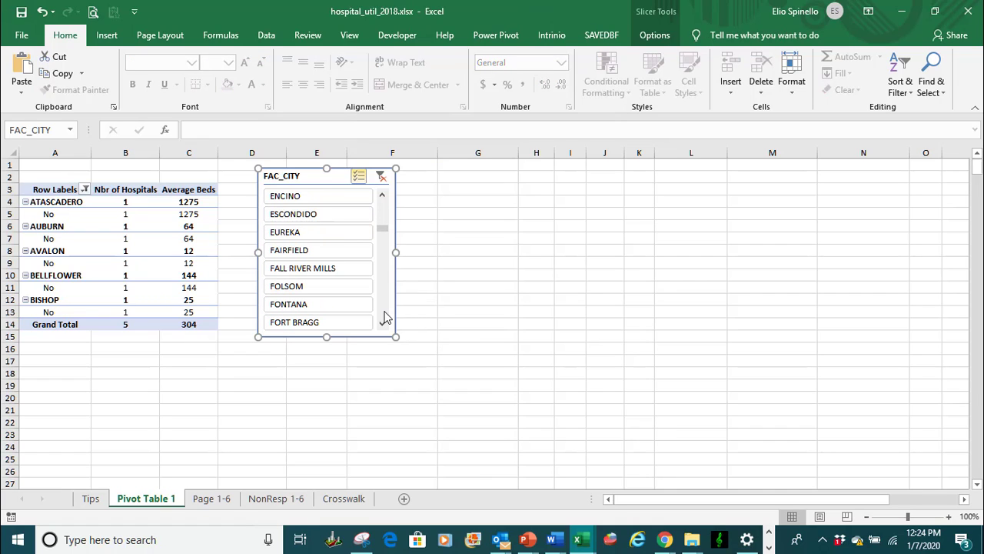
scroll(384, 315, down, 4)
click(308, 268)
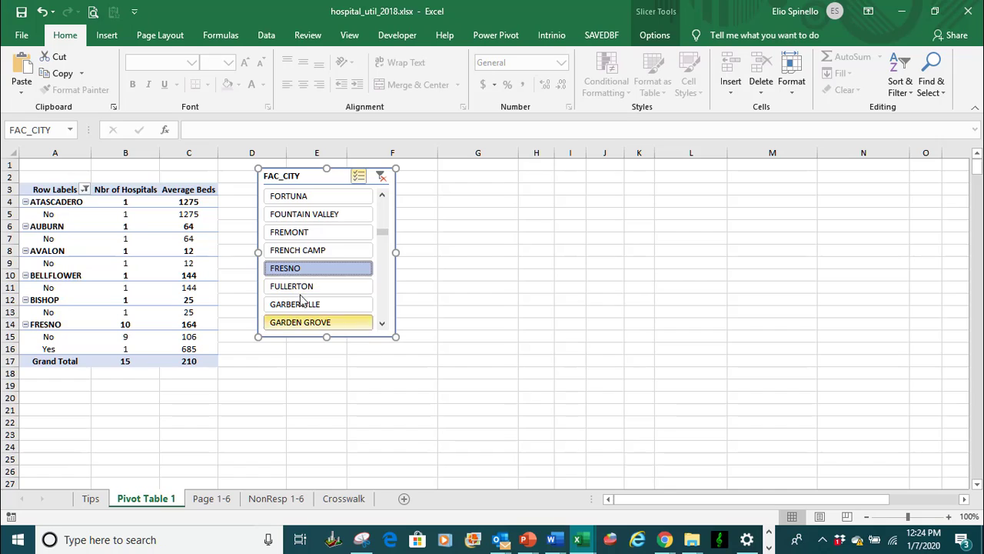
click(304, 287)
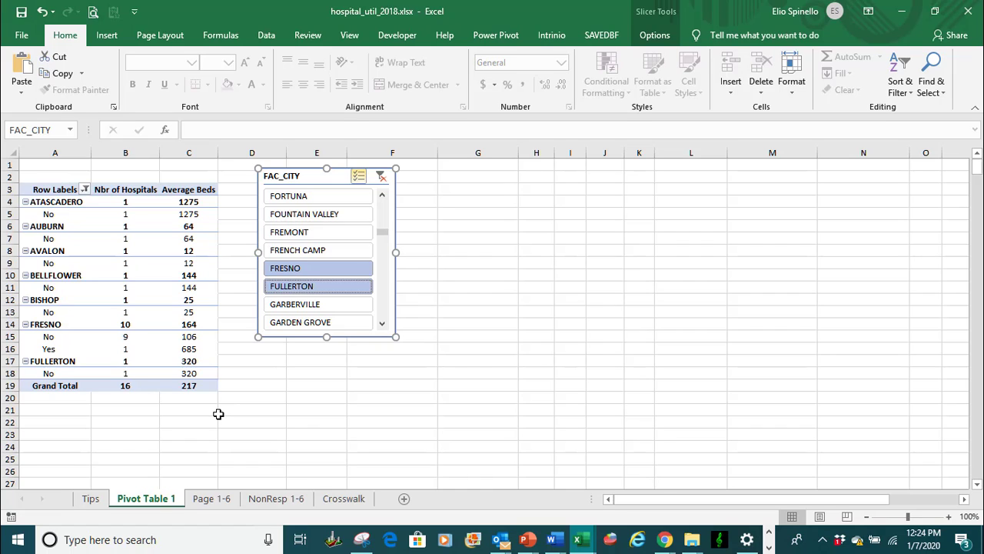
click(334, 375)
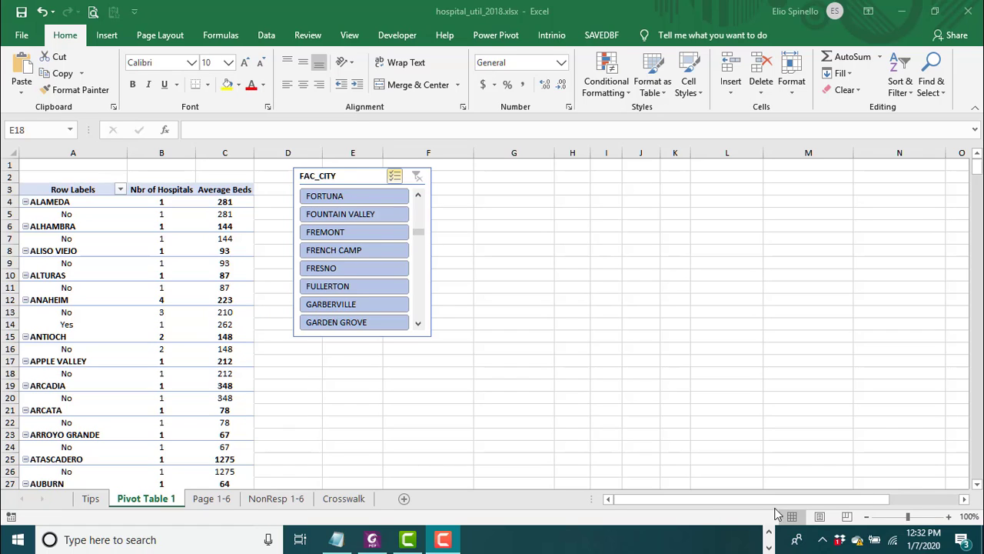
- Create a PivotTable on a new worksheet from the Page 1-6 data, range $A$1:$MO$497
click(209, 499)
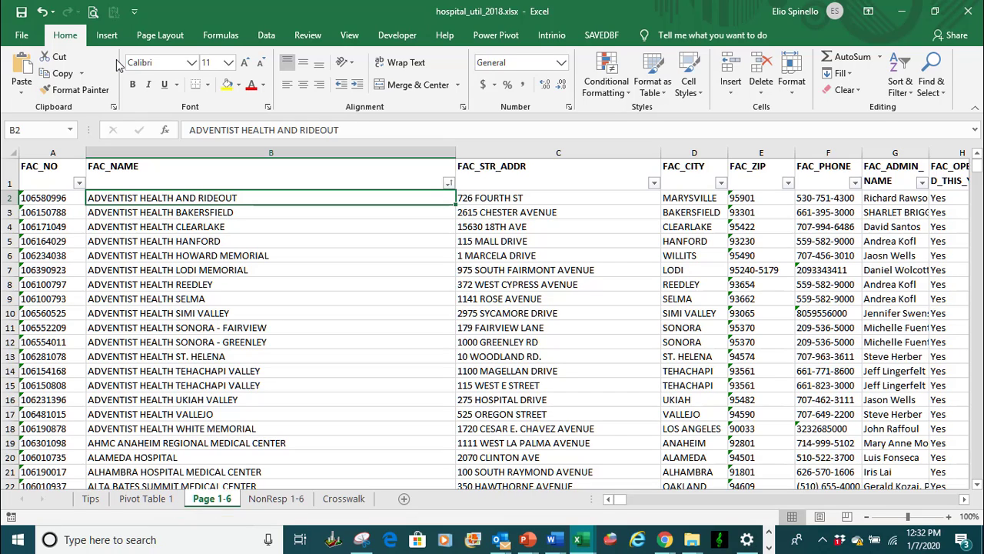
click(117, 40)
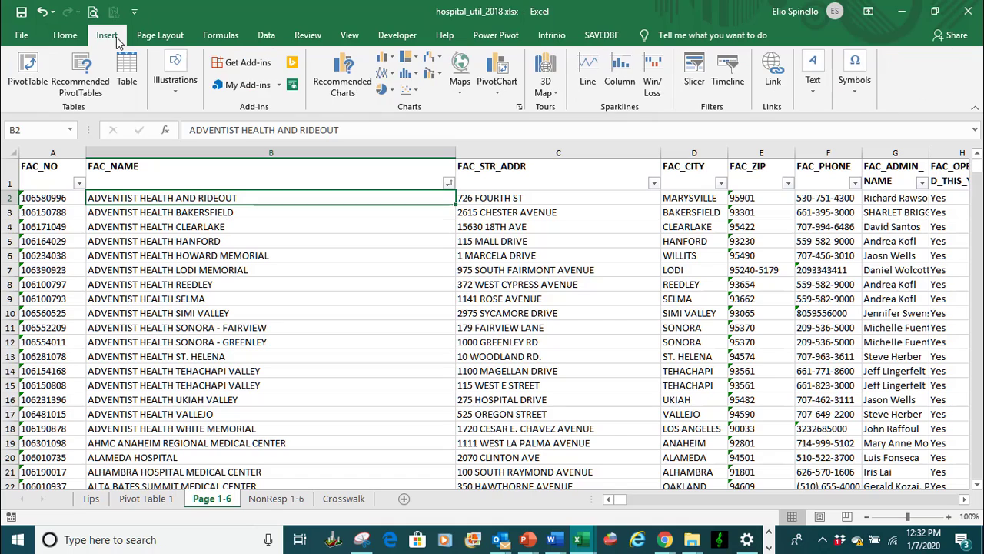
click(25, 83)
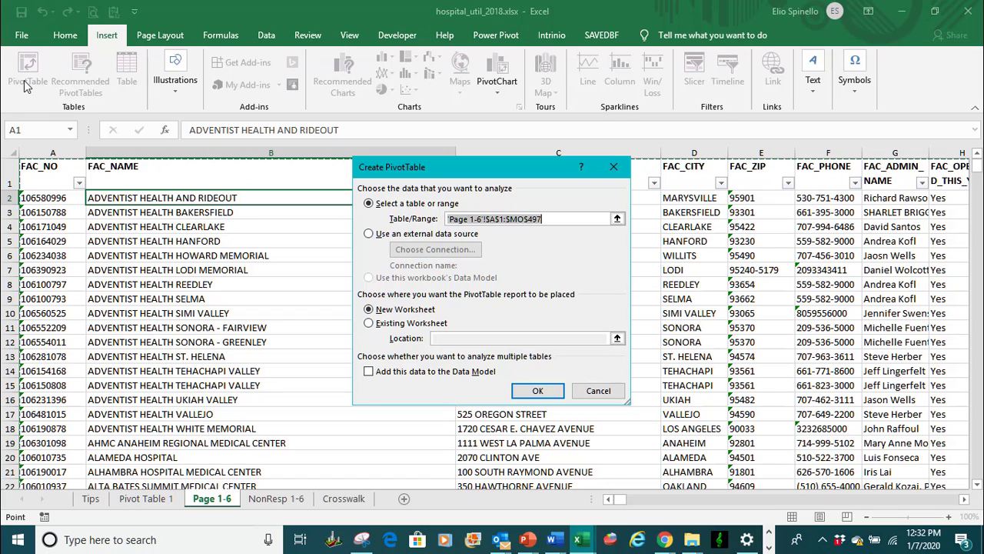
click(540, 390)
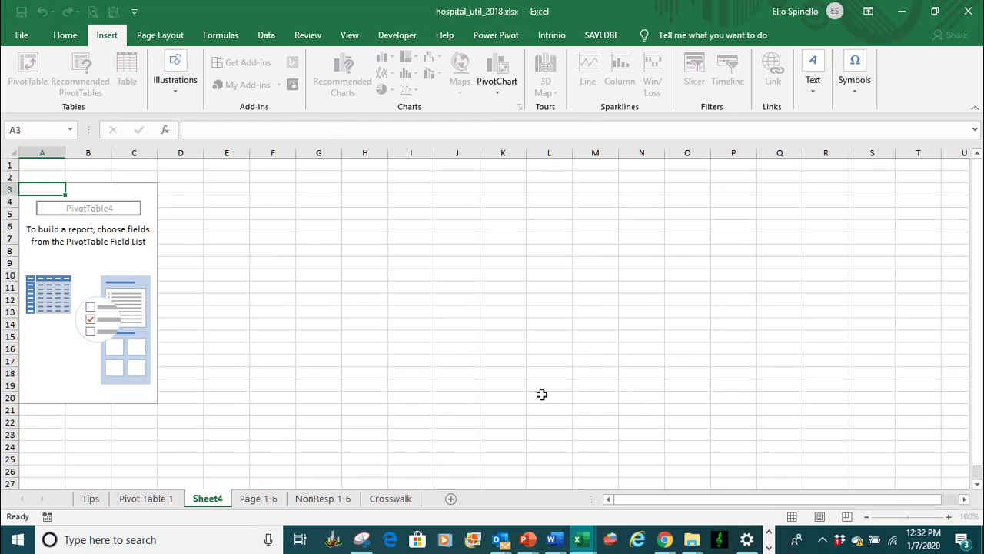
- Rename the new PivotTable's worksheet to EMS Services
right_click(218, 501)
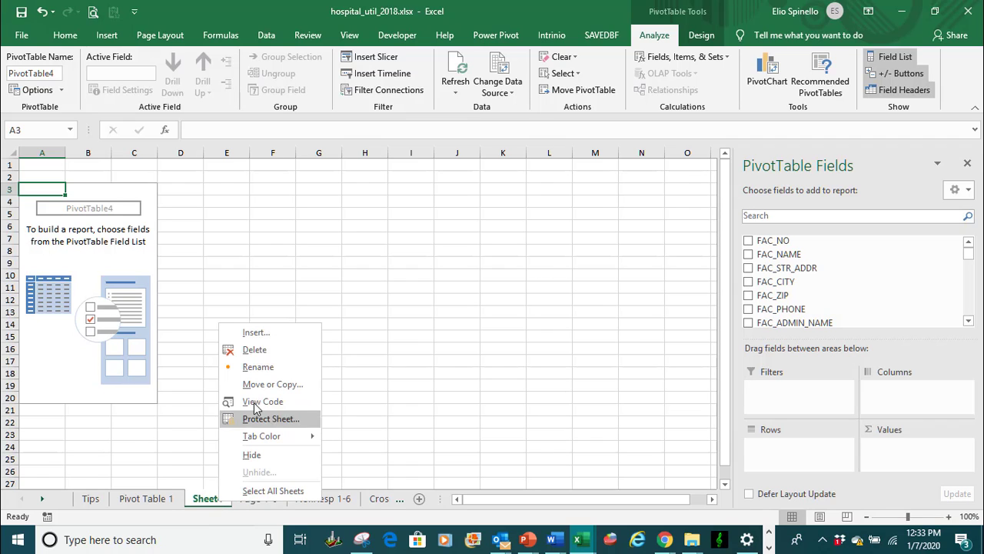
click(261, 370)
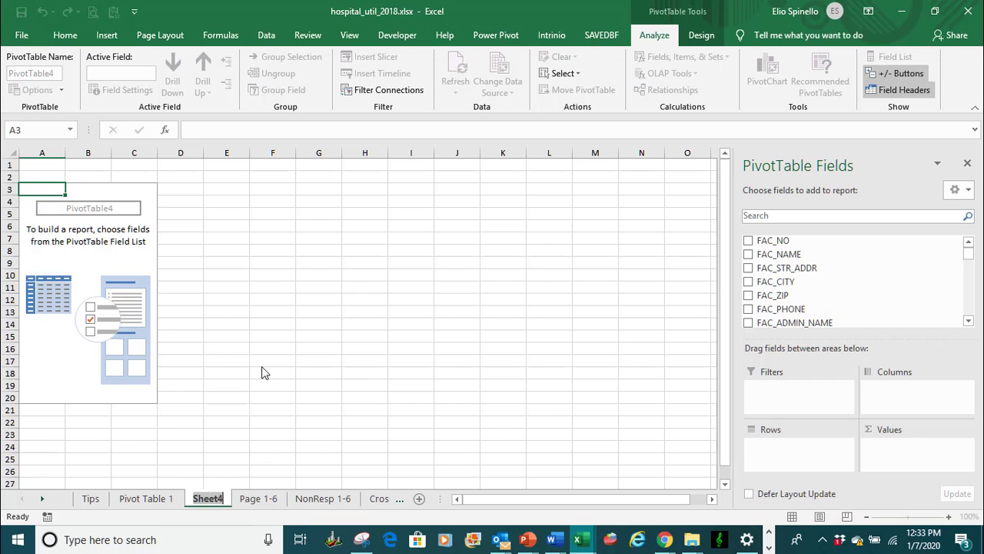
text(EMS Service)
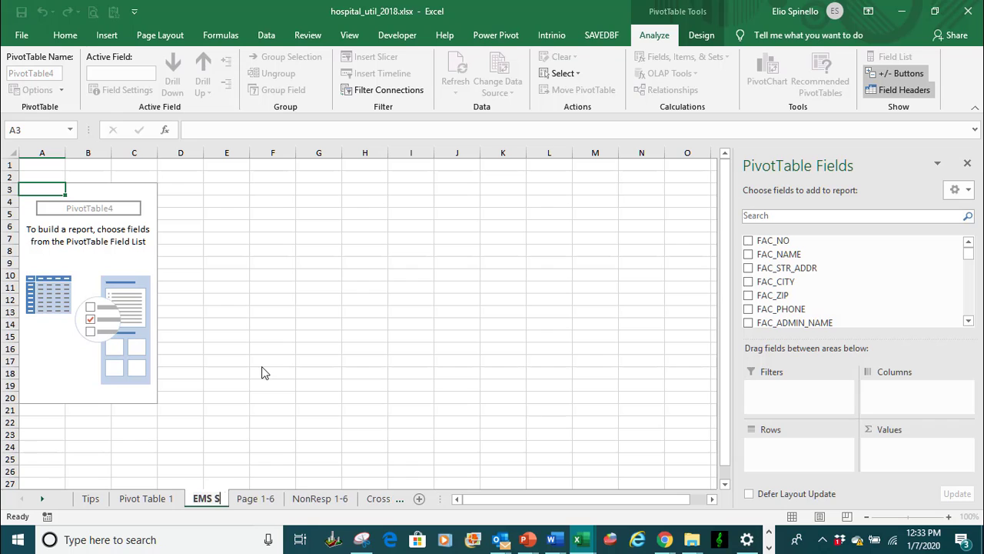
text(s)
key(Return)
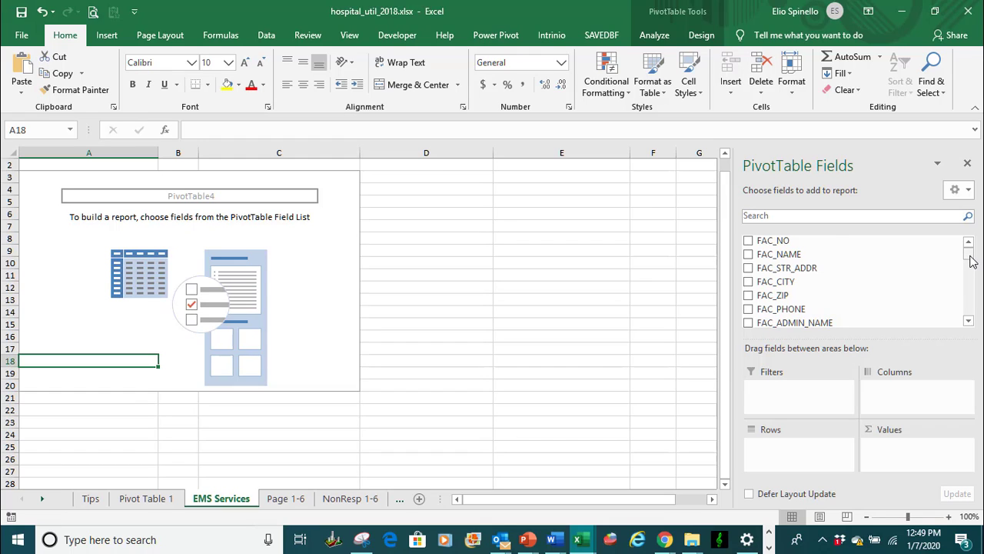
- Sort the PivotTable field list alphabetically from A to Z
drag(971, 262, 972, 254)
click(968, 192)
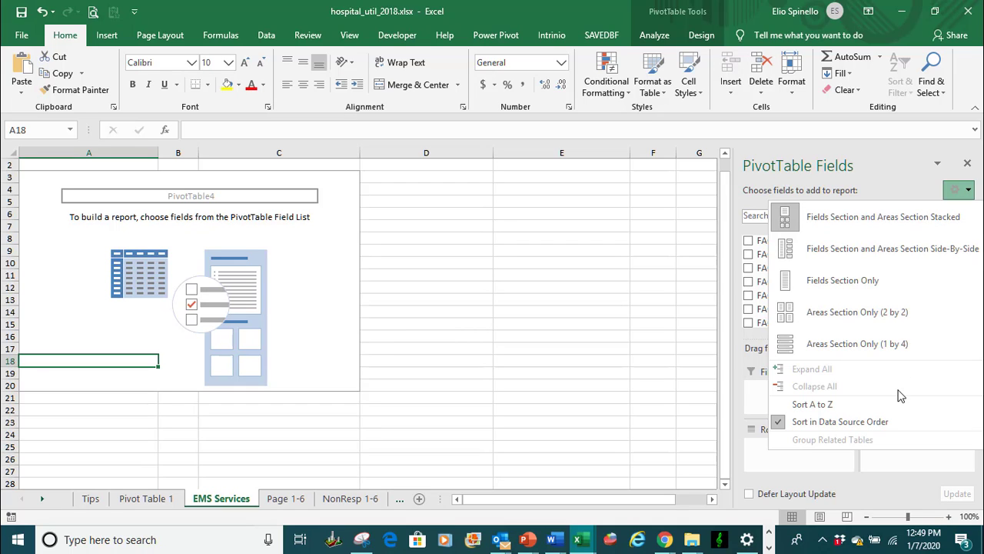
click(821, 409)
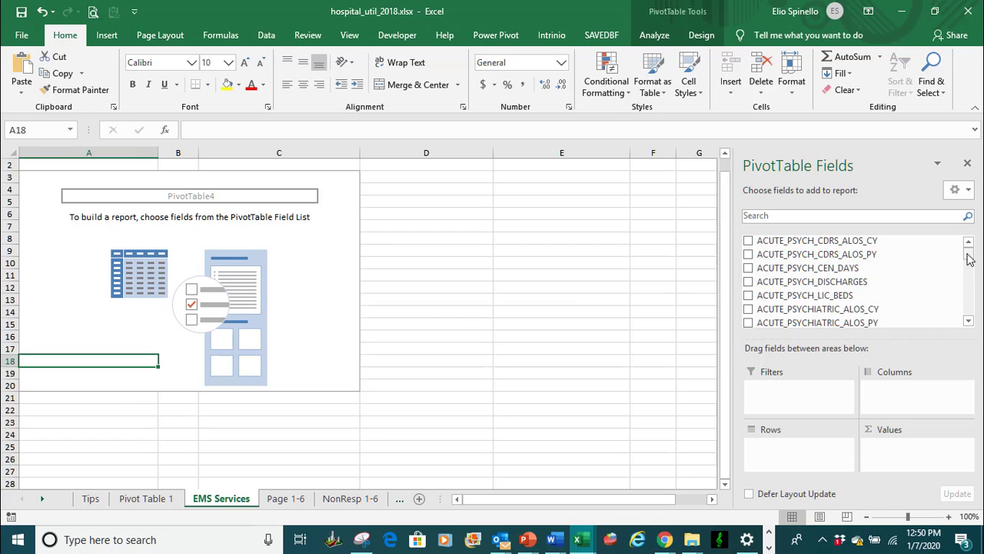
- Look through the PivotTable field list for the EMS_VISITS fields, from the critical to the urgent visit types
drag(968, 254, 961, 284)
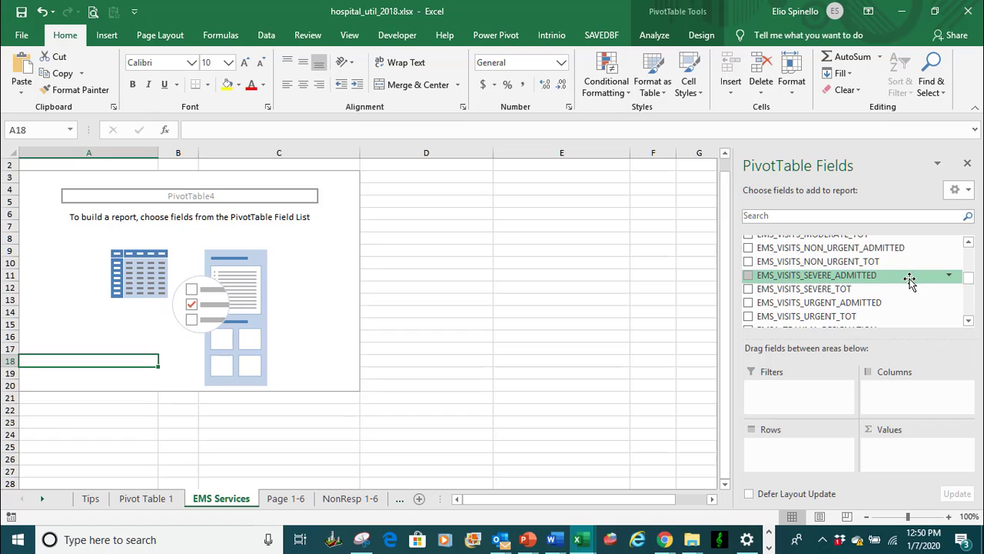
scroll(911, 280, up, 3)
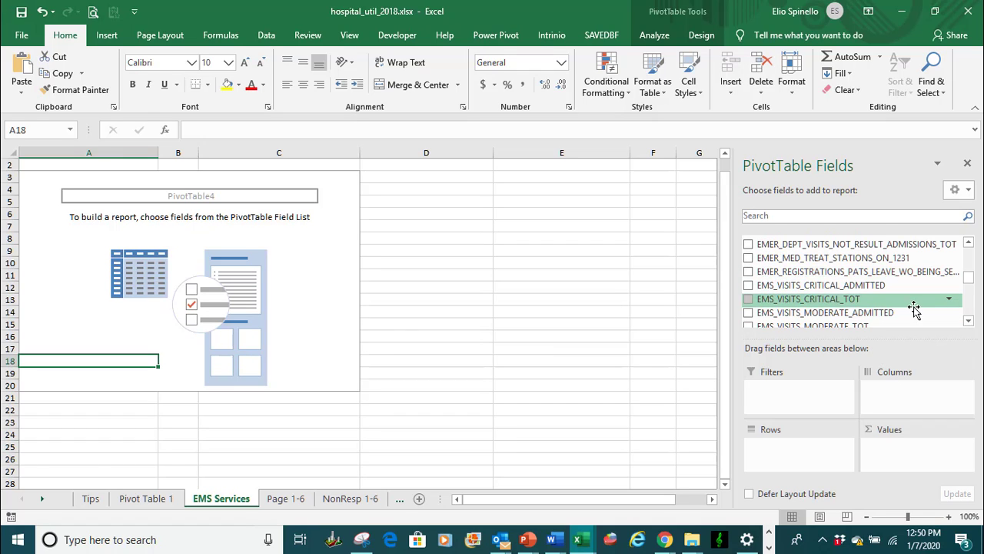
click(968, 322)
click(969, 322)
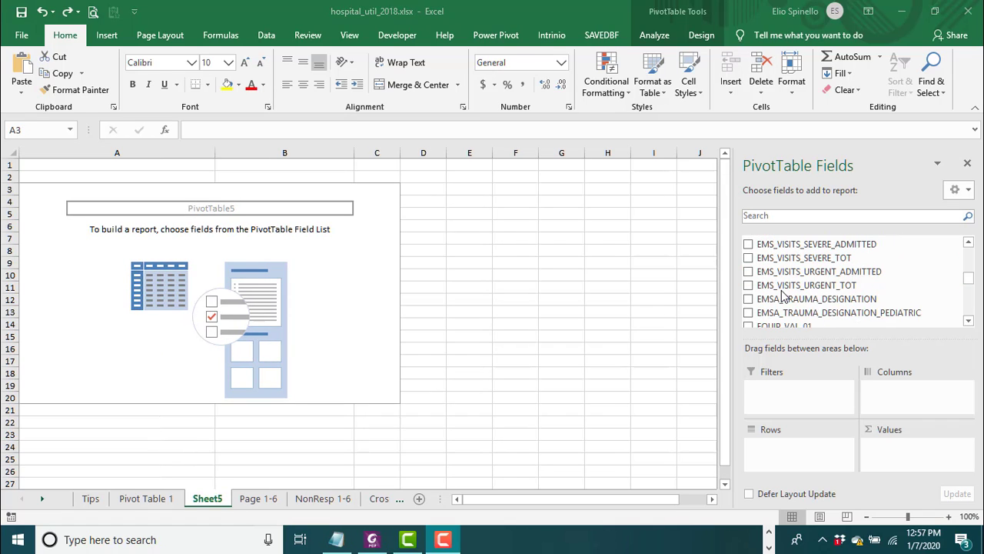
- Add EMS_VISITS_CRITICAL_TOT, EMS_VISITS_MODERATE_TOT and EMS_VISITS_NON_URGENT_TOT to the PivotTable as summed values
click(968, 244)
click(969, 244)
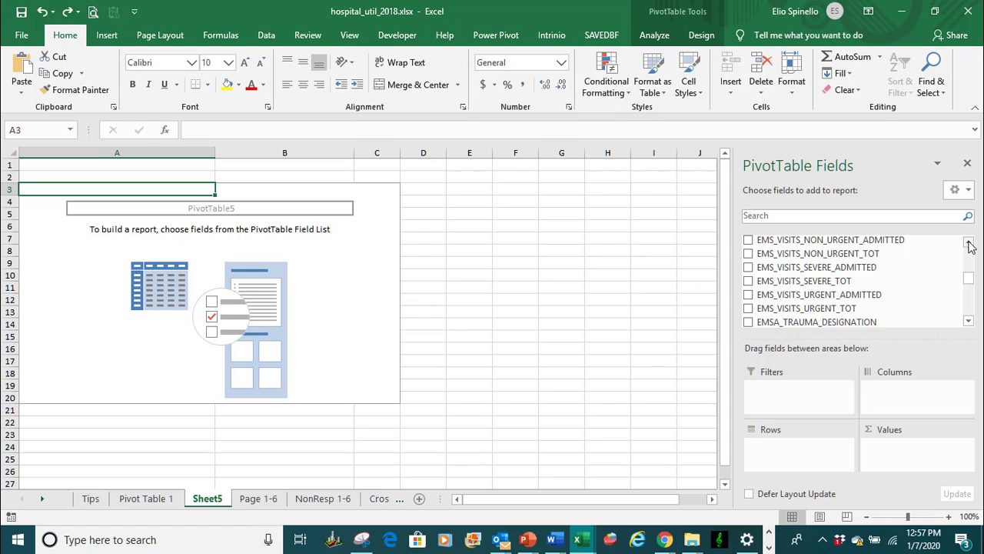
click(969, 244)
click(969, 244)
click(969, 243)
click(969, 244)
click(968, 244)
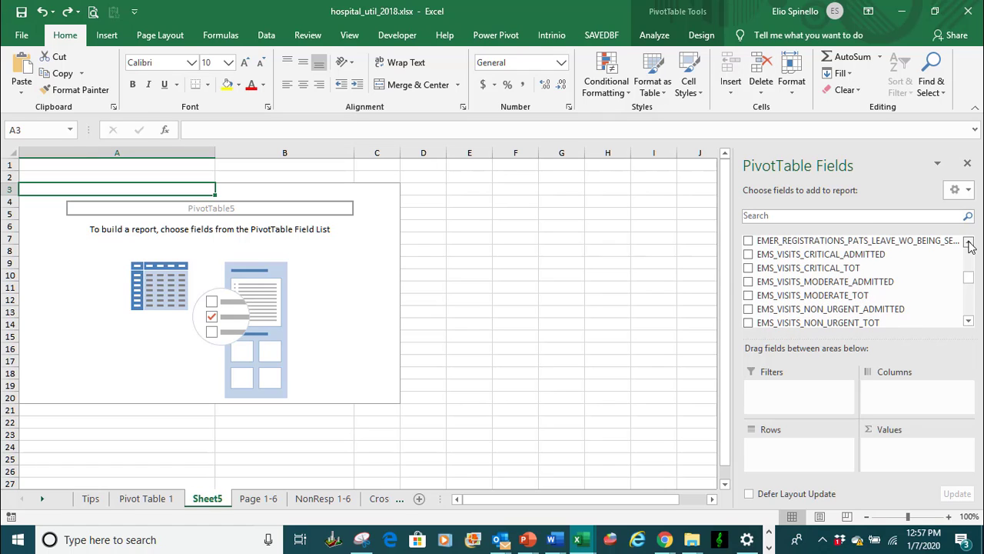
click(749, 268)
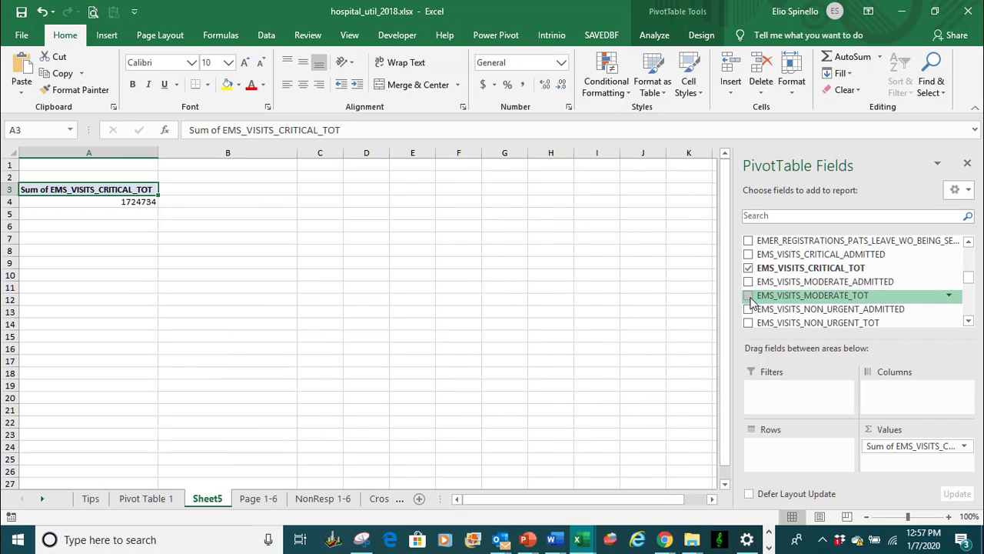
click(749, 296)
click(748, 323)
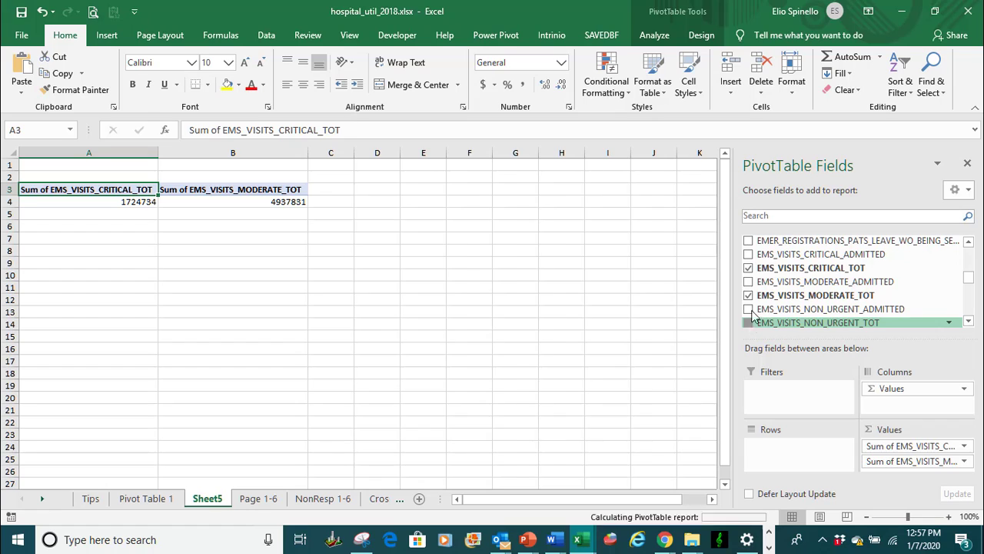
- Add EMS_VISITS_SEVERE_TOT and EMS_VISITS_URGENT_TOT as summed values, and move the Values field from the PivotTable's columns to its rows
scroll(802, 280, down, 1)
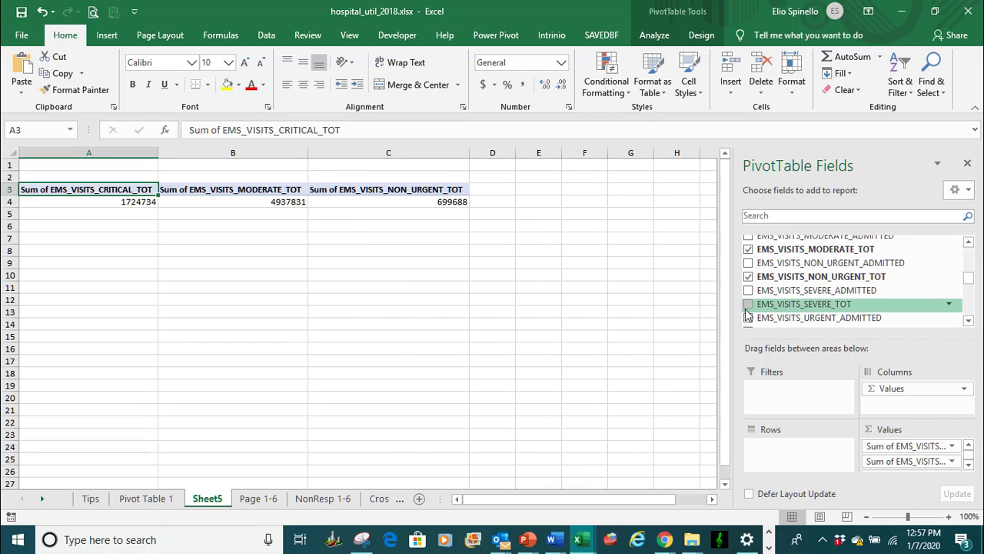
click(749, 305)
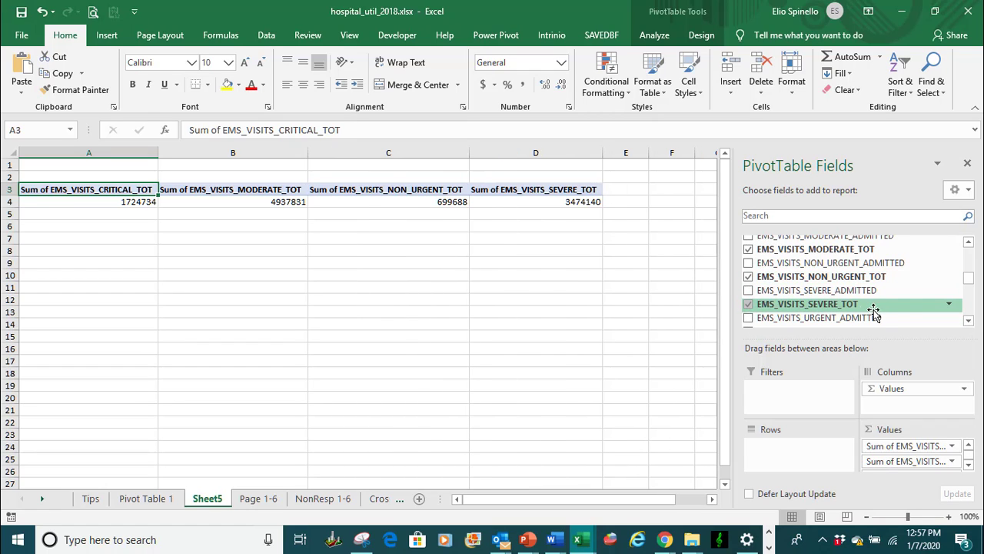
scroll(905, 308, down, 2)
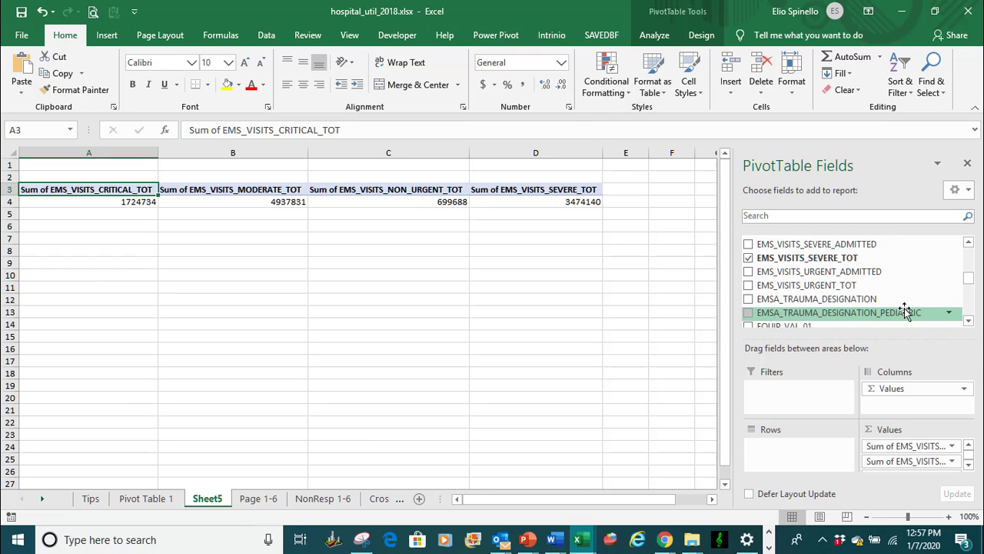
click(749, 286)
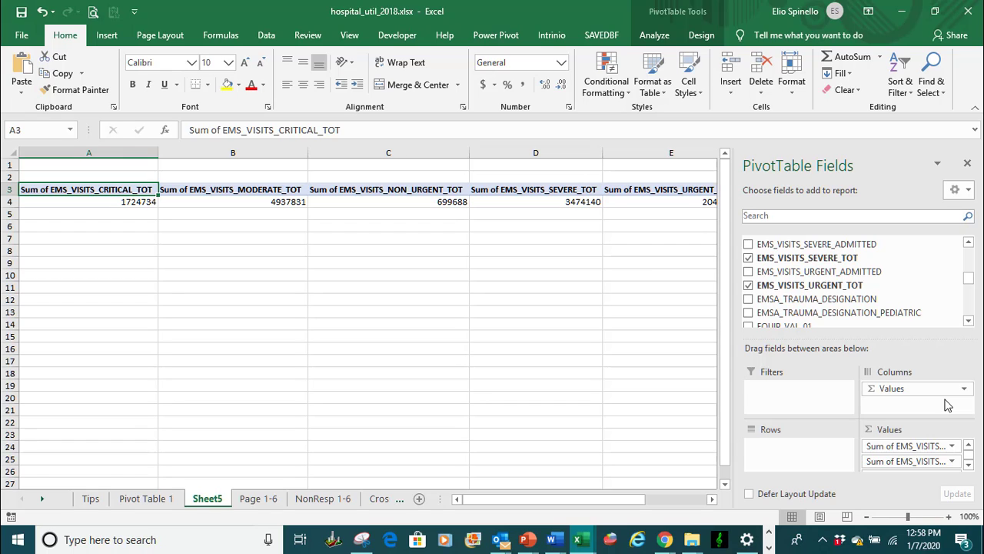
drag(898, 389, 799, 452)
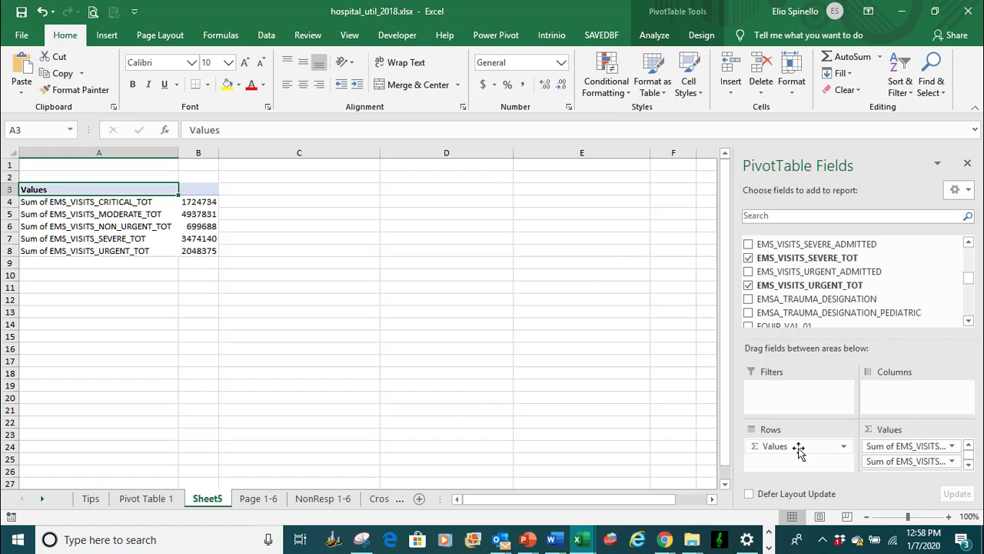
- Insert a pie PivotChart of the EMS visit totals and place it beside the PivotTable without covering the figures
click(204, 225)
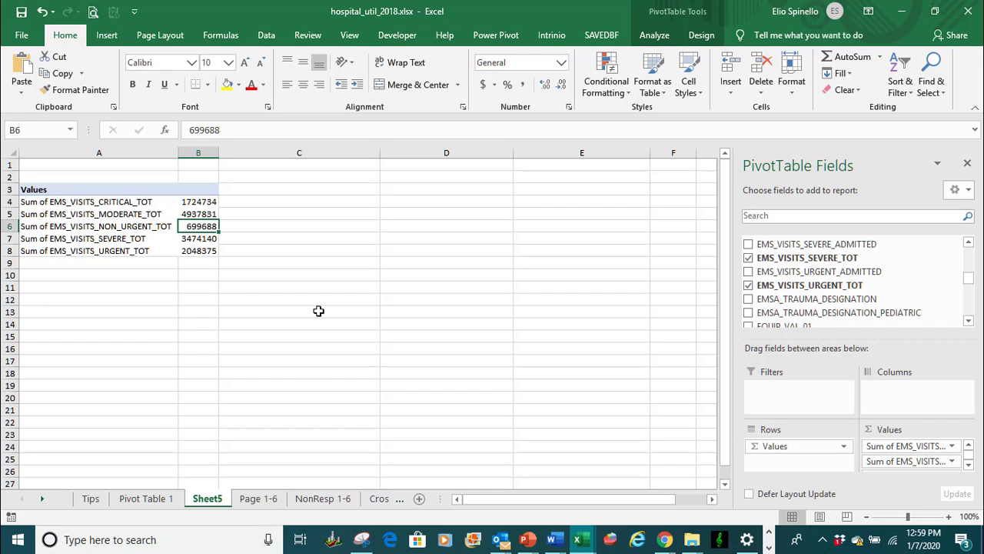
click(664, 39)
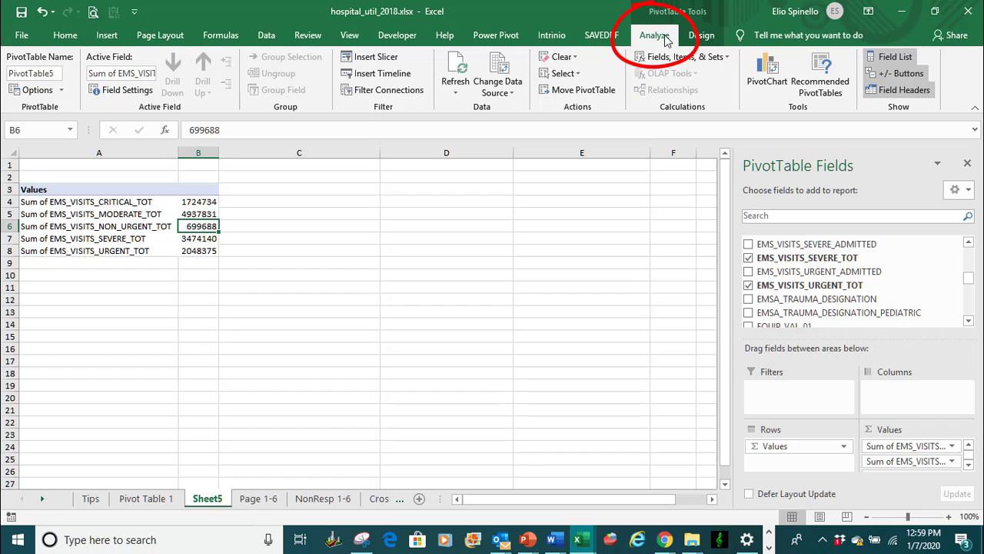
click(757, 88)
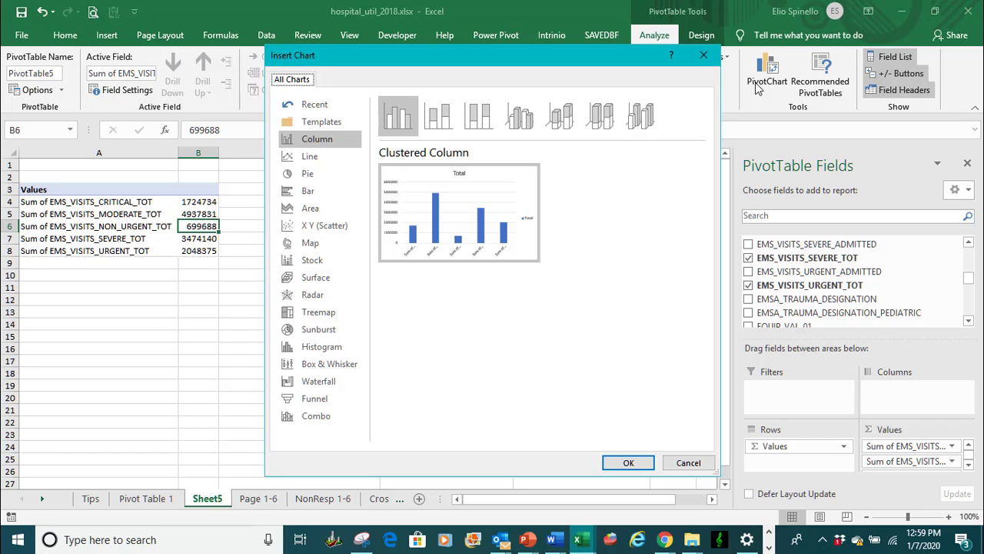
click(293, 177)
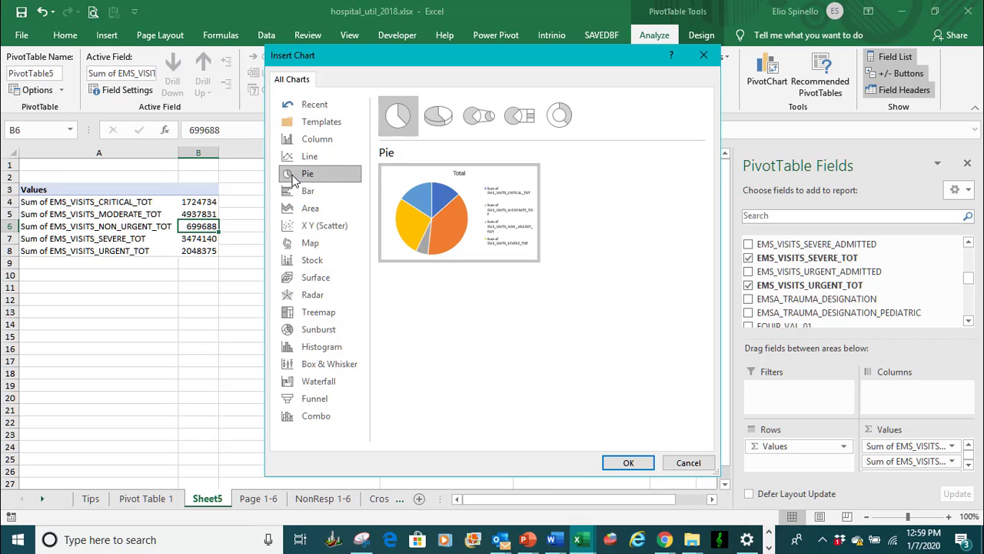
click(628, 464)
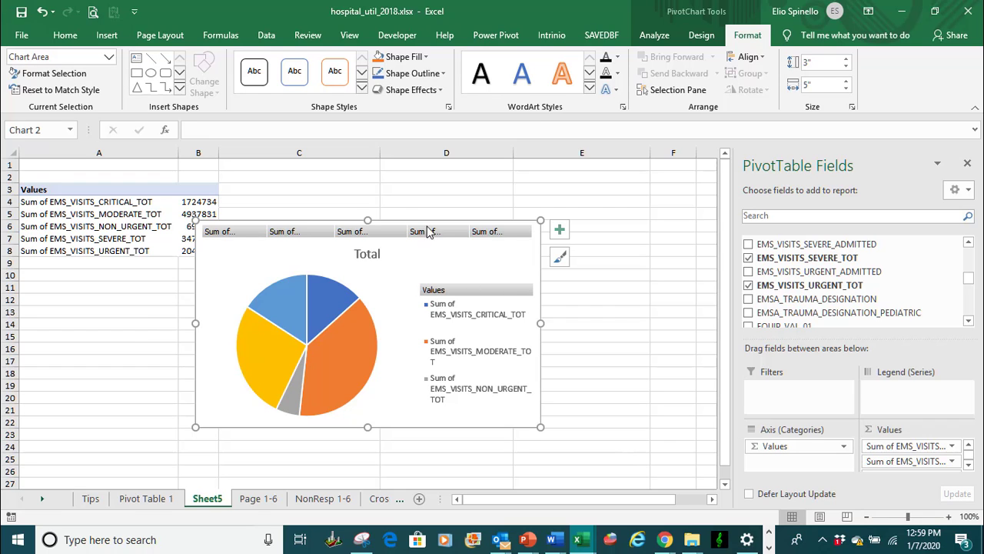
drag(407, 251, 530, 213)
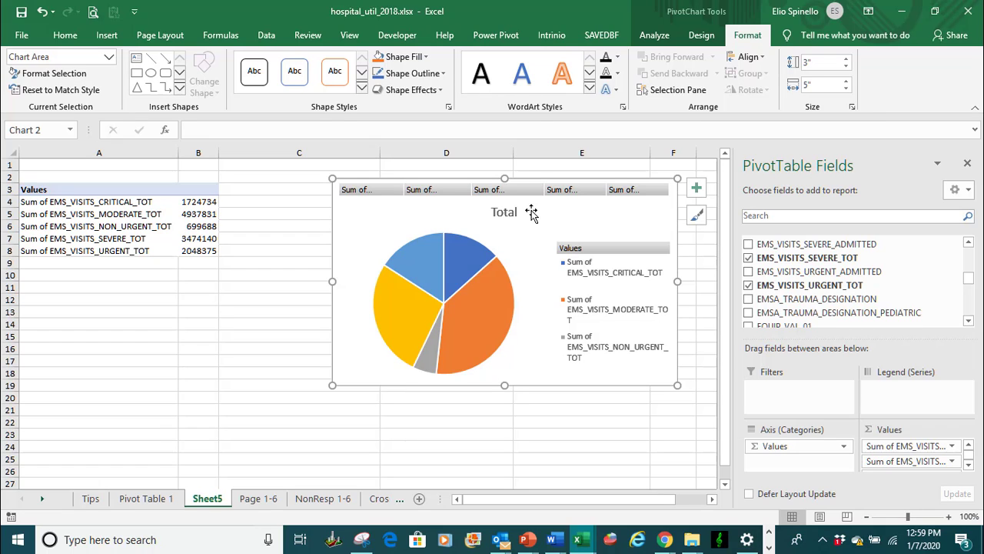
- Apply the grey gradient chart style with percentage labels to the pie chart and enlarge it to about 4.56" high
click(700, 222)
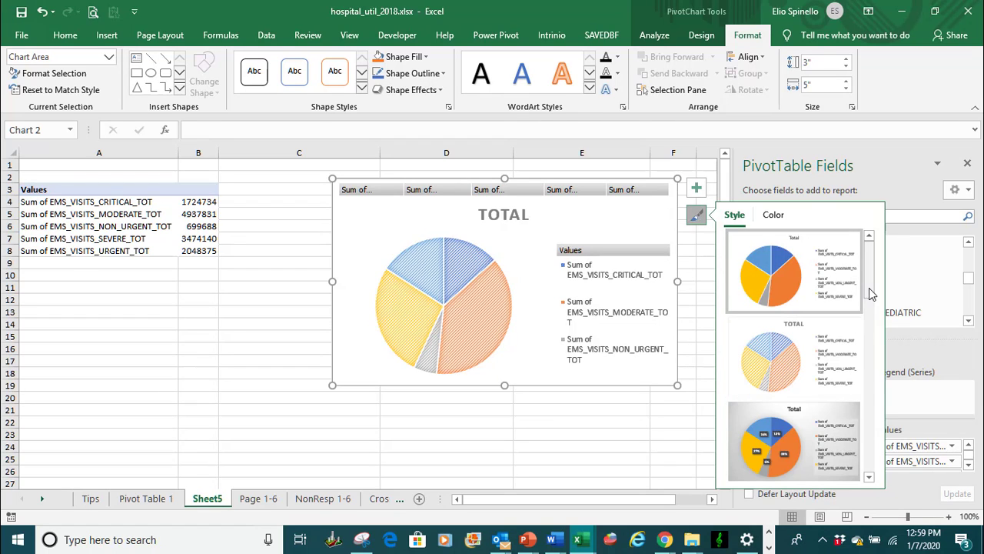
mouse_move(871, 293)
mouse_down()
mouse_move(871, 330)
mouse_move(871, 273)
mouse_up()
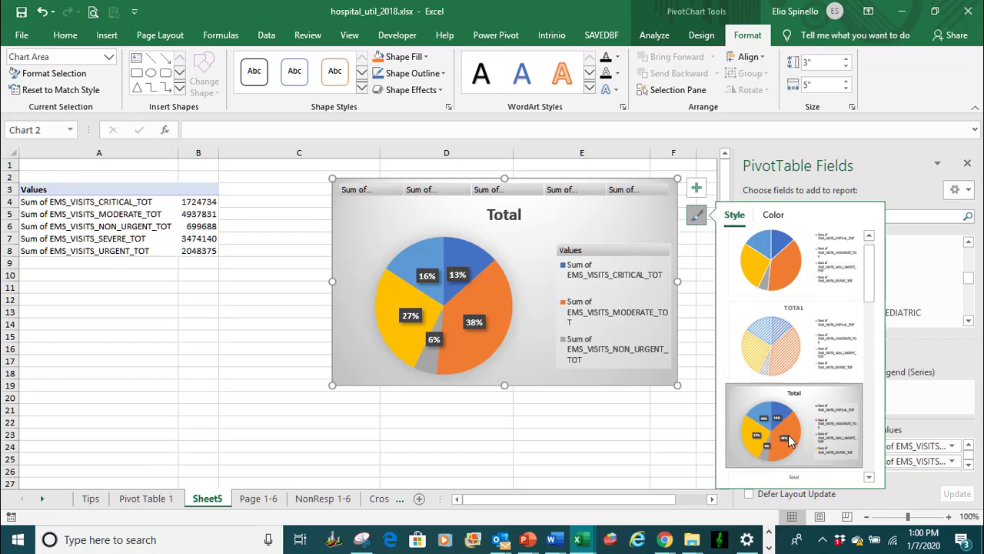
drag(504, 385, 499, 478)
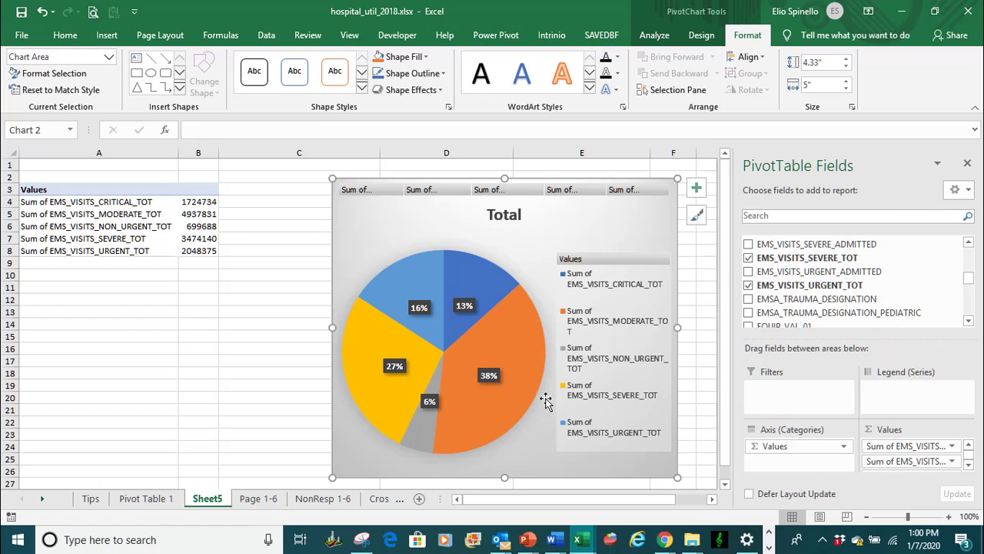
drag(505, 178, 504, 161)
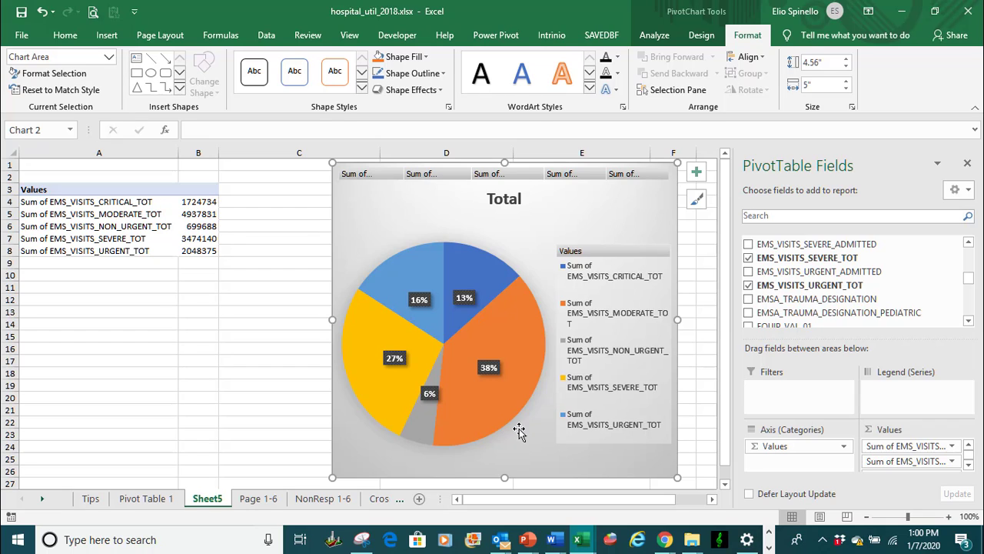
mouse_move(503, 413)
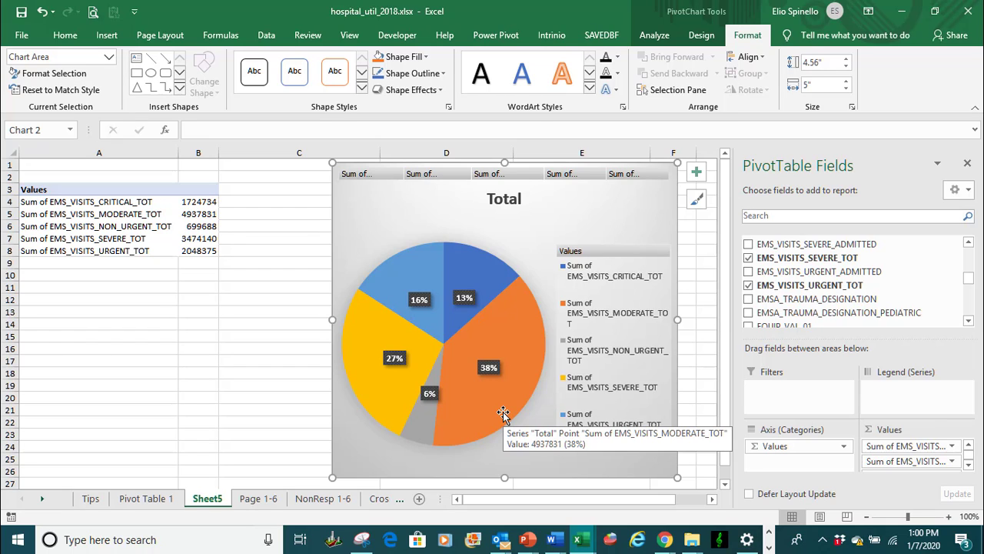
mouse_move(417, 416)
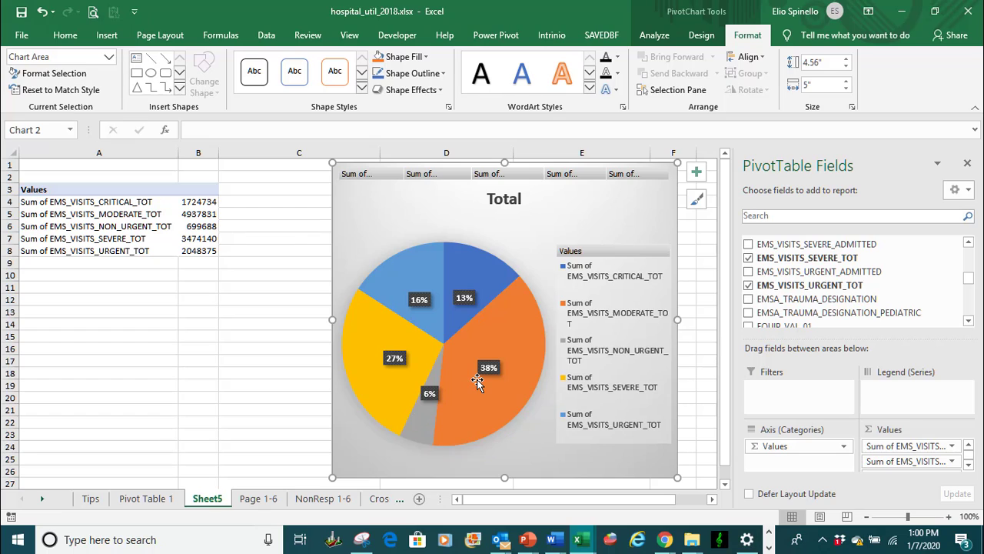
mouse_move(476, 380)
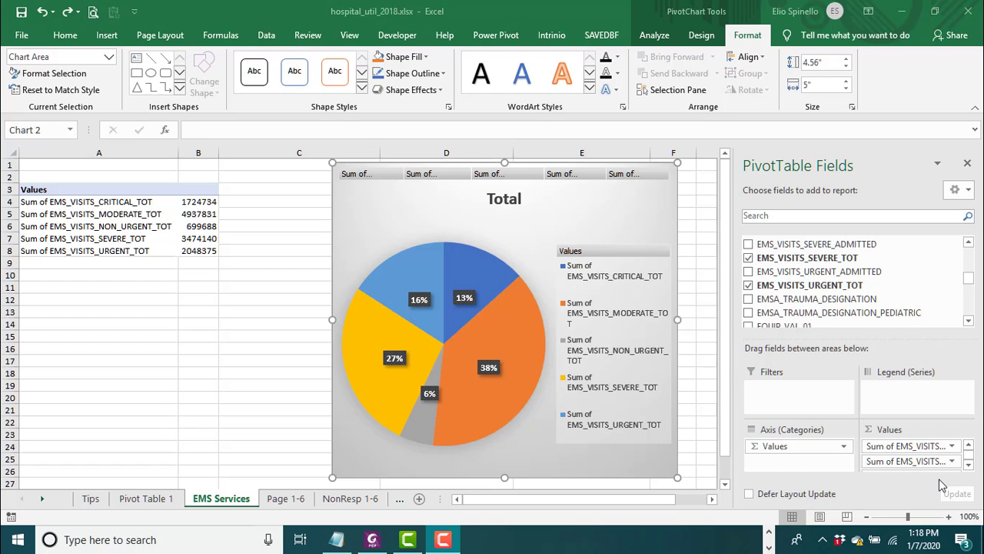
- Create another PivotTable on a new worksheet from the Page 1-6 data, range $A$1:$MO$497
click(286, 498)
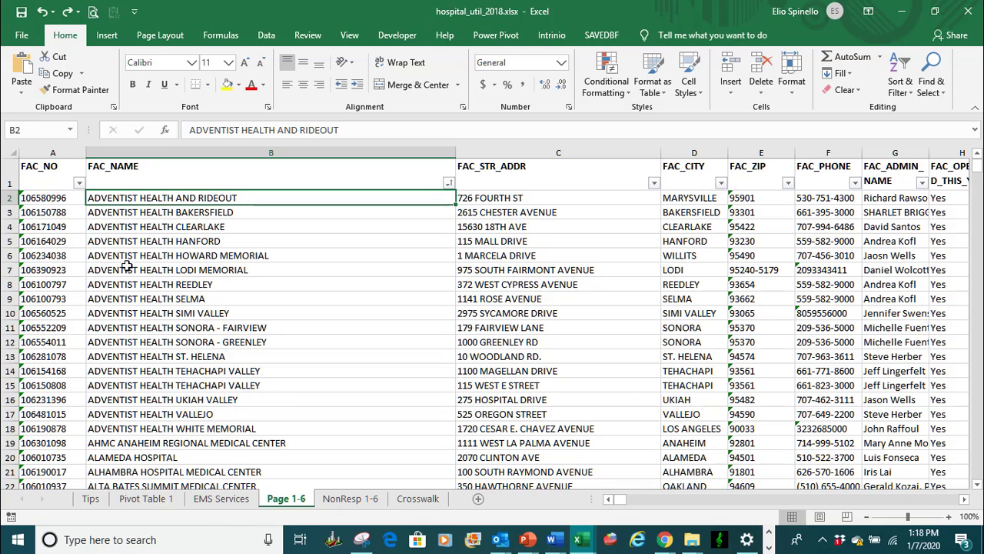
click(110, 43)
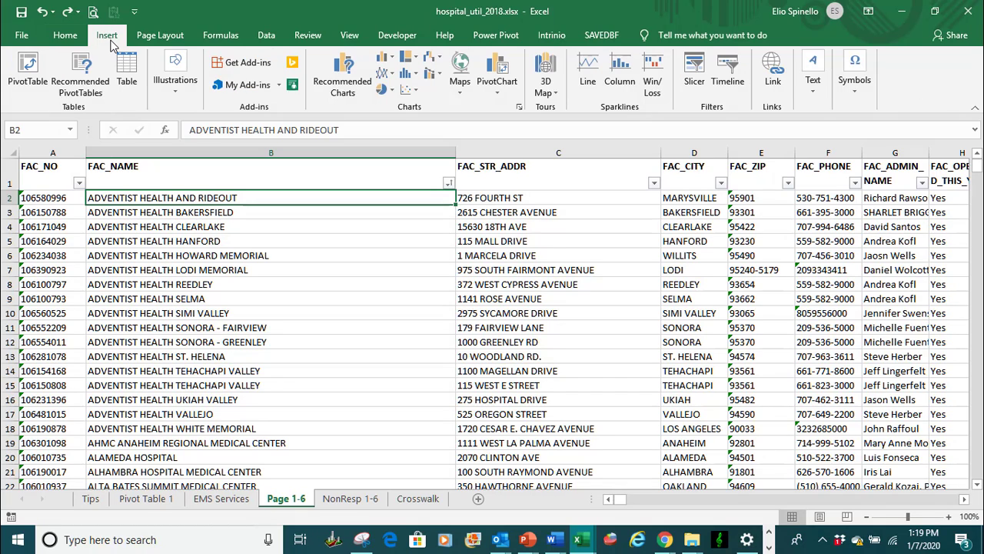
click(27, 77)
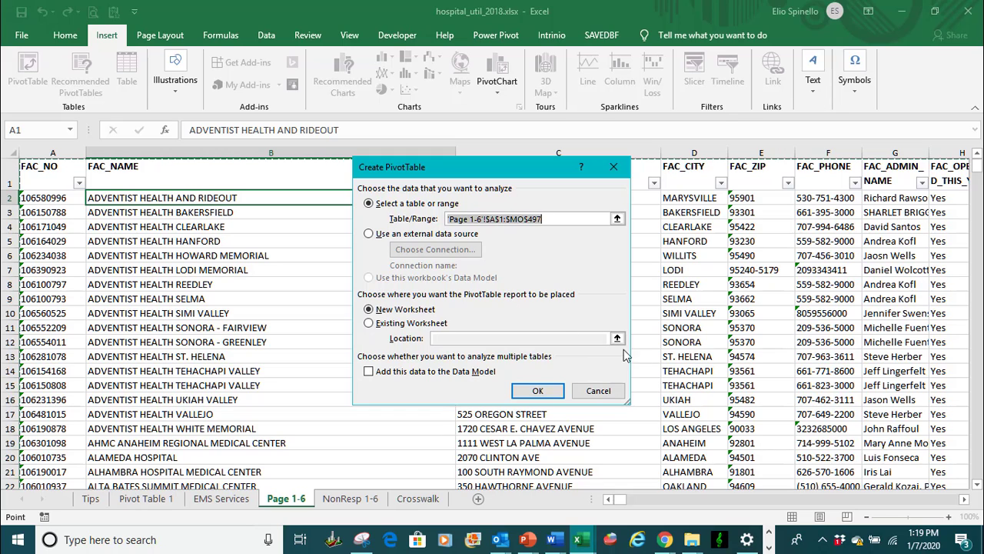
click(536, 392)
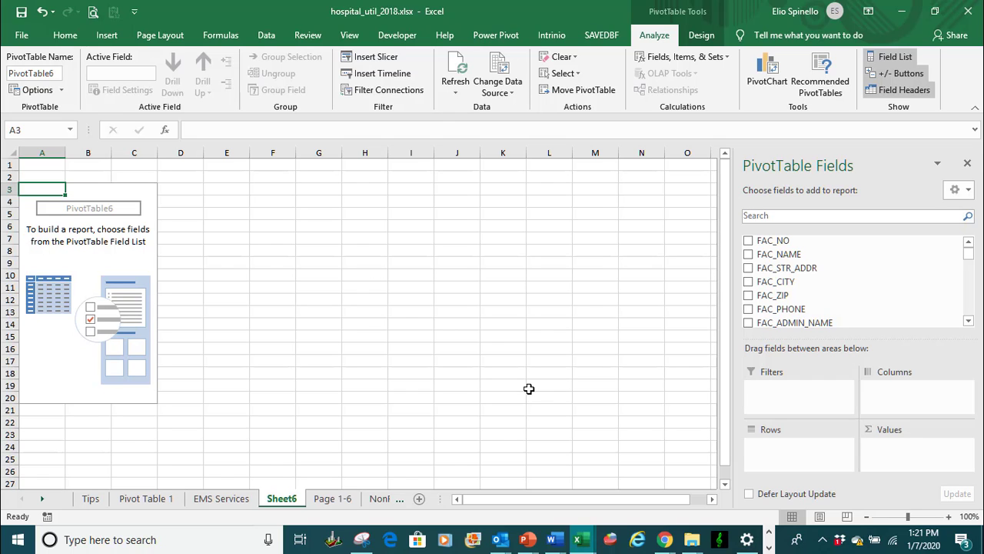
- Sort the new PivotTable's field list from A to Z and locate its EMS_VISITS fields
click(968, 192)
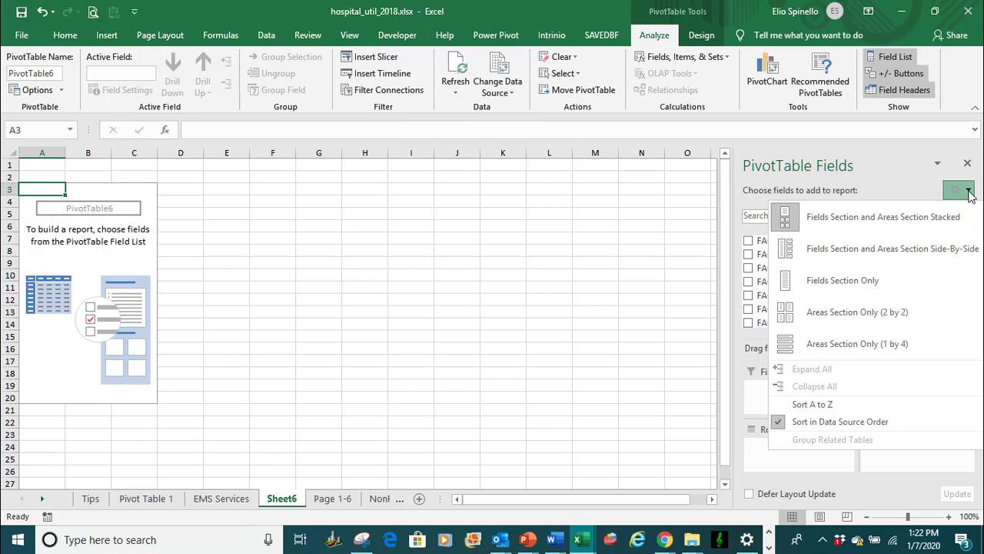
click(828, 406)
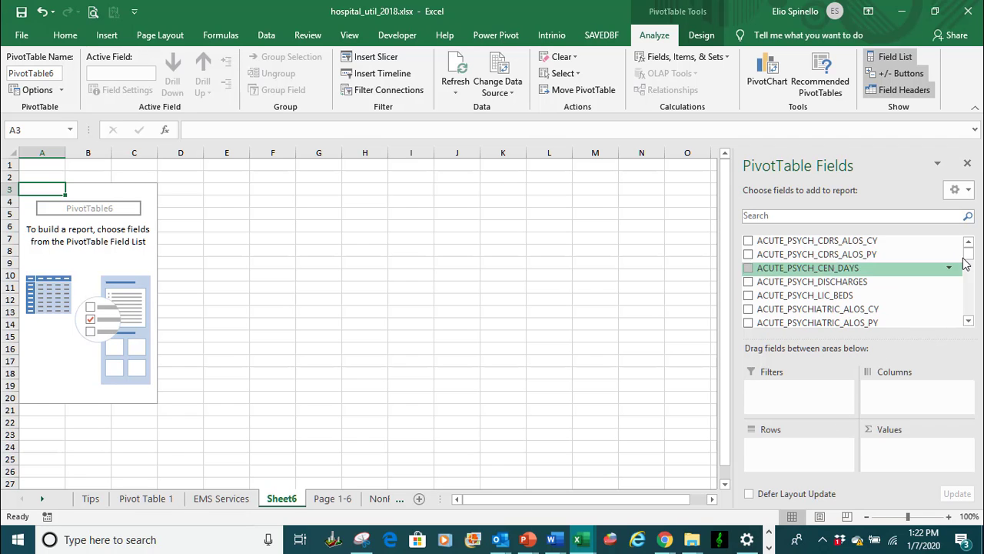
mouse_move(971, 260)
mouse_down()
mouse_move(964, 286)
mouse_move(966, 277)
mouse_up()
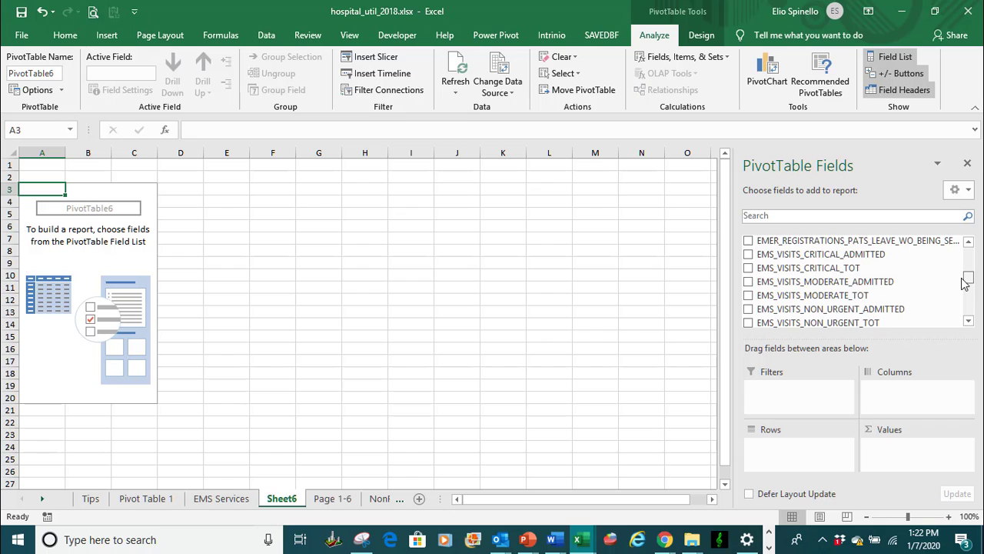
click(747, 270)
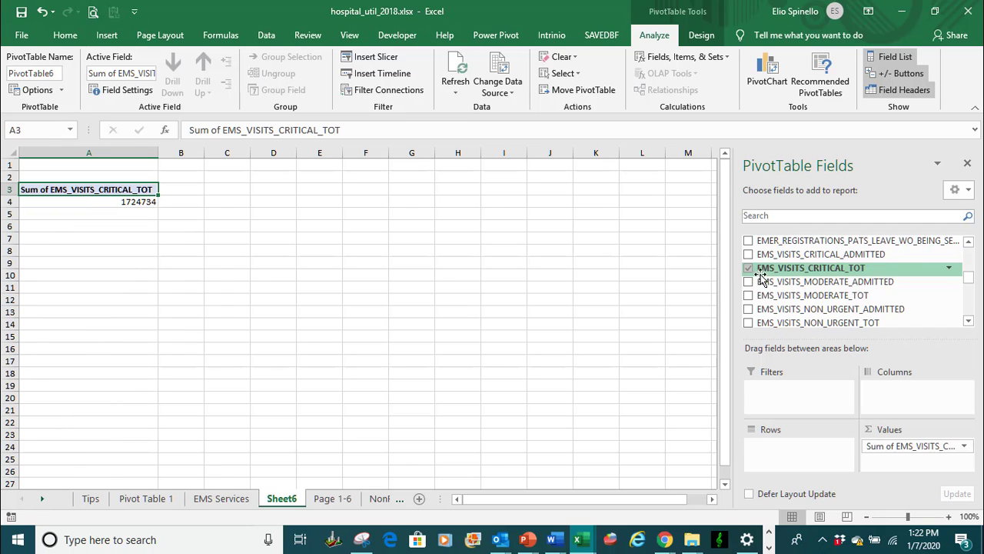
click(747, 297)
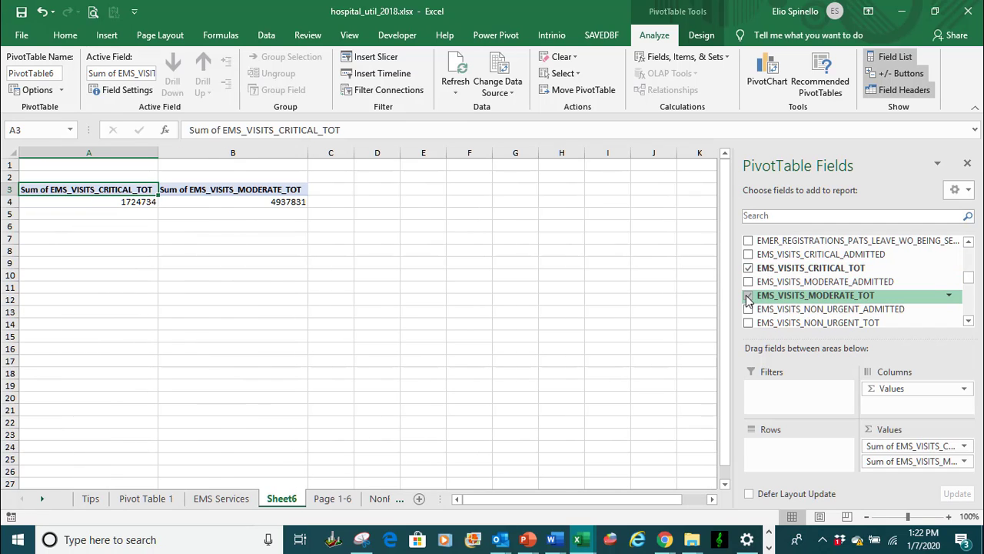
click(748, 296)
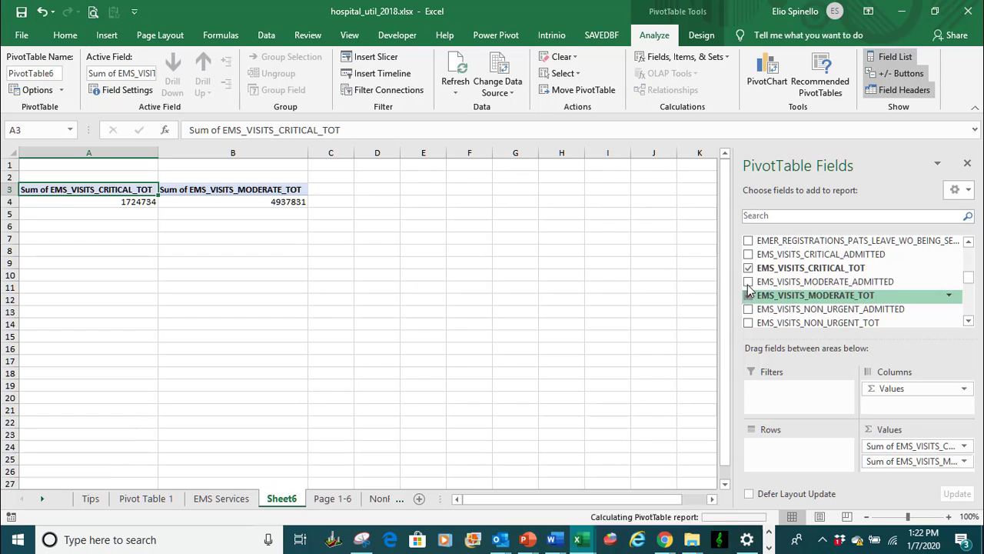
click(747, 268)
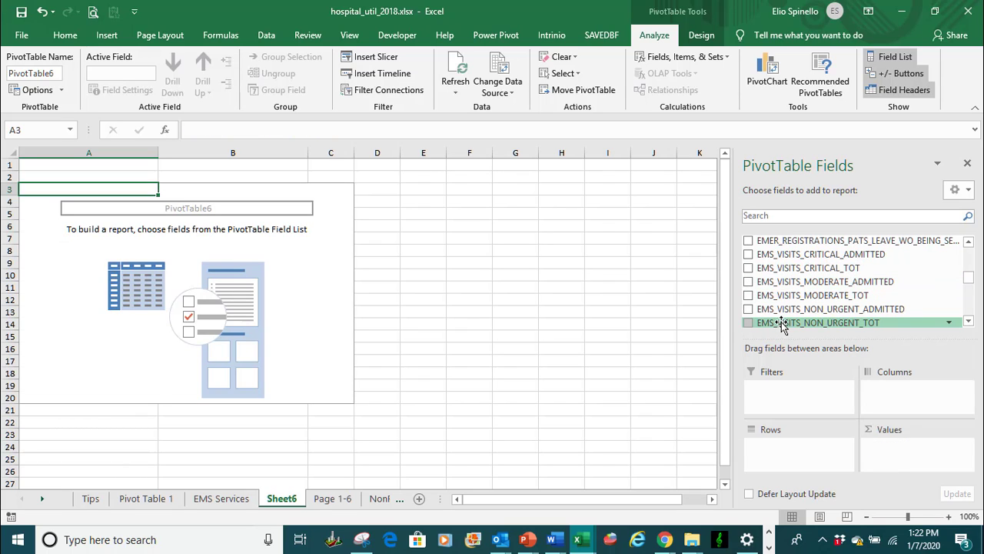
- Add the critical, moderate, non-urgent, severe and urgent EMS_VISITS total fields as PivotTable values, with CONGRESS_DIST as the rows
click(748, 267)
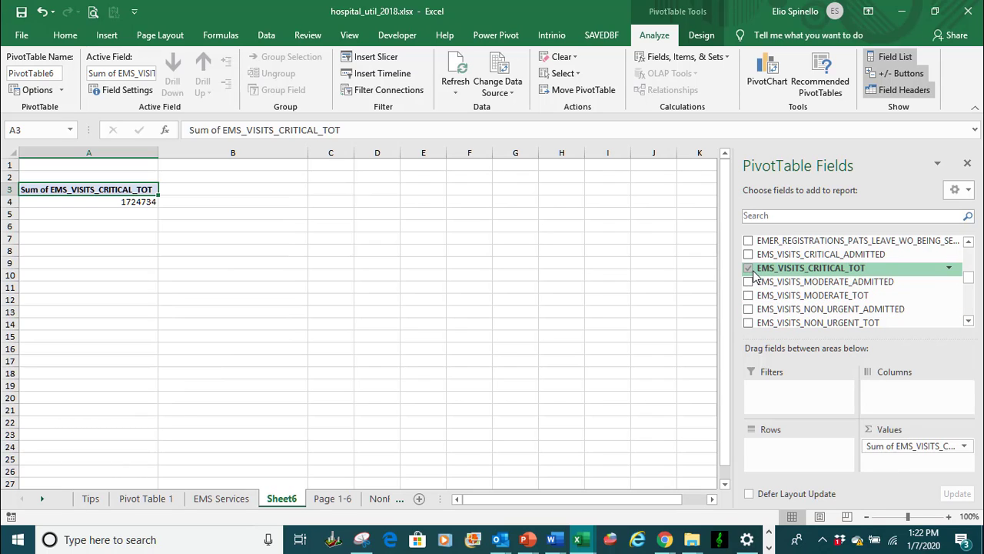
click(748, 295)
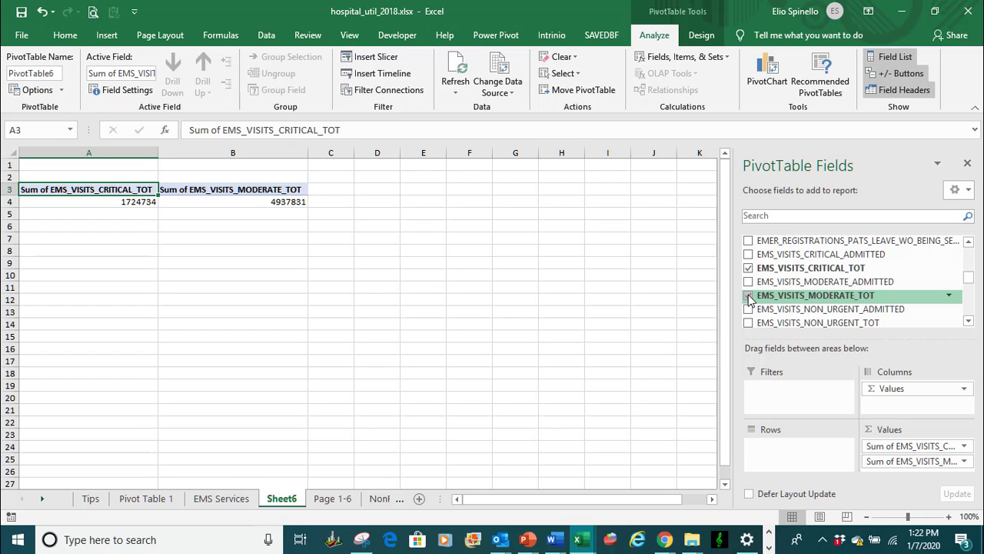
scroll(749, 298, down, 3)
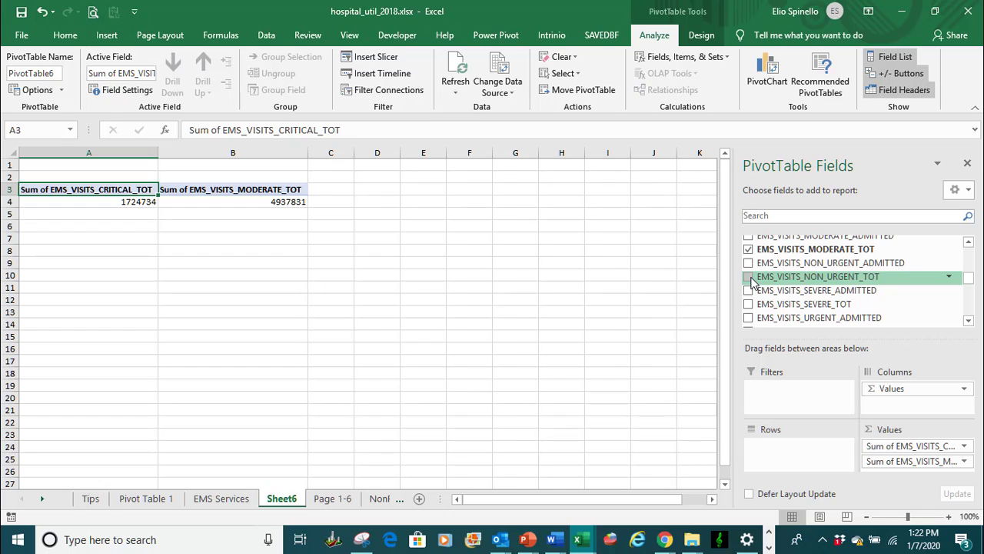
click(749, 276)
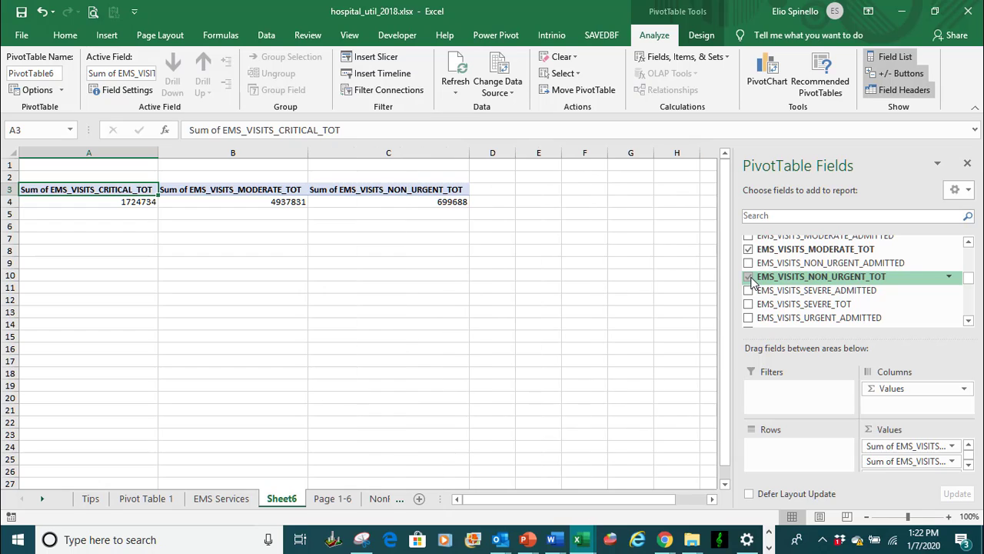
click(749, 305)
scroll(773, 308, down, 3)
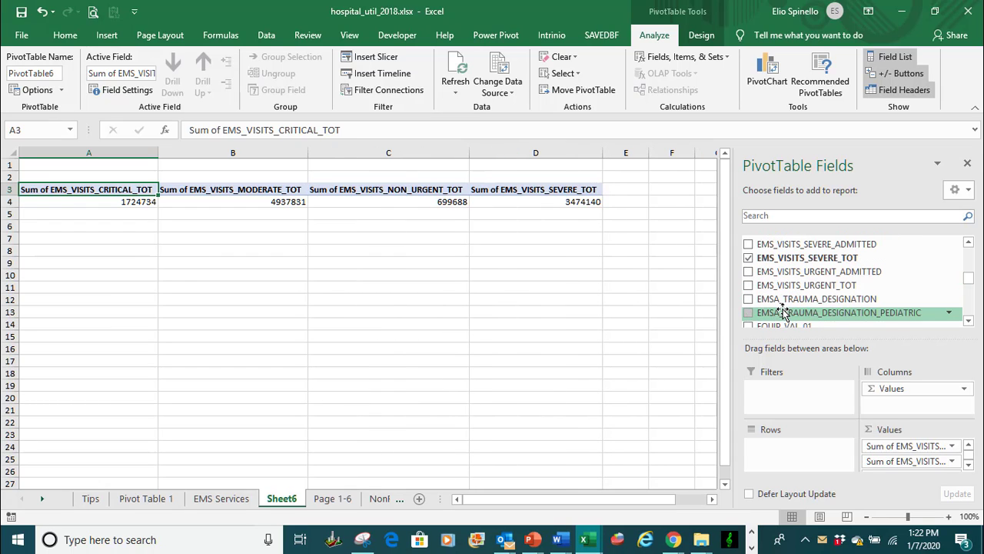
click(749, 286)
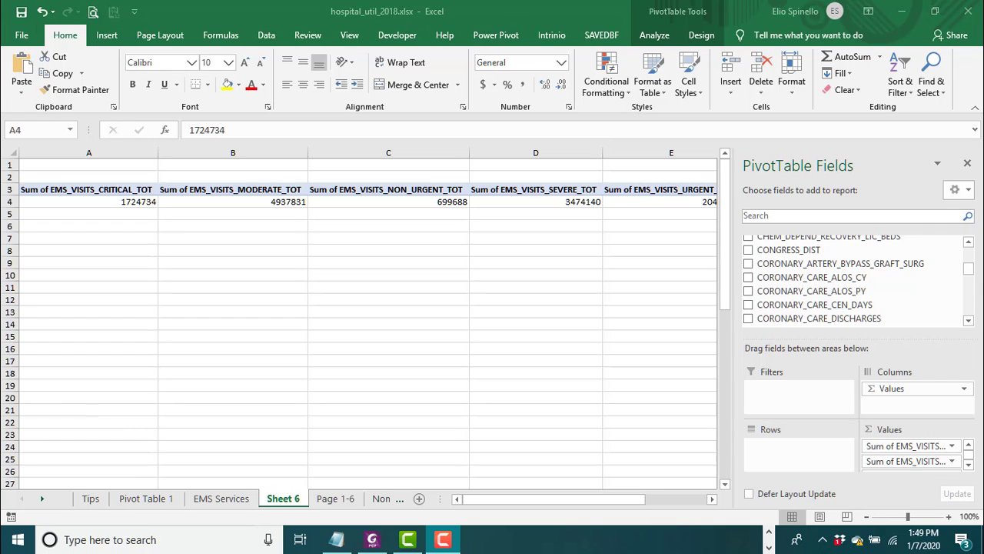
click(970, 270)
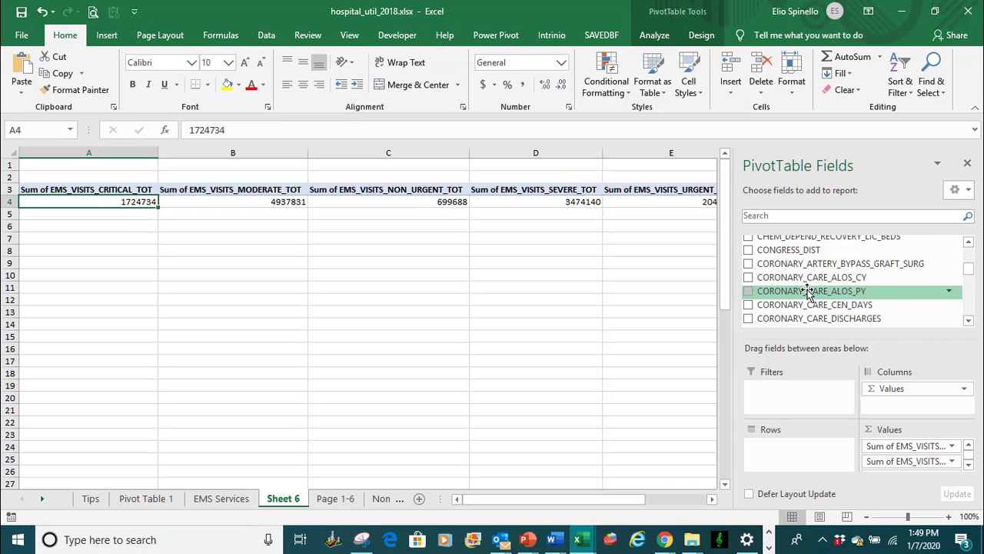
drag(820, 250, 805, 453)
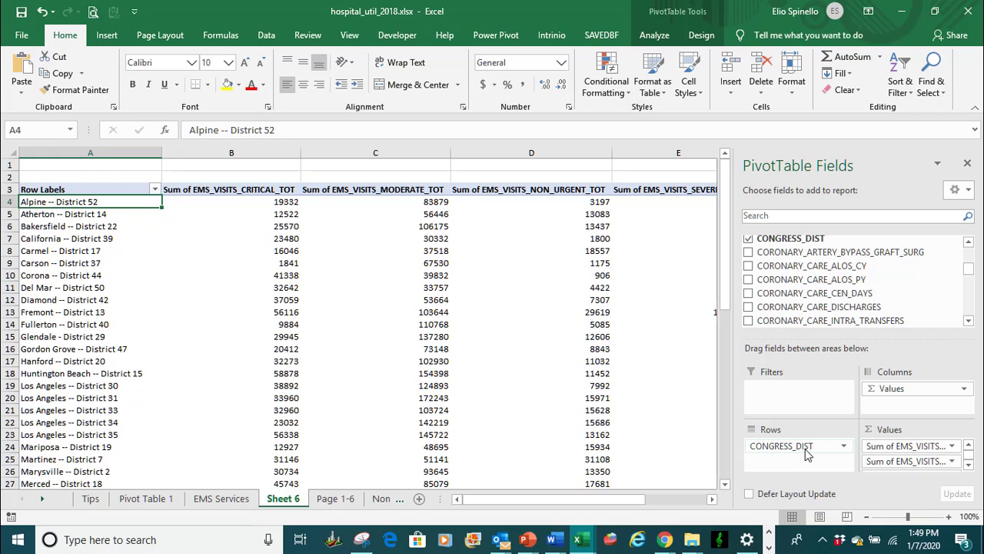
- Rename the worksheet holding the congressional district PivotTable as EMS by CD
right_click(286, 498)
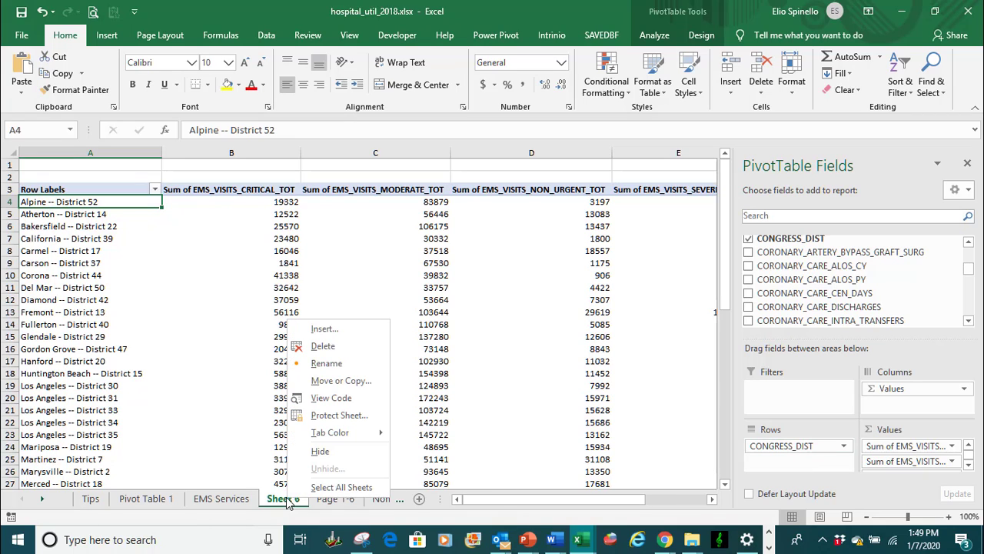
key(Escape)
click(332, 365)
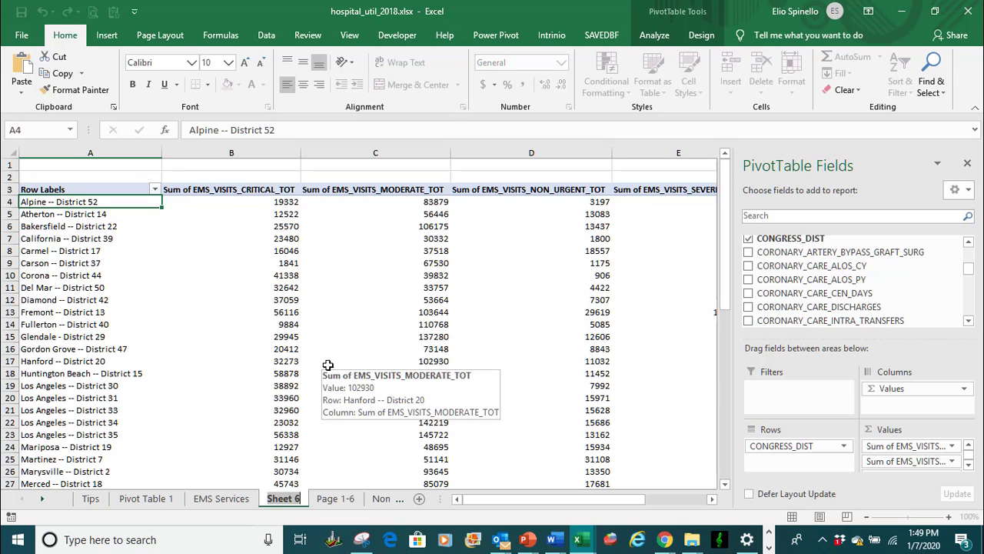
text(EM)
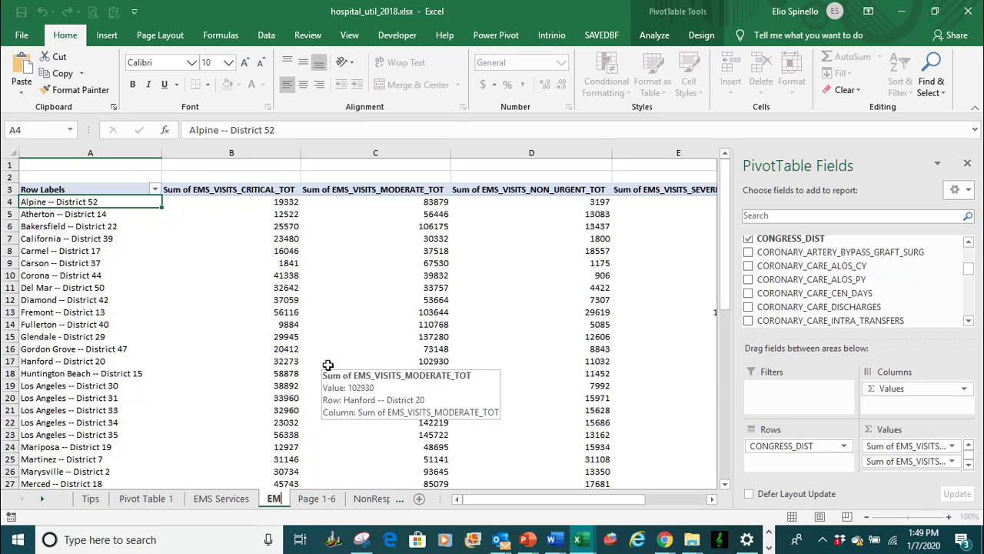
text(S by CD)
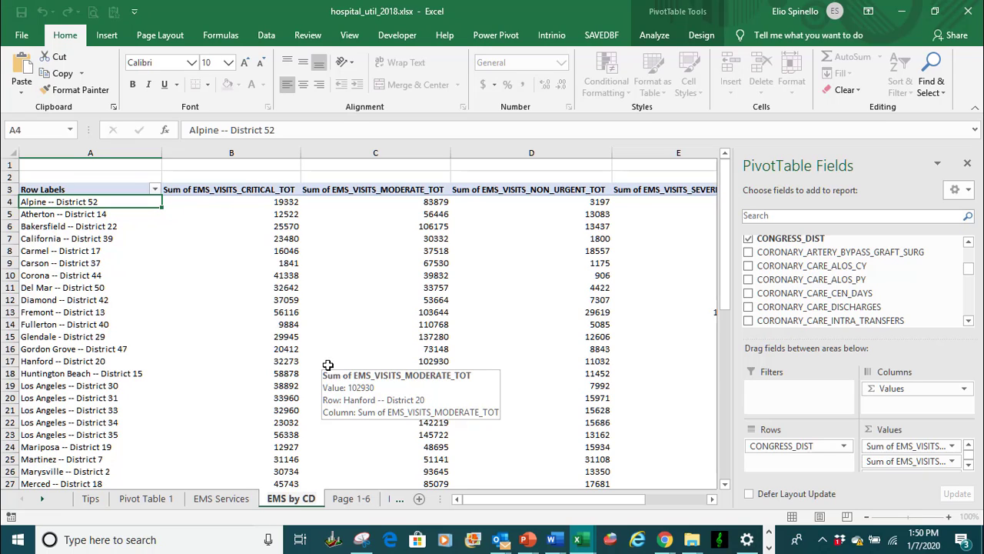
key(Return)
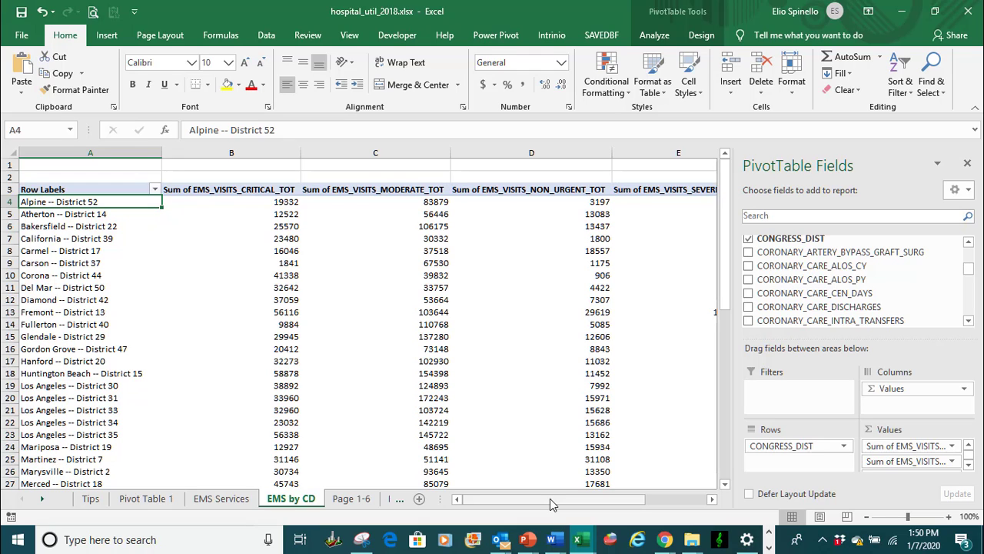
- Start a calculated field for the PivotTable, name it EMS_ALL_TOT and clear its default formula
drag(550, 498, 615, 506)
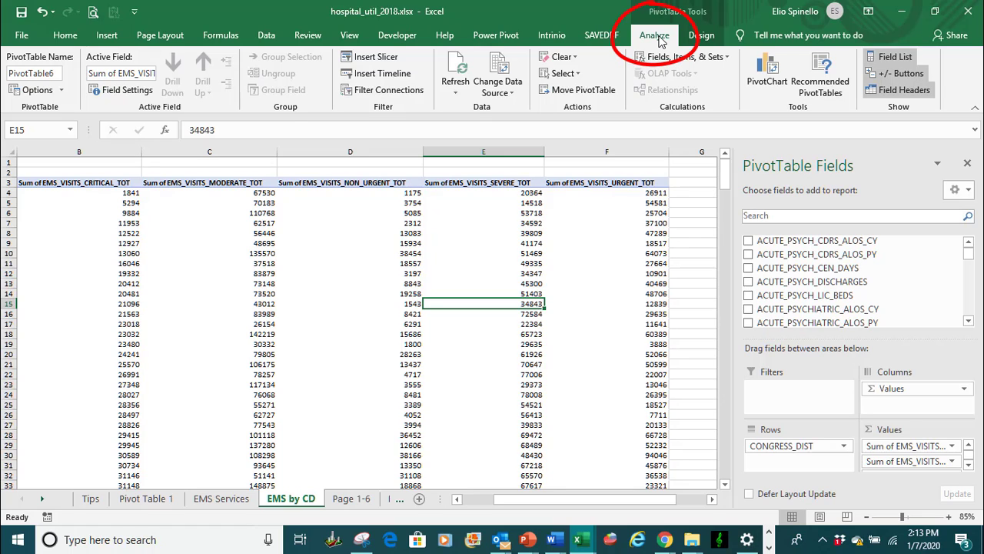
click(732, 58)
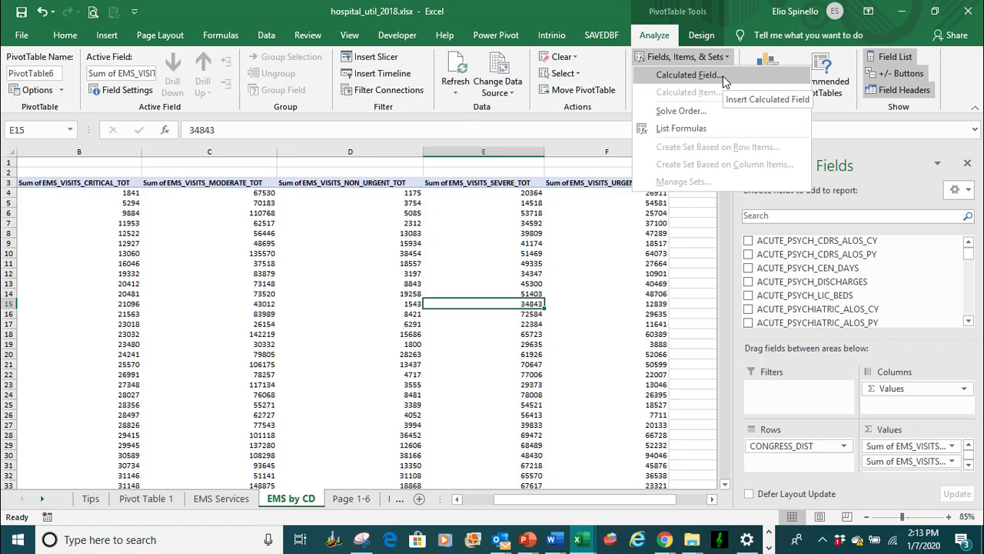
click(723, 75)
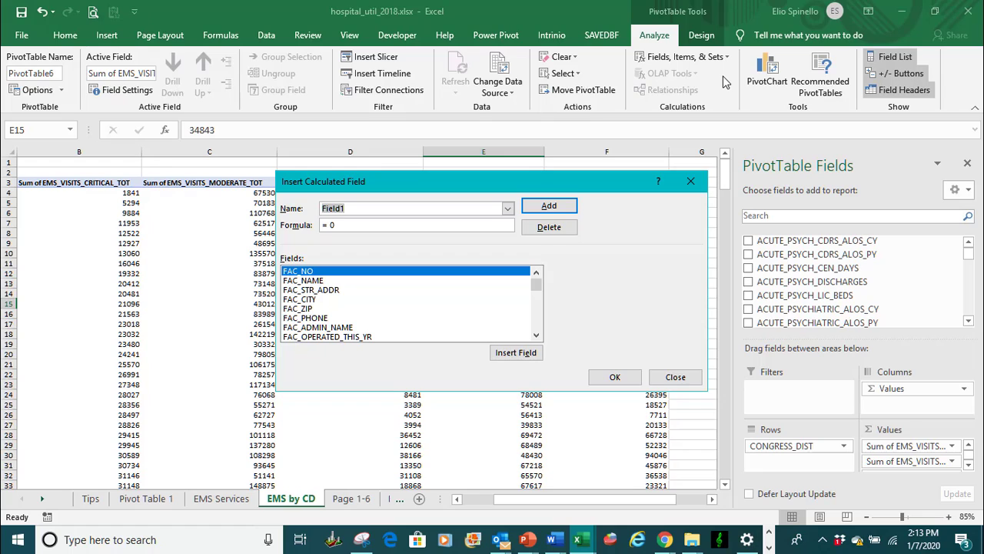
text(EMS)
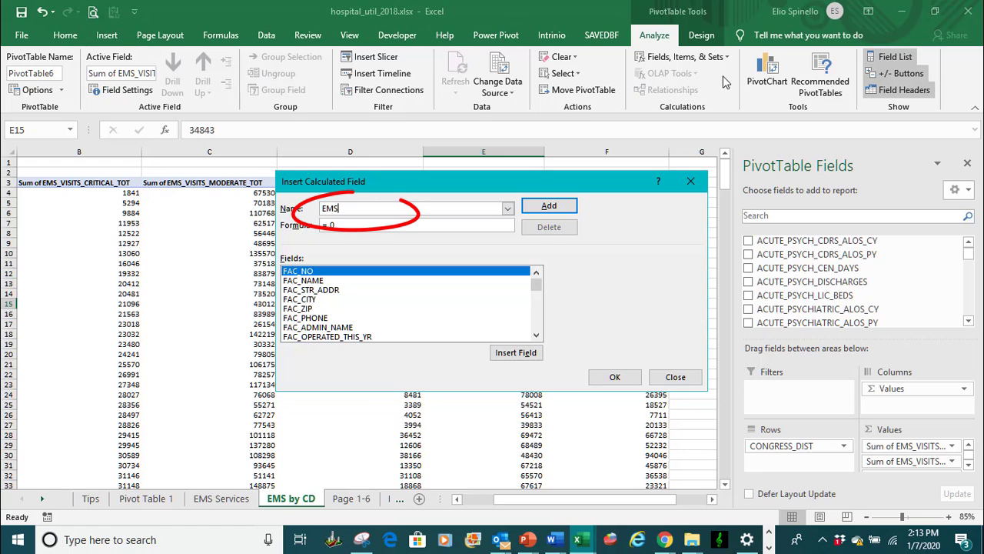
text(_ALL_TOT)
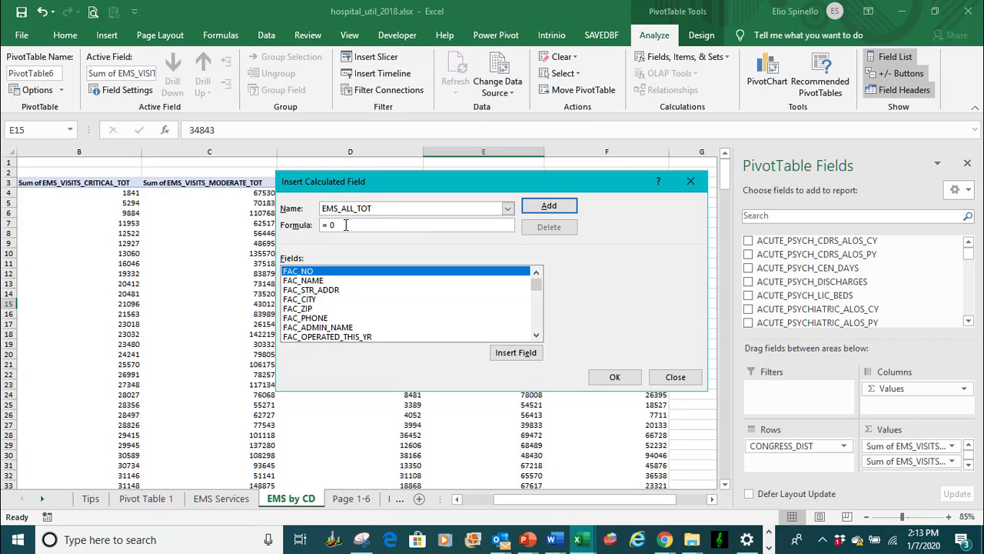
drag(345, 224, 308, 224)
key(BackSpace)
- Begin the EMS_ALL_TOT formula by inserting the EMS_VISITS_NON_URGENT_TOT field
click(537, 291)
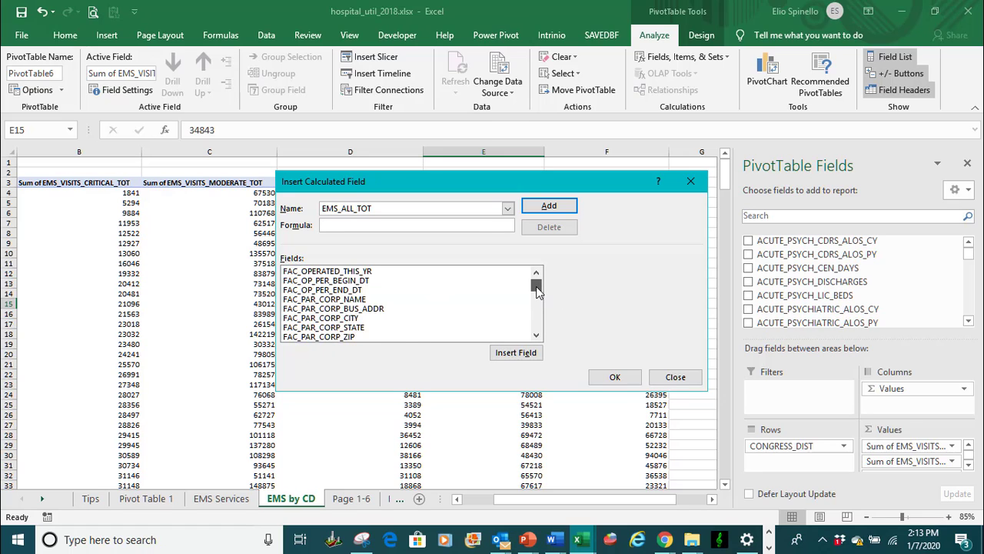
drag(537, 290, 537, 296)
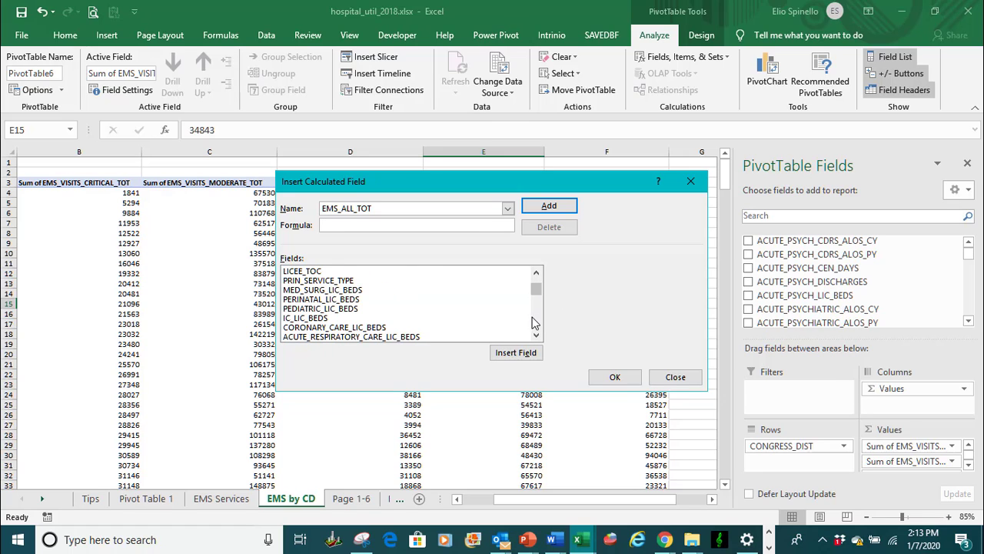
click(536, 324)
click(537, 324)
click(537, 323)
click(536, 323)
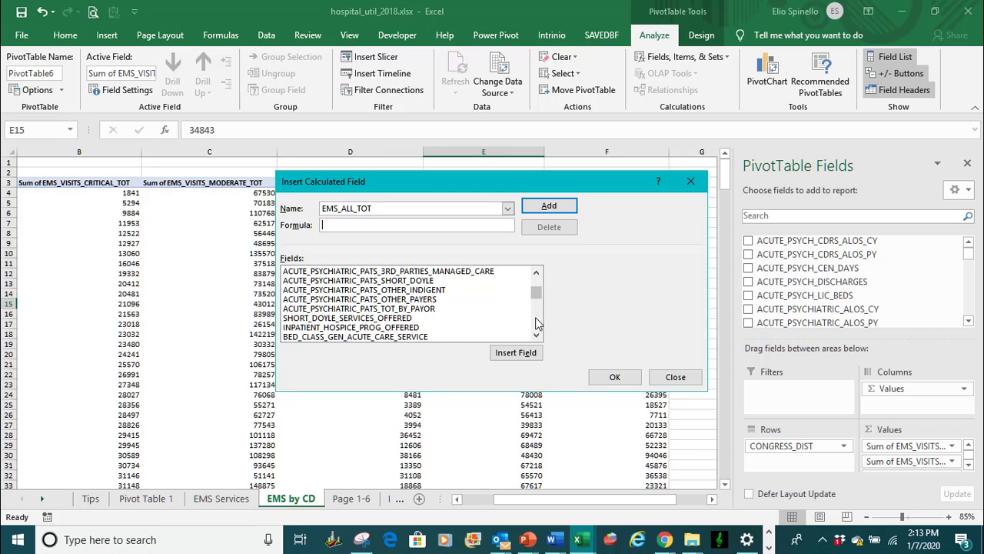
click(537, 324)
click(536, 323)
click(537, 324)
click(537, 324)
click(537, 324)
click(537, 324)
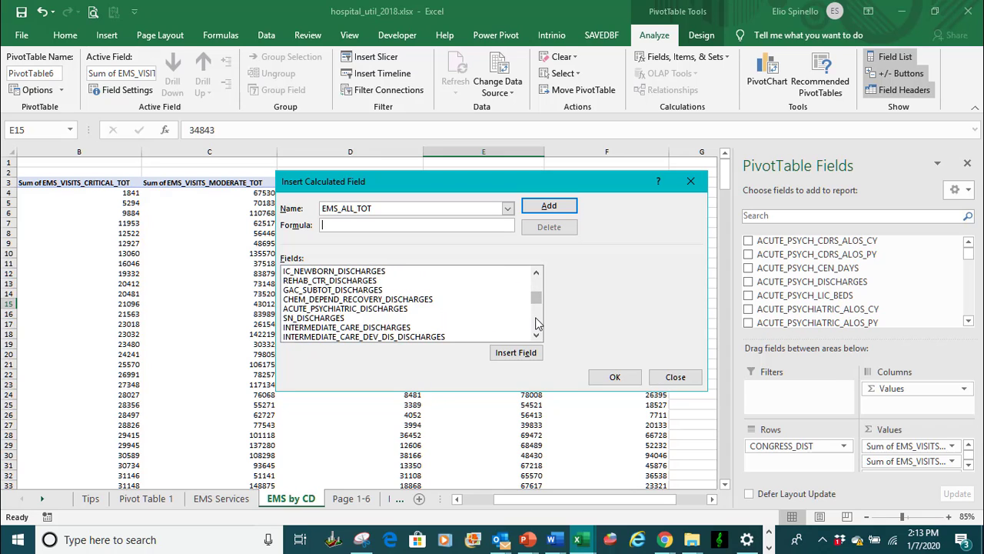
click(537, 323)
click(537, 324)
click(536, 324)
click(536, 324)
click(536, 324)
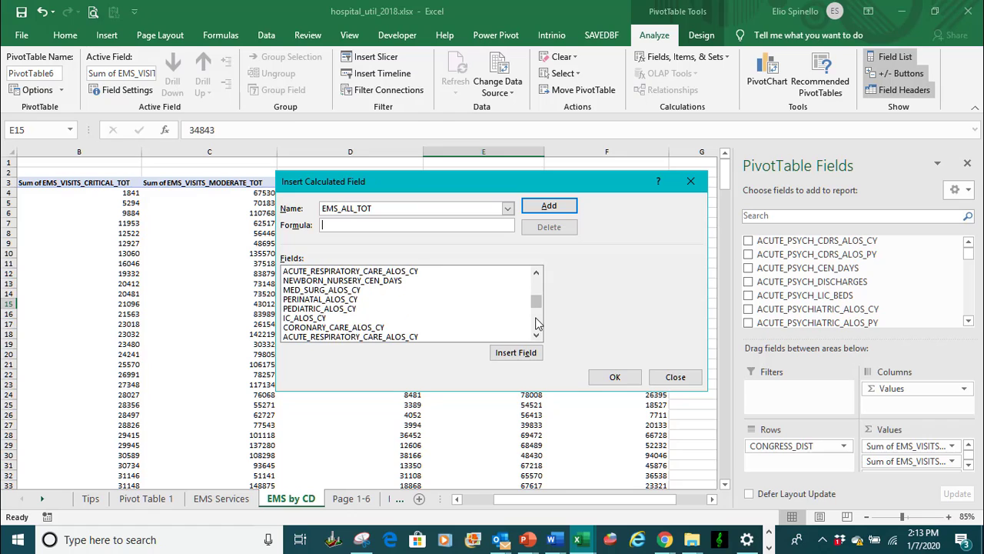
click(537, 324)
click(537, 323)
click(537, 324)
click(537, 324)
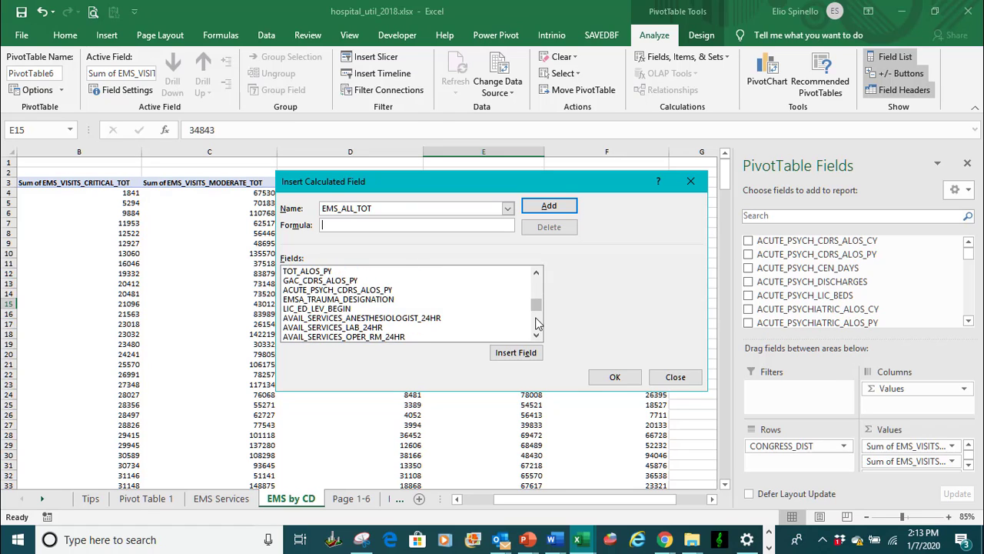
click(537, 323)
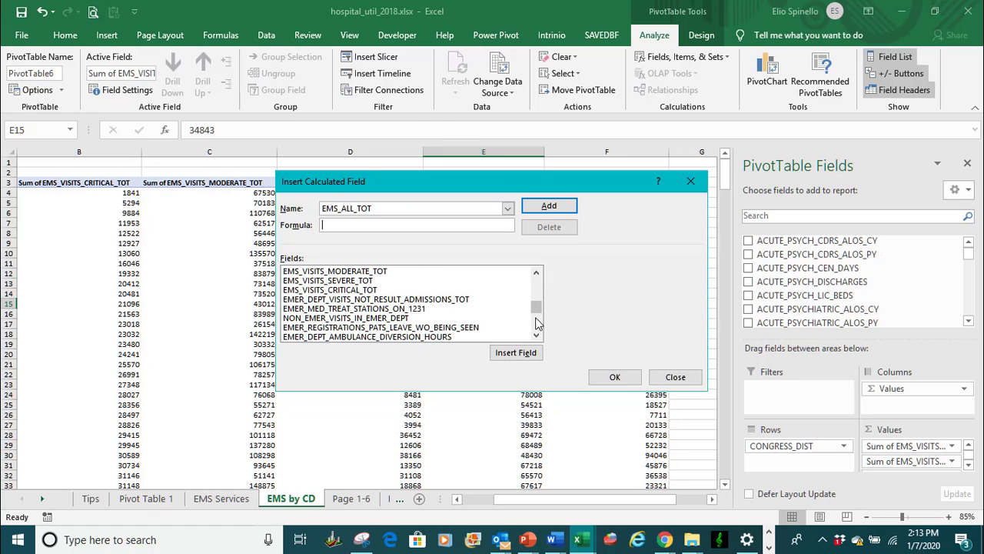
click(537, 274)
click(537, 273)
click(537, 274)
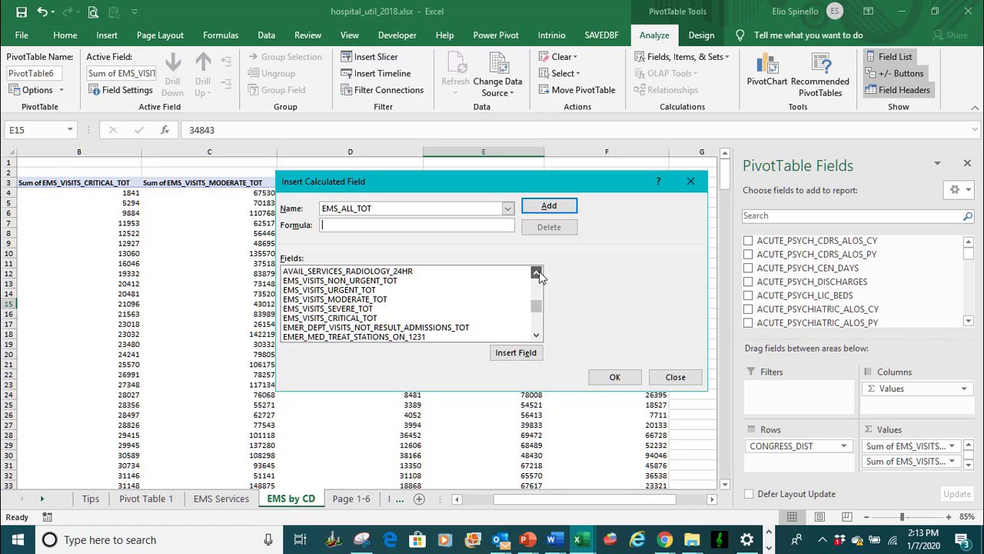
click(343, 282)
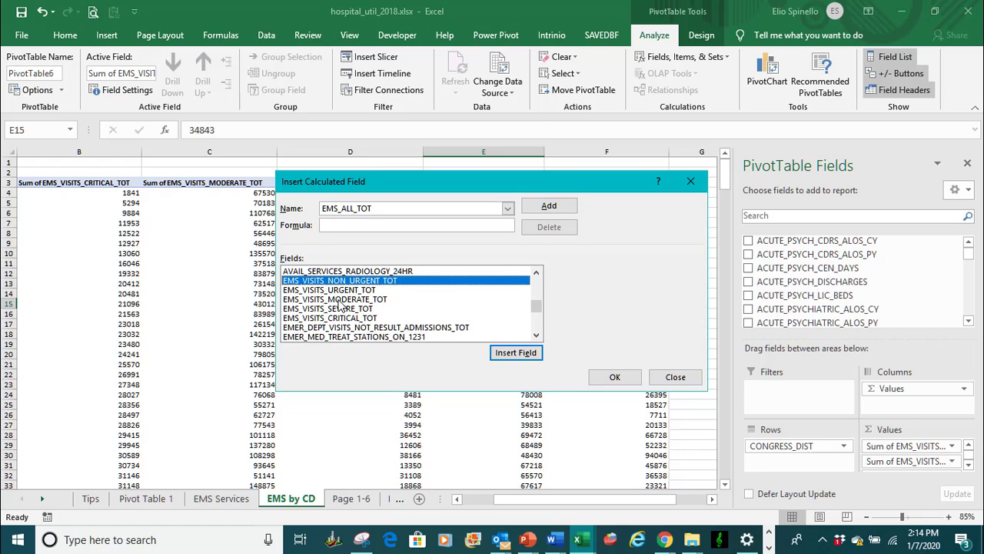
click(505, 356)
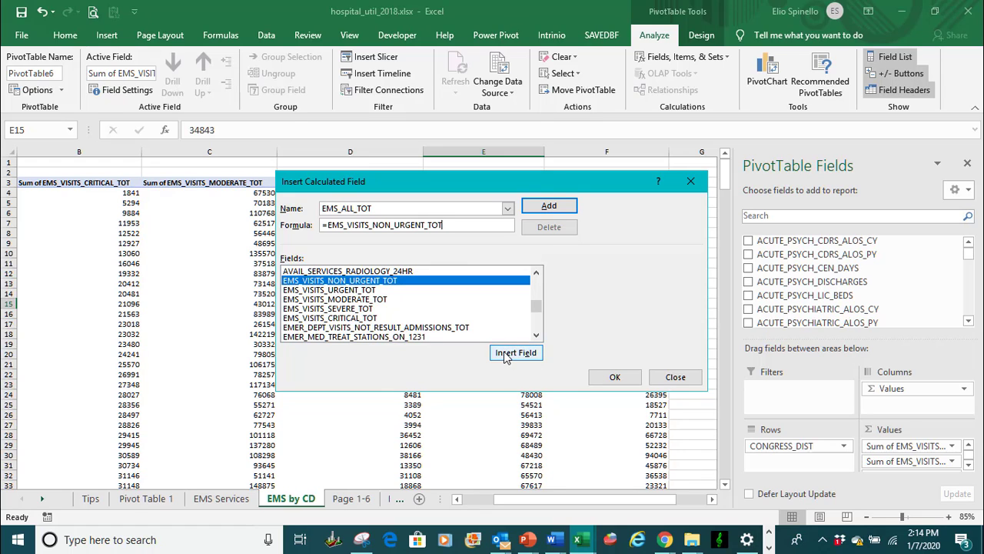
- Append EMS_VISITS_URGENT_TOT and EMS_VISITS_MODERATE_TOT to the EMS_ALL_TOT formula as added terms
text(+)
click(340, 290)
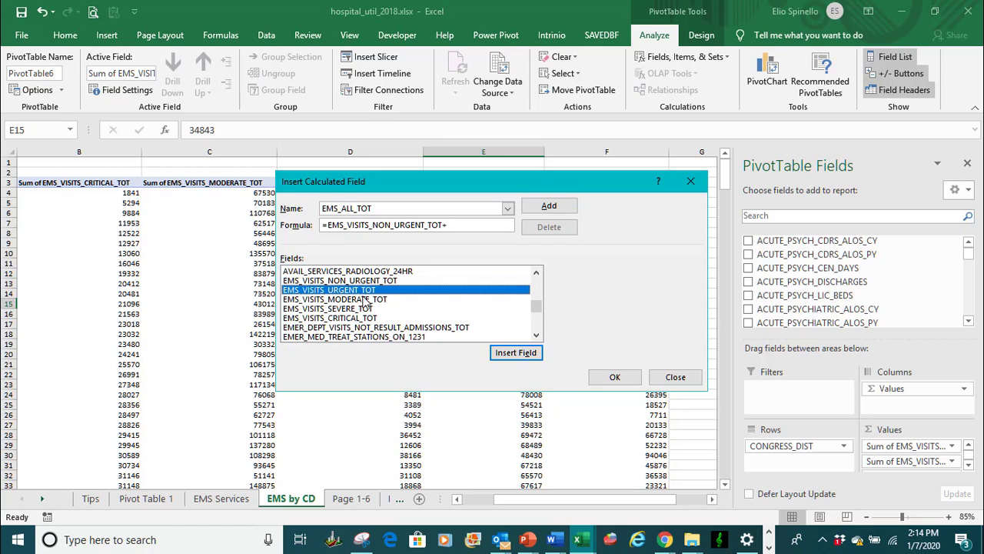
click(515, 352)
text(+)
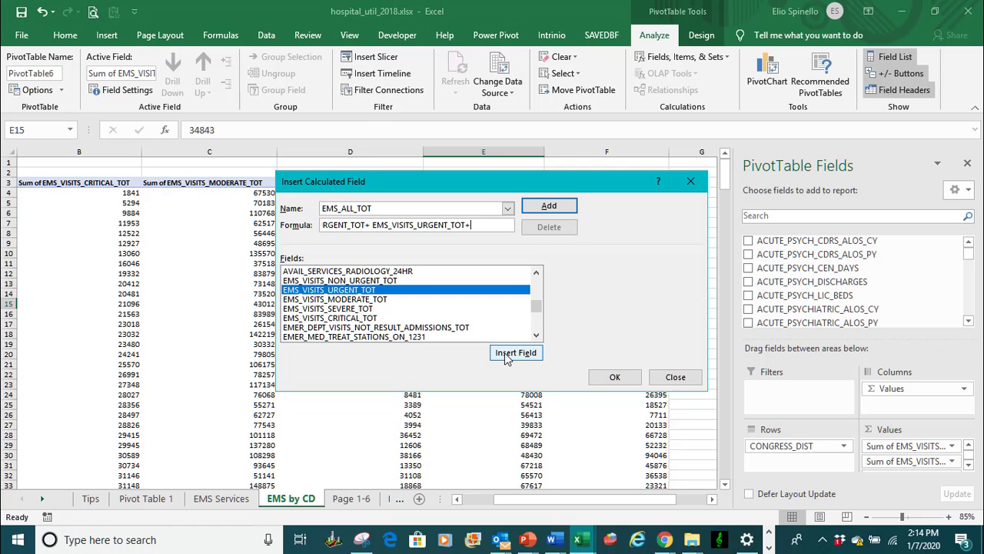
click(376, 300)
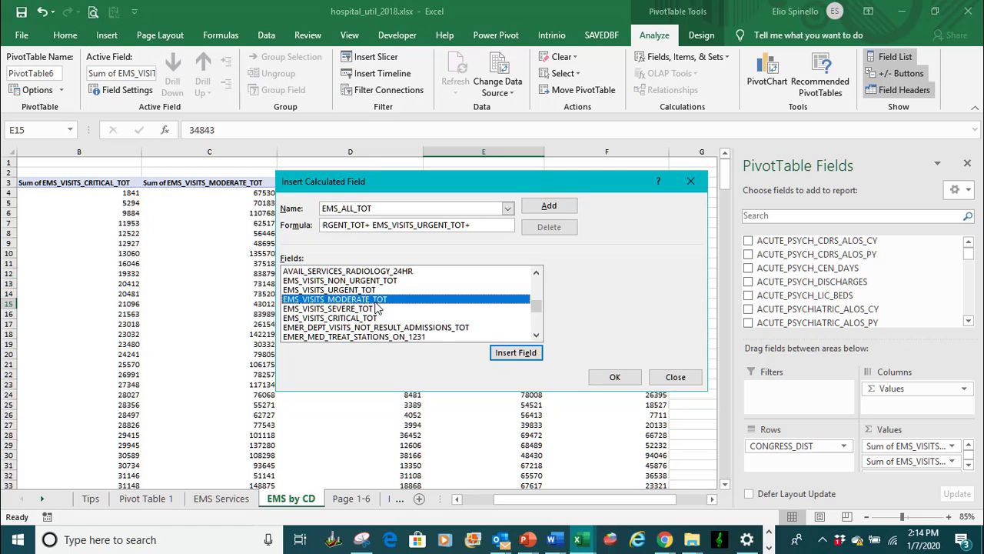
click(515, 356)
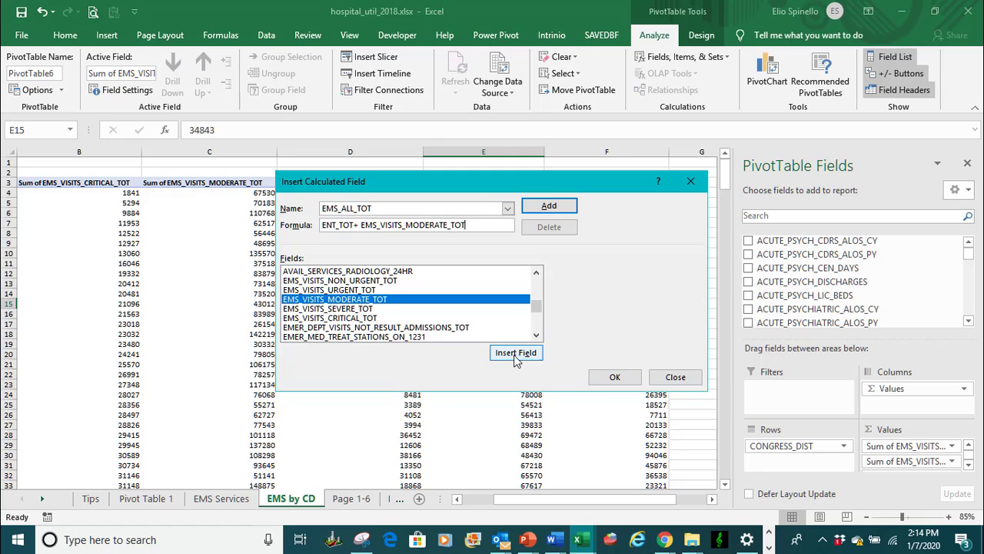
- Complete the formula by adding EMS_VISITS_SEVERE_TOT and EMS_VISITS_CRITICAL_TOT, and create the calculated field
text(+)
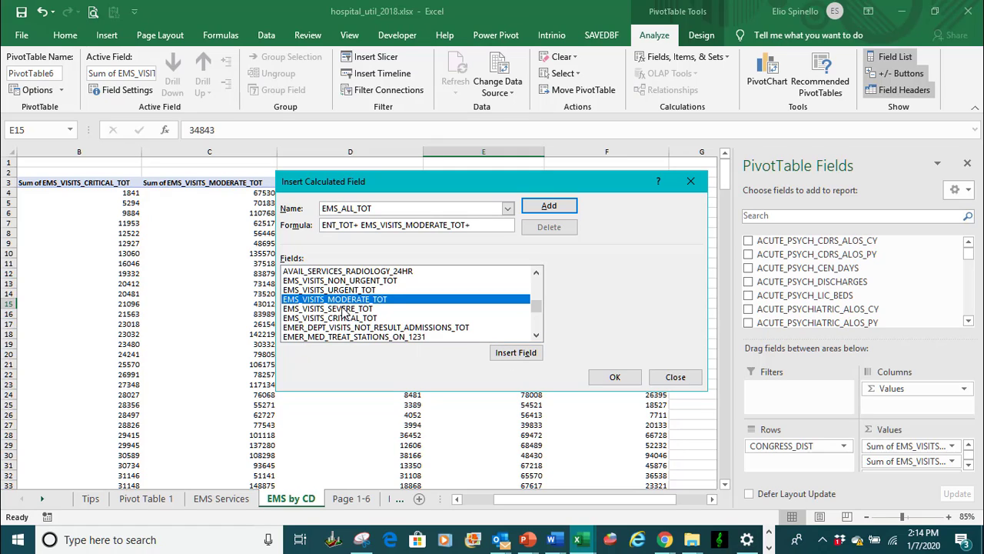
click(346, 308)
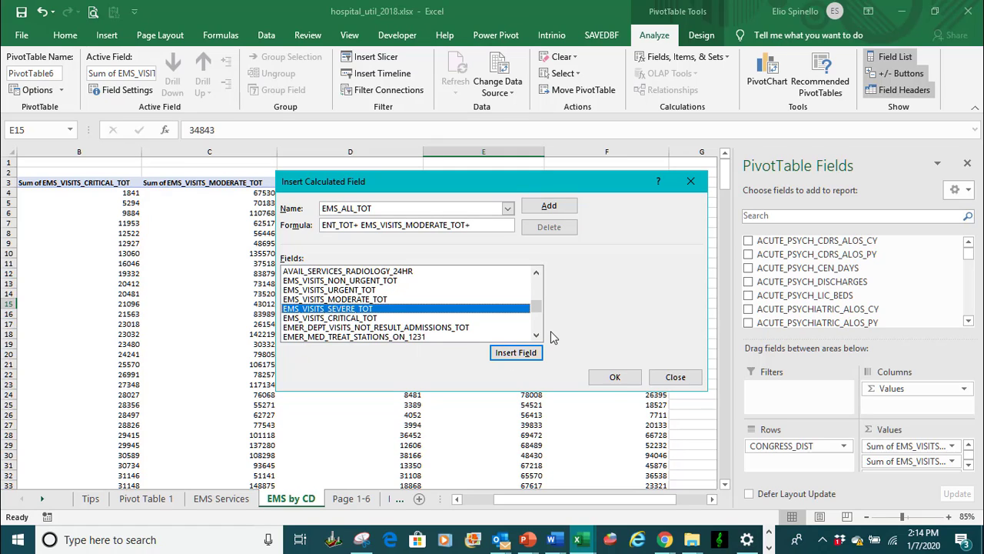
click(507, 356)
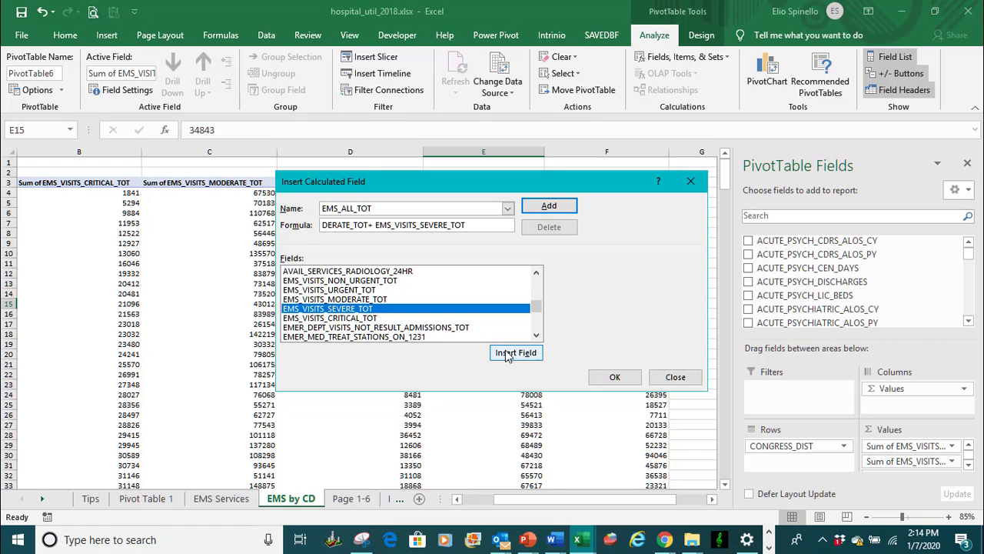
text(+)
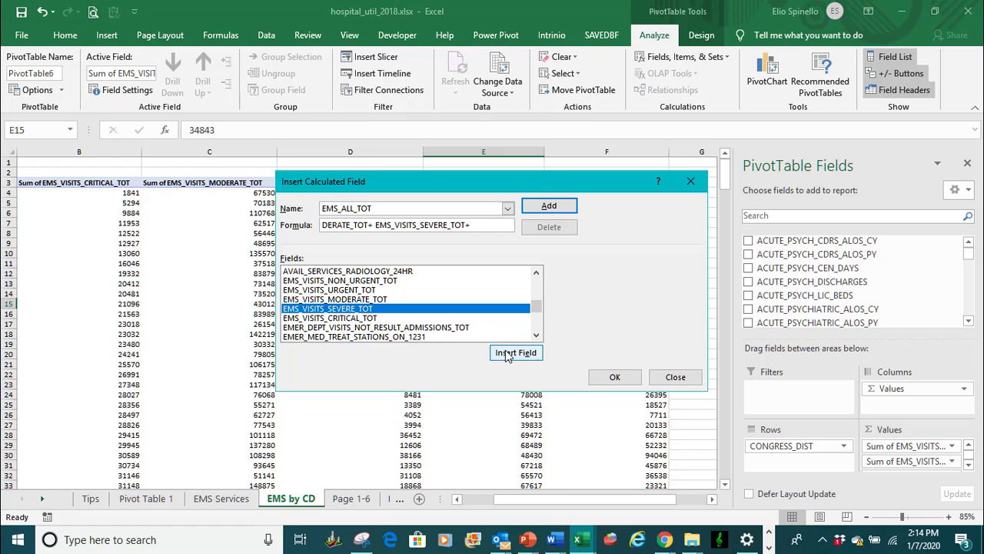
click(354, 317)
click(513, 354)
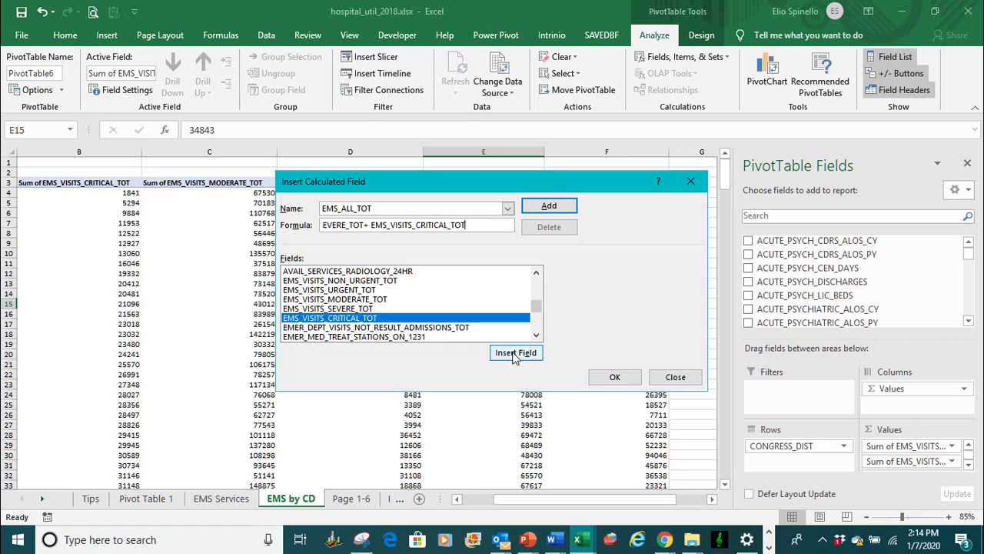
click(616, 378)
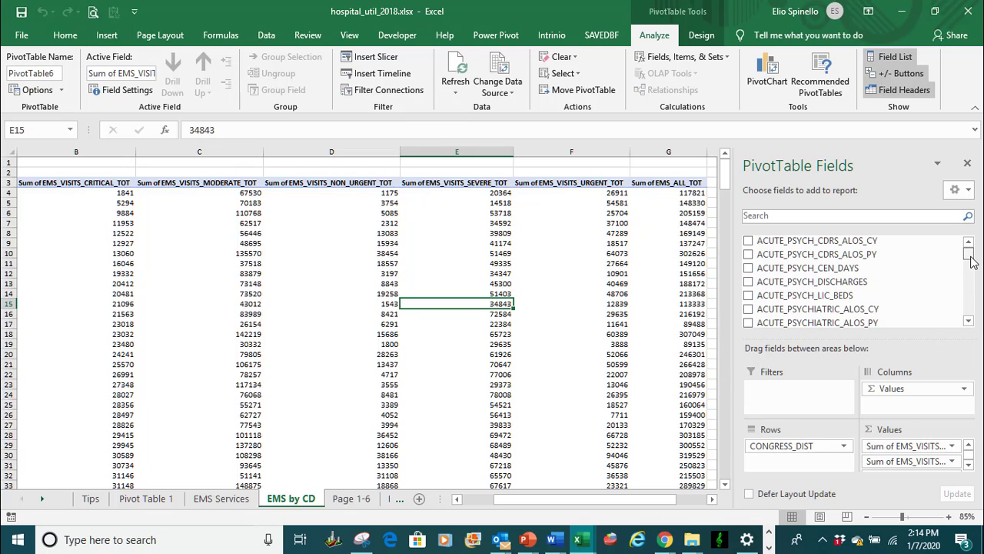
- Locate the EMS_ALL_TOT calculated field in the PivotTable field list and among the PivotTable's value fields
drag(971, 261, 969, 283)
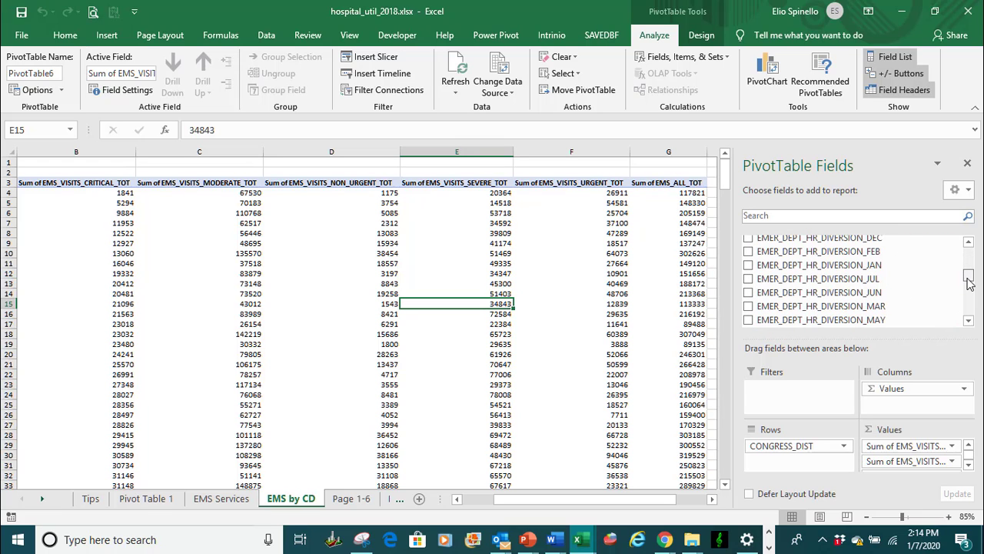
scroll(946, 285, down, 8)
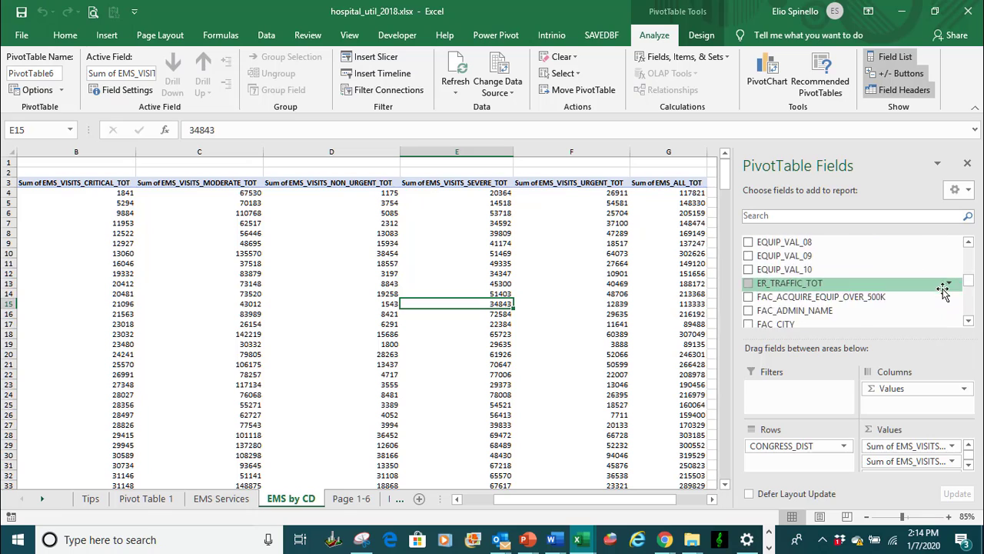
scroll(944, 289, up, 7)
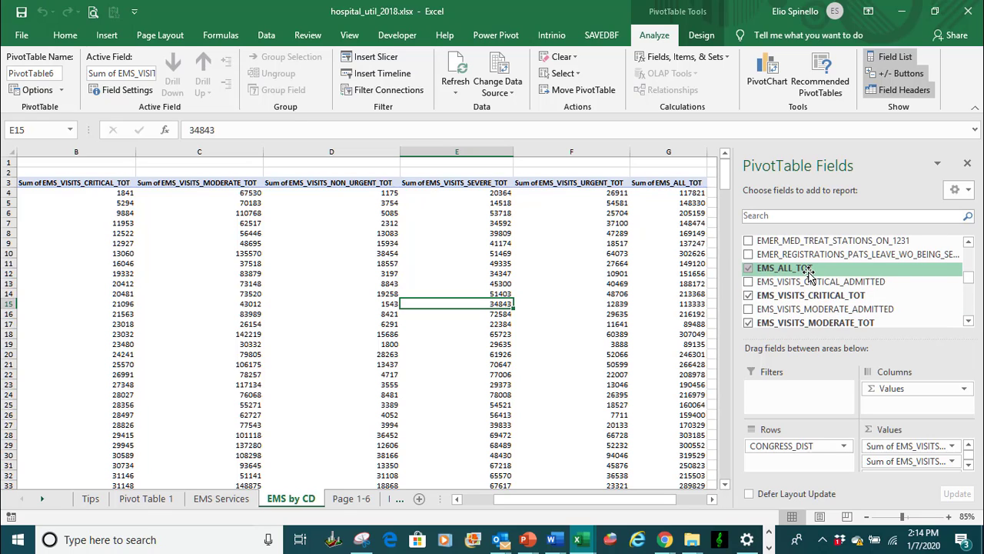
click(970, 468)
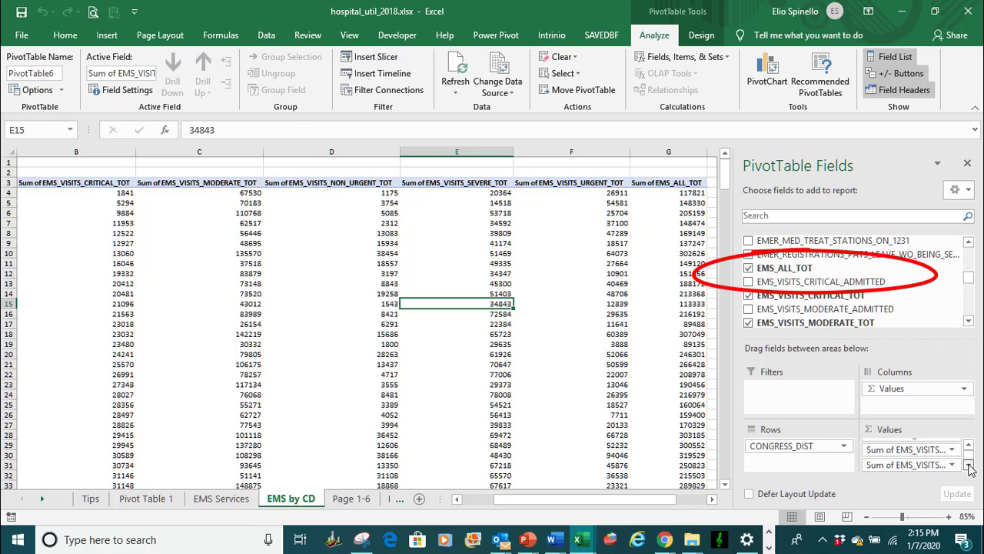
click(970, 467)
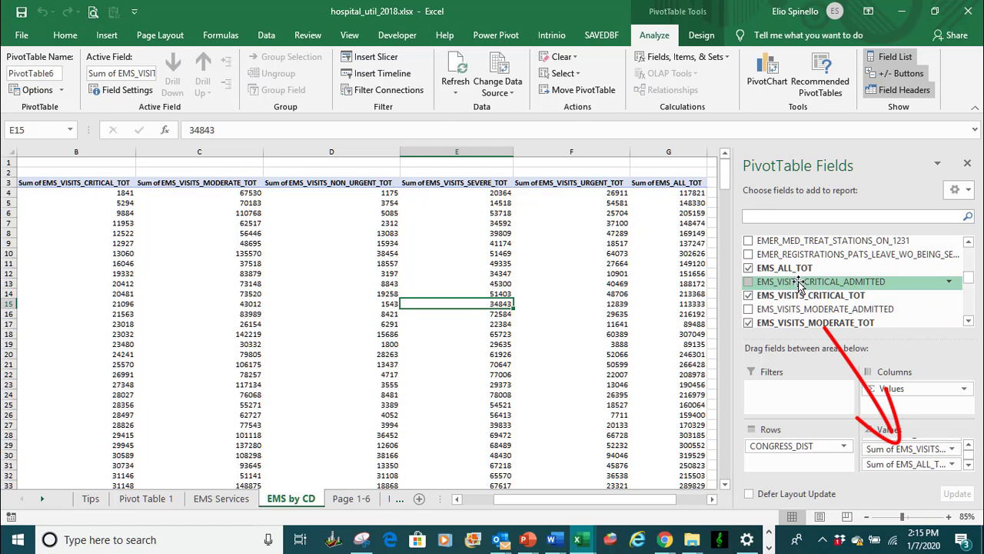
- Add EMS_ALL_TOT to the PivotTable values a second time, check the duplicate column and remove it
mouse_move(785, 269)
mouse_down()
mouse_move(823, 296)
mouse_move(910, 423)
mouse_move(923, 486)
mouse_move(915, 471)
mouse_up()
click(969, 466)
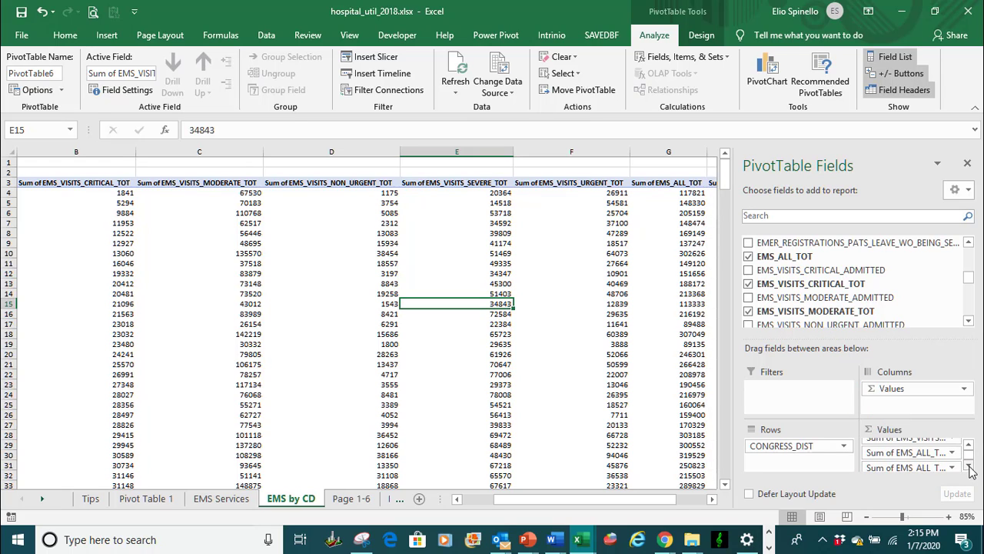
click(970, 468)
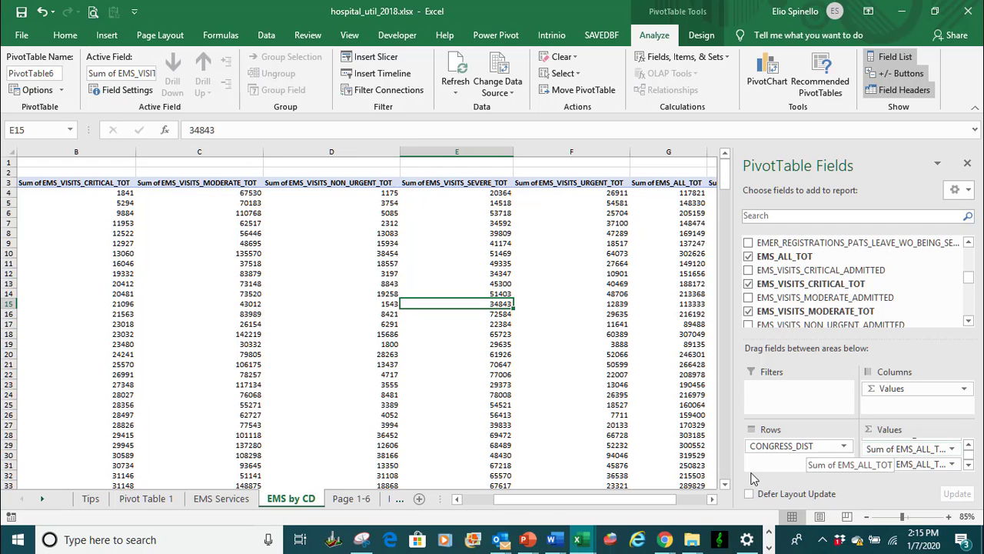
drag(573, 501, 610, 497)
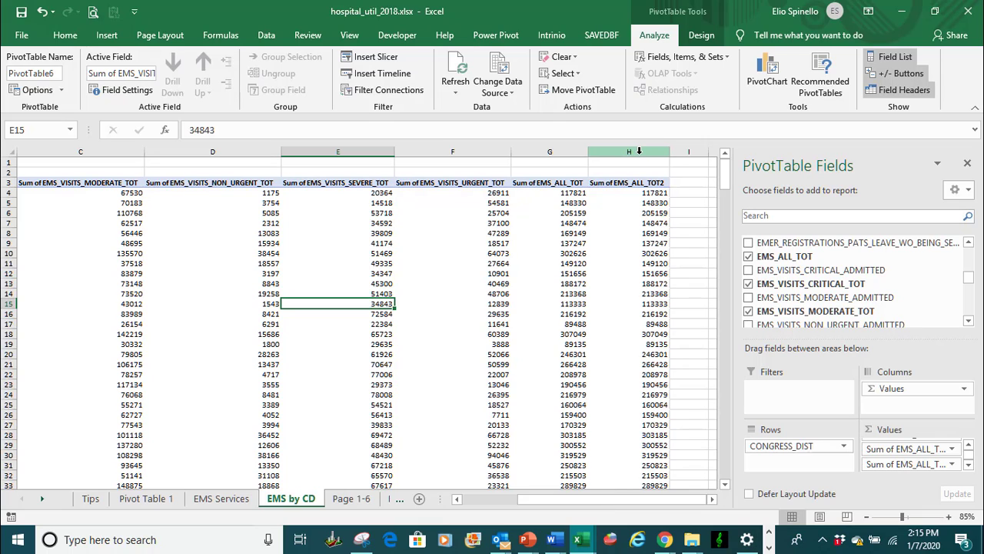
click(953, 464)
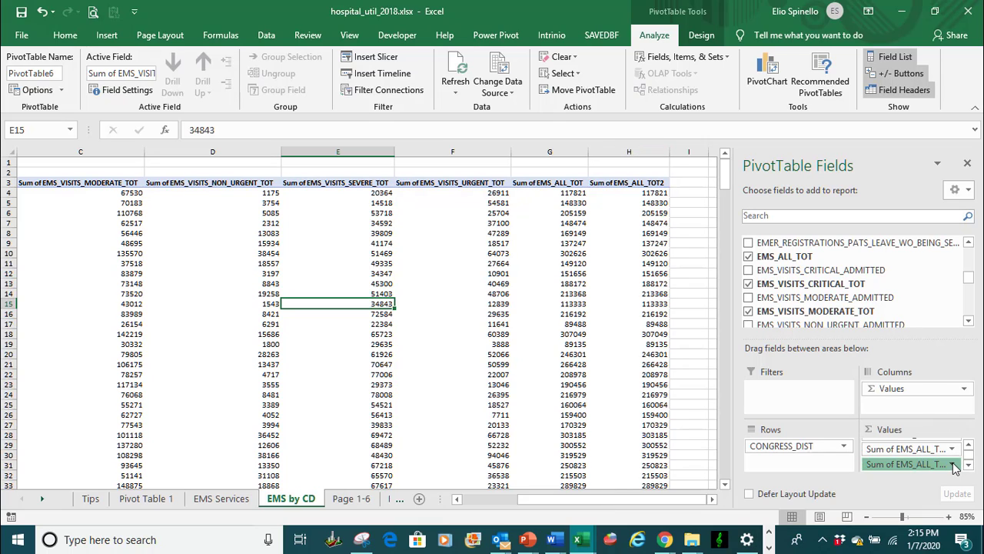
click(879, 429)
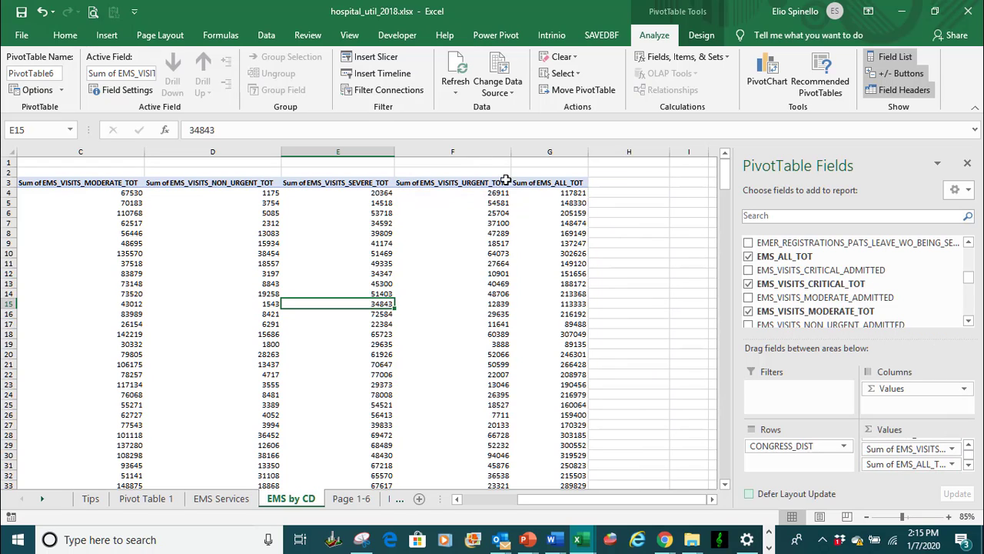
- Sort the congressional districts by Sum of EMS_ALL_TOT from largest to smallest and review the highest-ranked districts
click(565, 223)
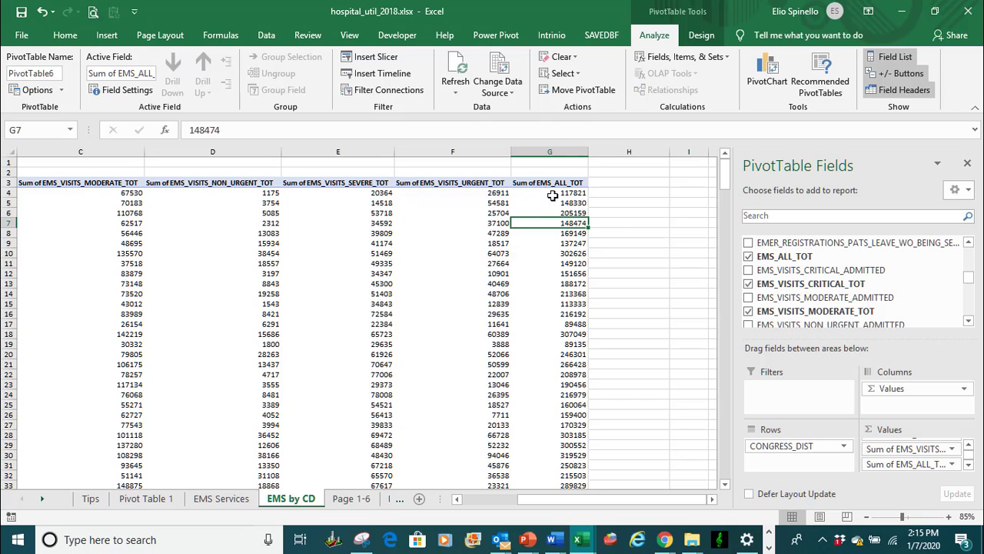
click(550, 194)
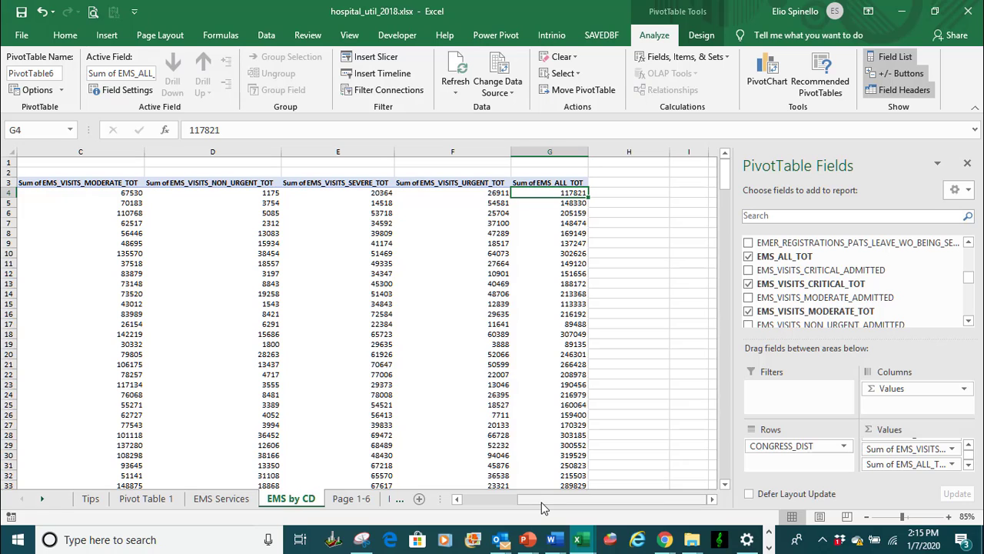
drag(541, 502, 465, 500)
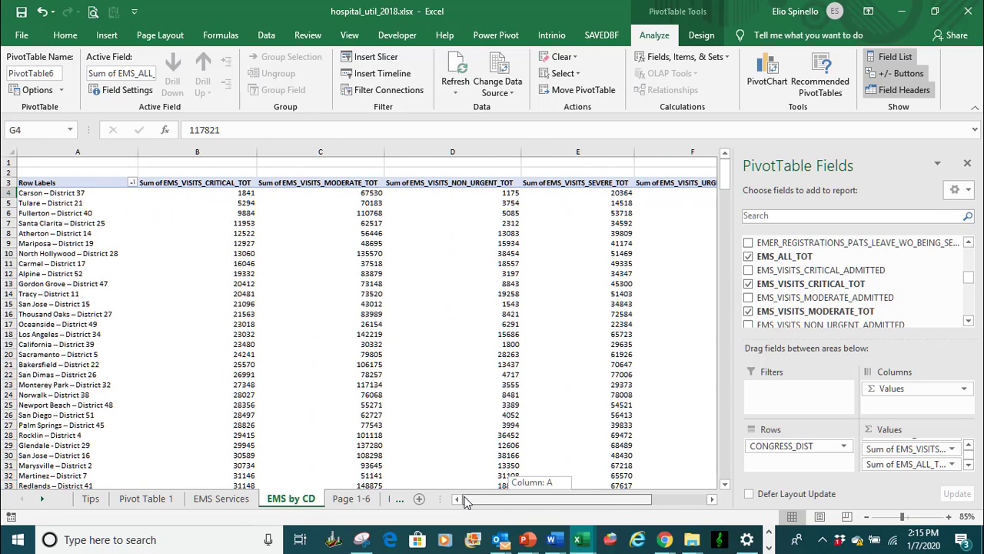
drag(466, 500, 562, 495)
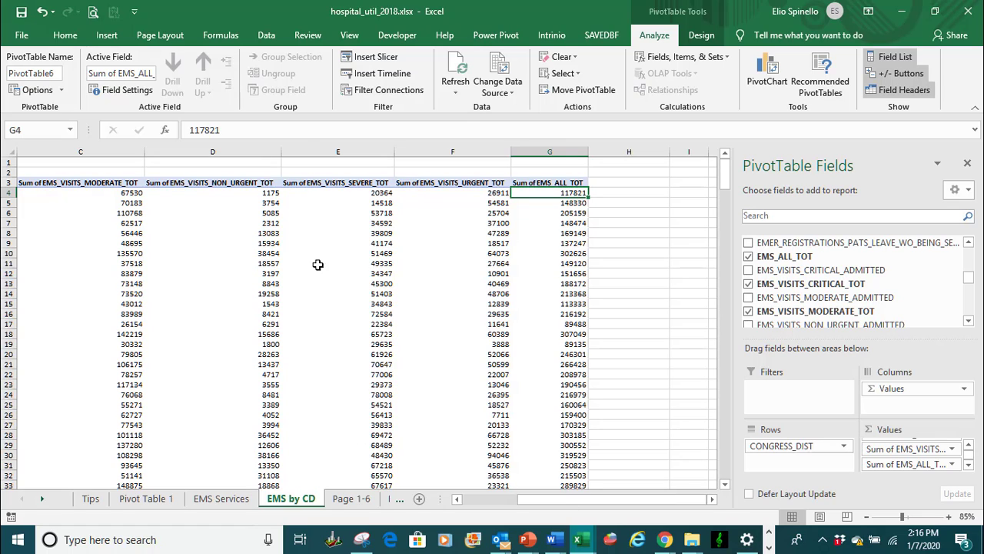
click(267, 36)
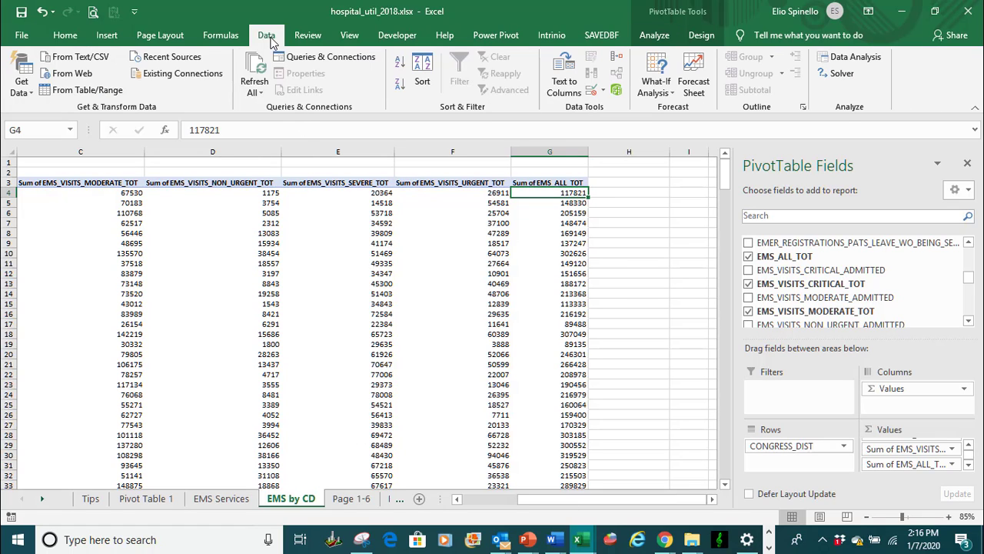
click(400, 89)
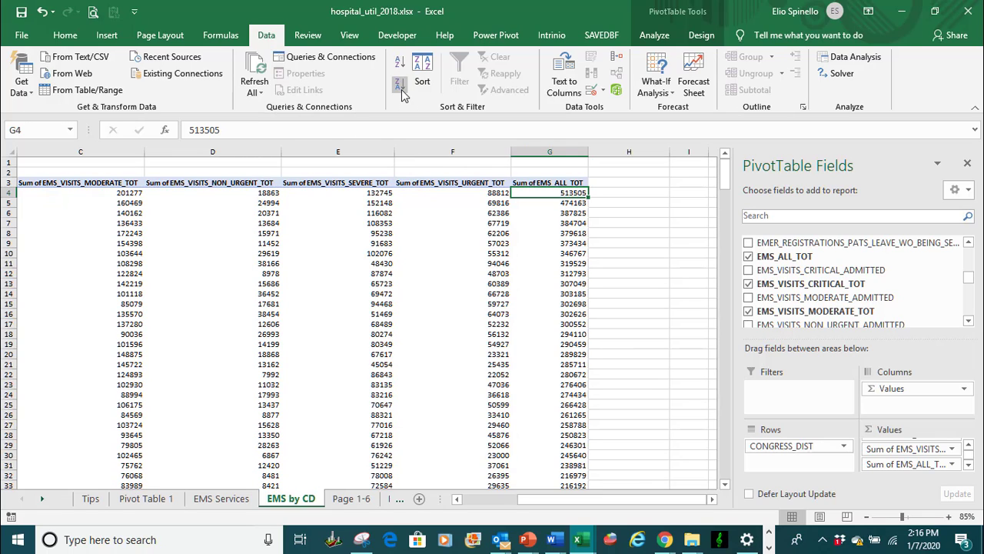
drag(639, 495, 571, 500)
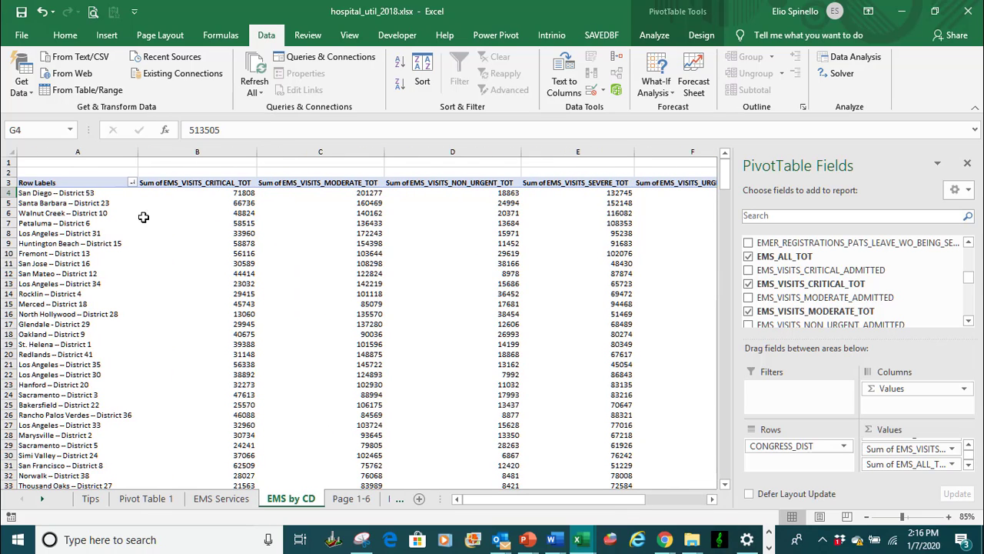
click(77, 203)
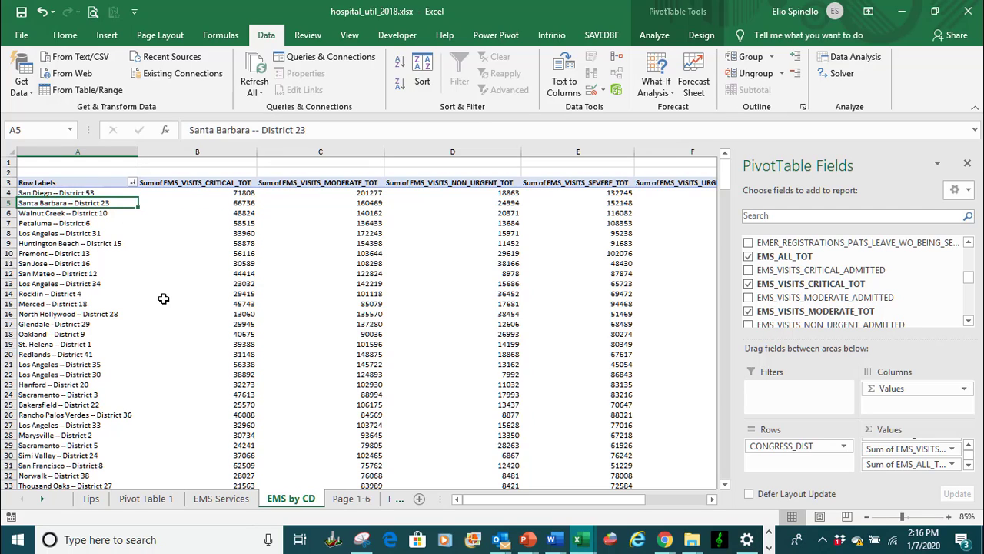
click(84, 215)
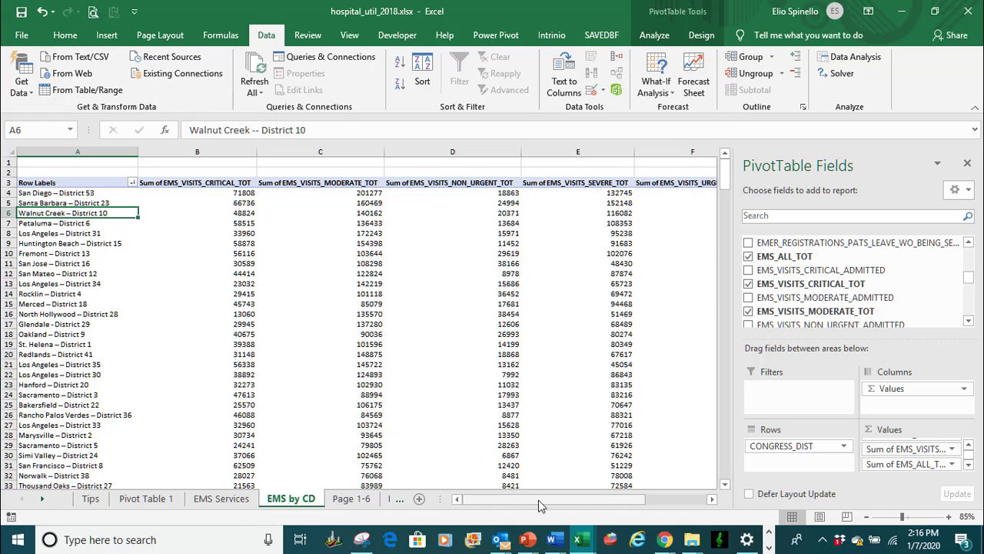
- Sort the congressional districts by Sum of EMS_ALL_TOT from smallest to largest and review the lowest-ranked districts
drag(539, 500, 589, 507)
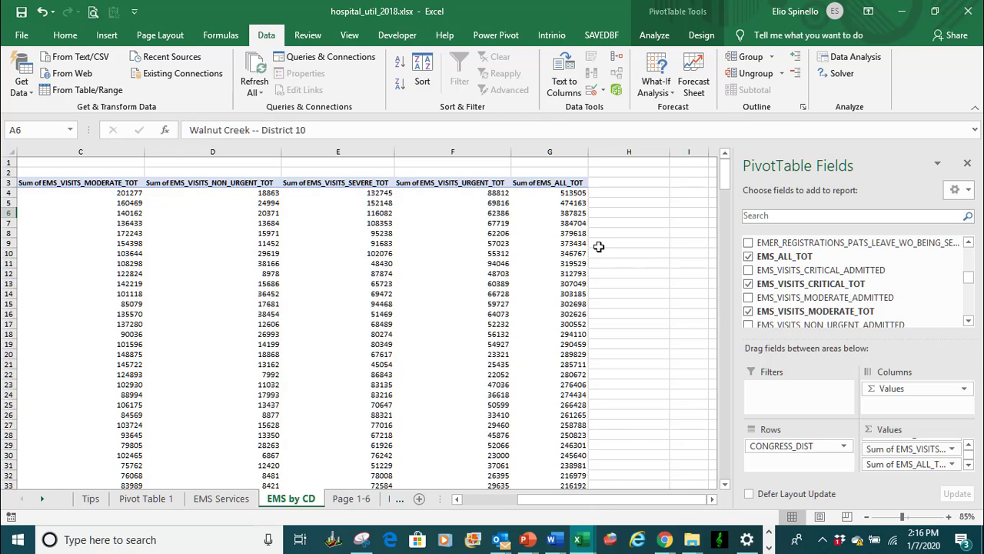
click(557, 202)
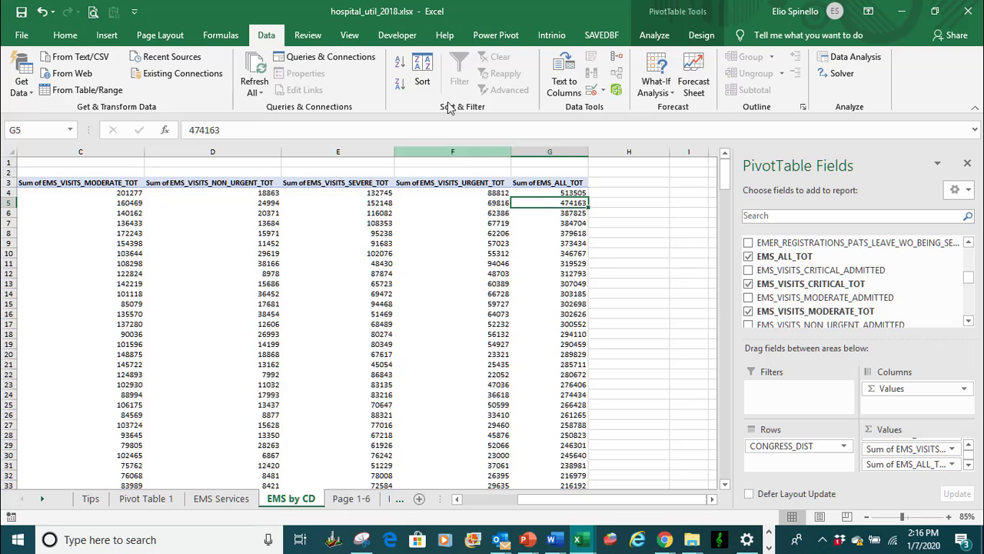
click(400, 62)
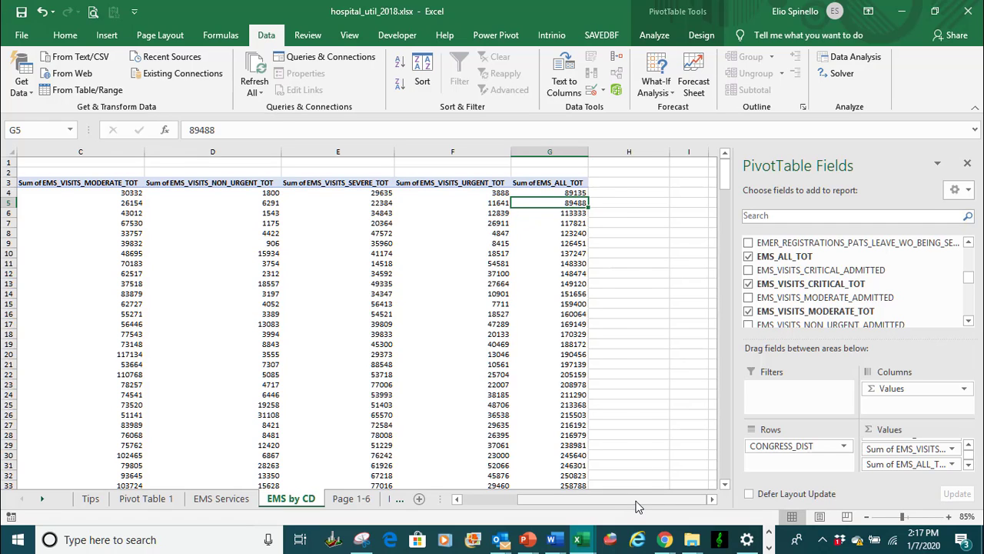
drag(637, 506, 547, 495)
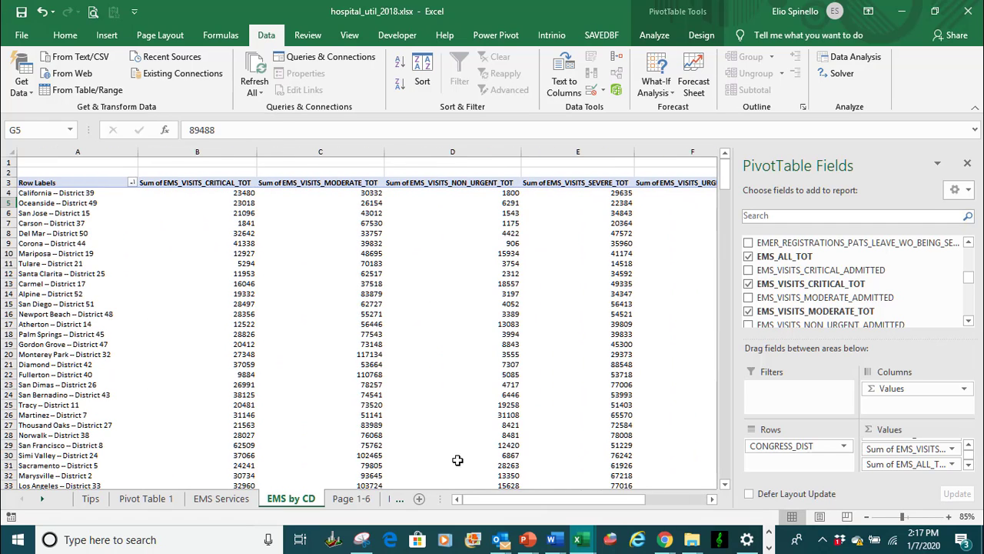
click(101, 203)
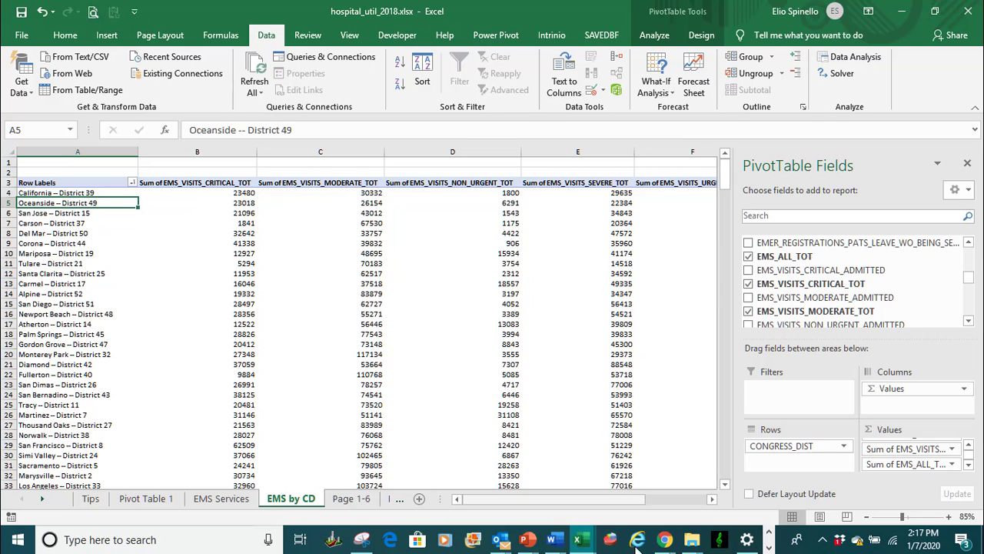
mouse_move(578, 540)
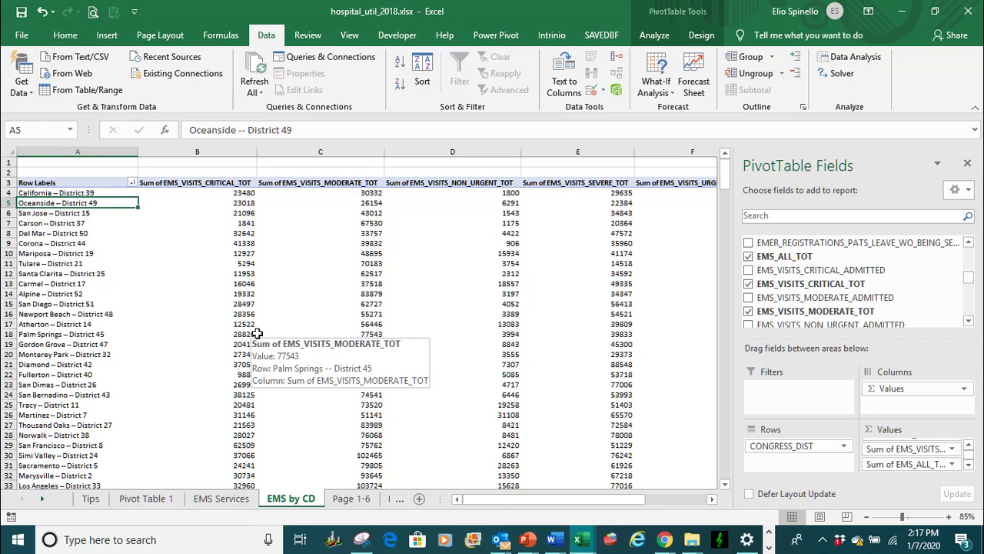
- Sort the congressional districts by Sum of EMS_ALL_TOT from largest to smallest
drag(496, 498, 560, 484)
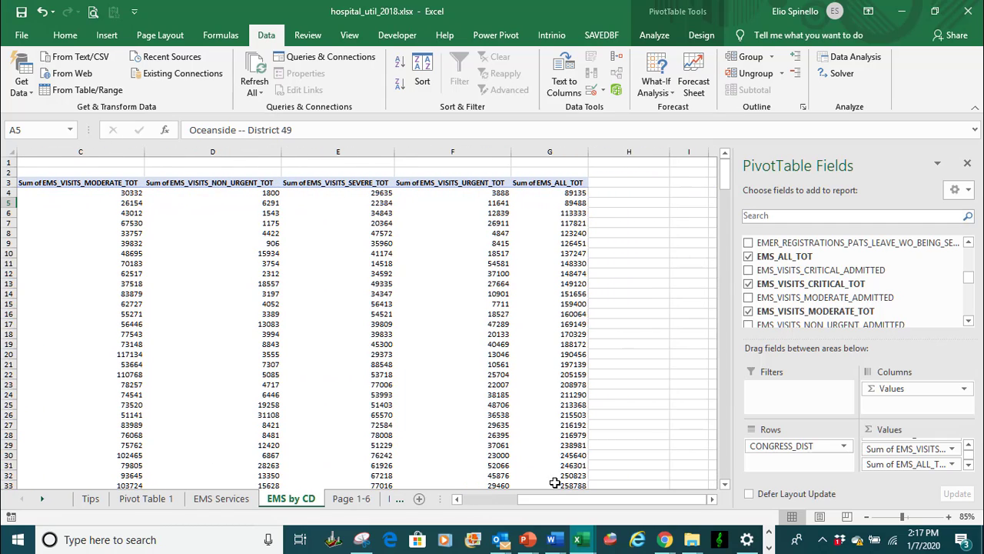
click(573, 194)
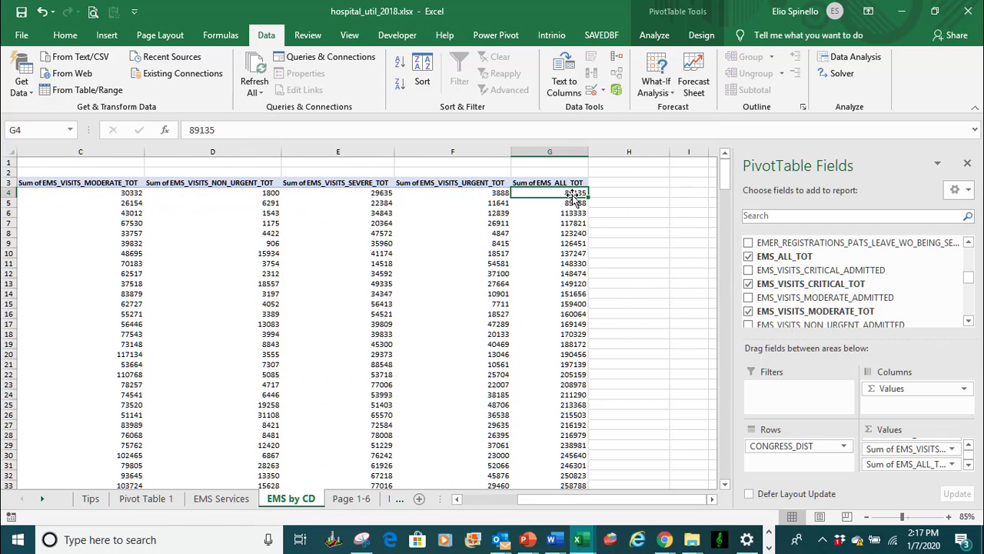
click(400, 83)
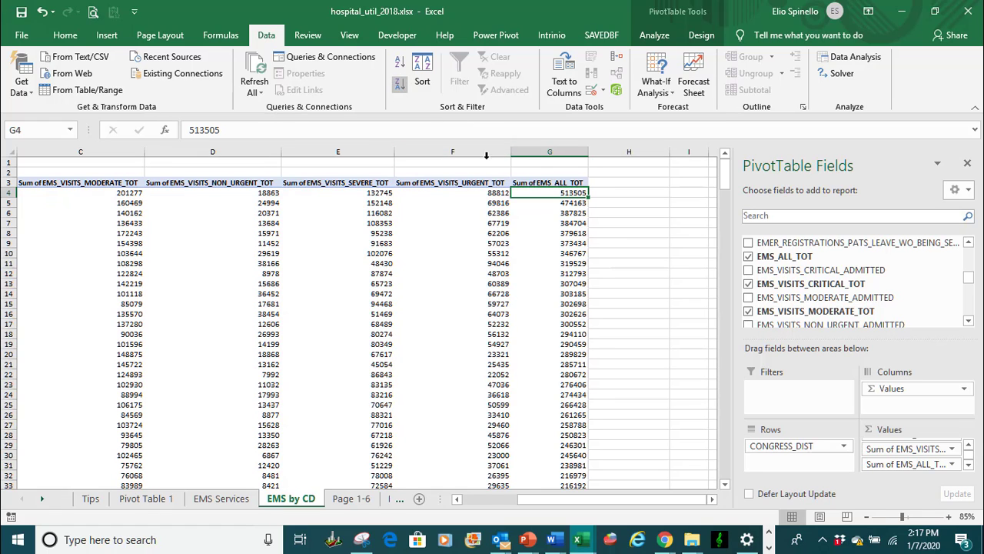
- Narrow the PivotTable value columns B through G to one equal width that still fits the numbers
drag(642, 499, 511, 485)
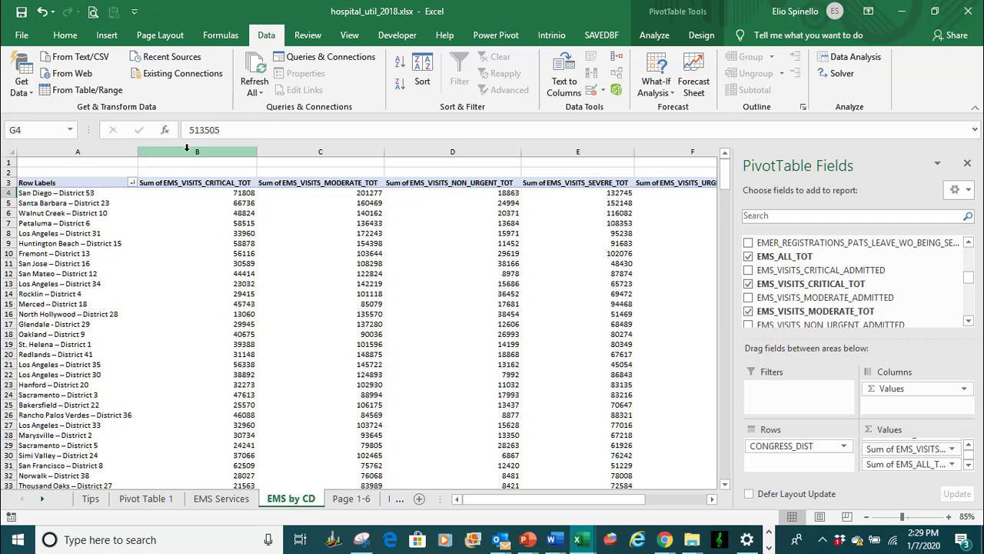
drag(186, 148, 544, 153)
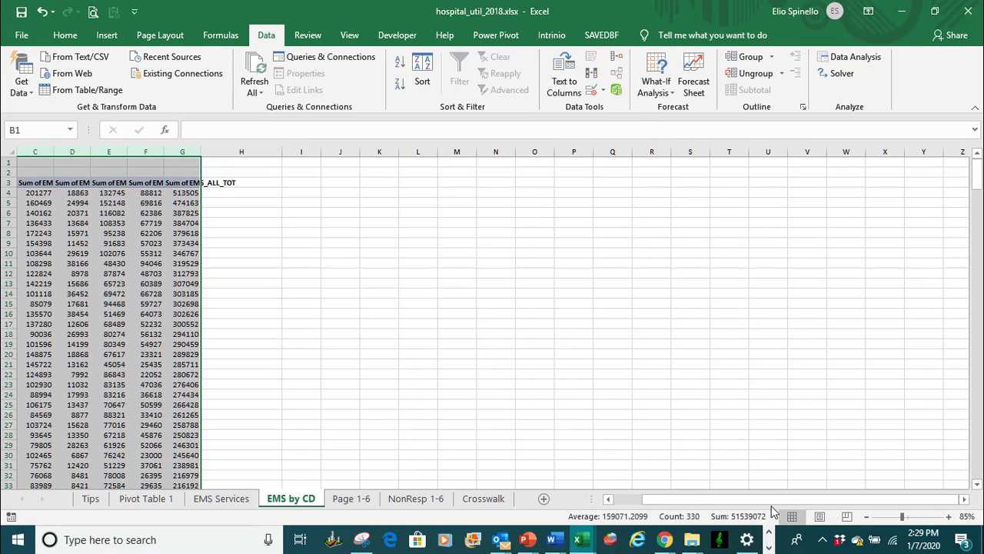
drag(771, 501, 653, 499)
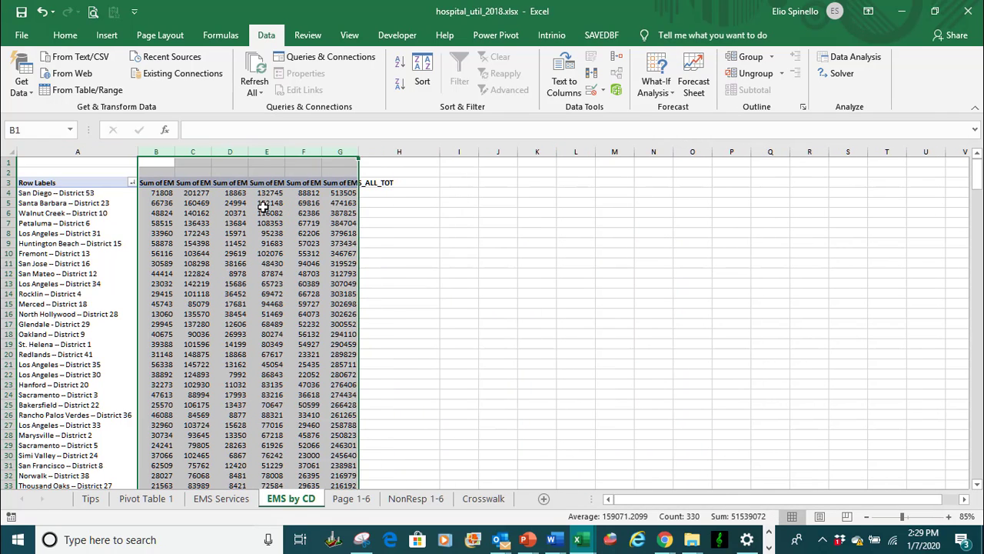
click(148, 151)
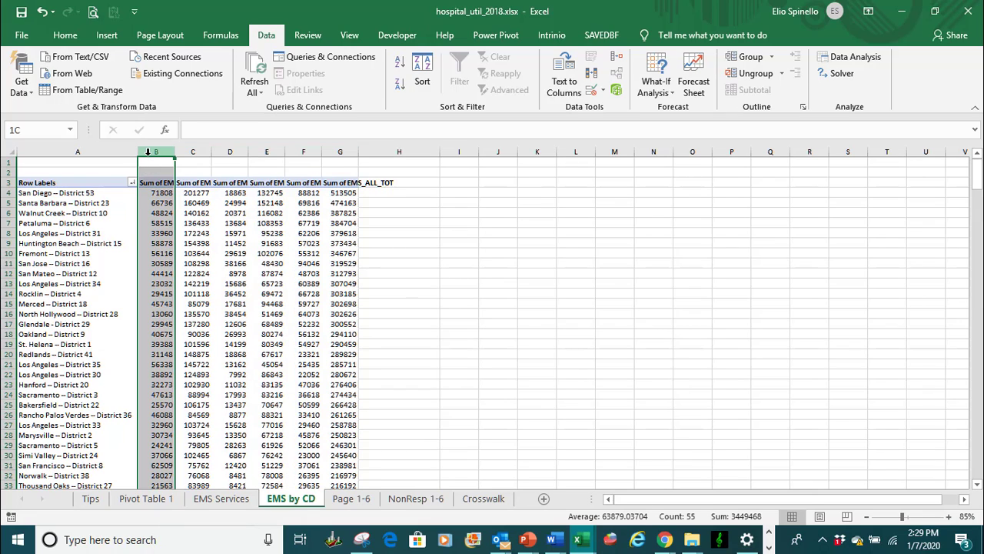
drag(148, 151, 359, 153)
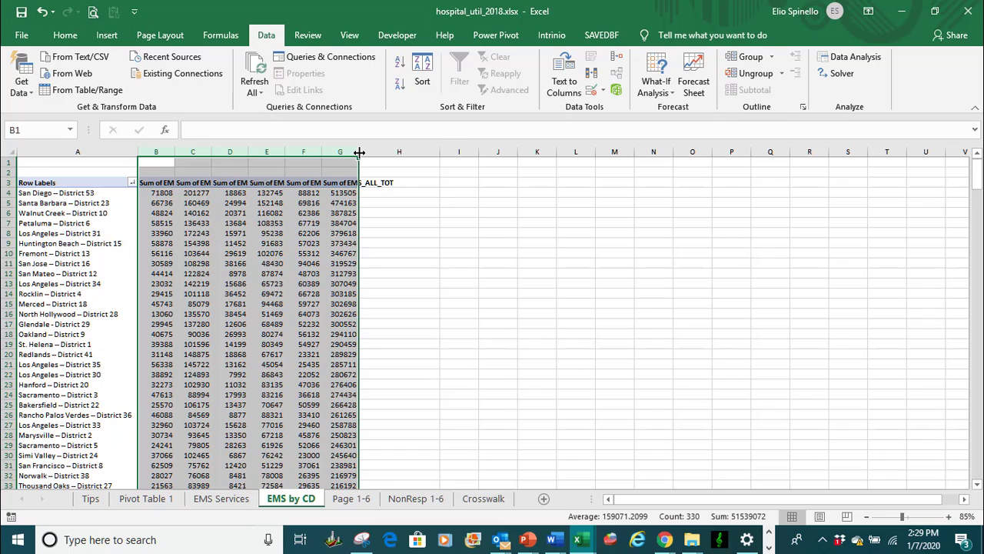
drag(359, 153, 379, 152)
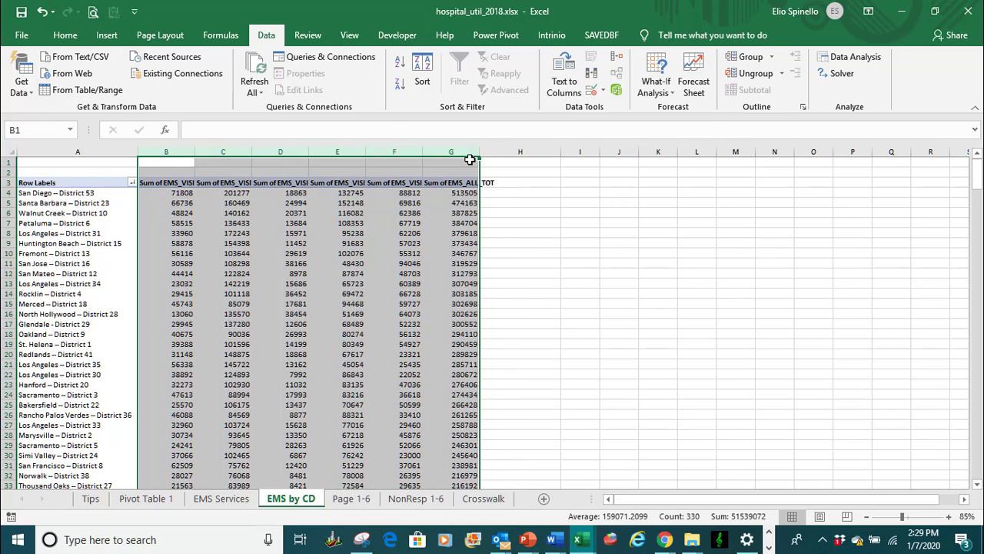
drag(478, 153, 485, 151)
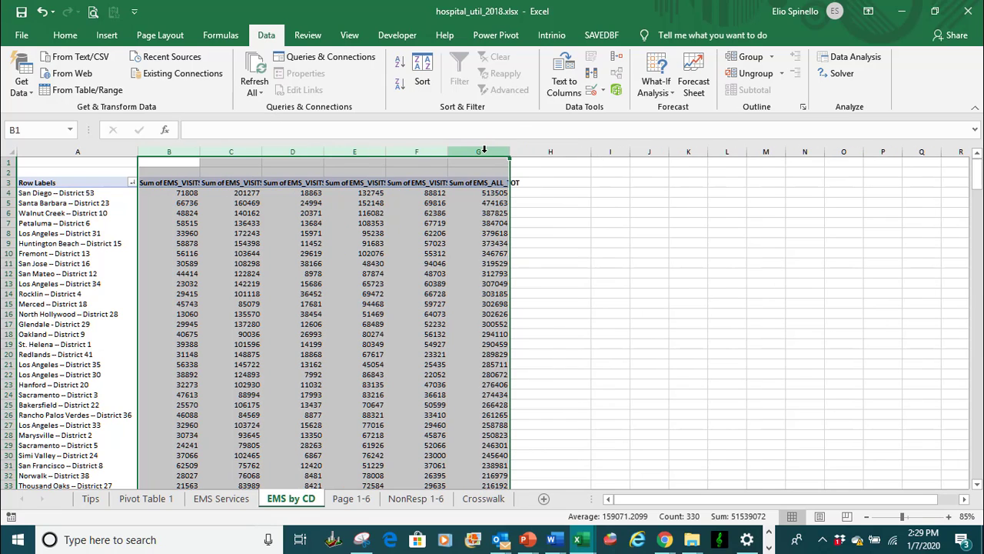
click(241, 253)
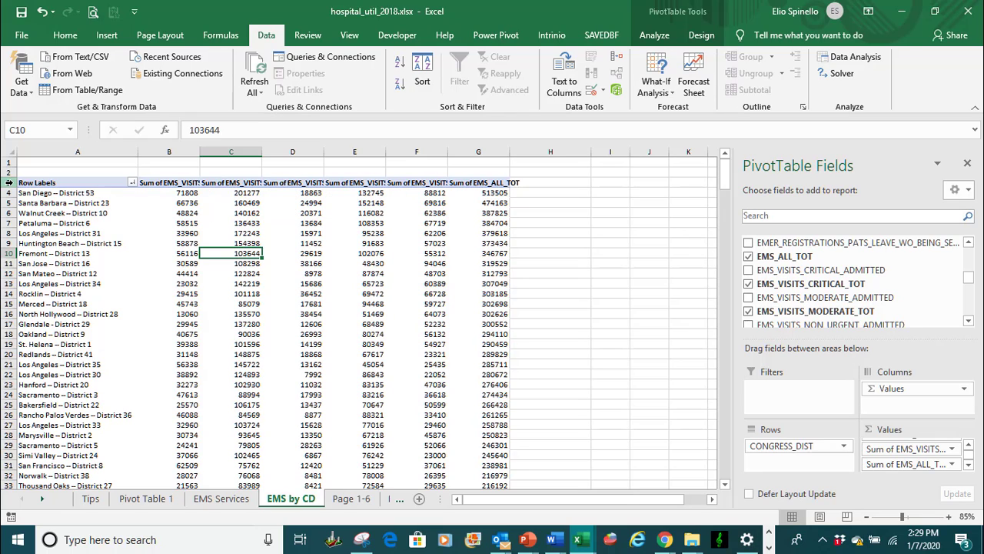
- Wrap the text of the PivotTable header row 3 so the long field names fit the narrow columns
click(10, 182)
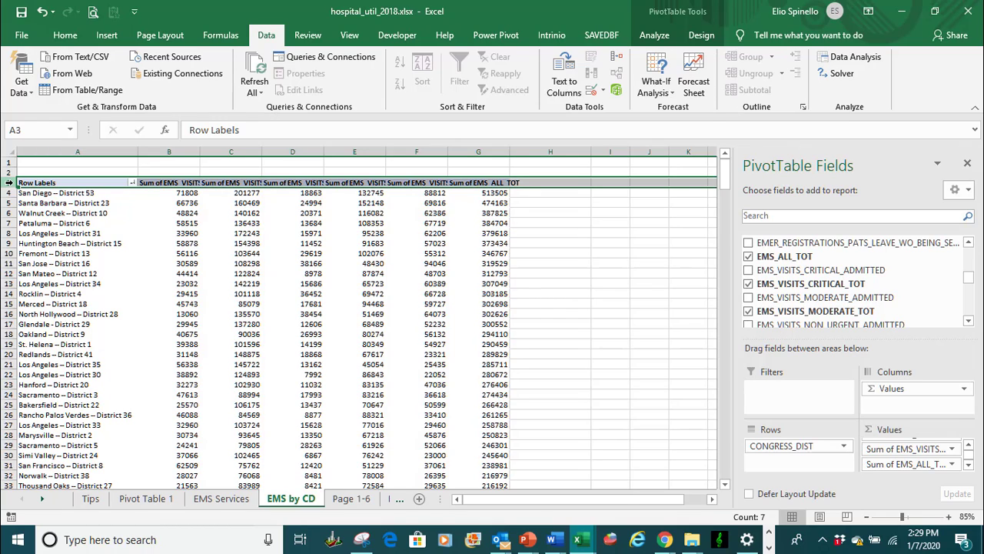
click(68, 37)
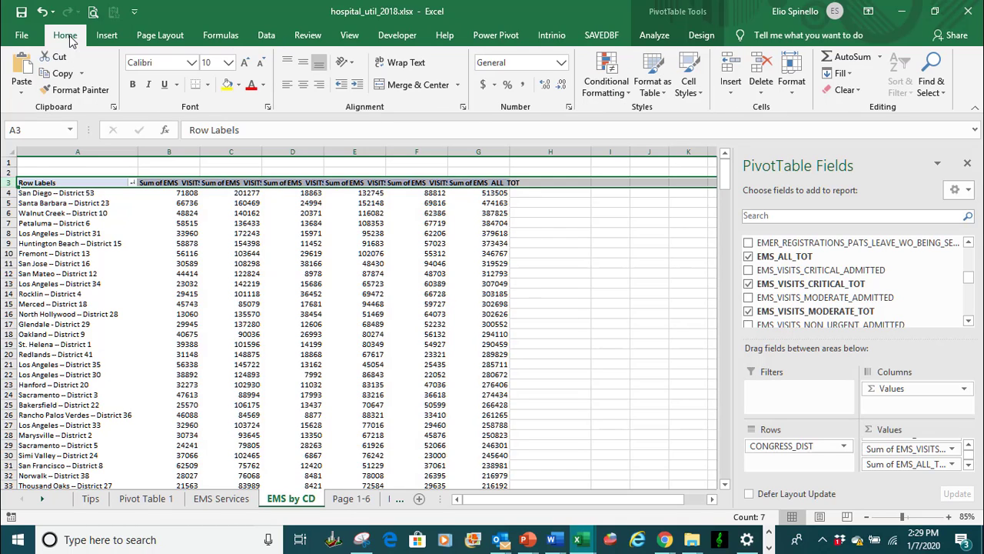
click(400, 65)
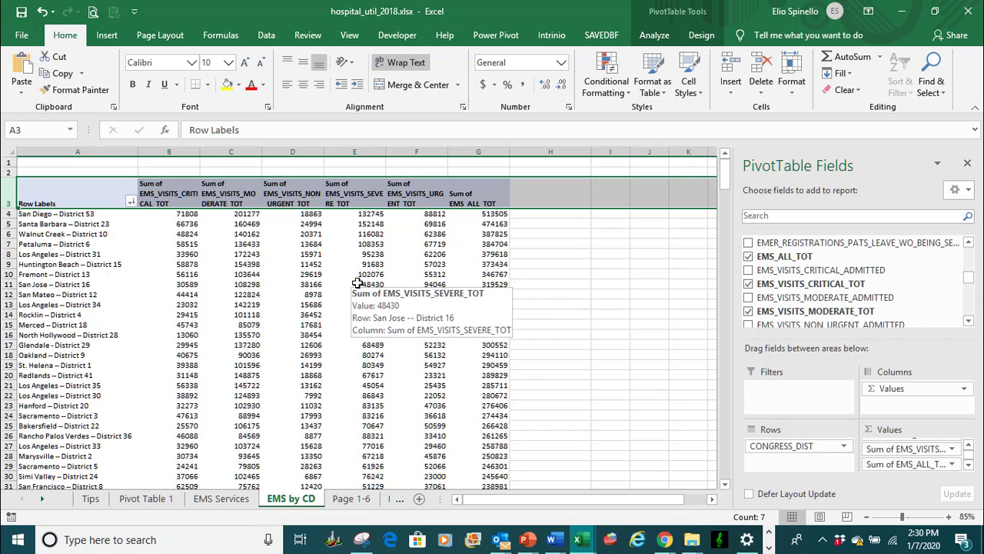
click(313, 314)
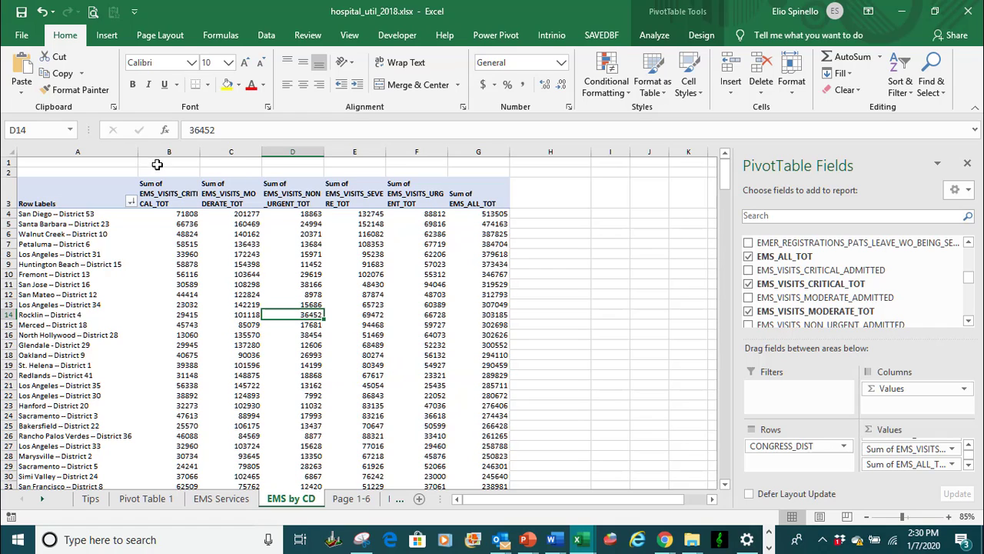
- Center the headers and values in PivotTable columns B through G
drag(165, 151, 497, 166)
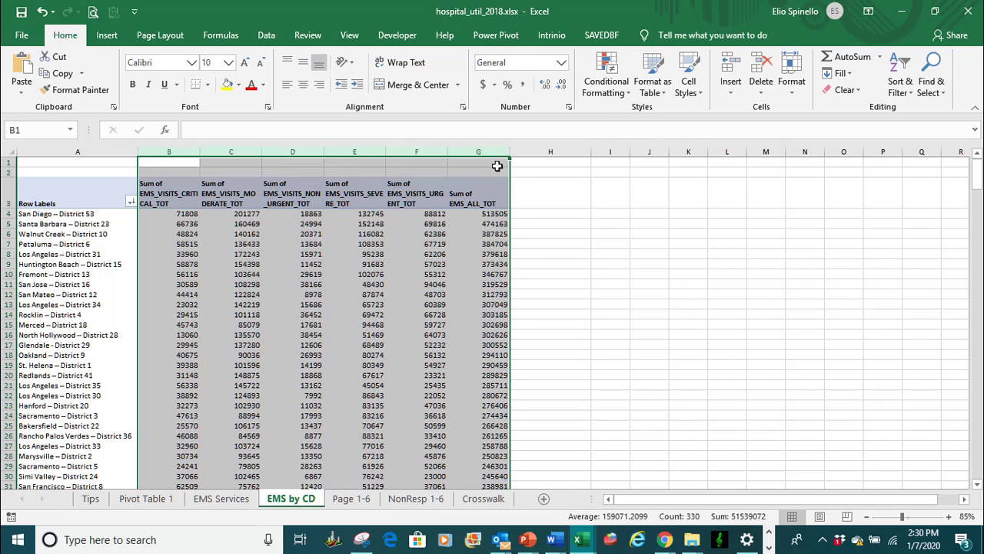
click(167, 149)
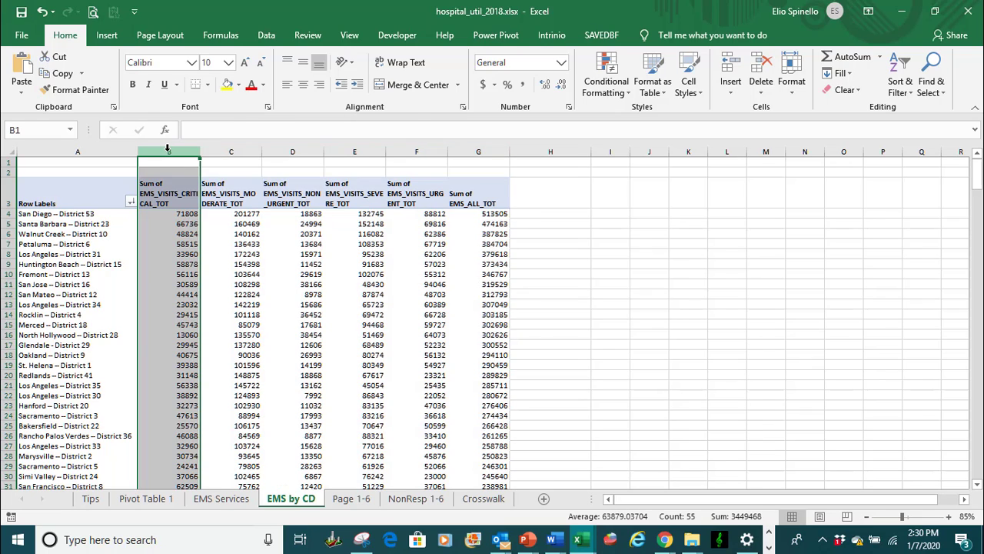
drag(168, 149, 492, 150)
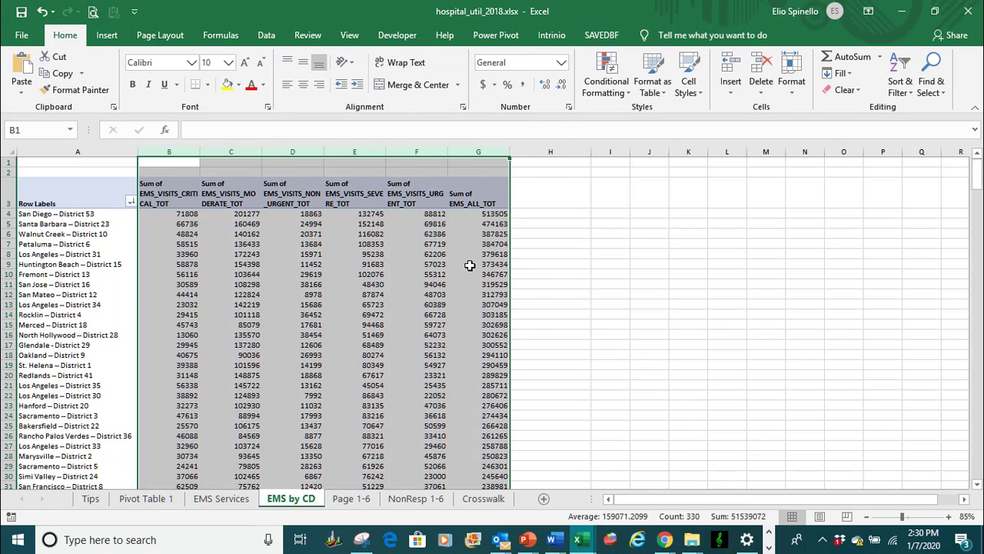
mouse_move(469, 265)
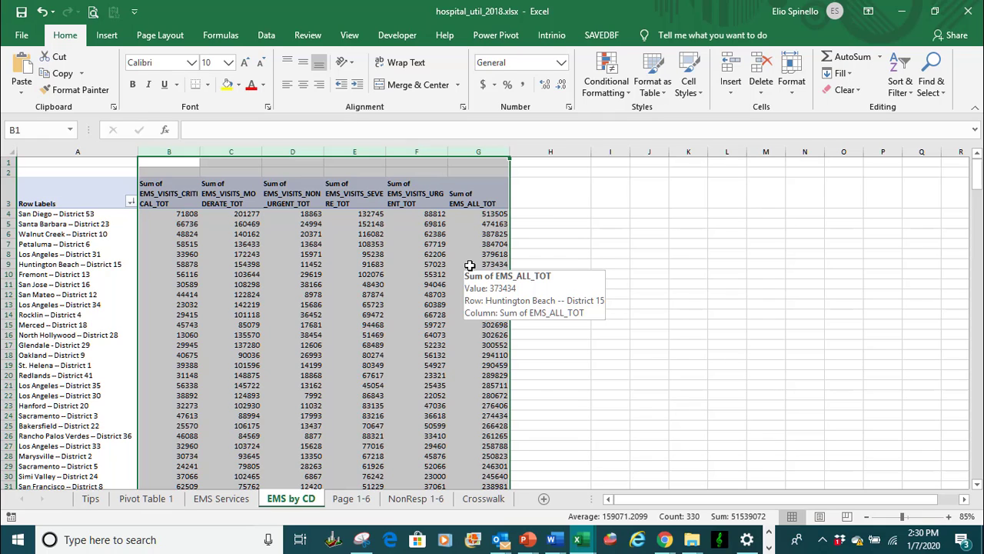
click(302, 89)
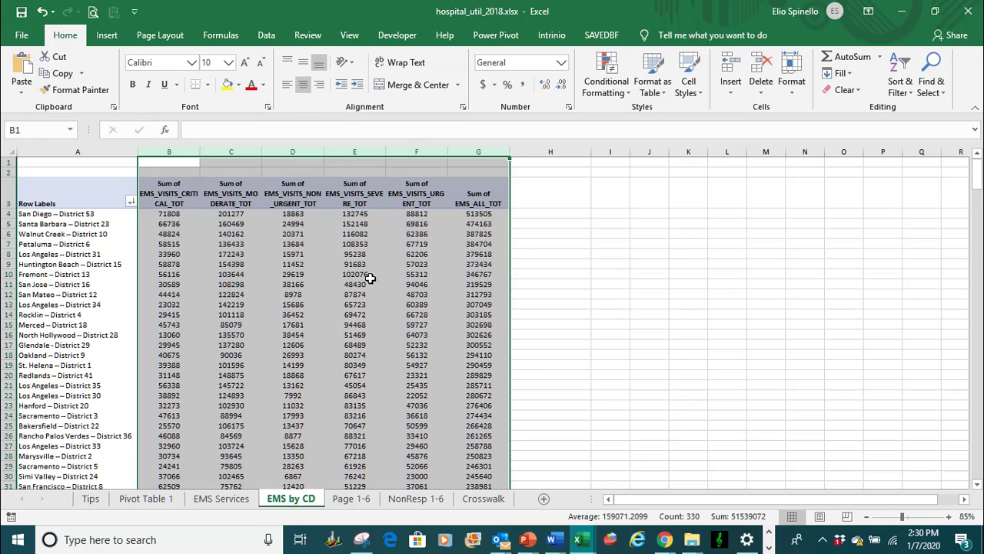
click(363, 364)
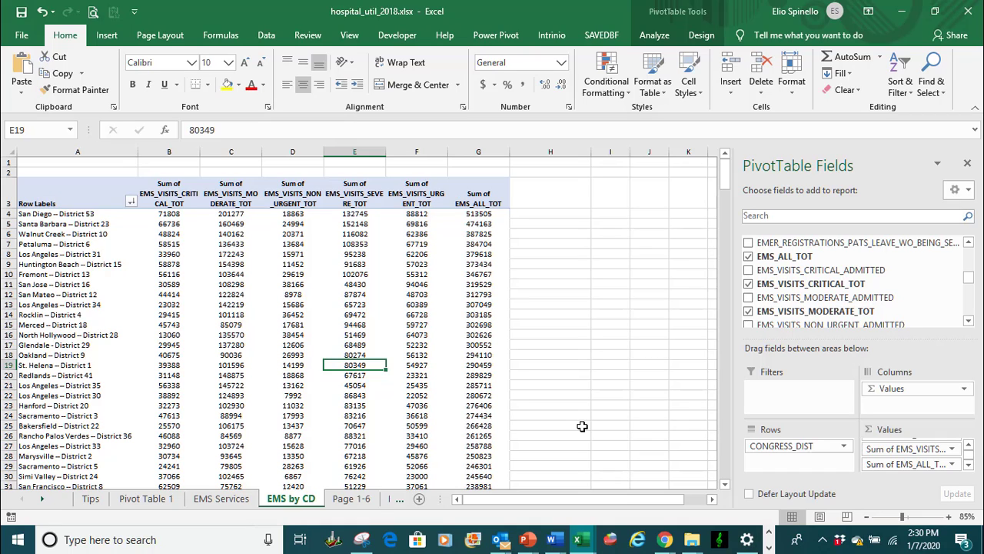
- Format the values in columns B through G with thousands separators and no decimal places
click(167, 153)
drag(167, 153, 478, 162)
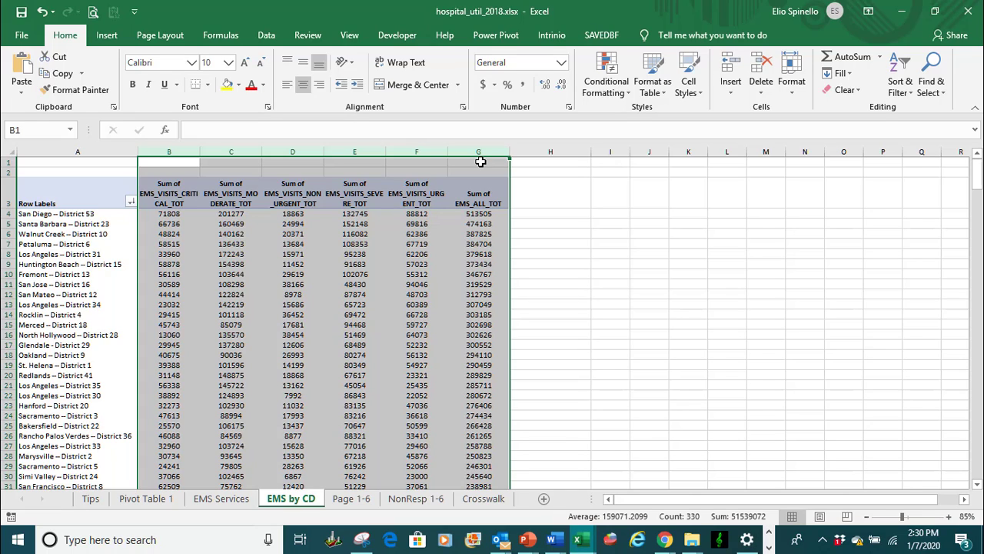
click(524, 86)
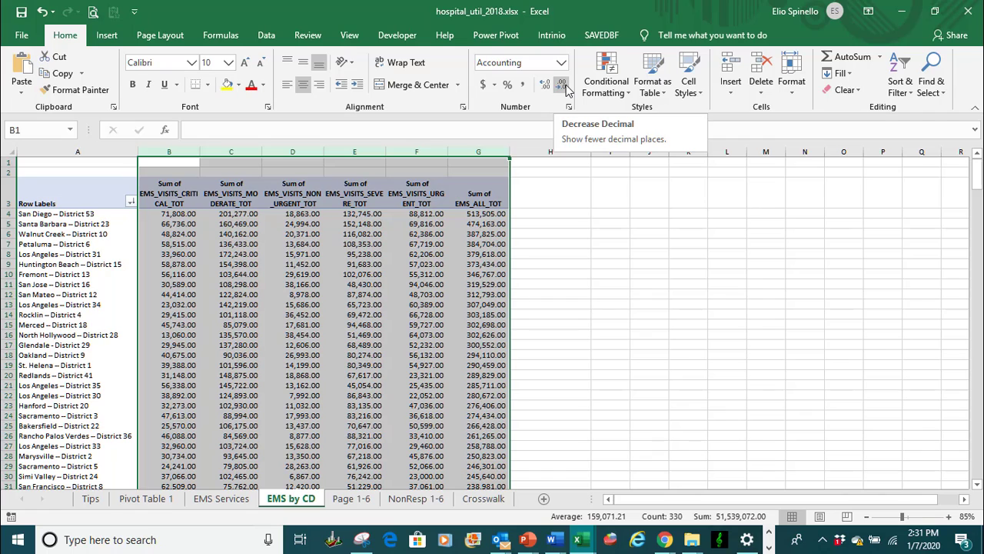
click(563, 86)
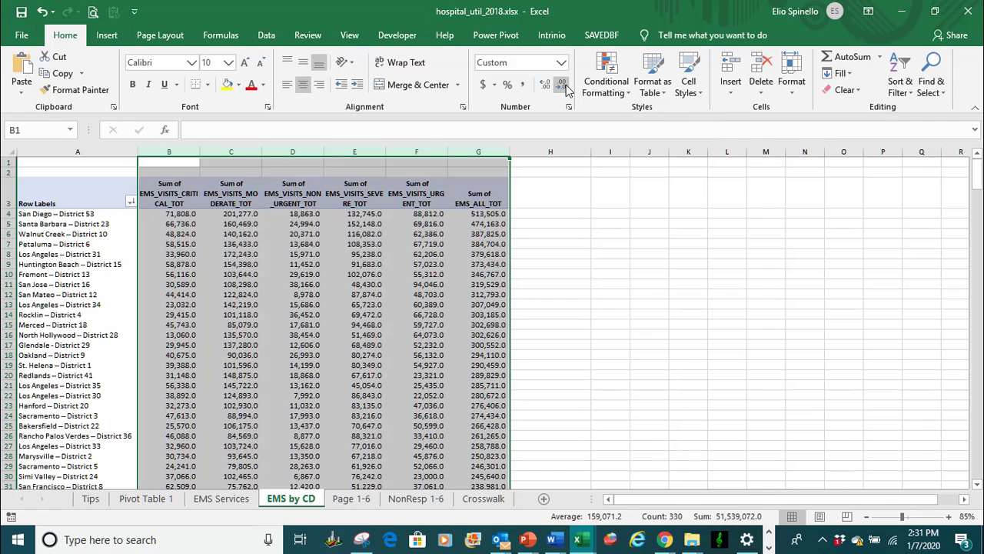
click(564, 87)
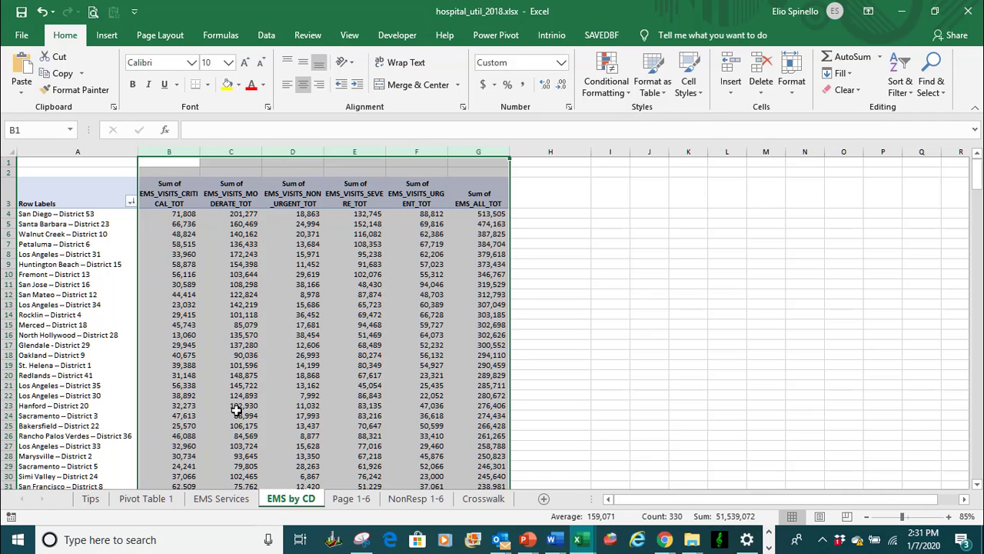
click(286, 274)
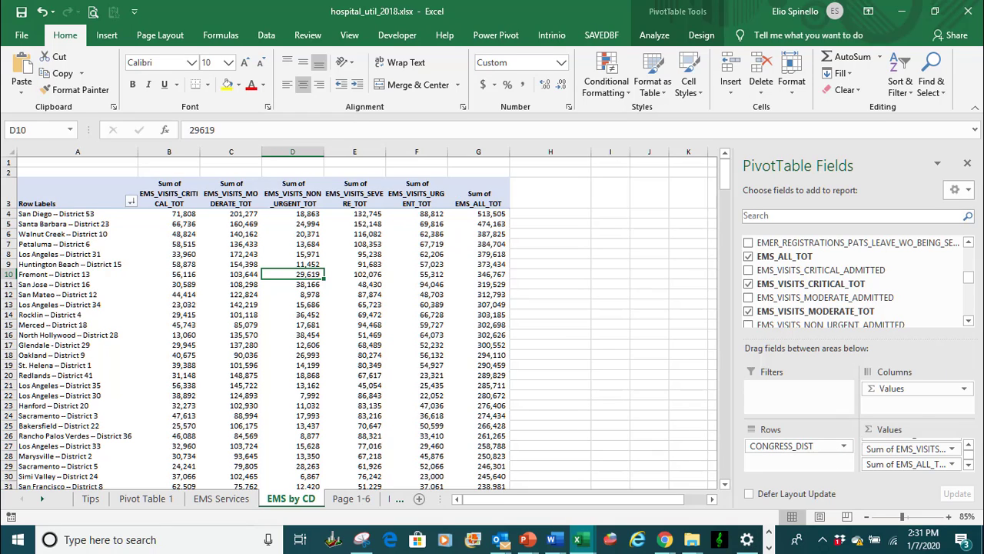
- Insert a slicer for the TEACH_HOSP field and place it beside the PivotTable, clear of its columns
click(656, 37)
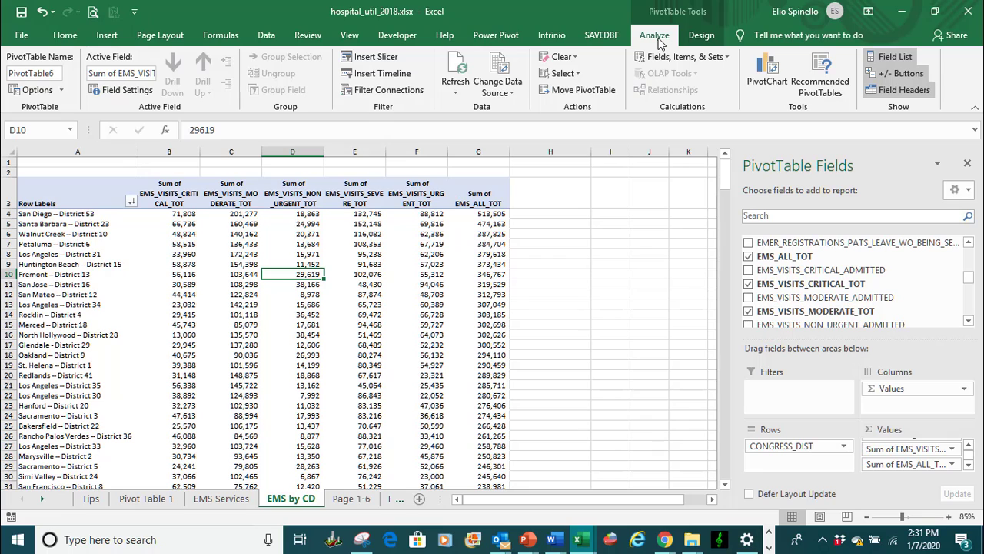
click(370, 62)
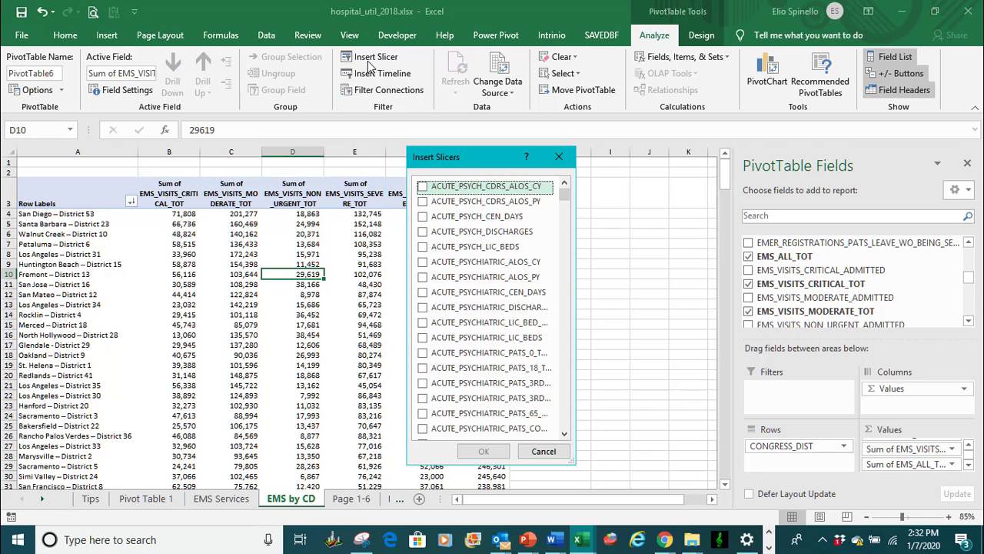
drag(564, 190, 549, 426)
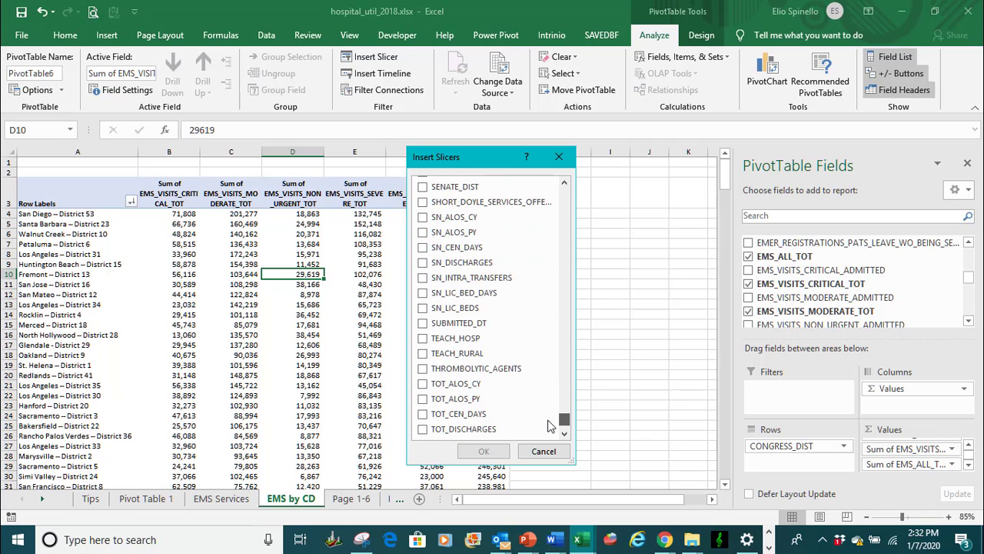
click(422, 341)
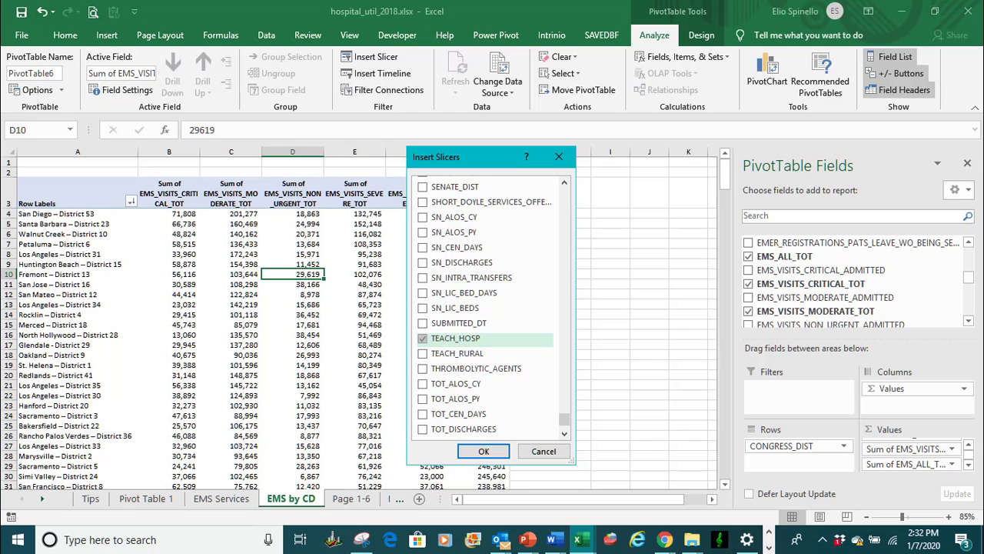
click(484, 452)
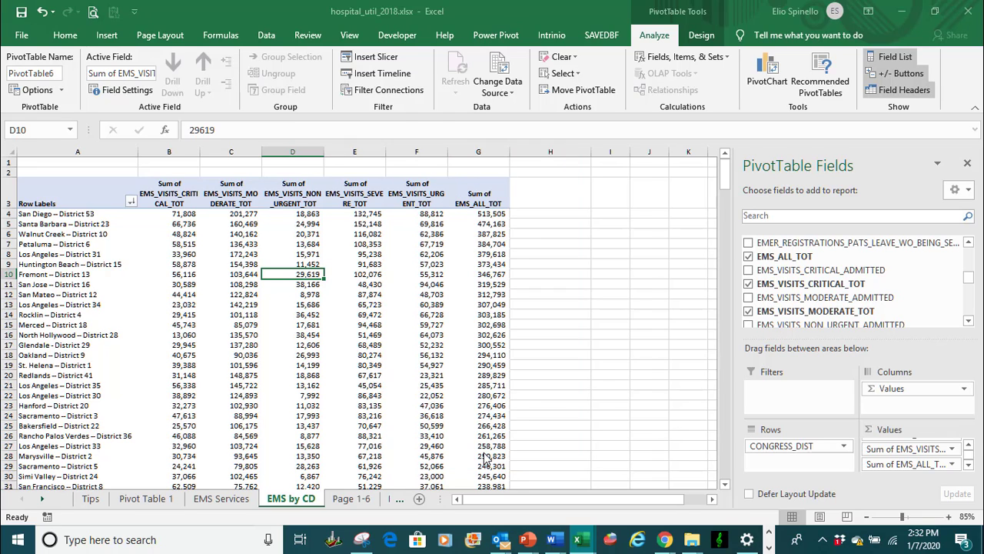
drag(337, 256, 536, 201)
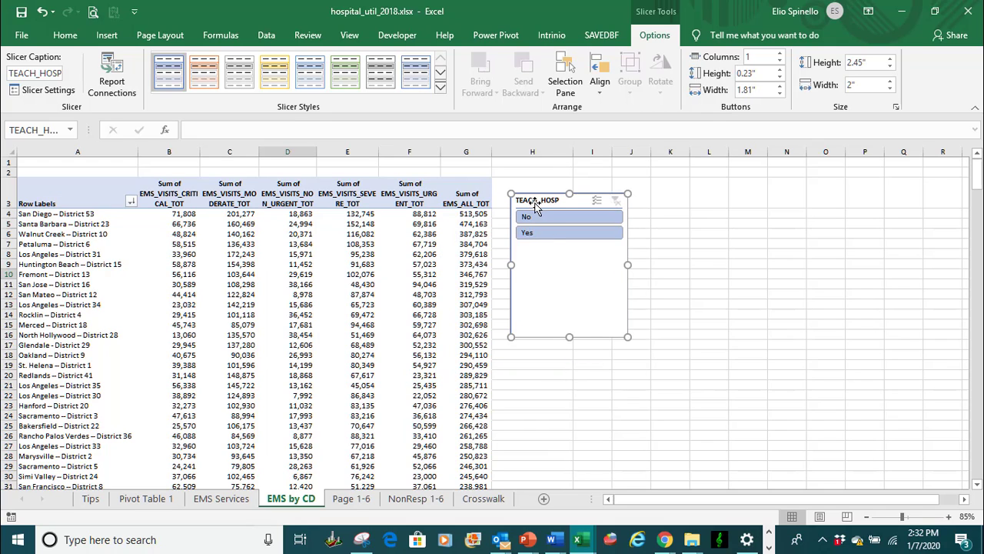
- Try the TEACH_HOSP slicer's No filter, switch it to Yes, and shorten the slicer to 0.98 inches high
click(549, 220)
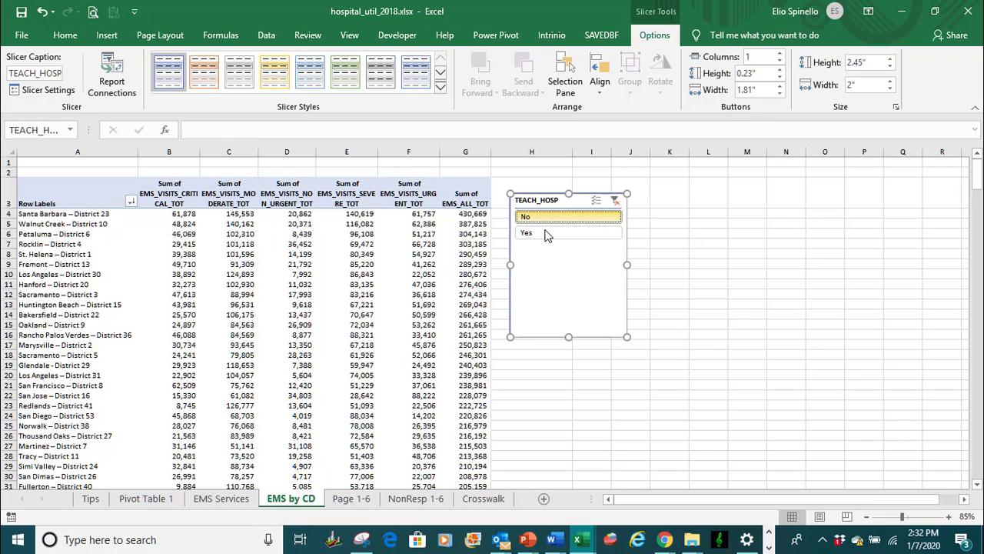
click(546, 234)
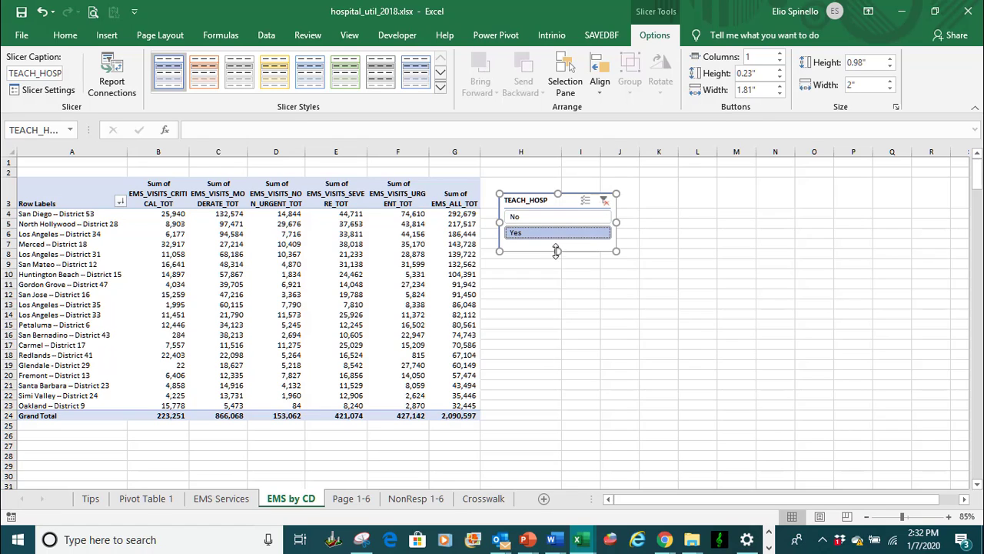
click(566, 278)
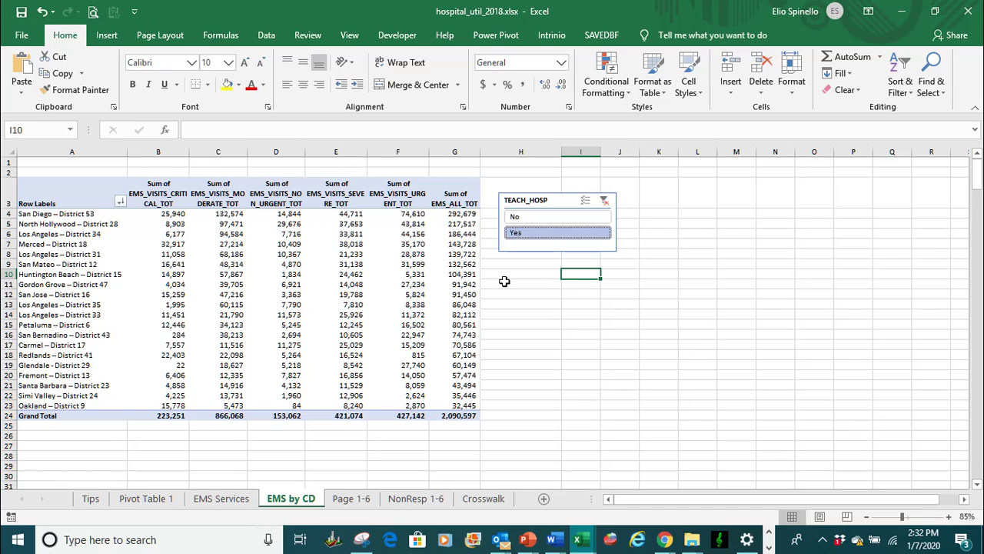
- Compare non-teaching and teaching hospitals by switching the TEACH_HOSP slicer between No and Yes
click(523, 219)
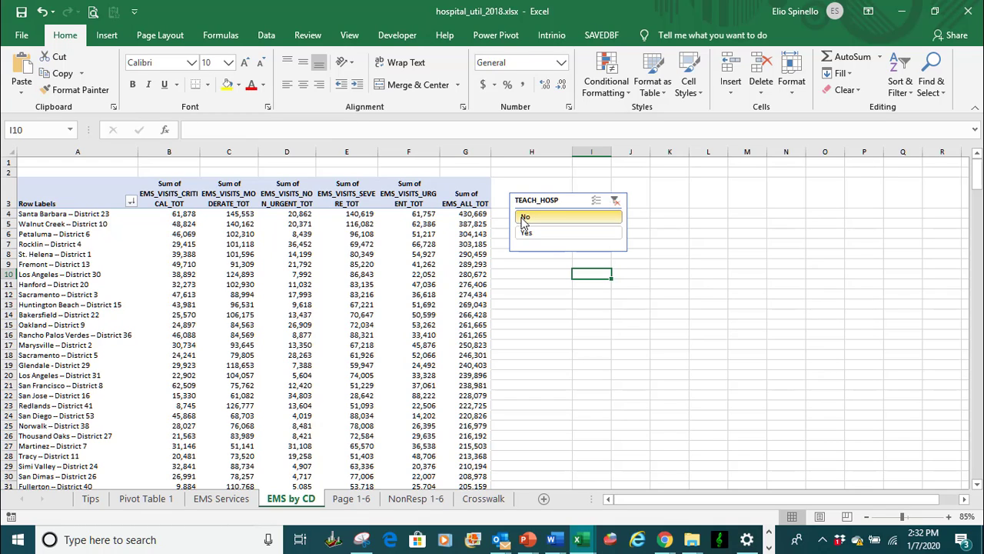
click(523, 235)
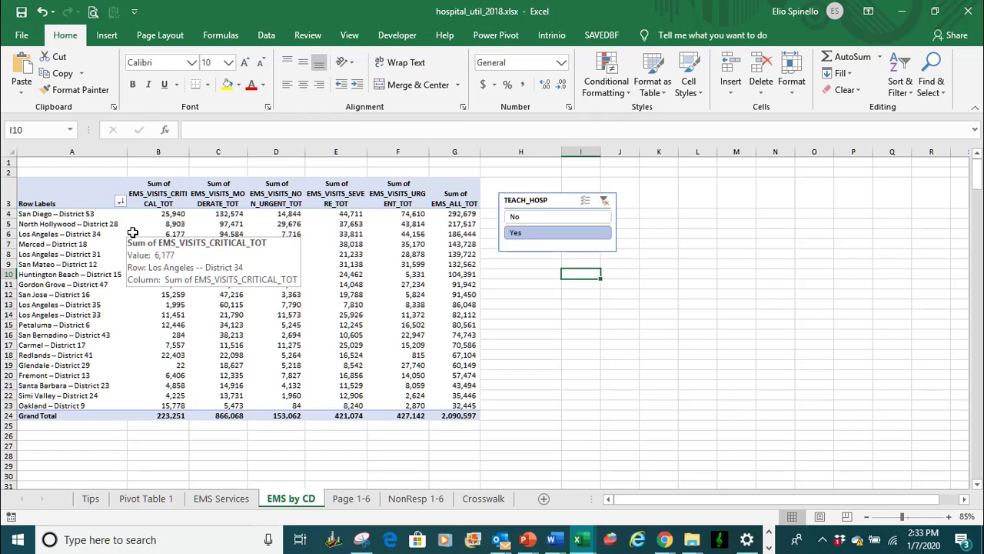
click(526, 217)
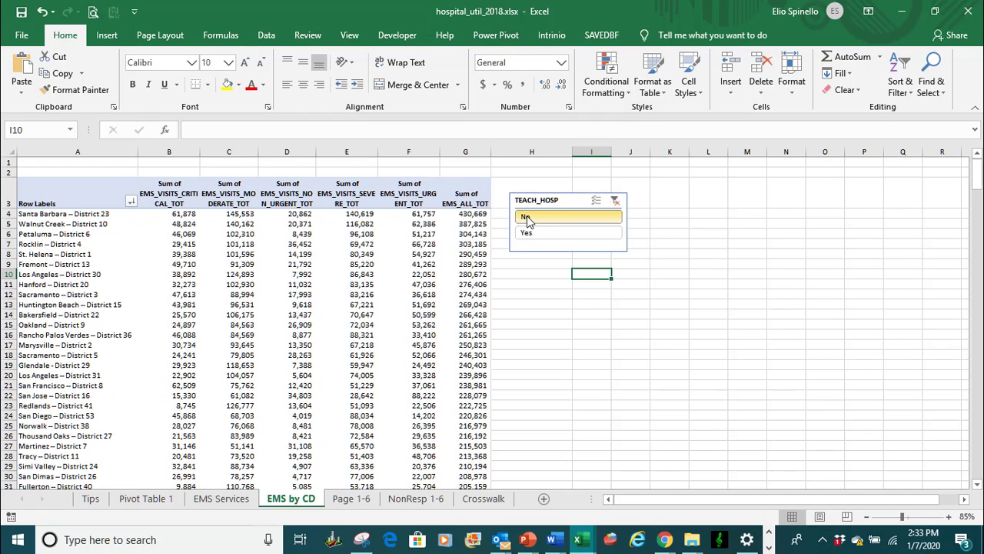
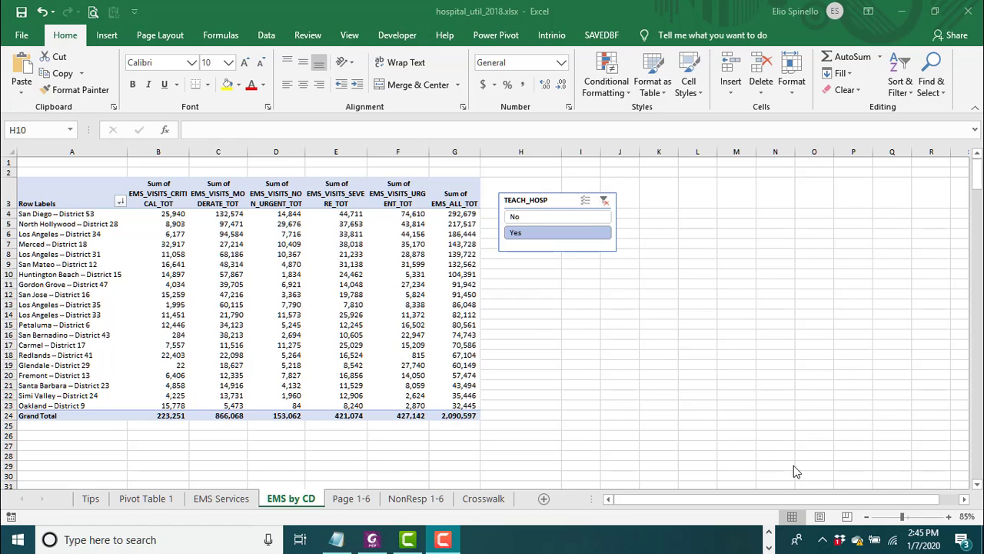
- Insert a slicer for the EMSA_TRAUMA_DESIGNATION field, placed directly below the TEACH_HOSP slicer and shortened to 1.62 inches high
click(335, 262)
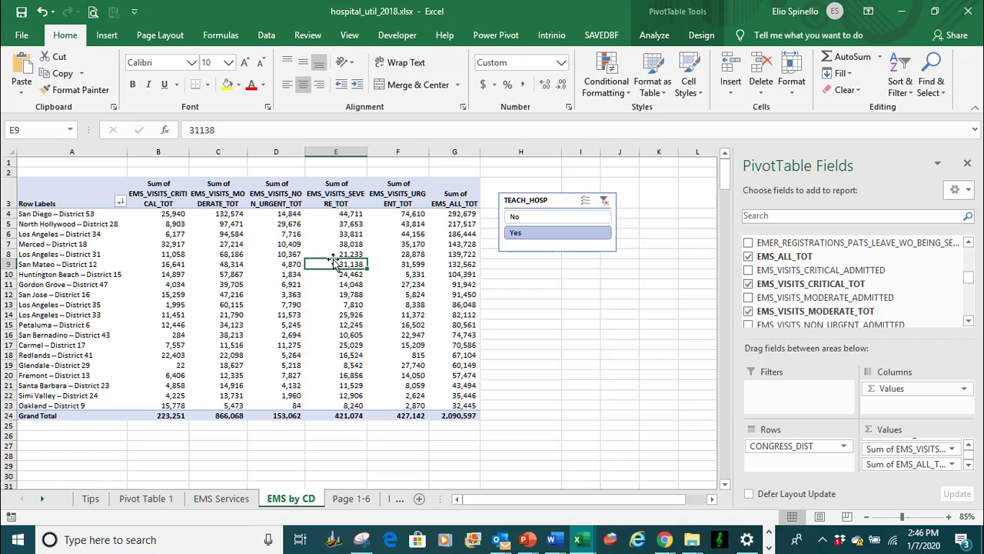
click(655, 38)
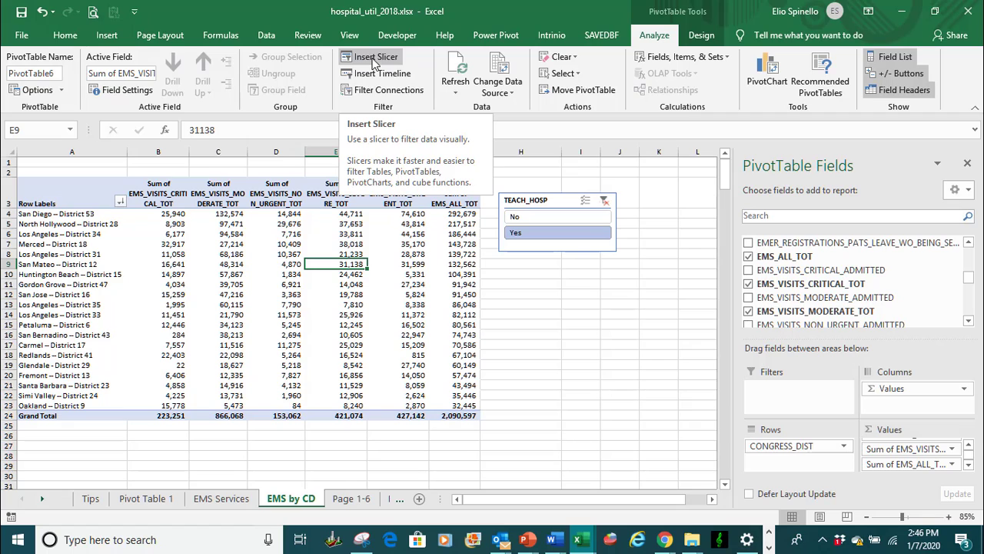
click(374, 59)
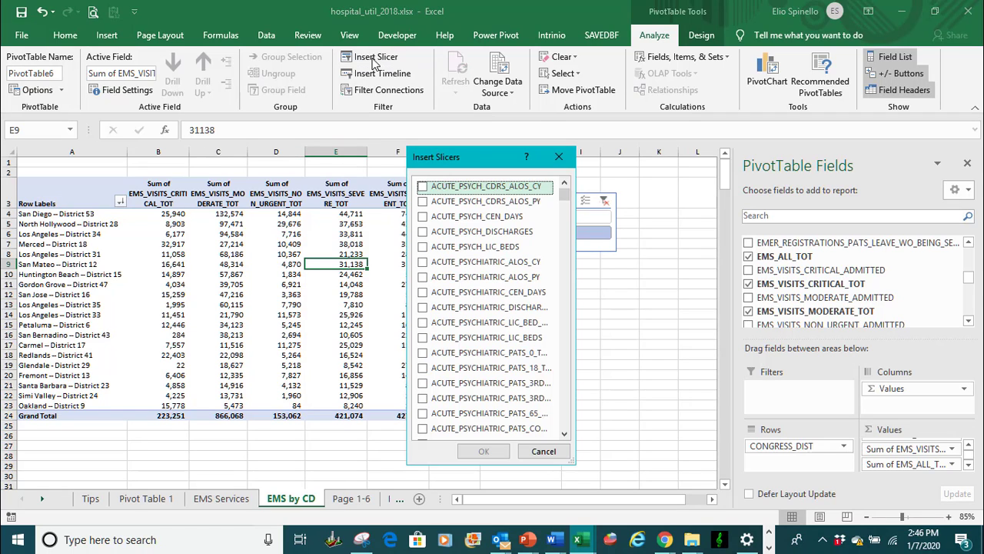
drag(564, 194, 569, 299)
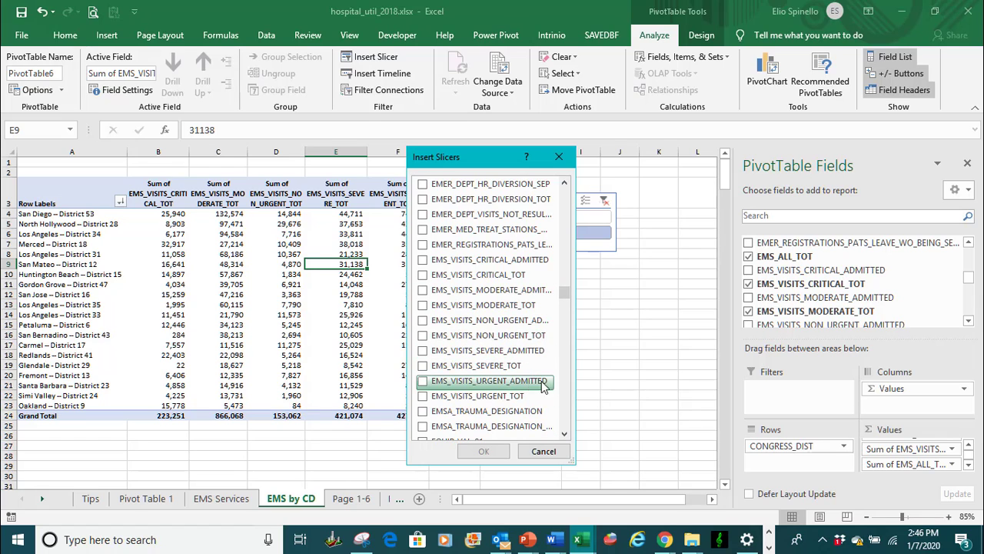
scroll(523, 339, down, 2)
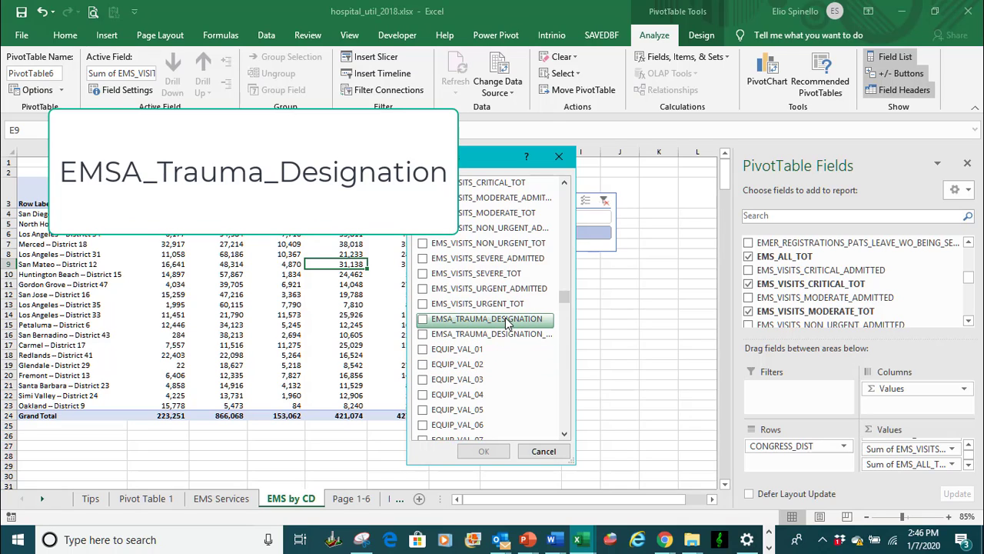
click(508, 324)
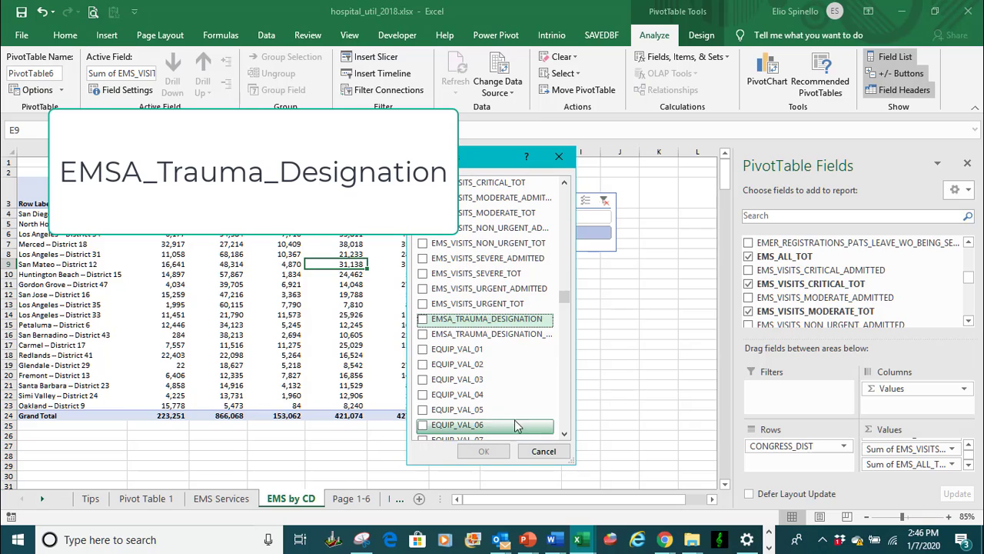
click(442, 319)
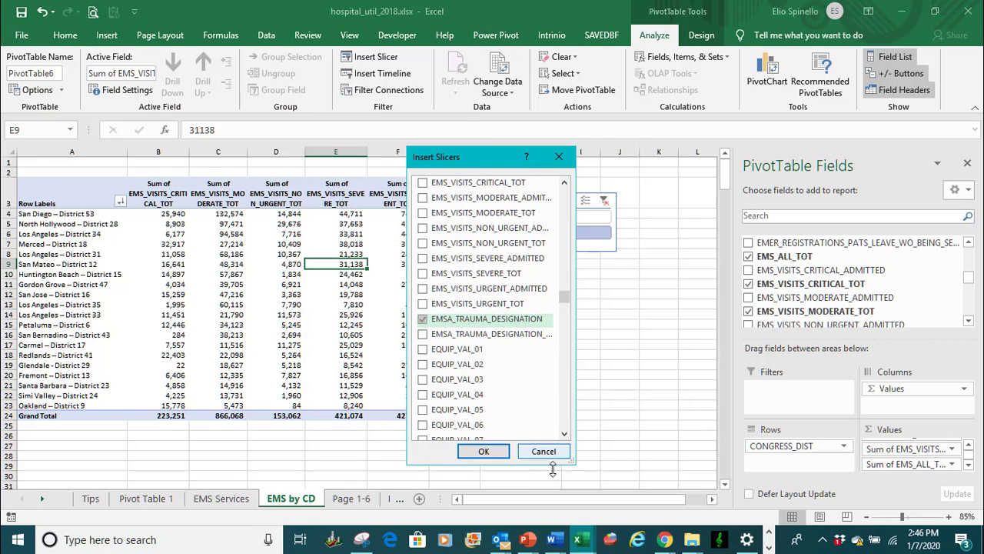
click(485, 451)
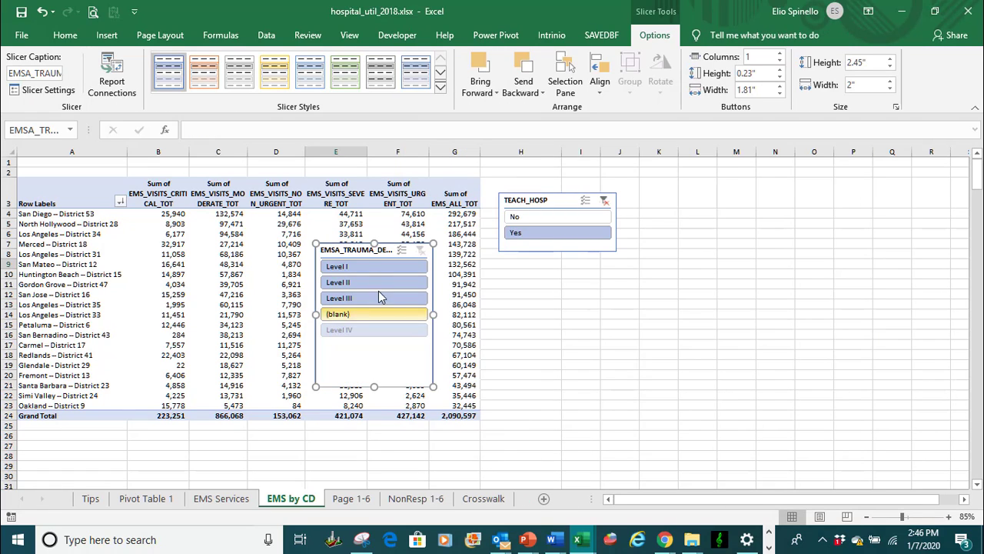
drag(344, 250, 528, 266)
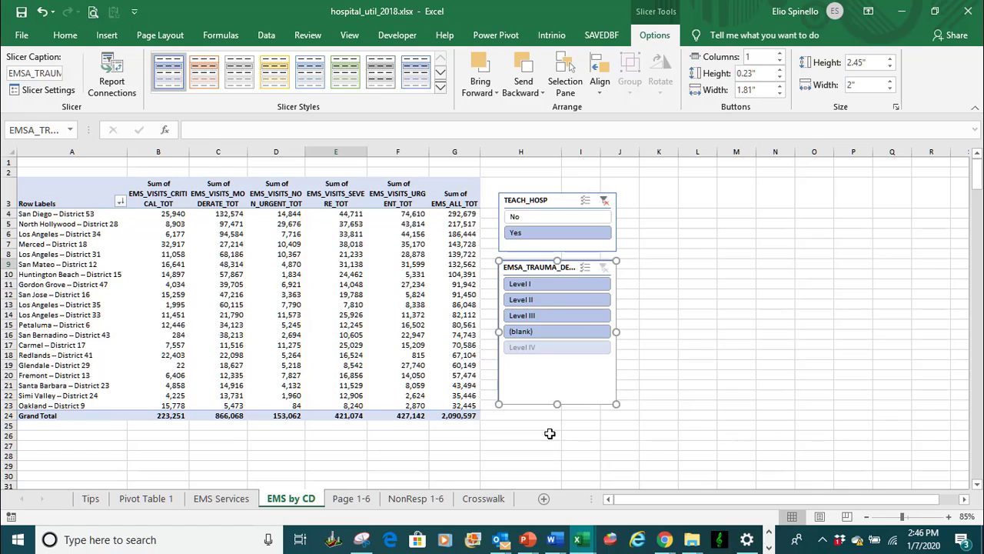
drag(557, 405, 555, 355)
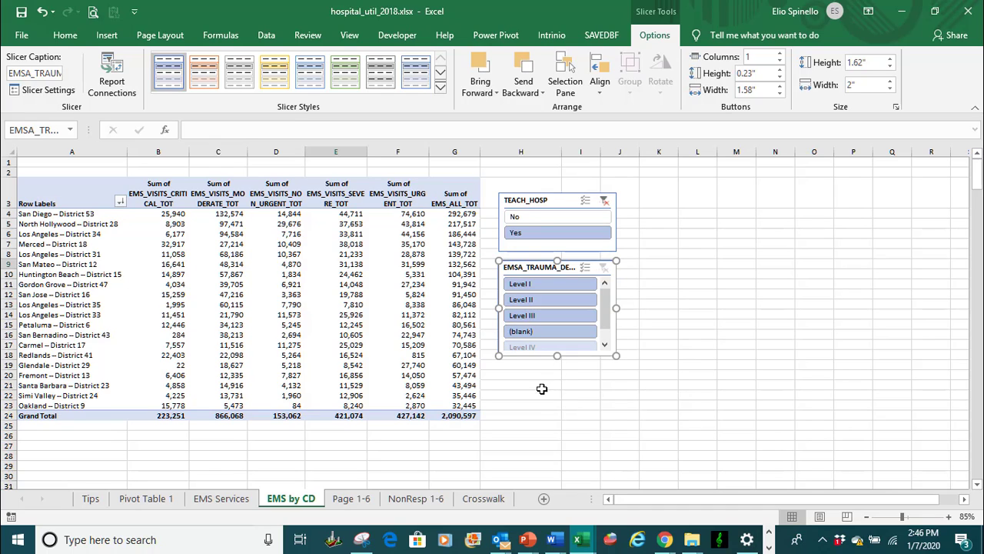
- Filter the PivotTable to Level I trauma designation and switch the TEACH_HOSP slicer to No
click(520, 285)
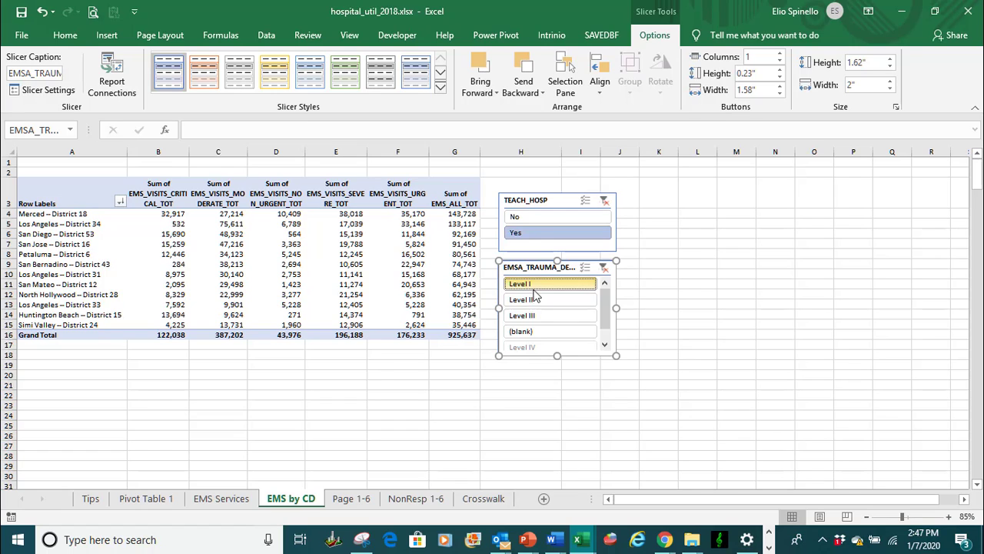
click(529, 217)
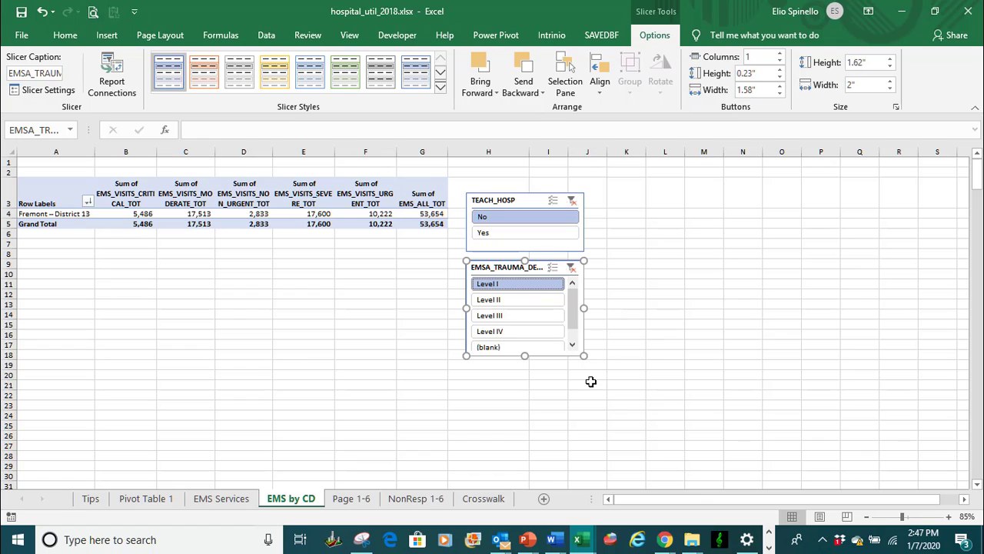
click(648, 366)
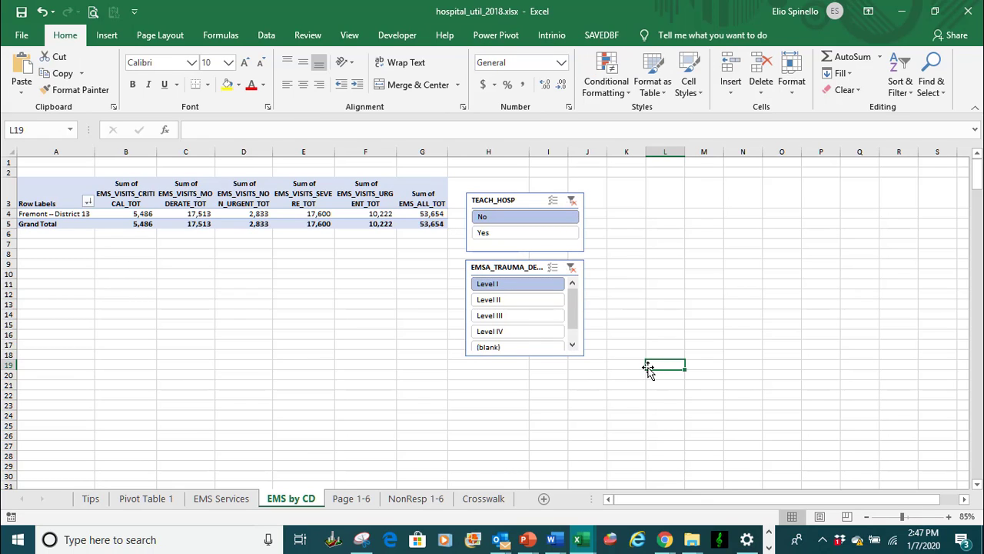
- Change the trauma designation filter to Level II and save the workbook
click(492, 301)
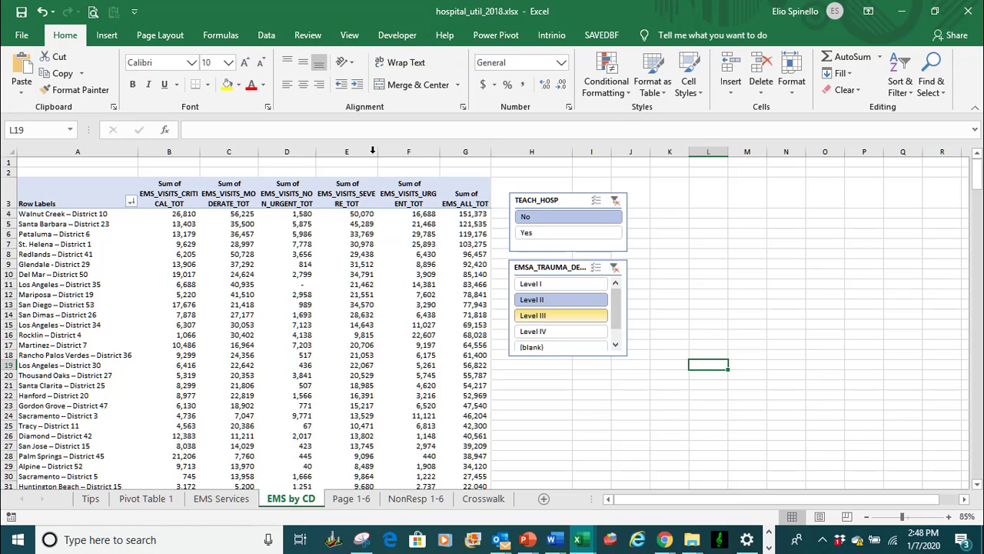
click(21, 14)
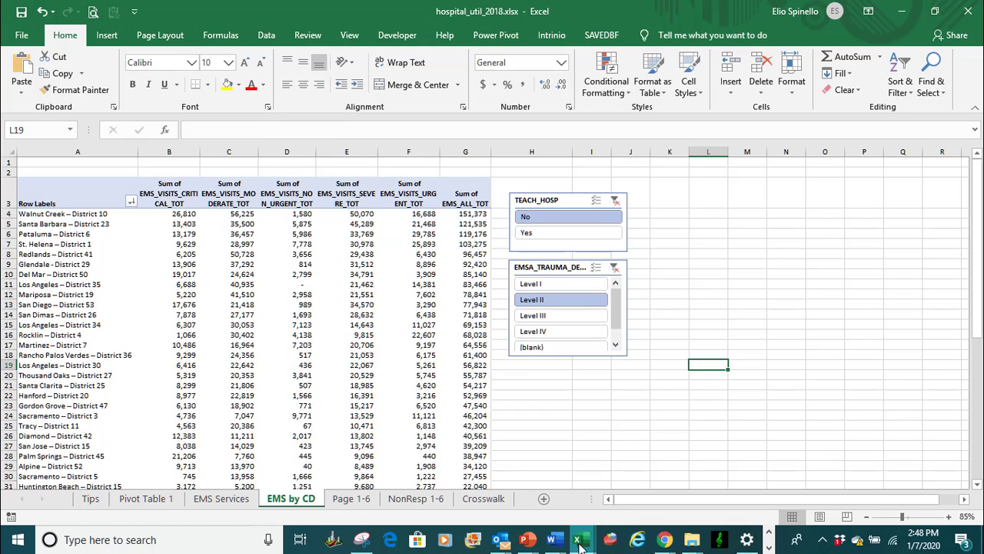
- Switch to the workbook 2015hosputilpivot20161230.xlsm and examine the profile characteristics, inpatient bed utilization and birthing sections of the Profile Summary Page
mouse_move(581, 548)
click(786, 483)
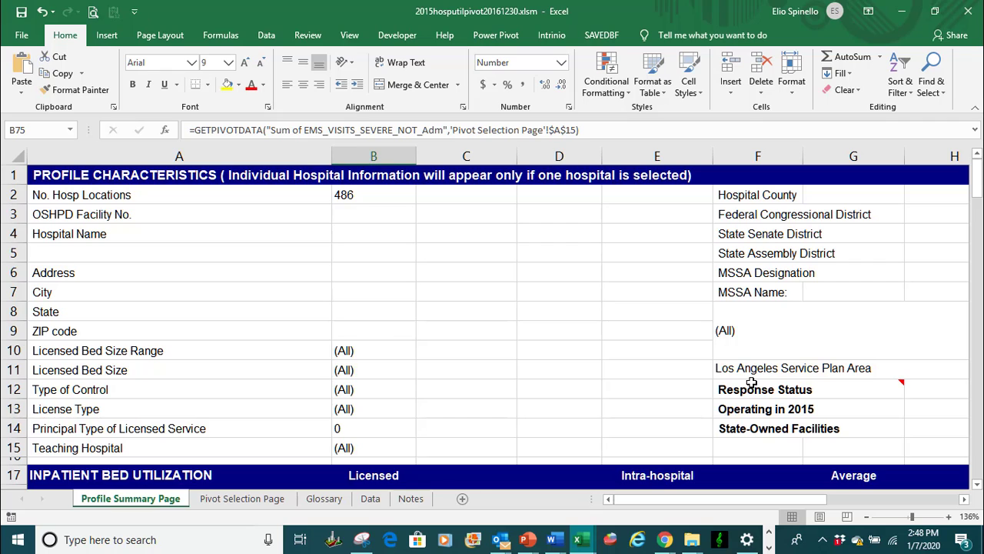
click(865, 517)
click(865, 517)
click(866, 516)
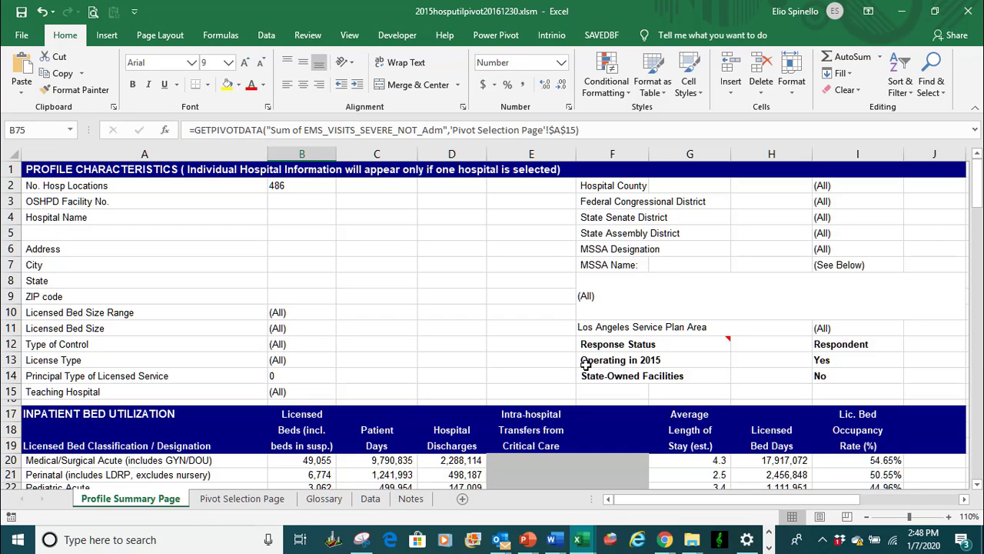
scroll(382, 359, down, 4)
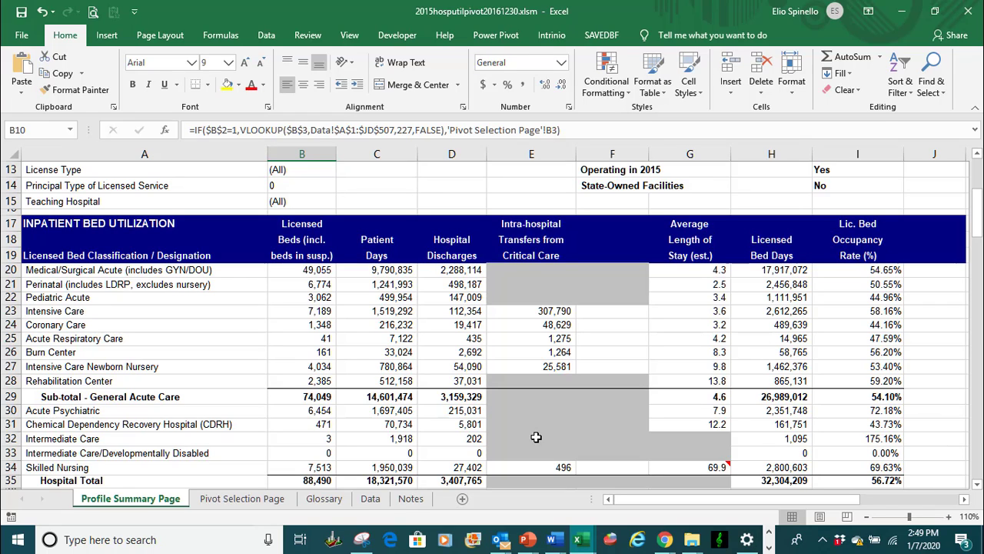
scroll(355, 404, down, 4)
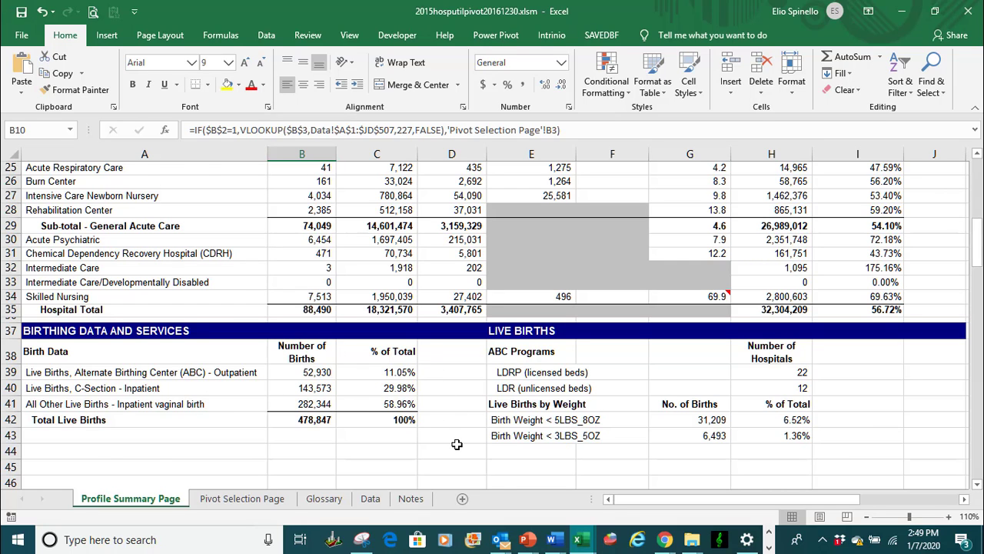
scroll(457, 445, up, 3)
scroll(457, 445, up, 3)
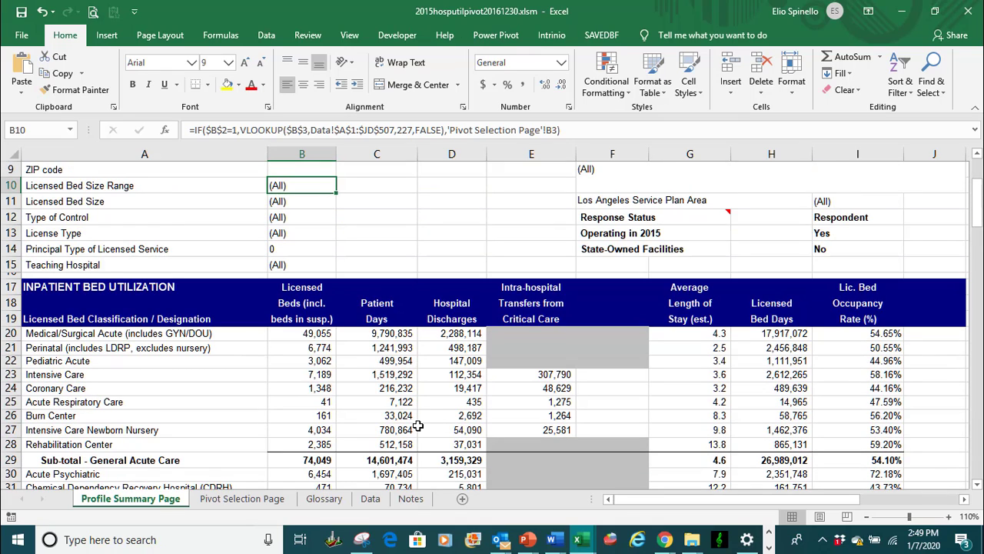
scroll(356, 437, up, 3)
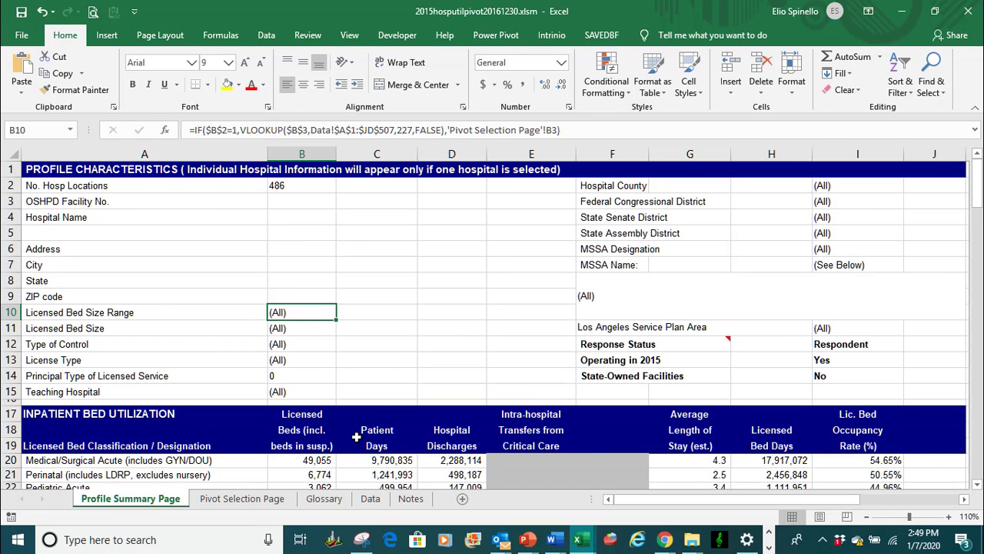
- Filter Facility County to Alameda on the Pivot Selection Page and review the updated bed utilization on the Profile Summary Page
click(234, 499)
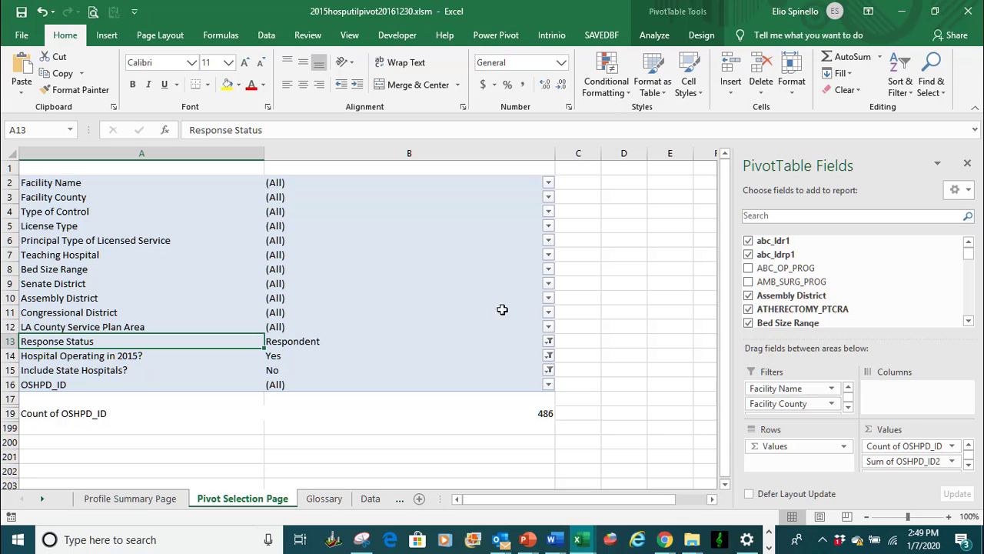
click(548, 197)
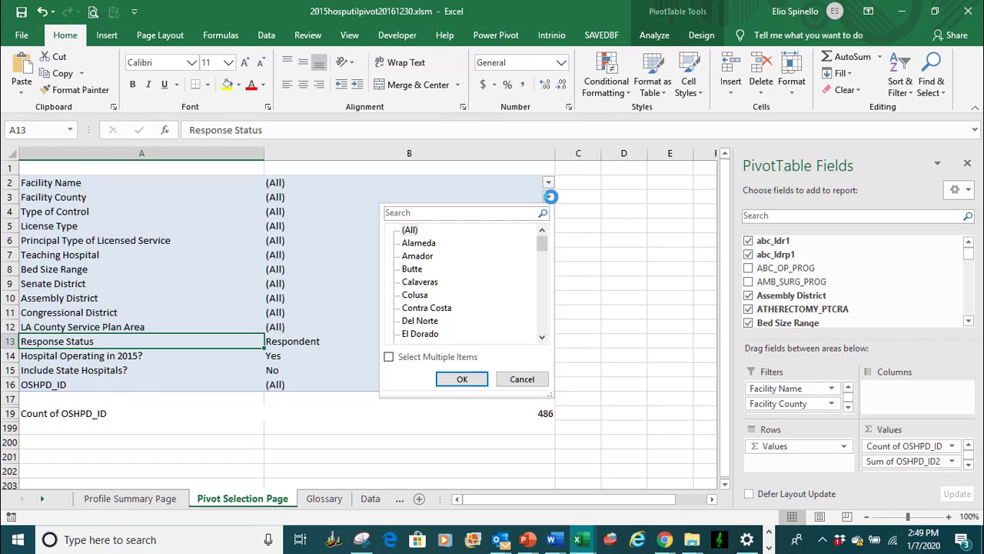
click(429, 244)
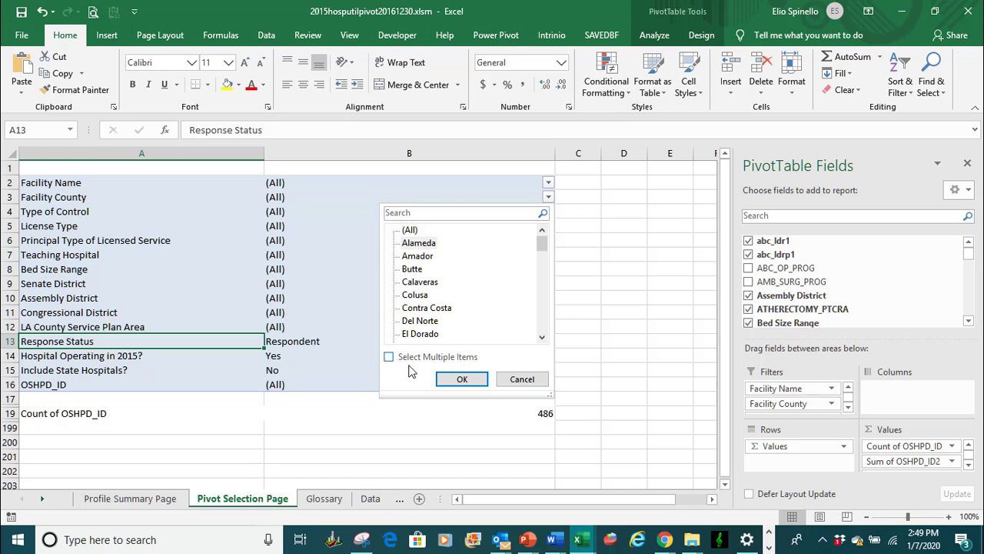
click(461, 378)
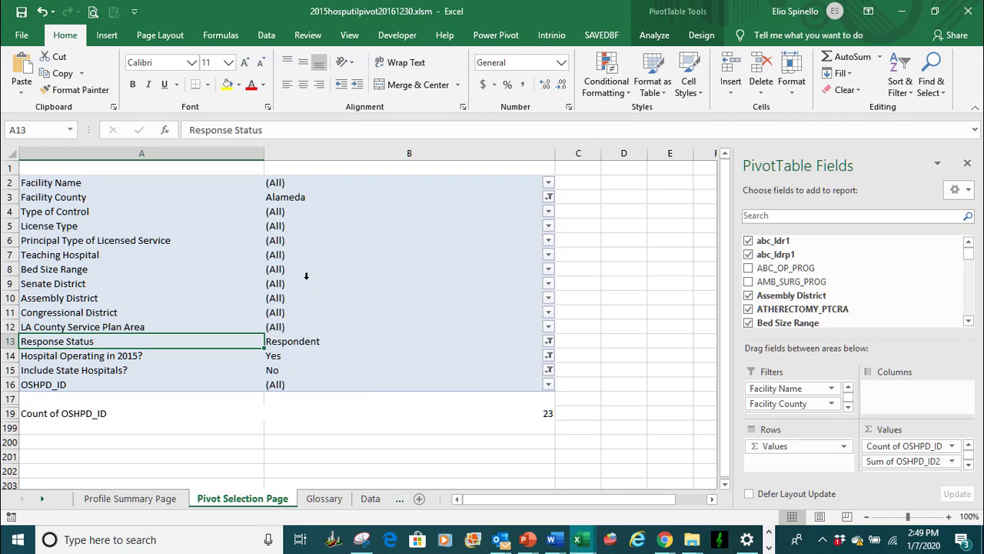
click(136, 499)
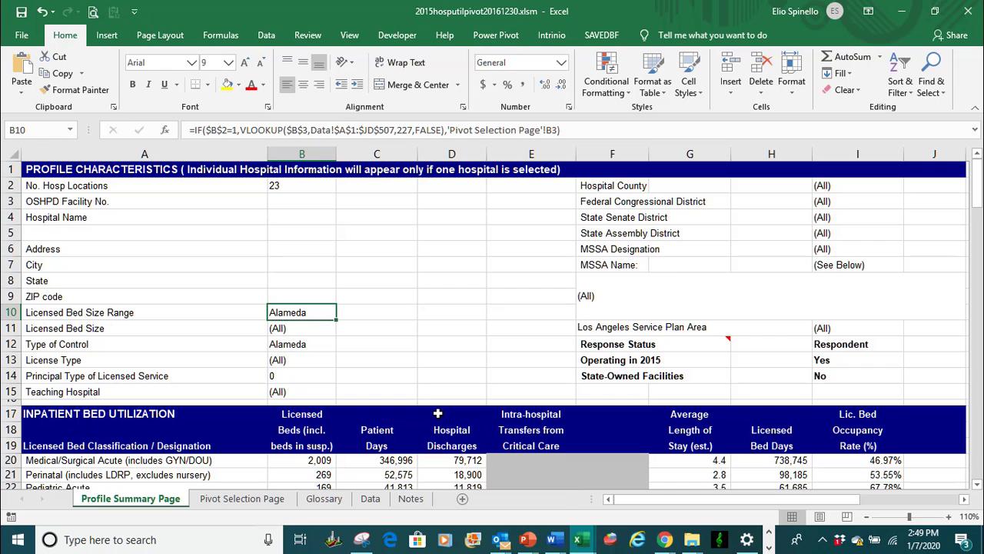
scroll(518, 385, down, 4)
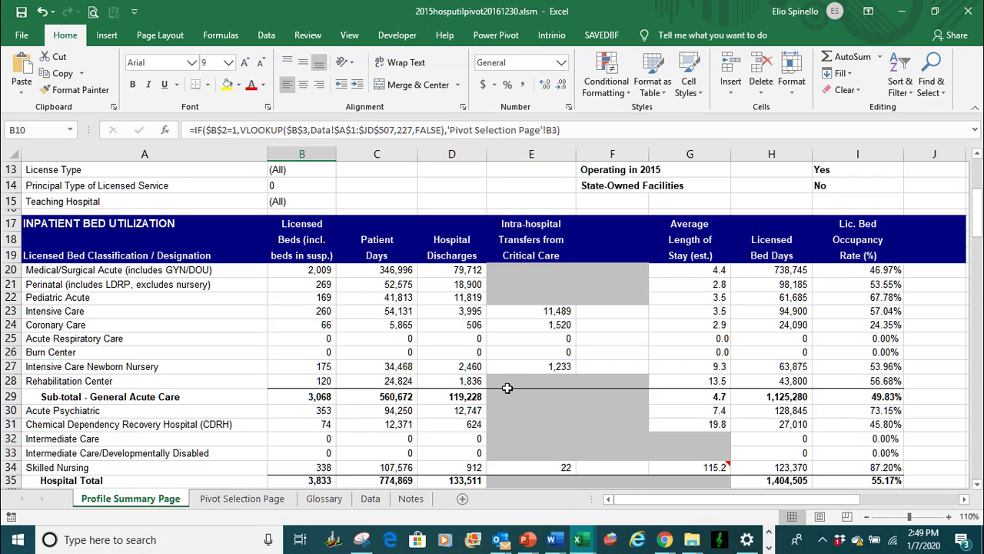
scroll(507, 388, up, 4)
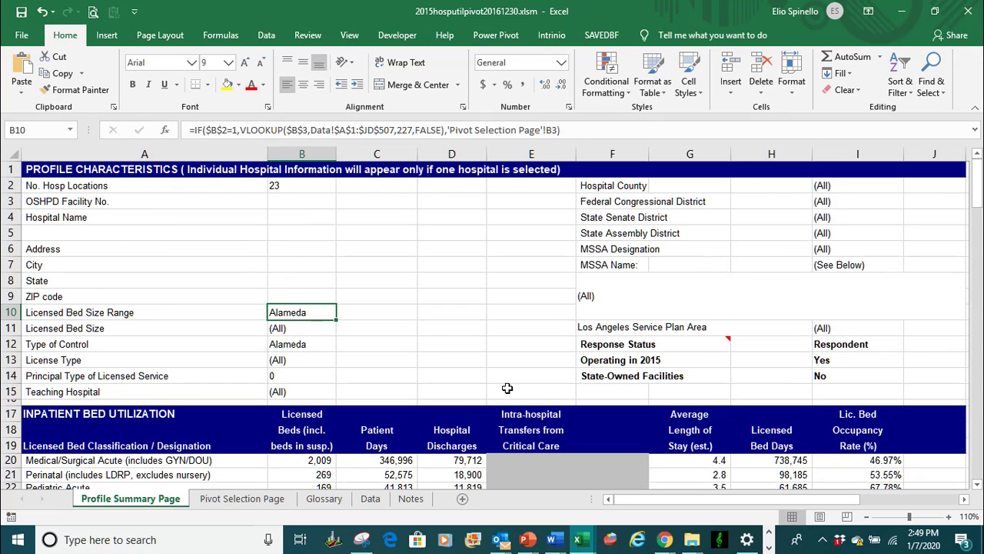